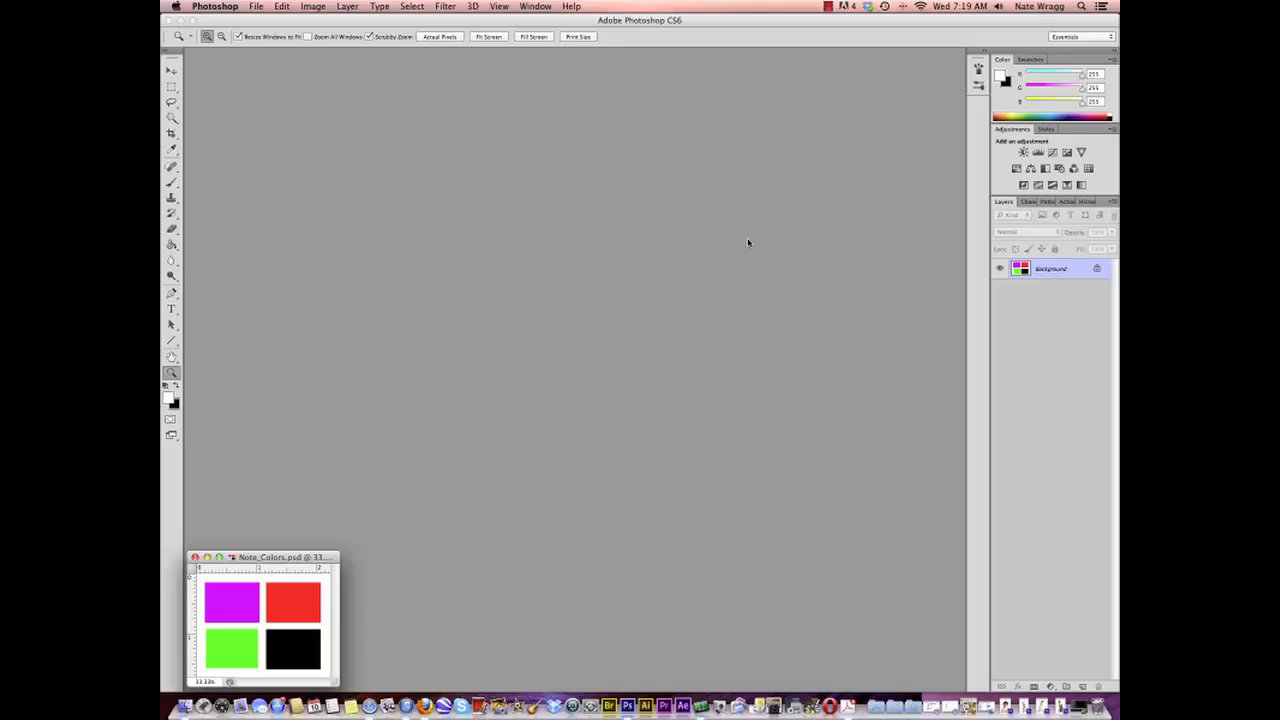
# Step: Restore the minimized Rat_001.jpg window, view the image at 100%, and place it in the middle of the workspace
pyautogui.click(1062, 707)
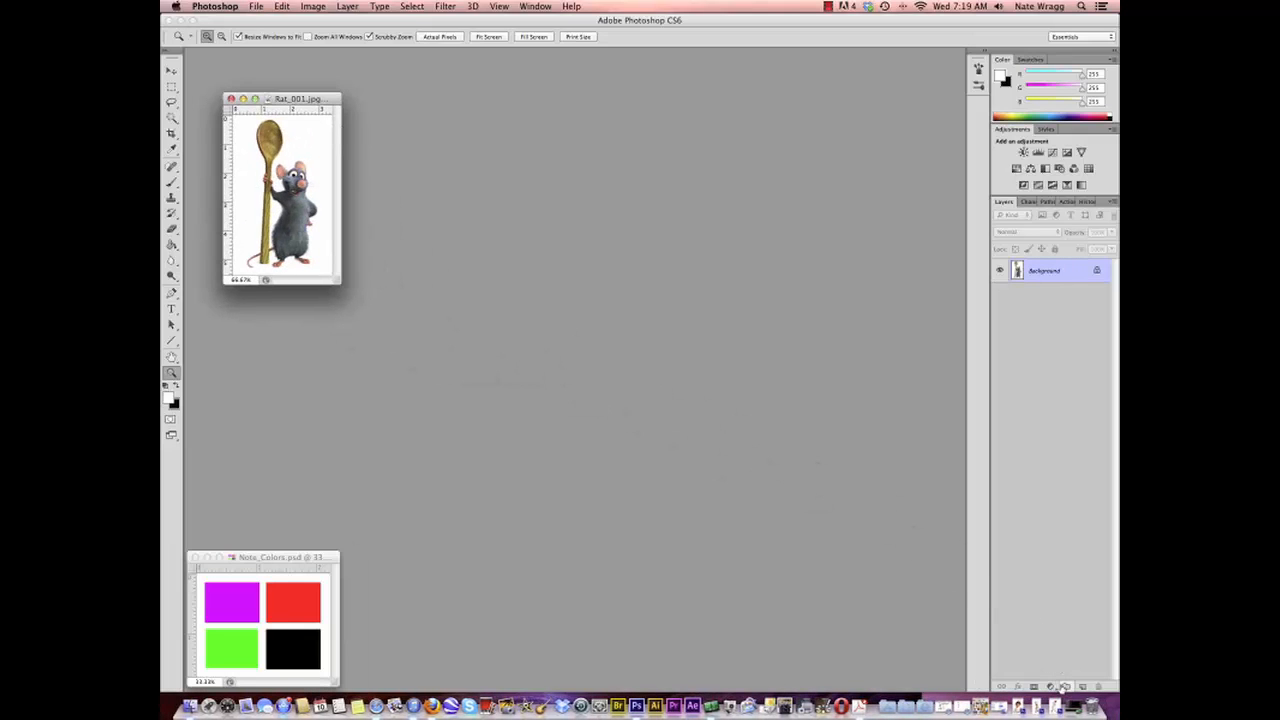
pyautogui.click(292, 252)
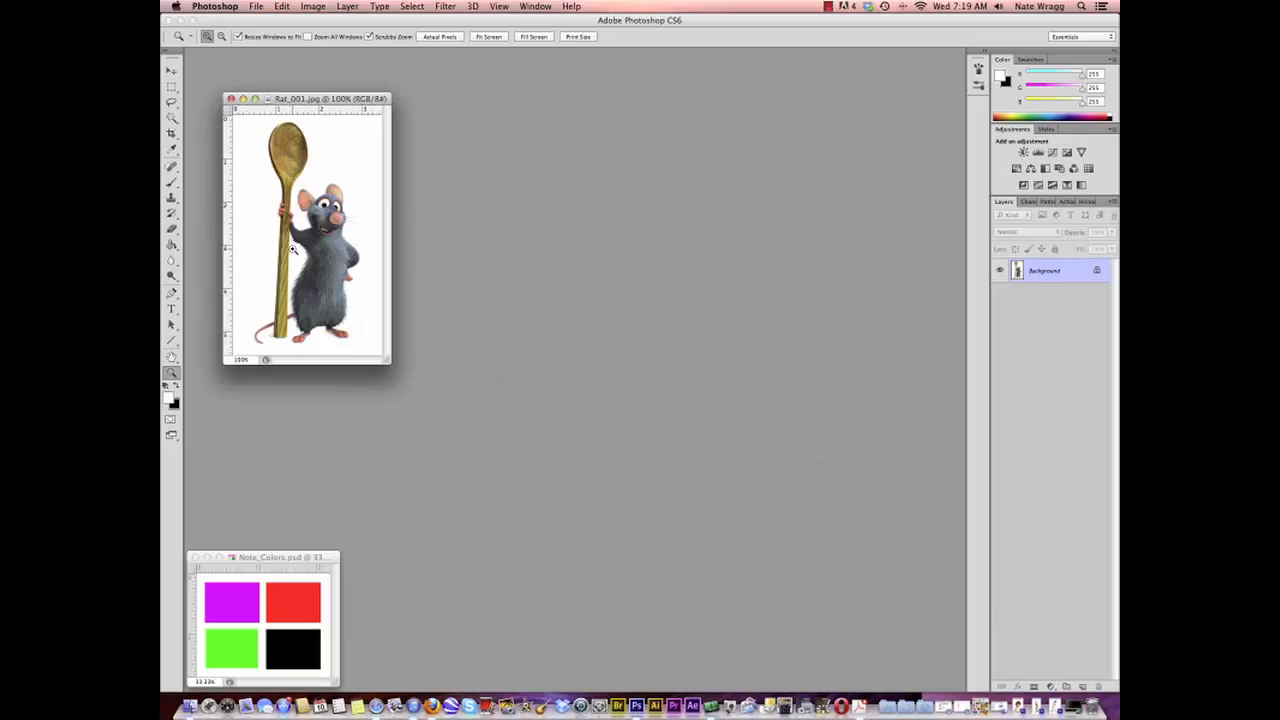
pyautogui.moveTo(355, 101); pyautogui.dragTo(628, 79)
pyautogui.click(630, 226)
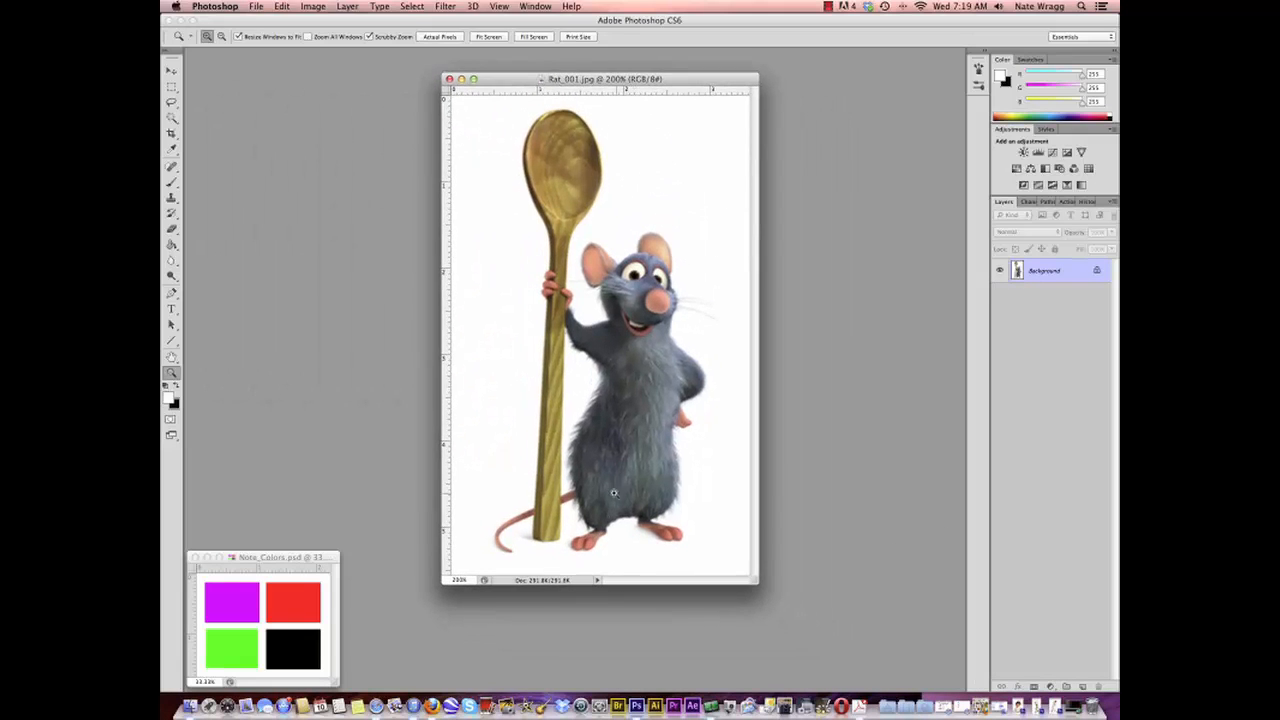
pyautogui.click(458, 580)
pyautogui.click(458, 580)
pyautogui.write('2')
pyautogui.write('50')
pyautogui.press('Return')
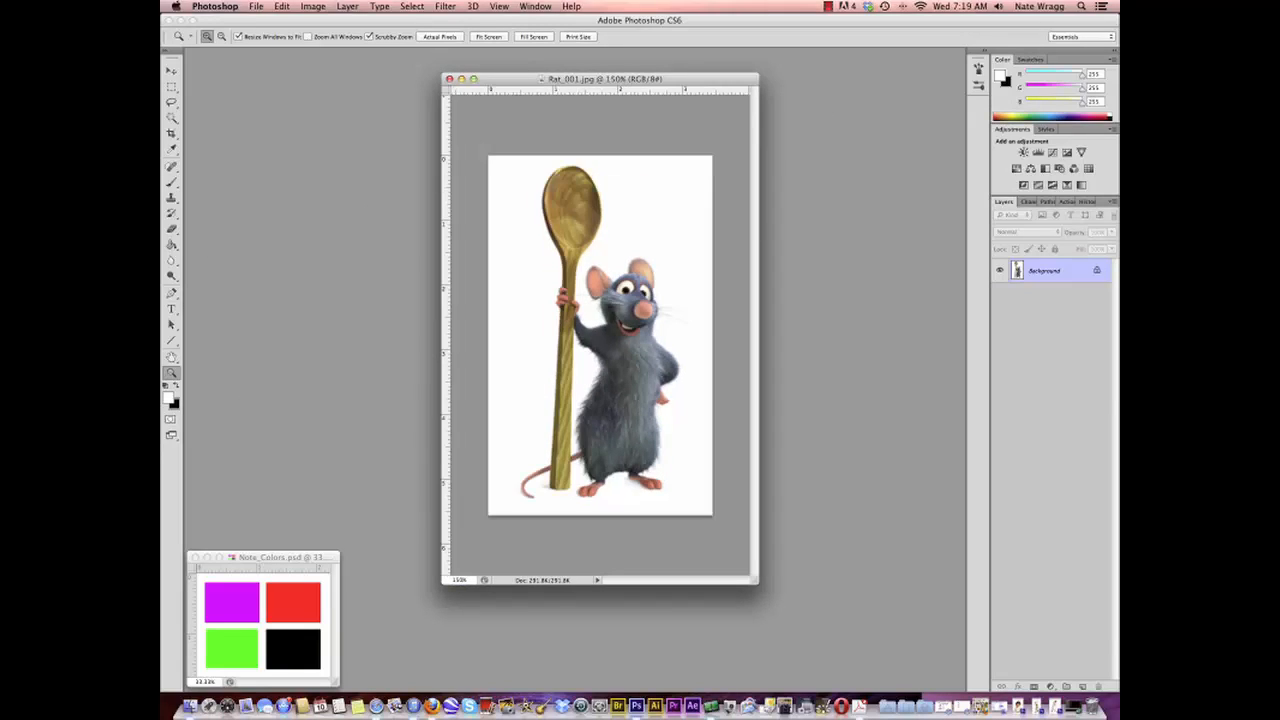
pyautogui.keyDown('alt'); pyautogui.click(610, 407); pyautogui.keyUp('alt')
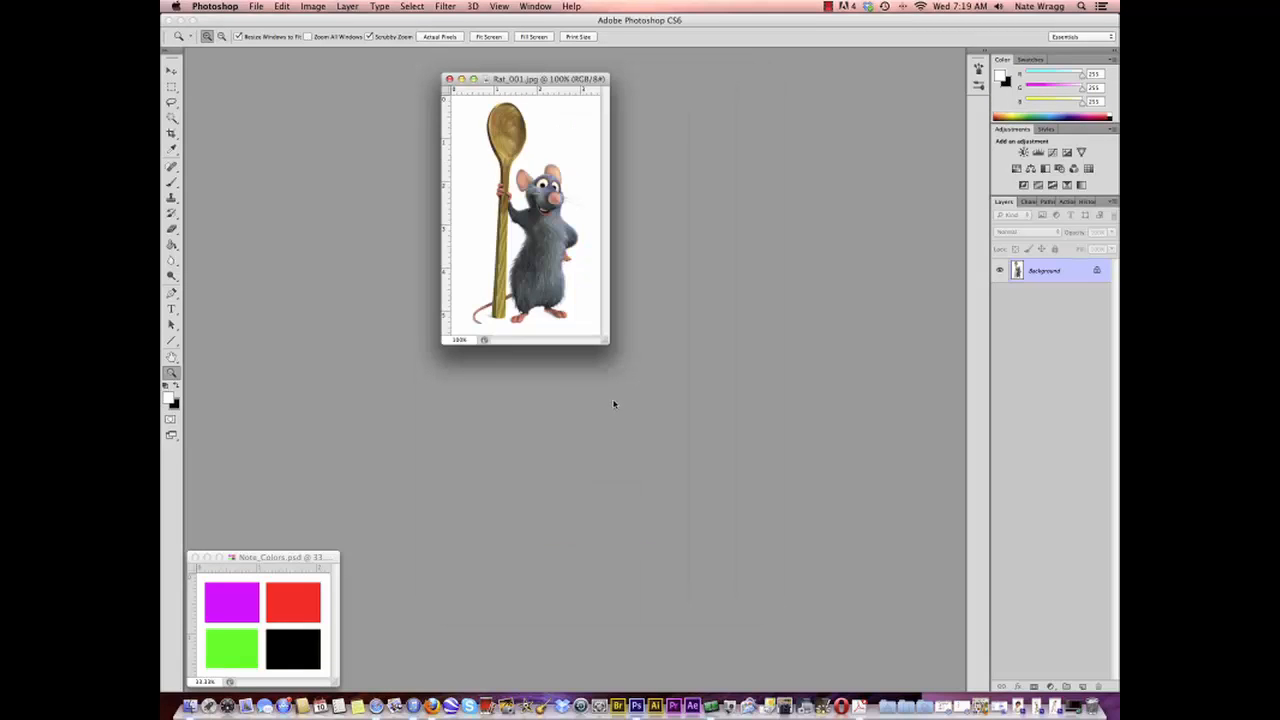
# Step: Enlarge the Rat_001.jpg window to leave empty space around the image and center it in the workspace
pyautogui.moveTo(561, 87); pyautogui.dragTo(613, 192)
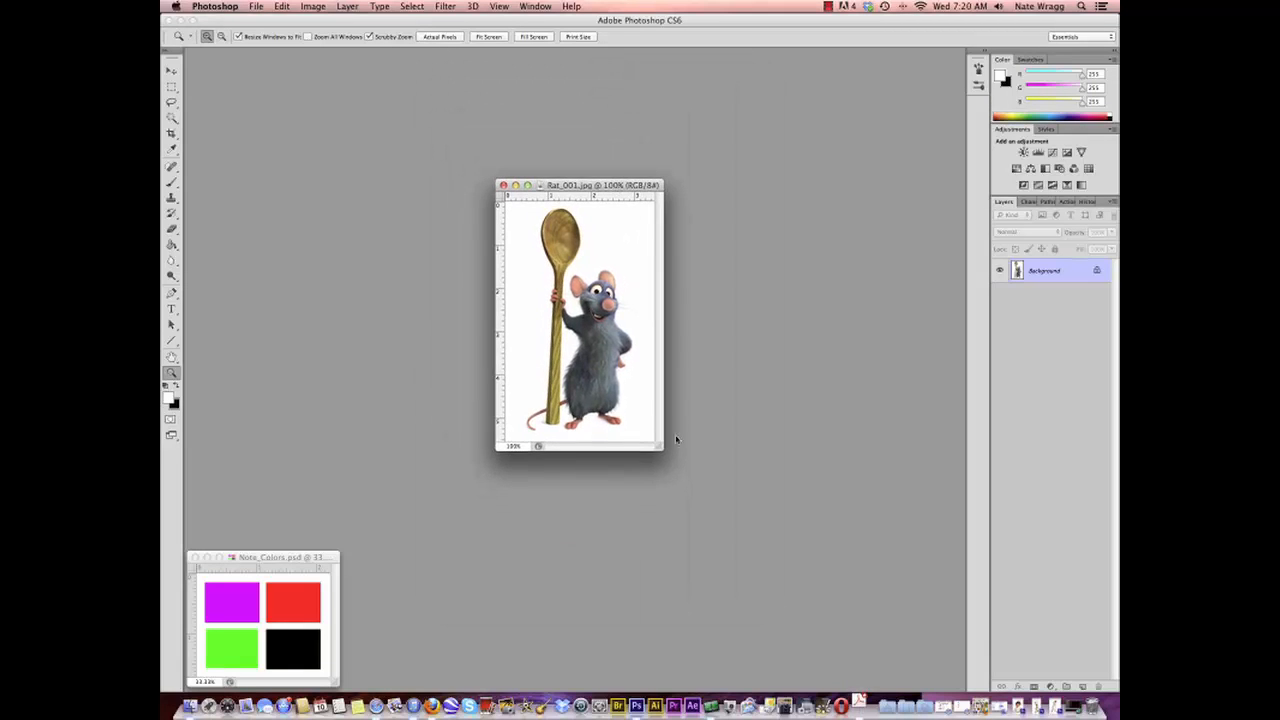
pyautogui.moveTo(663, 450); pyautogui.dragTo(770, 580)
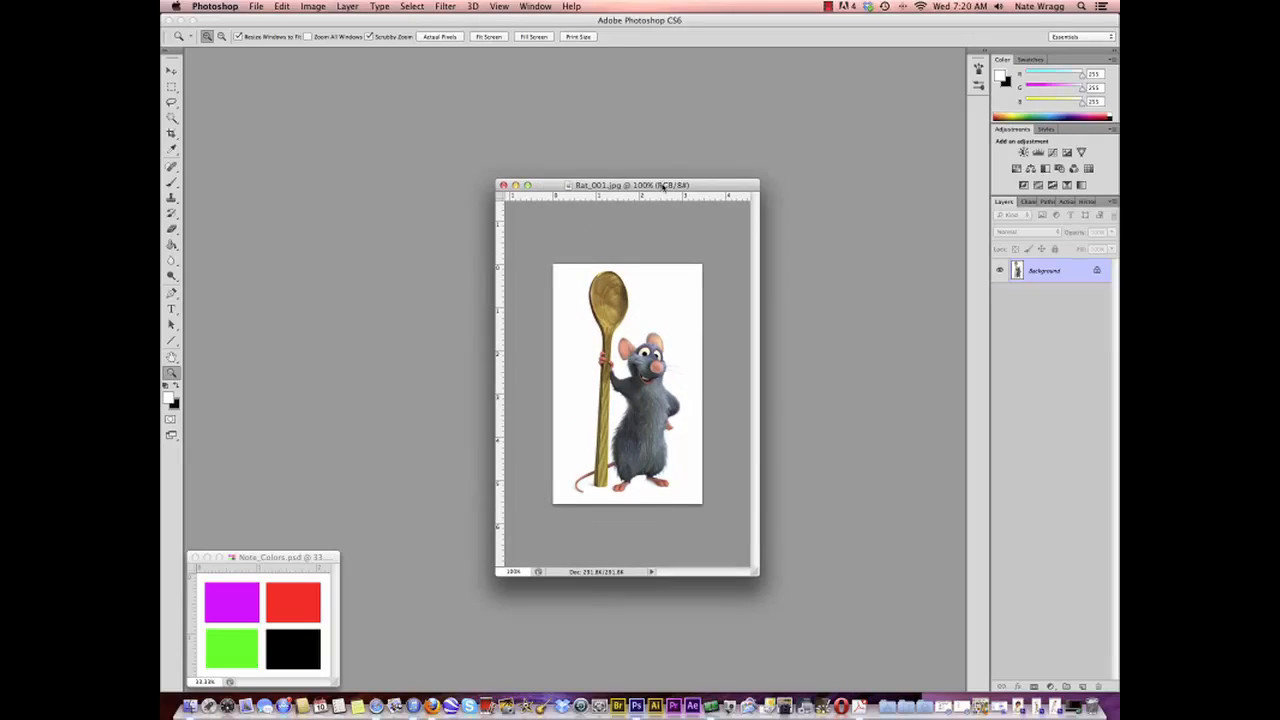
pyautogui.moveTo(656, 192); pyautogui.dragTo(630, 160)
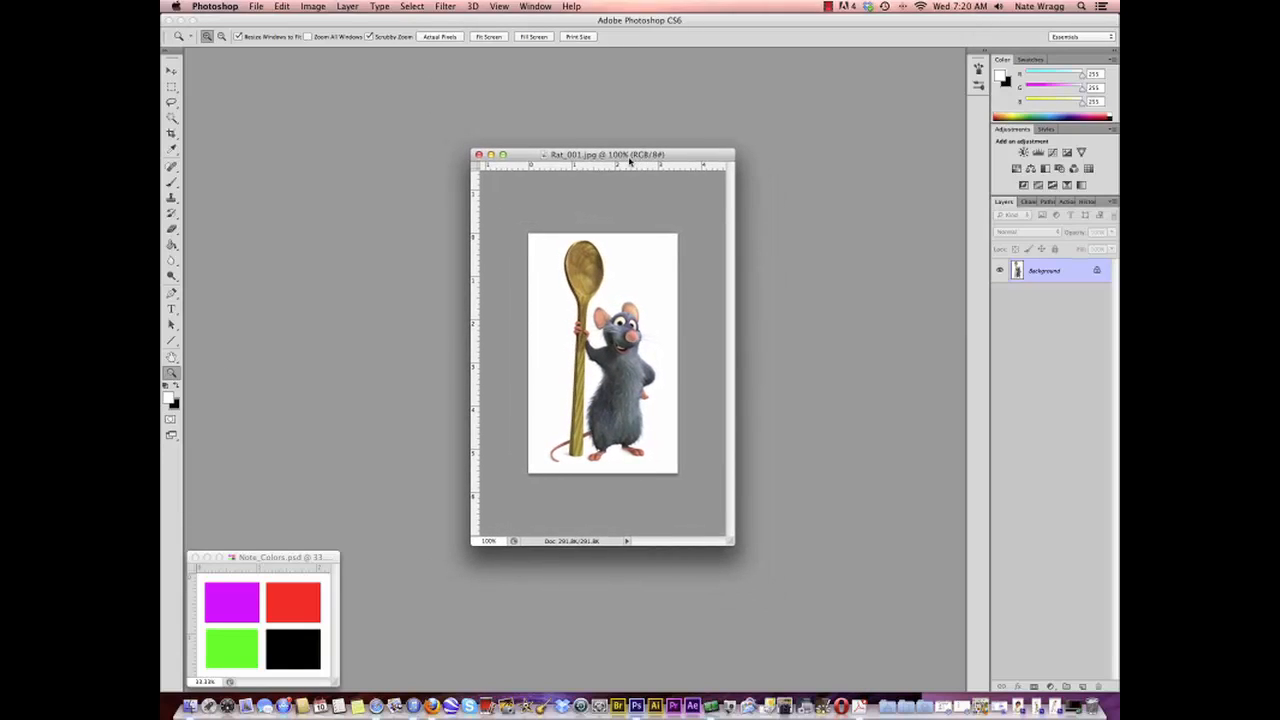
# Step: On a new layer, outline the wooden spoon with a 12 px hard round brush in the red sampled from Note_Colors.psd
pyautogui.click(171, 184)
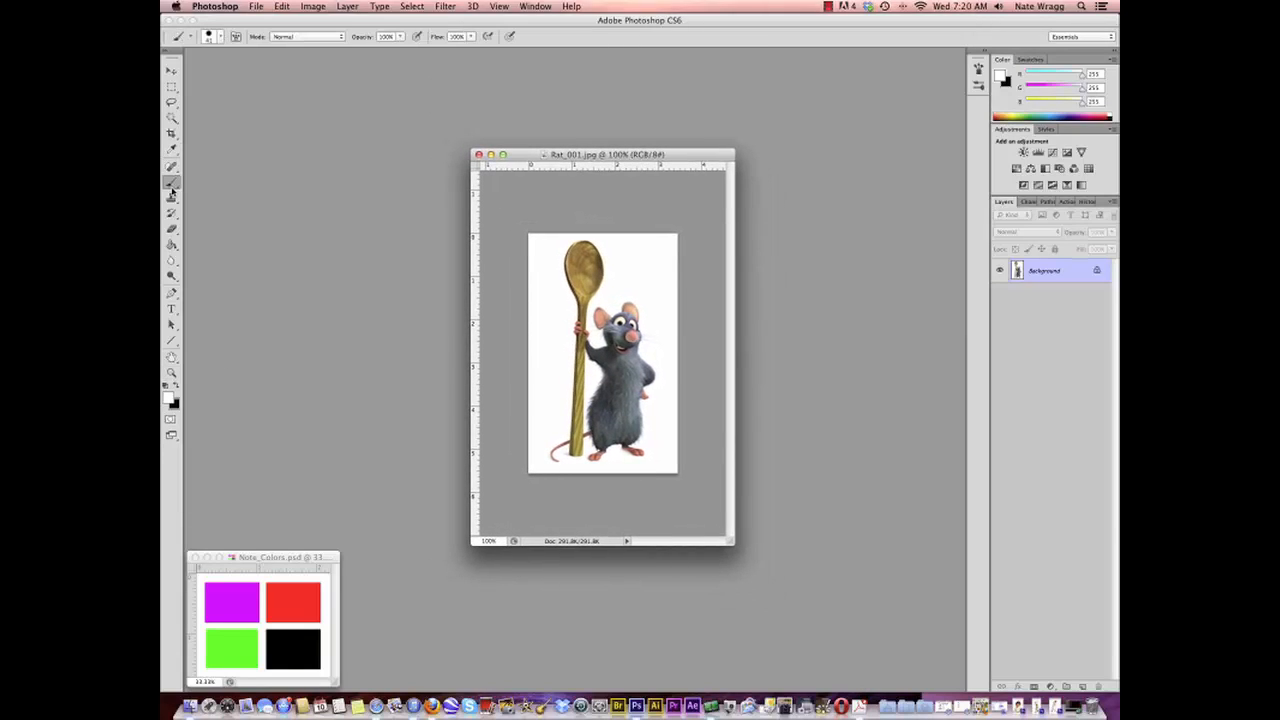
pyautogui.click(1078, 686)
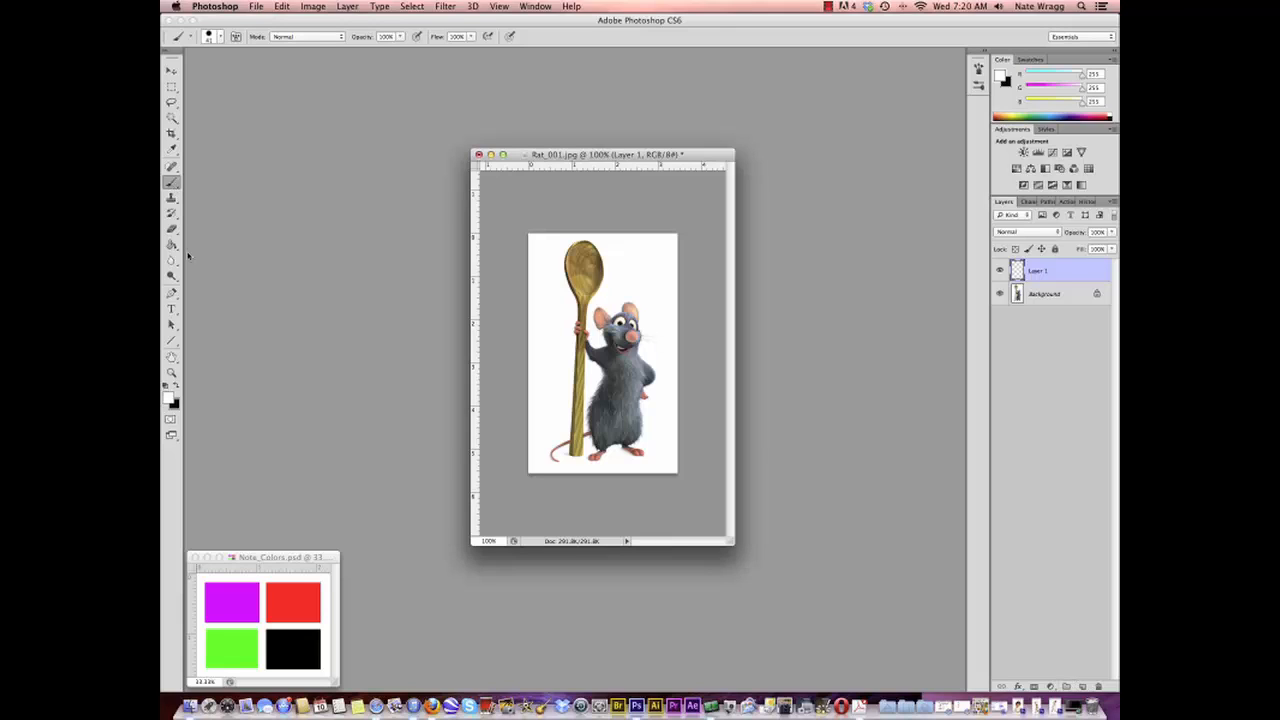
pyautogui.keyDown('alt'); pyautogui.click(303, 594); pyautogui.keyUp('alt')
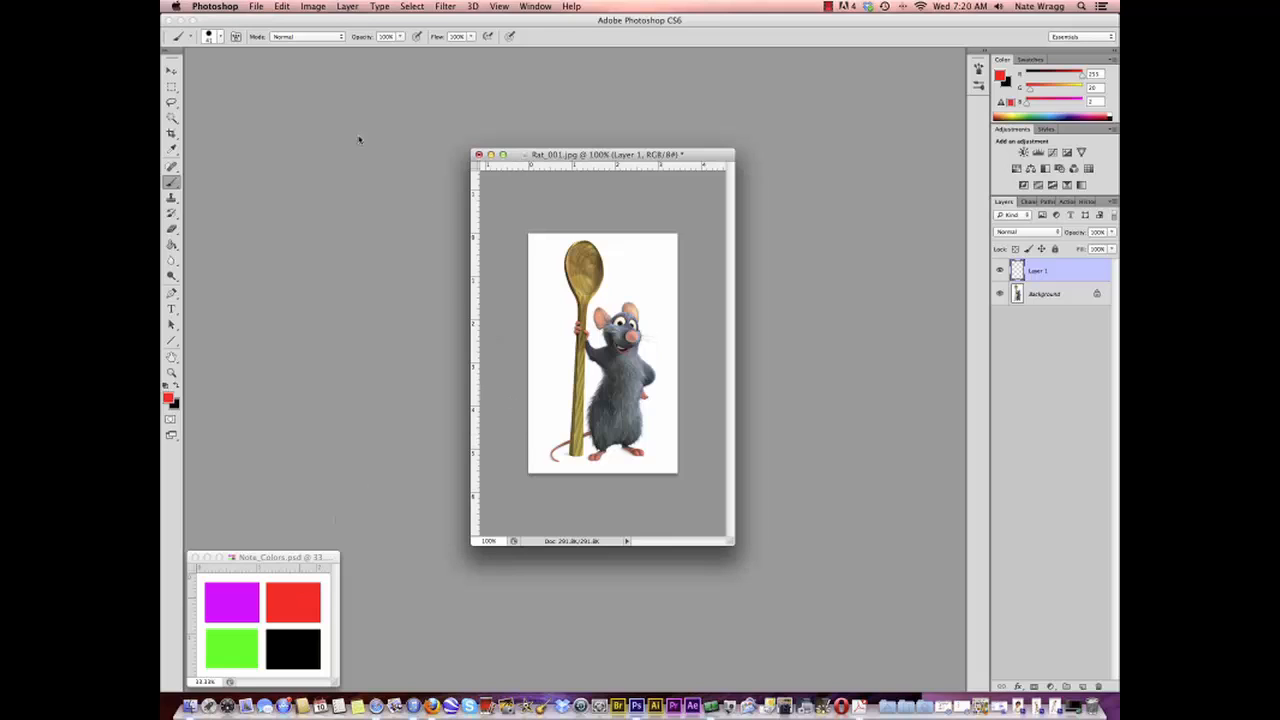
pyautogui.click(209, 38)
pyautogui.click(214, 209)
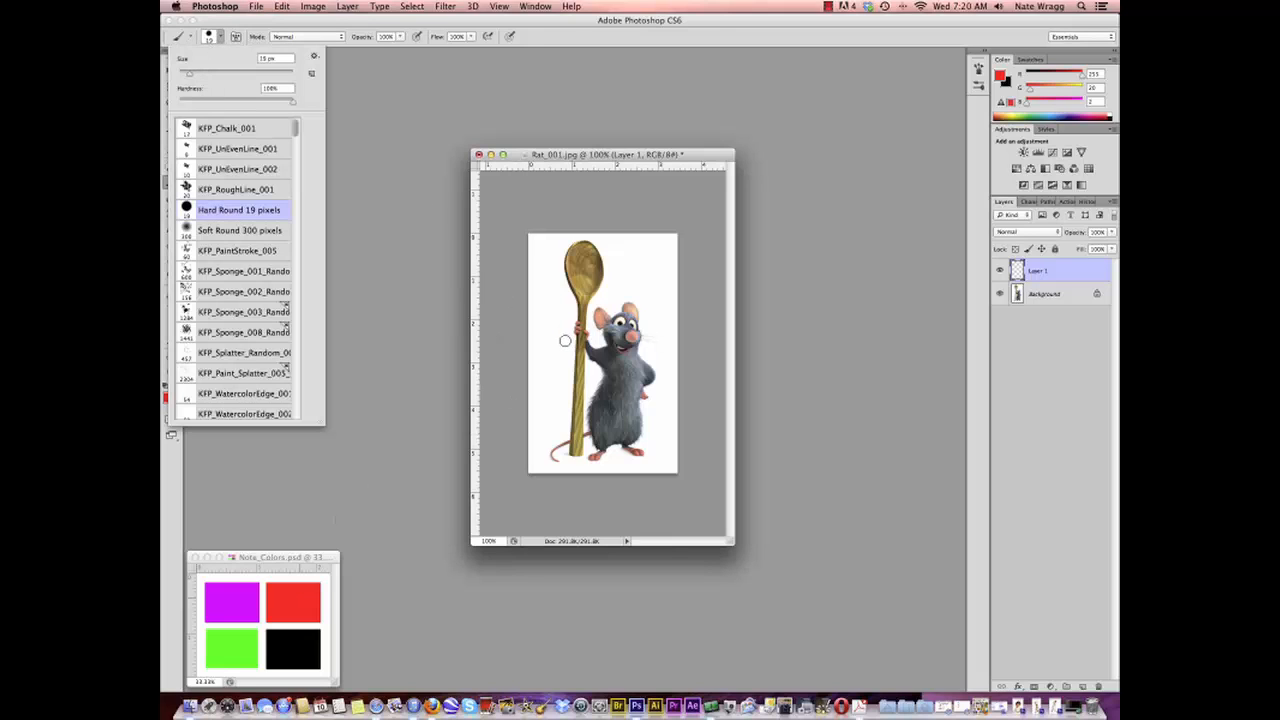
pyautogui.moveTo(191, 74); pyautogui.dragTo(184, 76)
pyautogui.moveTo(593, 245)
pyautogui.mouseDown()
pyautogui.moveTo(572, 240)
pyautogui.moveTo(565, 280)
pyautogui.moveTo(578, 330)
pyautogui.moveTo(572, 456)
pyautogui.moveTo(586, 434)
pyautogui.moveTo(592, 240)
pyautogui.mouseUp()
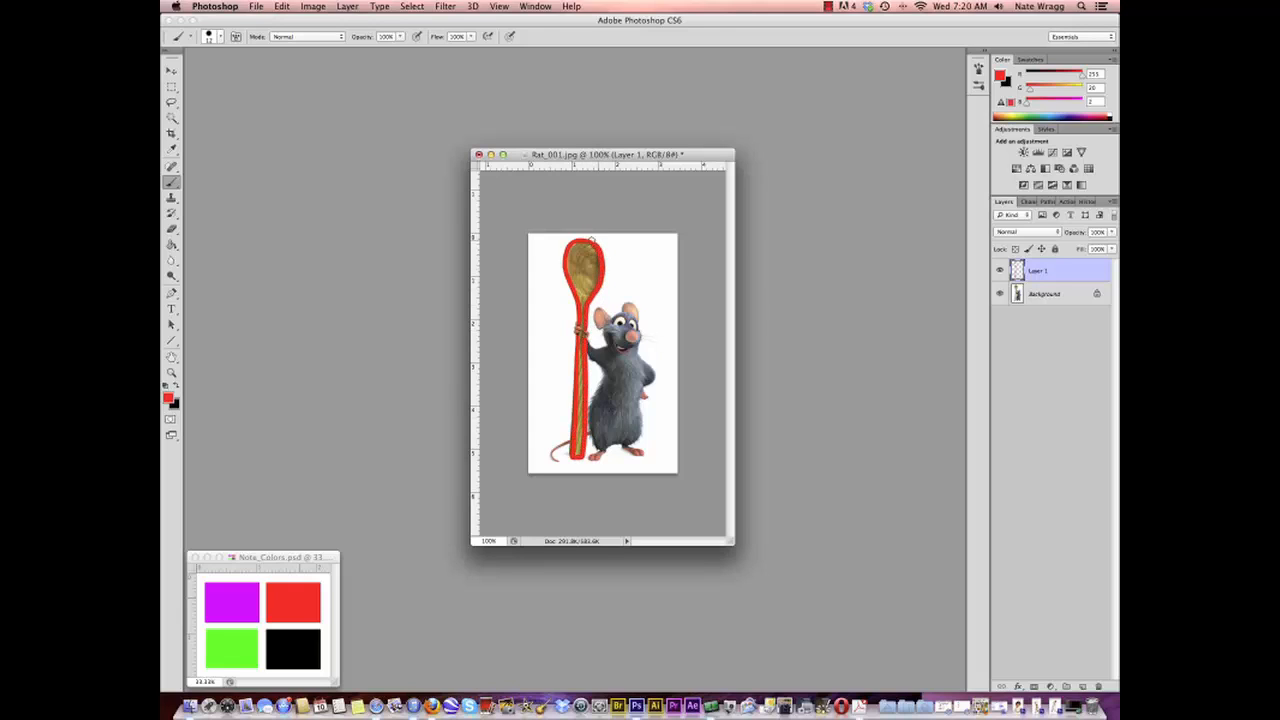
# Step: Paint two black arrows on the same layer, one pointing at the rat's face and one at the spoon
pyautogui.click(177, 387)
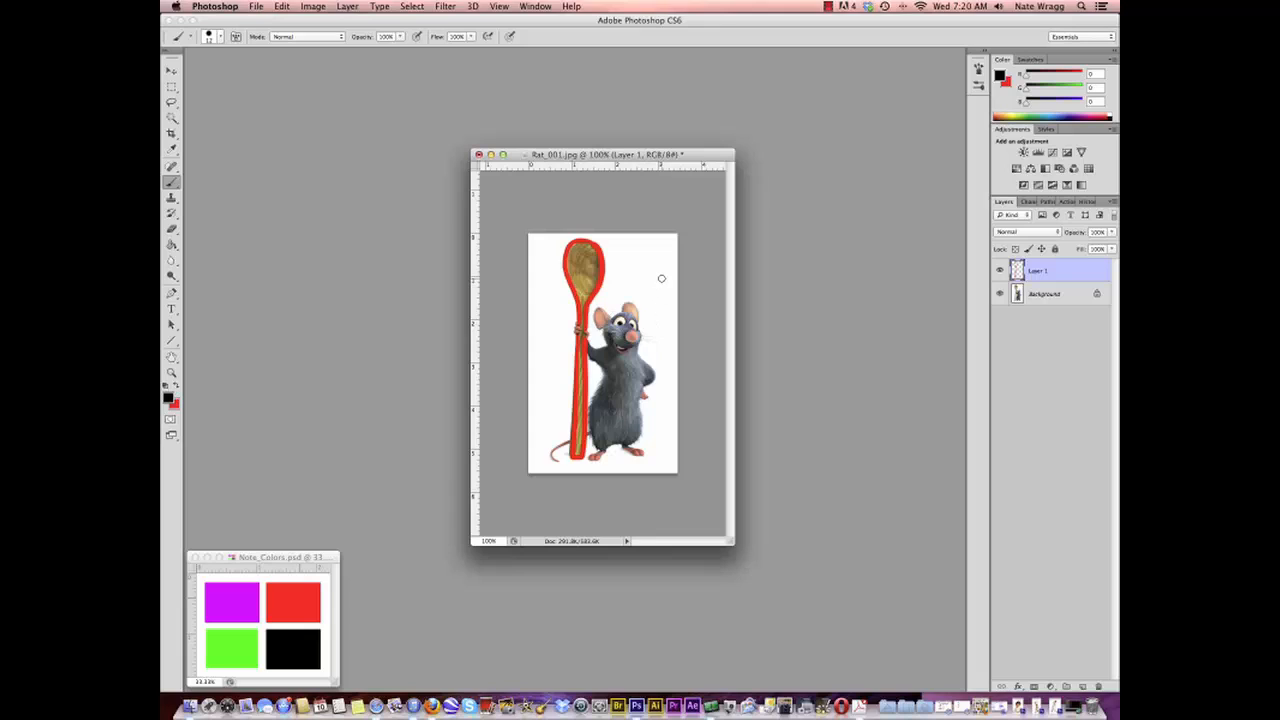
pyautogui.moveTo(660, 277)
pyautogui.mouseDown()
pyautogui.moveTo(648, 320)
pyautogui.moveTo(664, 310)
pyautogui.mouseUp()
pyautogui.moveTo(541, 321)
pyautogui.mouseDown()
pyautogui.moveTo(568, 303)
pyautogui.moveTo(558, 317)
pyautogui.mouseUp()
# Step: Restore the minimized Rat_002.jpg, view it at 200%, and arrange its enlarged window side by side with Rat_001.jpg
pyautogui.moveTo(627, 155); pyautogui.dragTo(397, 101)
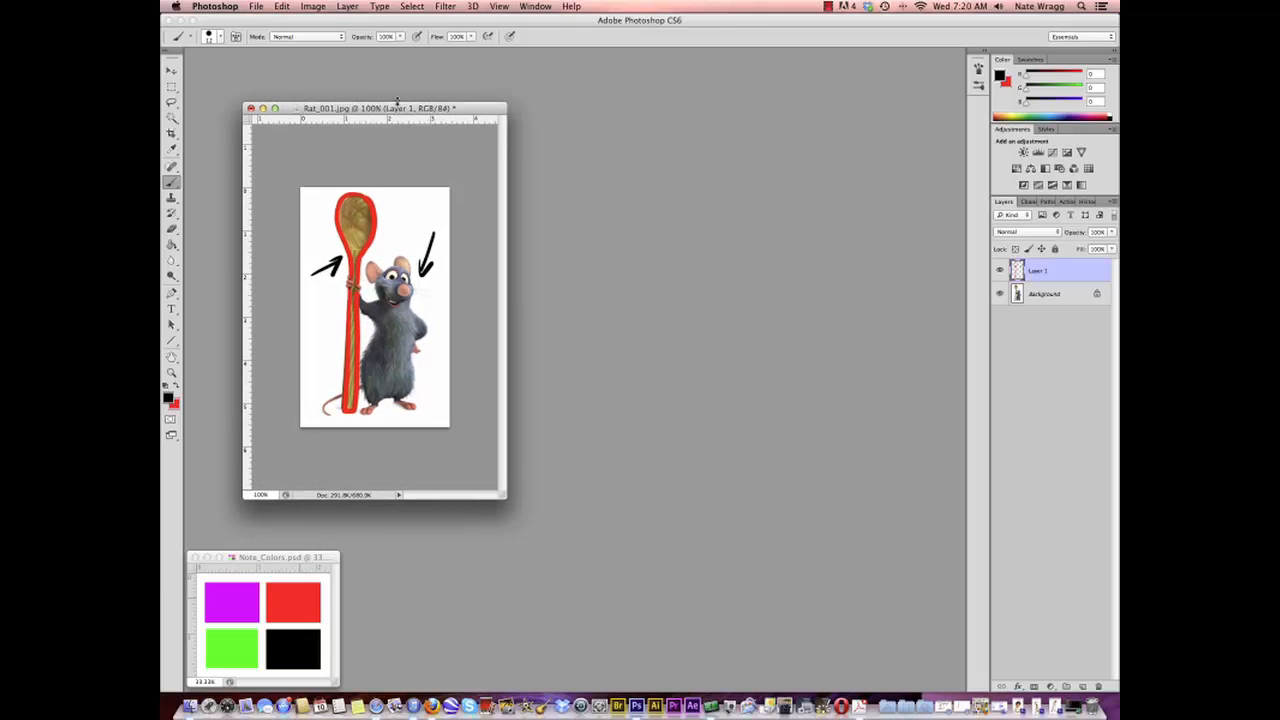
pyautogui.click(1055, 708)
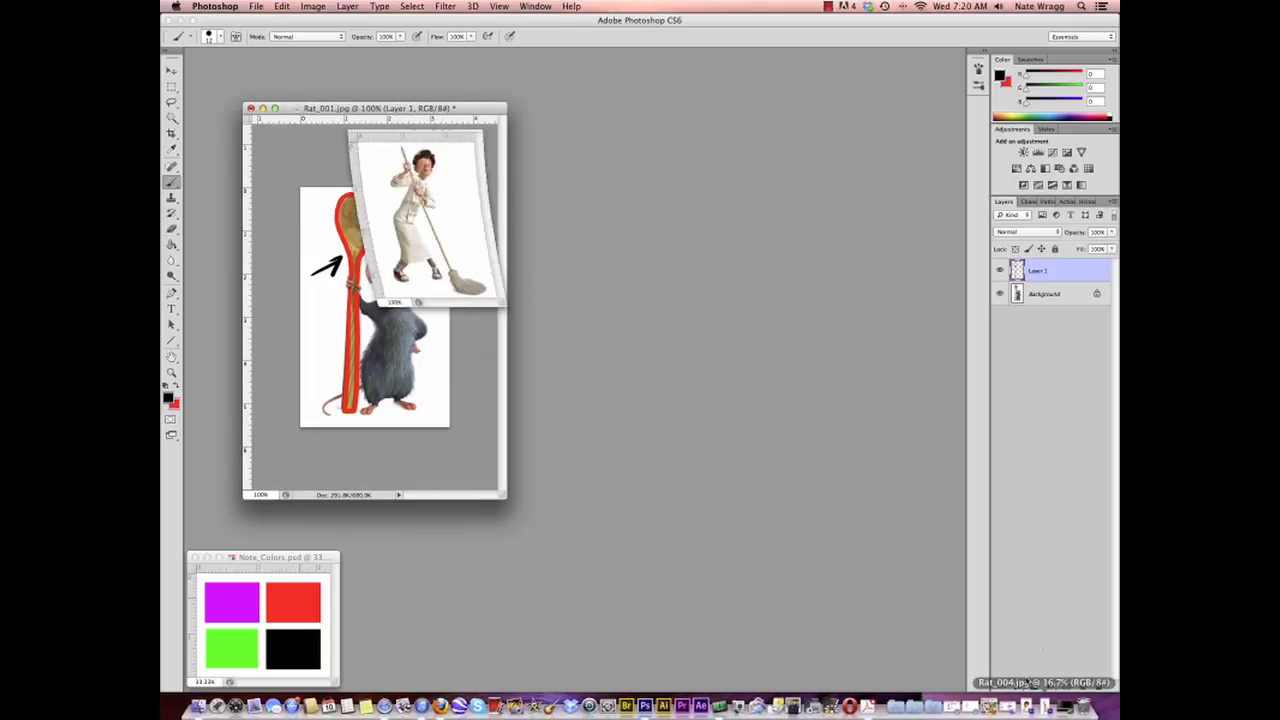
pyautogui.press('z')
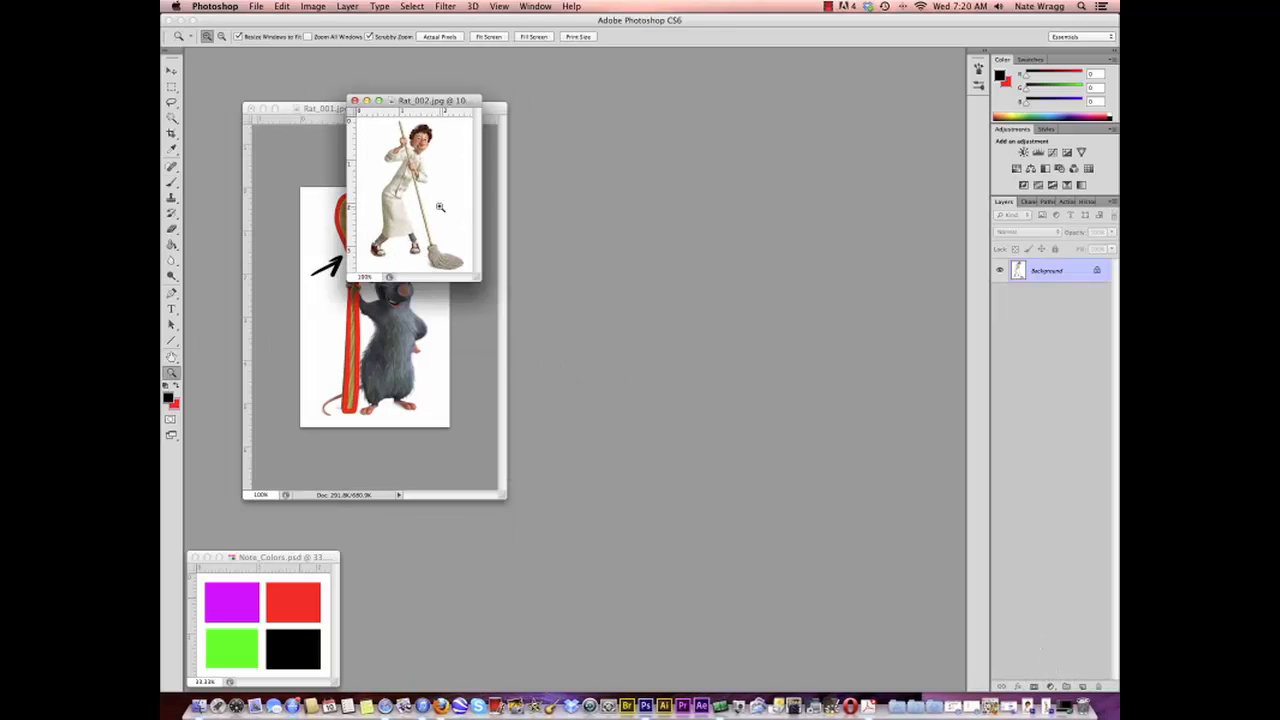
pyautogui.click(441, 208)
pyautogui.moveTo(503, 102); pyautogui.dragTo(687, 133)
pyautogui.moveTo(784, 467); pyautogui.dragTo(828, 531)
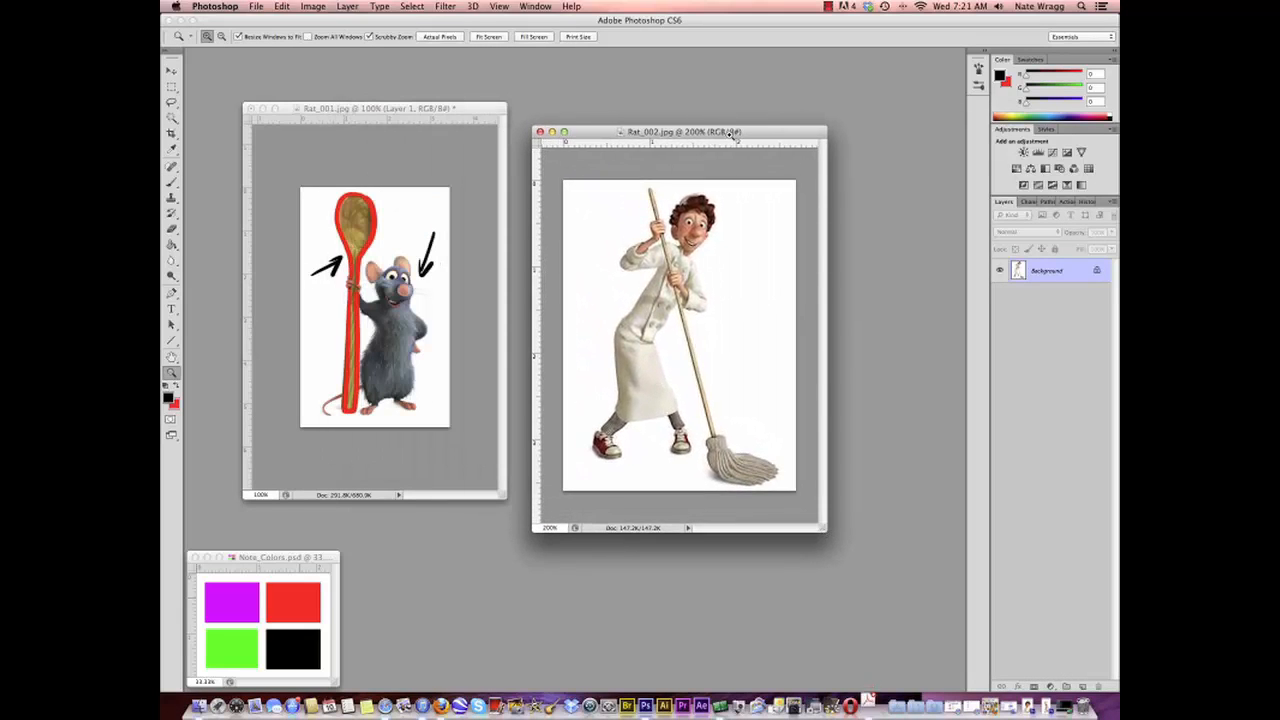
pyautogui.moveTo(729, 131); pyautogui.dragTo(710, 108)
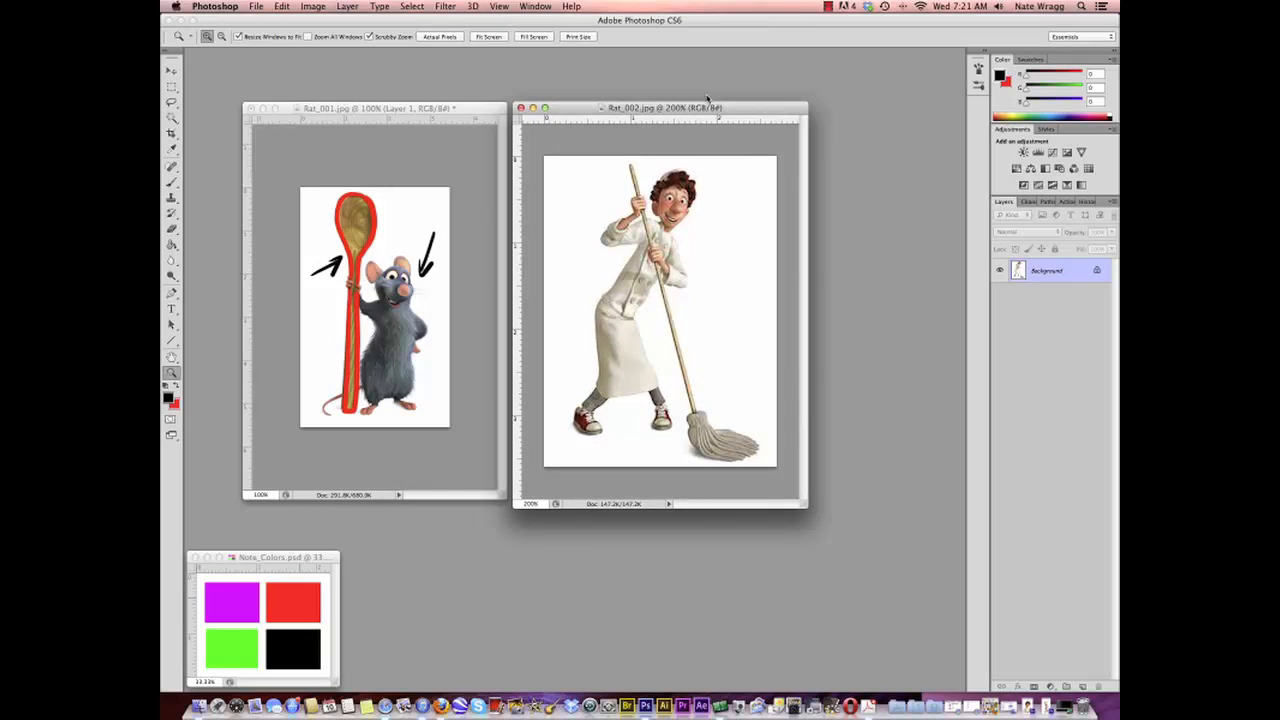
# Step: On a new layer in Rat_002.jpg, outline the mop's handle and head in red with a smaller brush
pyautogui.click(1083, 686)
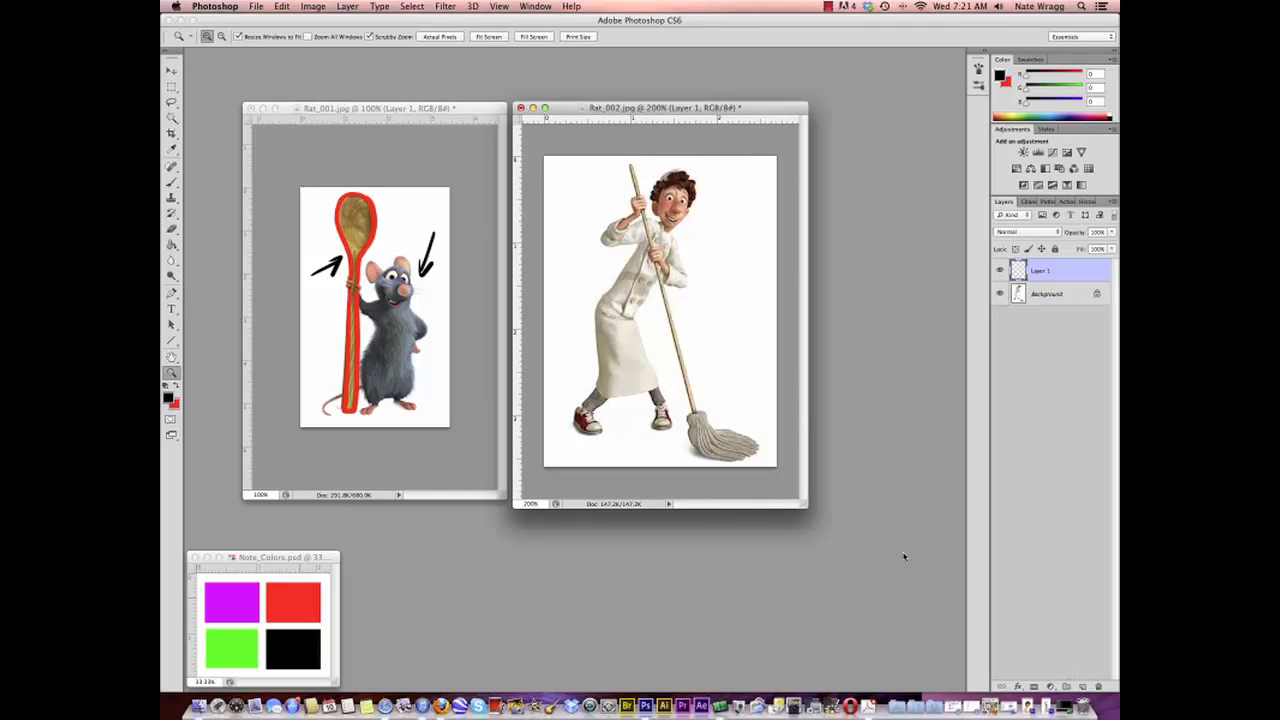
pyautogui.click(171, 182)
pyautogui.click(180, 392)
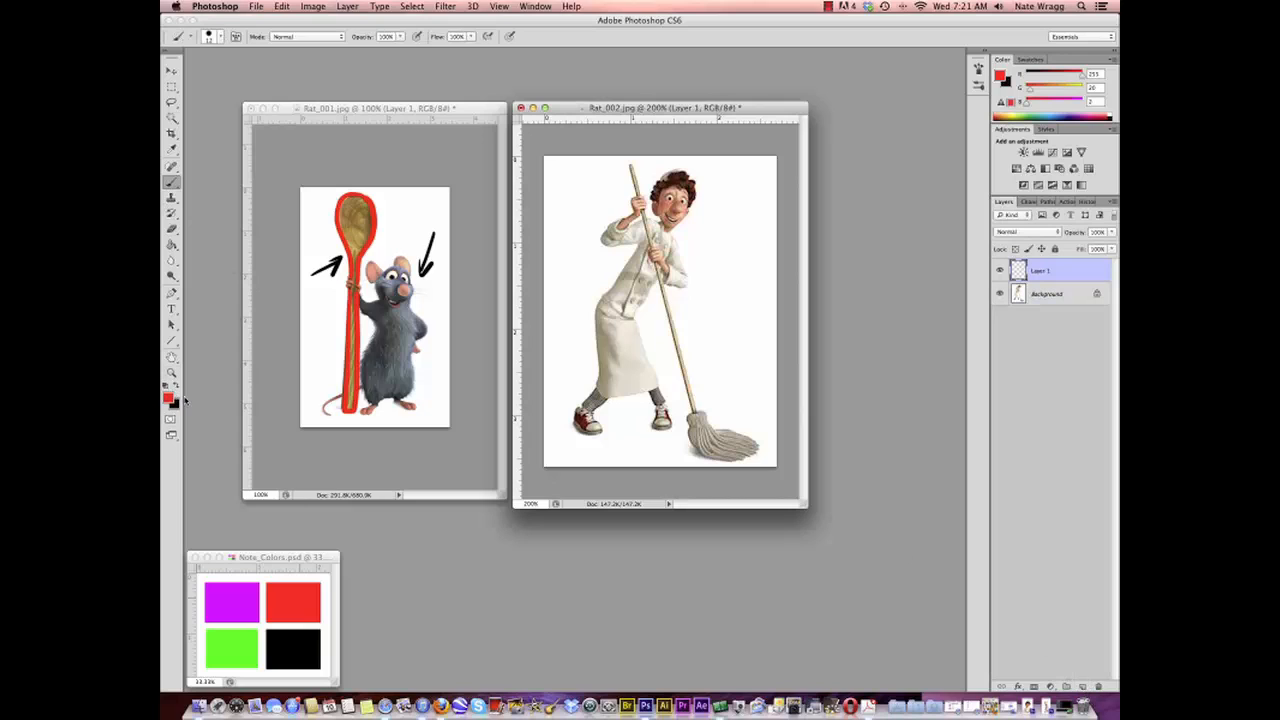
pyautogui.click(209, 36)
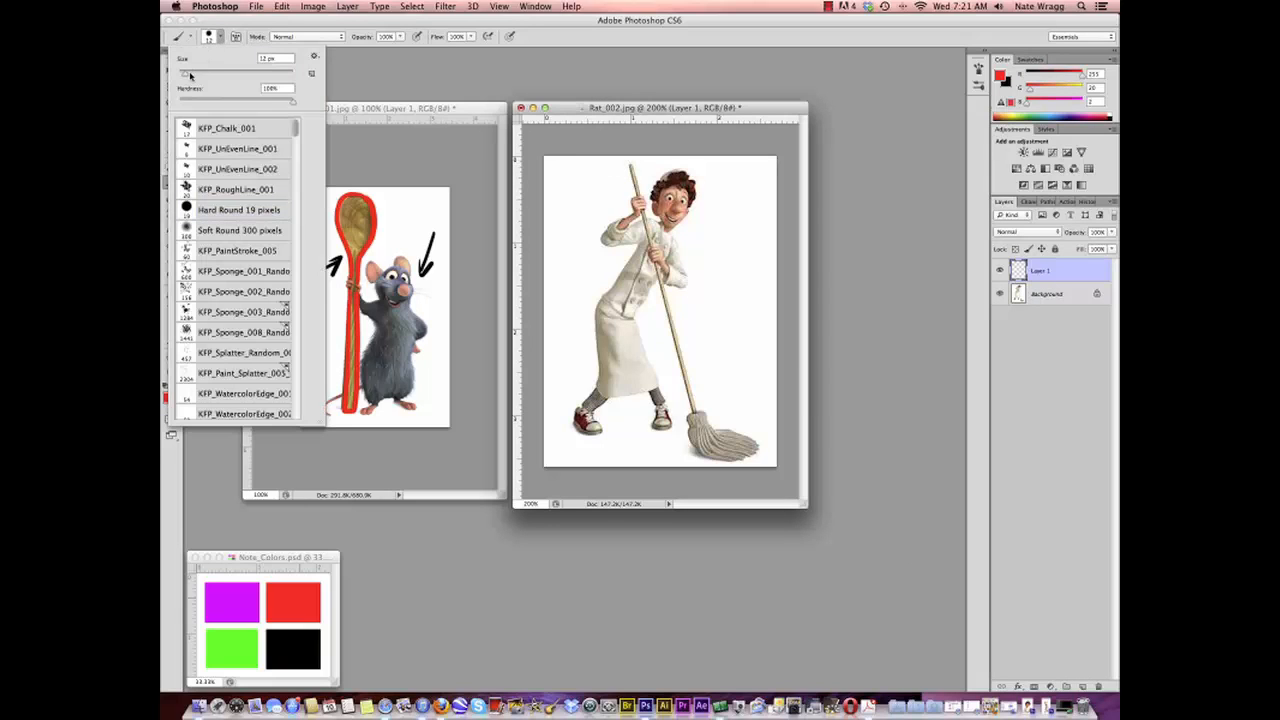
pyautogui.click(628, 162)
pyautogui.moveTo(628, 162)
pyautogui.mouseDown()
pyautogui.moveTo(691, 448)
pyautogui.moveTo(749, 460)
pyautogui.moveTo(728, 440)
pyautogui.moveTo(749, 437)
pyautogui.moveTo(701, 418)
pyautogui.moveTo(648, 215)
pyautogui.moveTo(701, 408)
pyautogui.mouseUp()
# Step: Paint two black arrows in Rat_002.jpg, one pointing at the cook's face and one at the mop handle
pyautogui.click(176, 391)
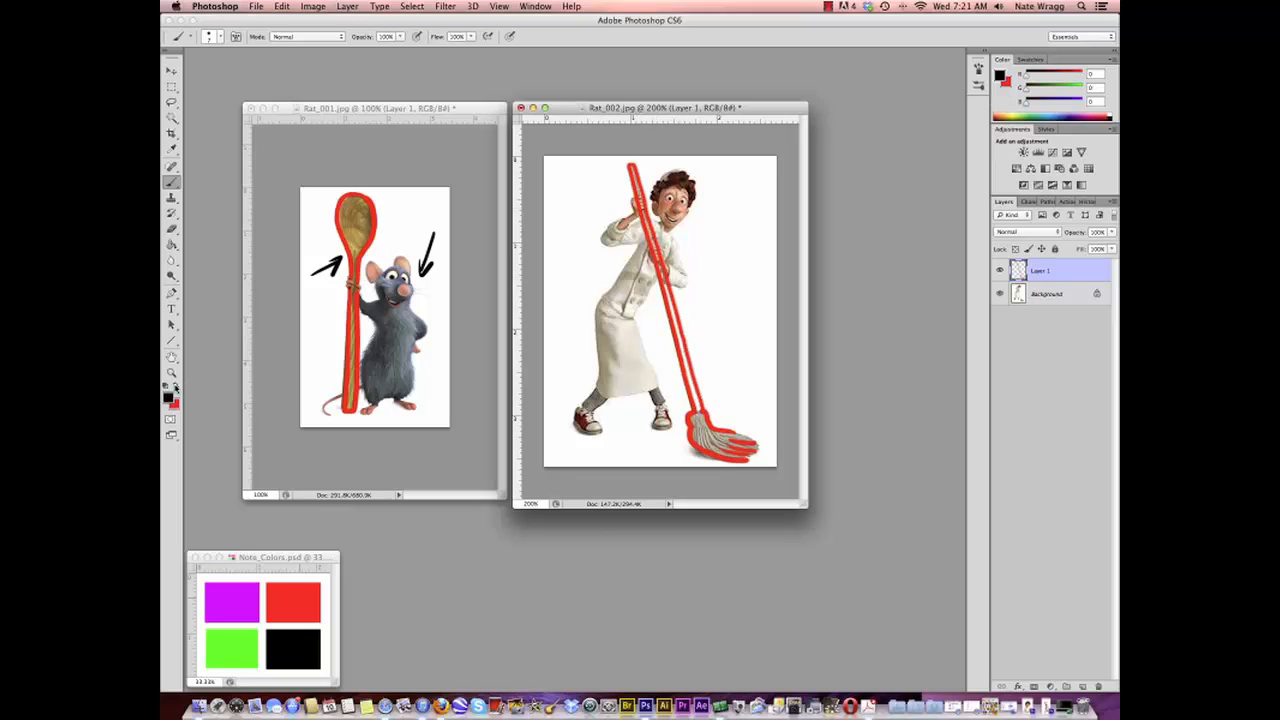
pyautogui.moveTo(747, 201)
pyautogui.mouseDown()
pyautogui.moveTo(691, 224)
pyautogui.moveTo(710, 231)
pyautogui.mouseUp()
pyautogui.moveTo(753, 343); pyautogui.dragTo(715, 336)
pyautogui.moveTo(700, 345); pyautogui.dragTo(716, 352)
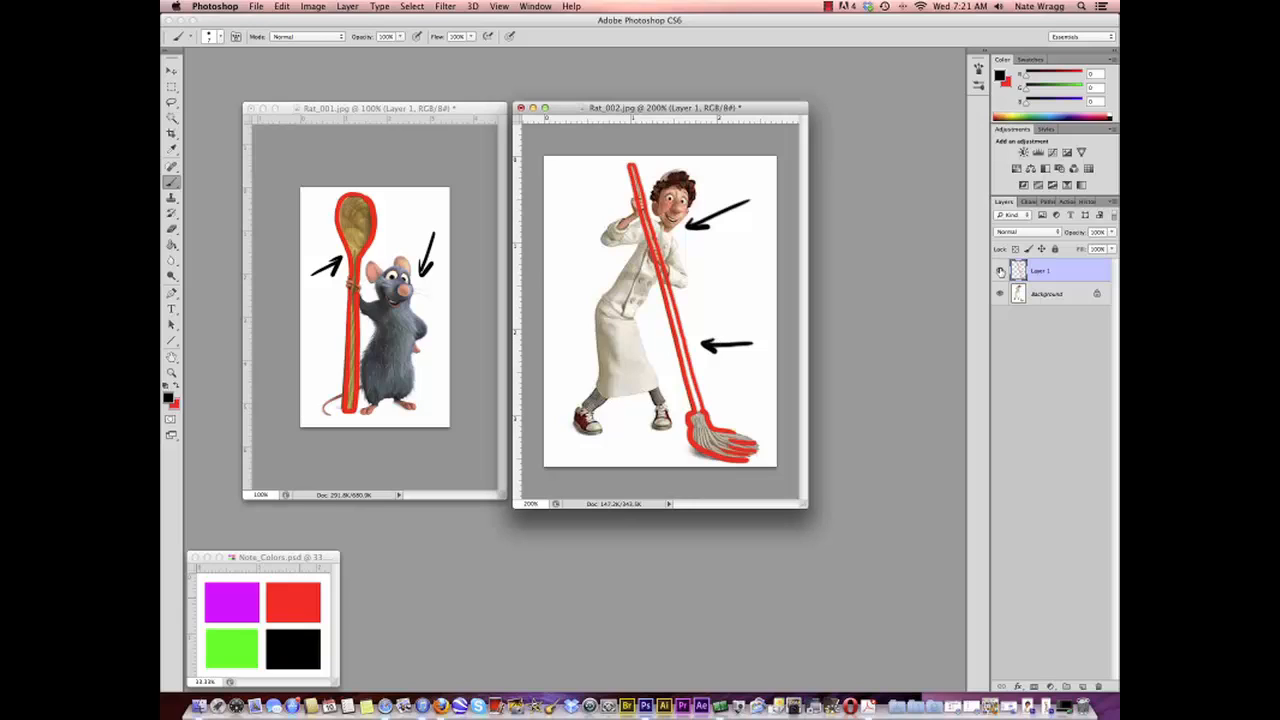
# Step: Hide the annotation layer, Layer 1, in both Rat_002.jpg and Rat_001.jpg
pyautogui.click(1000, 272)
pyautogui.click(434, 112)
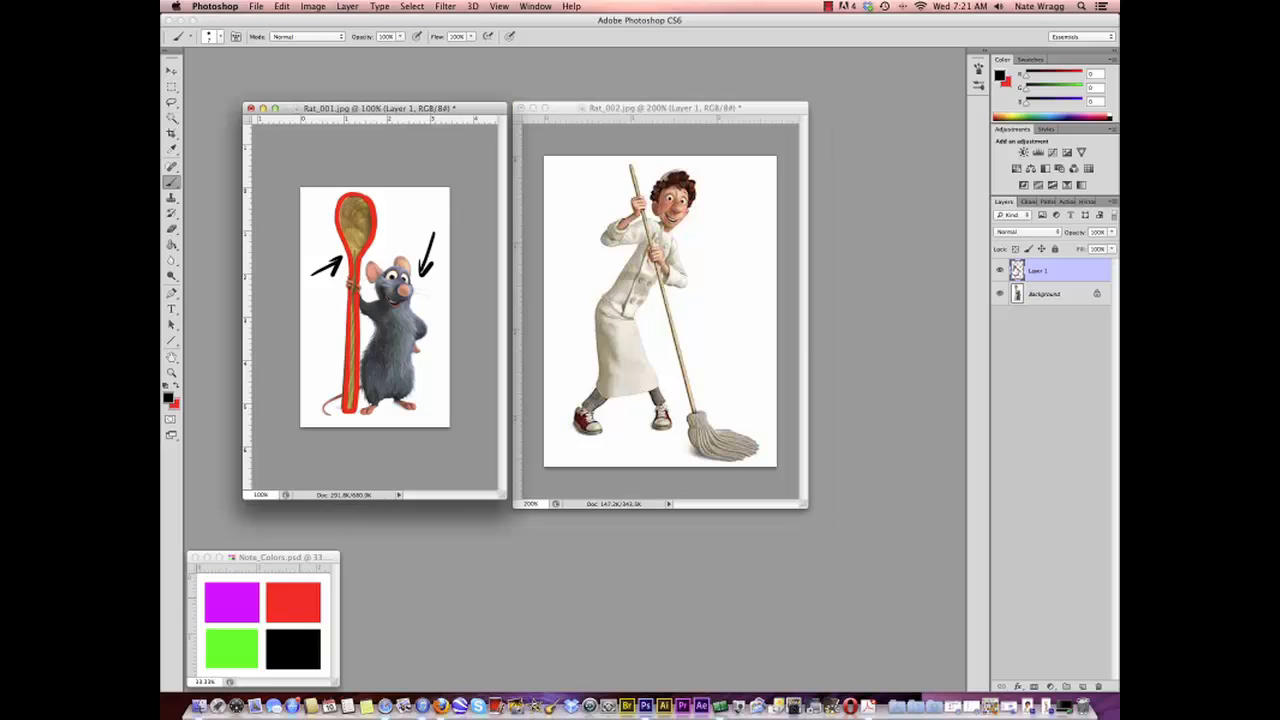
pyautogui.click(1000, 271)
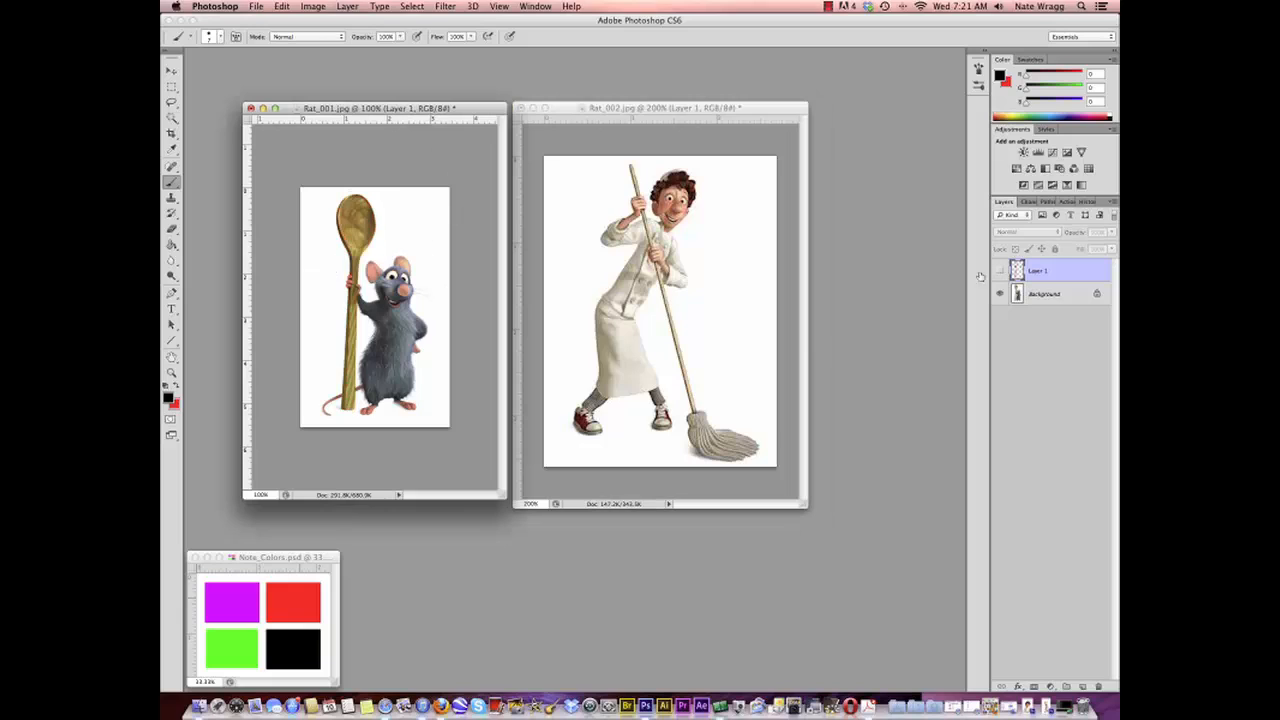
# Step: On a new layer in Rat_001.jpg, paint the rat's spine and arm pose lines in black with a 20 px brush
pyautogui.click(1082, 687)
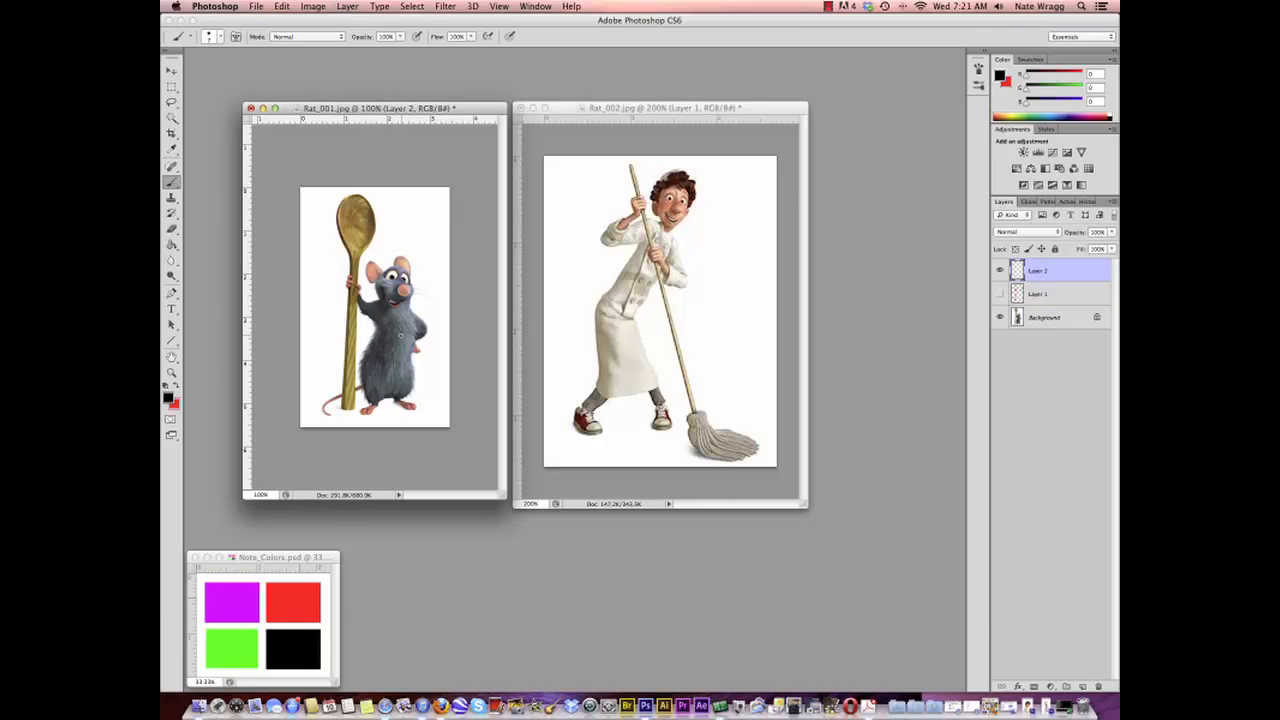
pyautogui.click(220, 37)
pyautogui.click(187, 76)
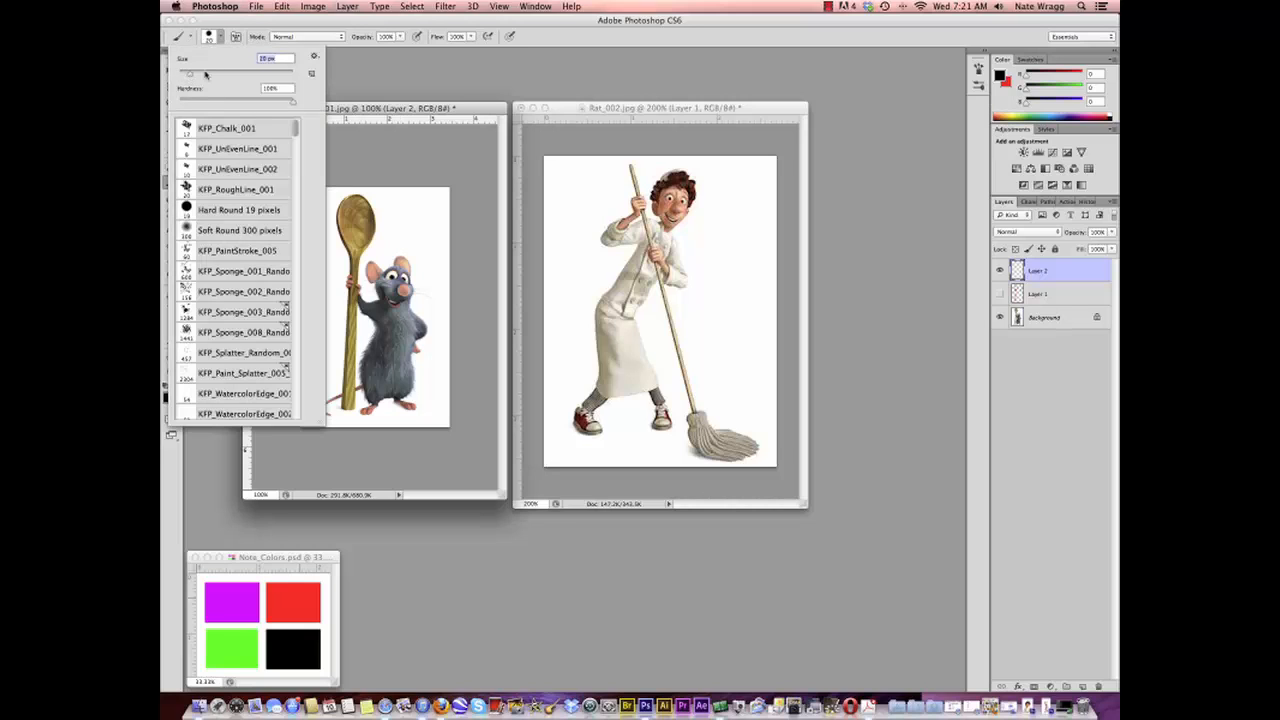
pyautogui.click(443, 109)
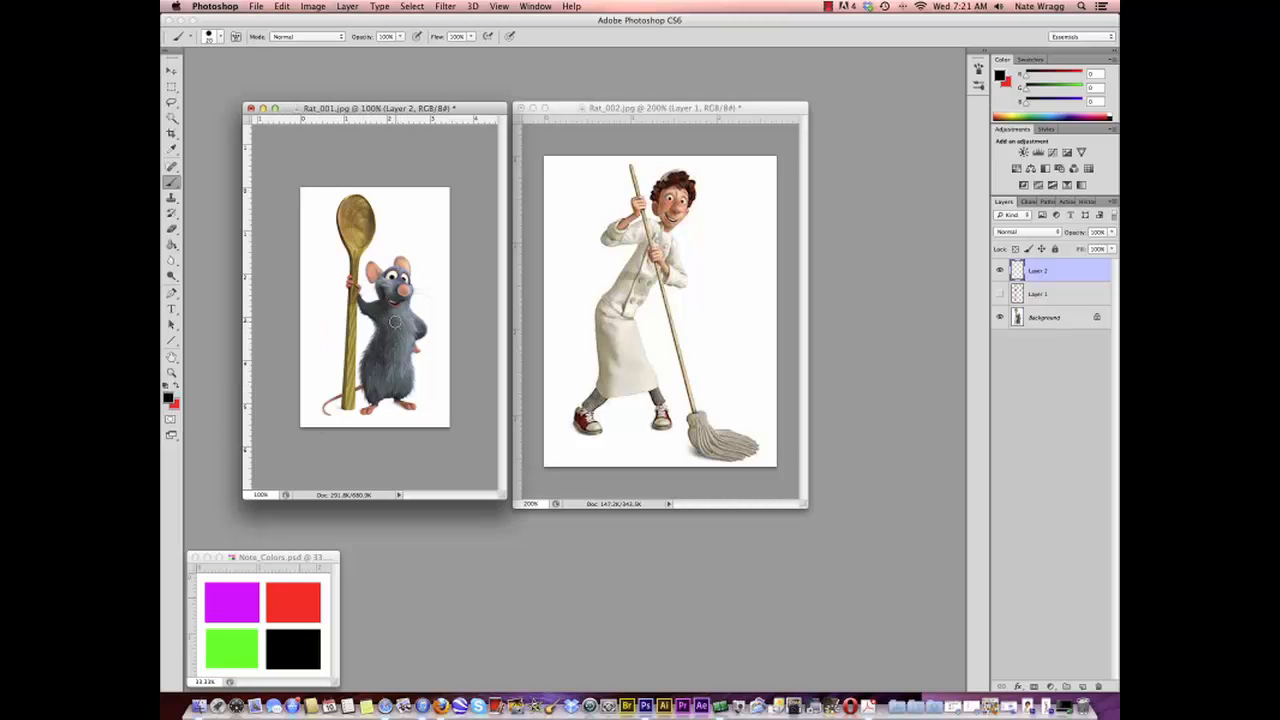
pyautogui.moveTo(395, 322)
pyautogui.mouseDown()
pyautogui.moveTo(387, 411)
pyautogui.moveTo(415, 315)
pyautogui.moveTo(420, 346)
pyautogui.mouseUp()
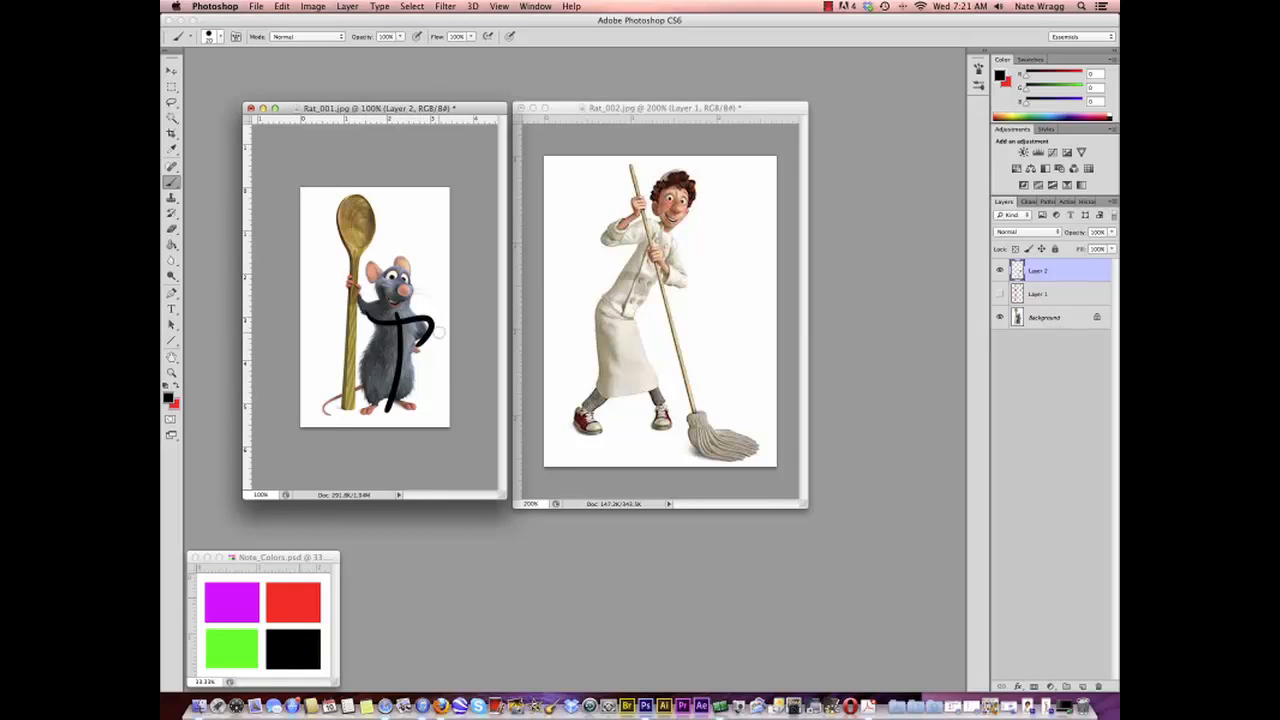
# Step: On a new layer in Rat_002.jpg, paint the cook's spine, leg and arm pose lines in black
pyautogui.click(703, 113)
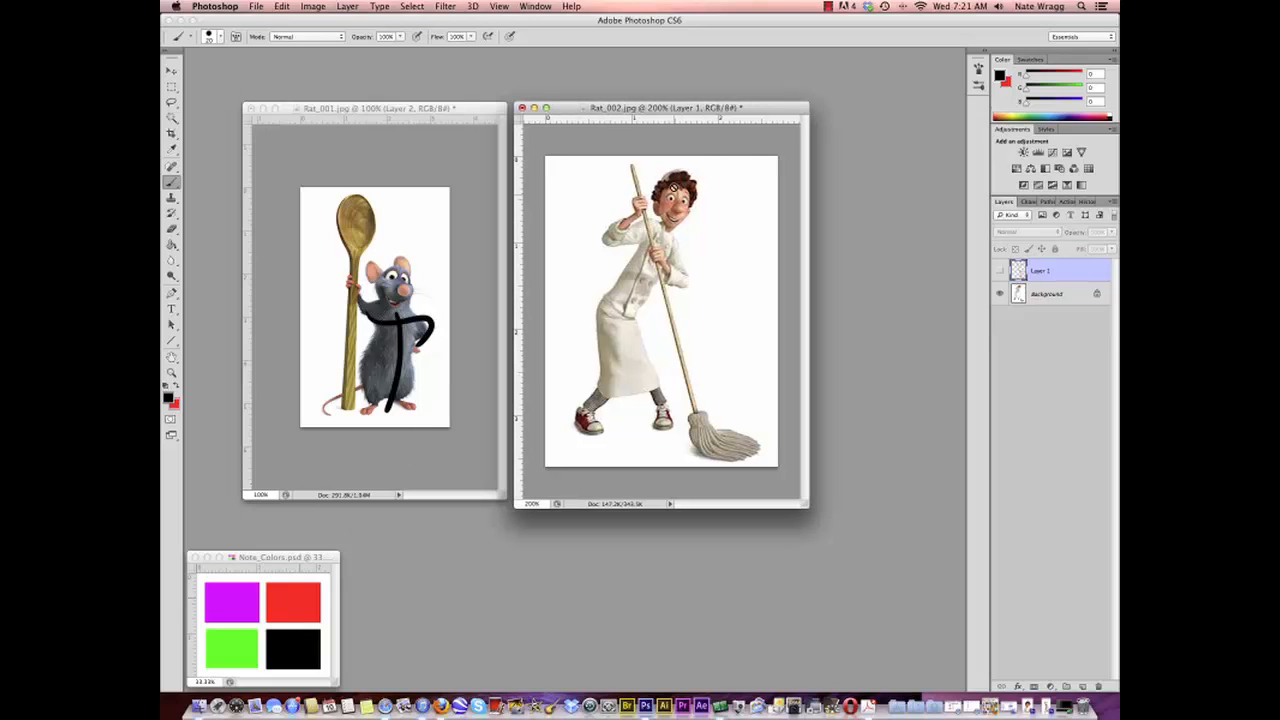
pyautogui.click(1081, 687)
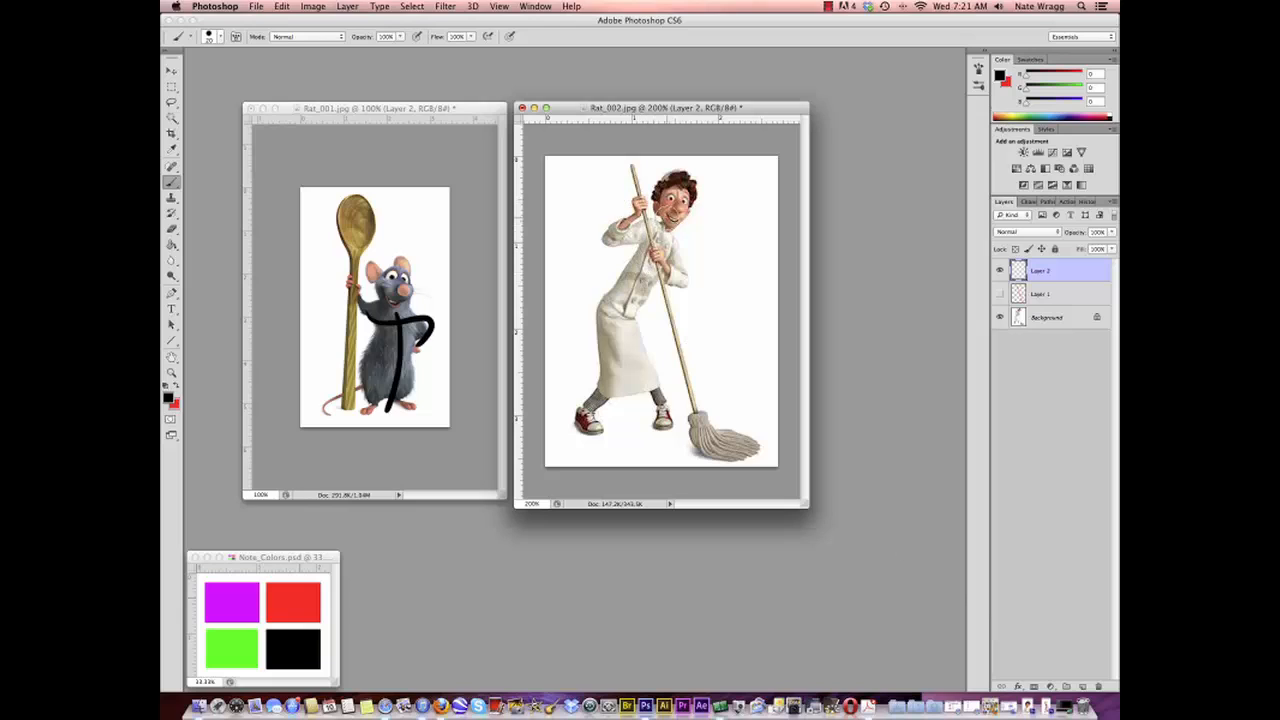
pyautogui.moveTo(686, 190)
pyautogui.mouseDown()
pyautogui.moveTo(612, 305)
pyautogui.moveTo(618, 392)
pyautogui.moveTo(572, 422)
pyautogui.mouseUp()
pyautogui.moveTo(612, 302)
pyautogui.mouseDown()
pyautogui.moveTo(626, 377)
pyautogui.moveTo(666, 412)
pyautogui.mouseUp()
pyautogui.moveTo(640, 206)
pyautogui.mouseDown()
pyautogui.moveTo(603, 241)
pyautogui.moveTo(648, 232)
pyautogui.moveTo(690, 286)
pyautogui.mouseUp()
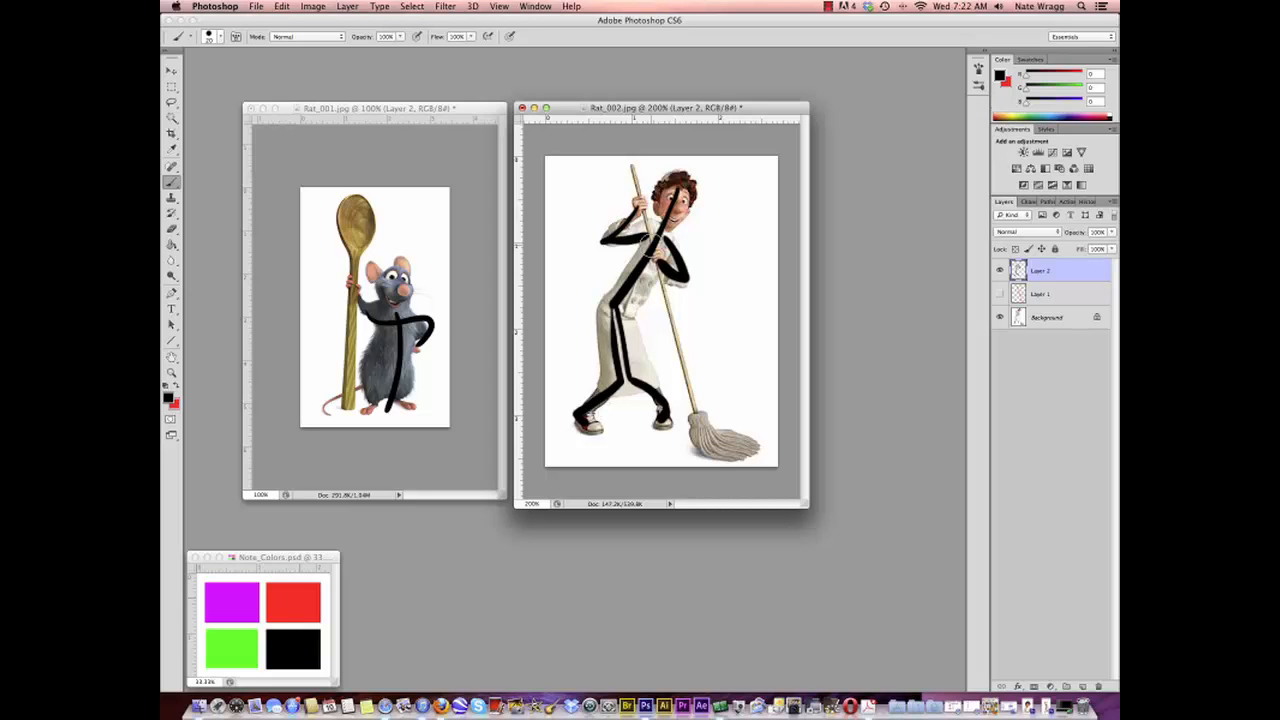
# Step: Shift the Rat_001.jpg and Rat_002.jpg windows toward the tools, keeping them side by side to free workspace
pyautogui.moveTo(439, 112); pyautogui.dragTo(395, 114)
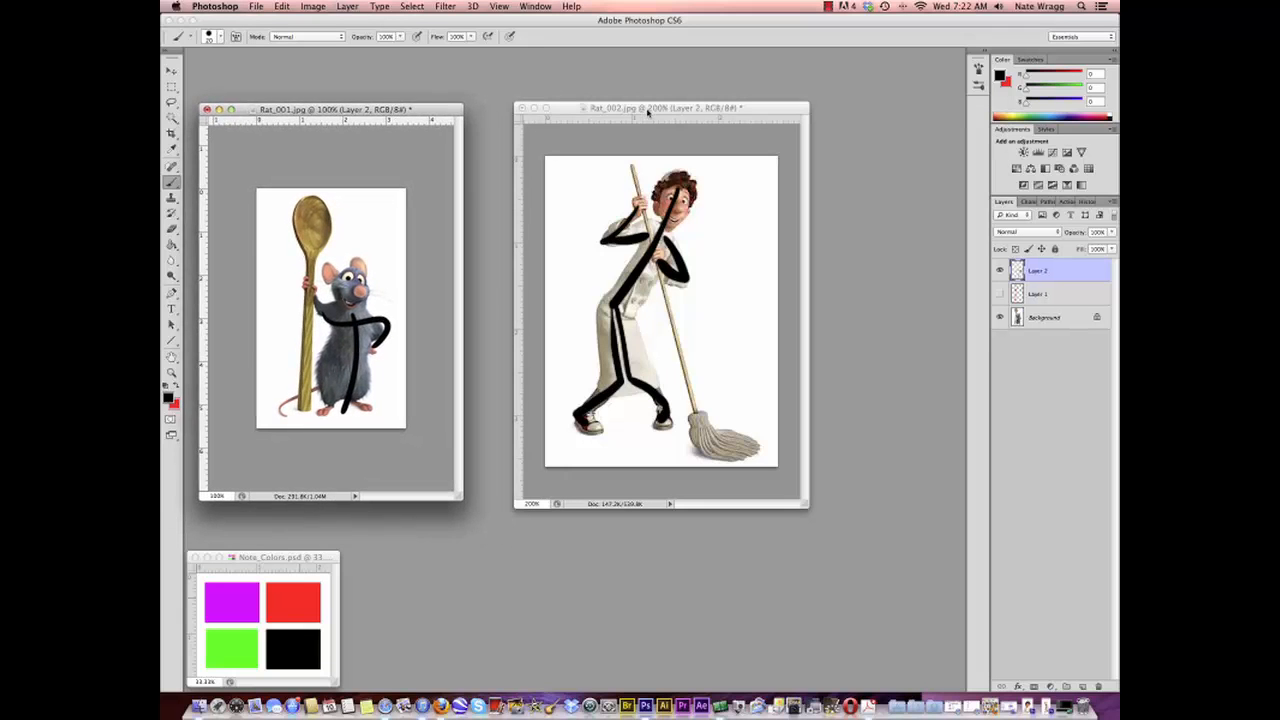
pyautogui.moveTo(647, 112); pyautogui.dragTo(601, 97)
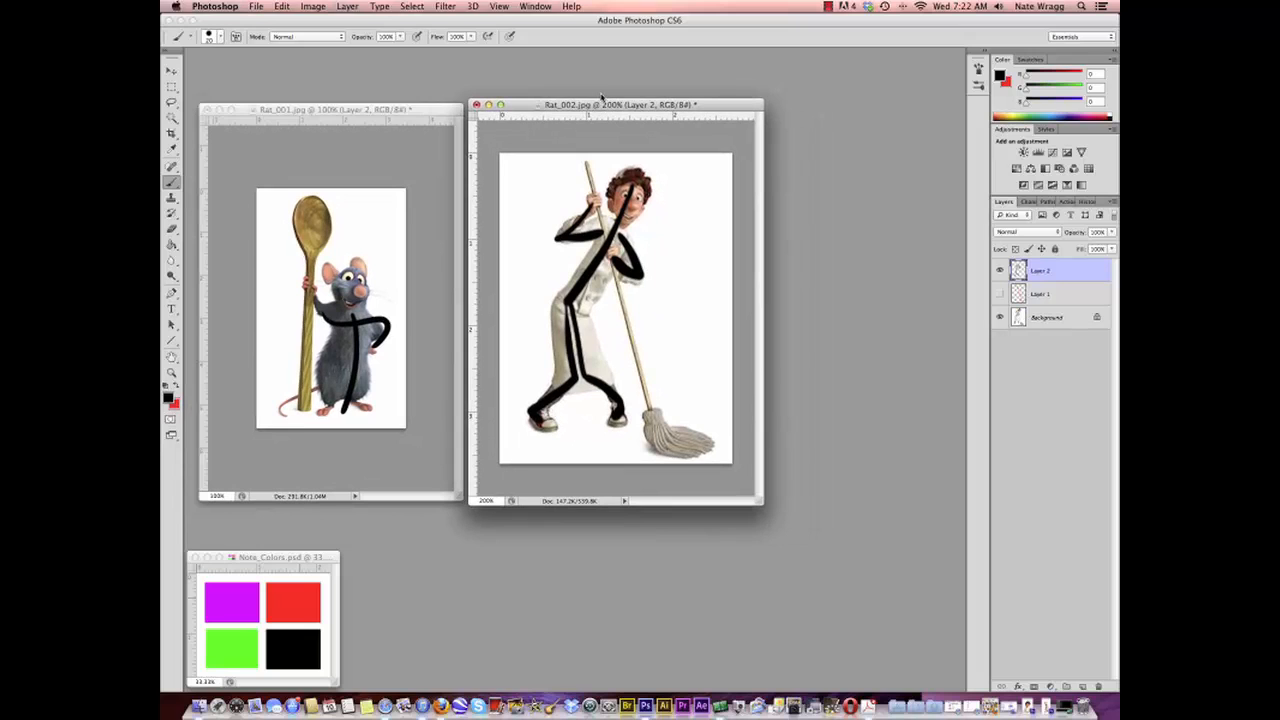
# Step: Restore the minimized Rat_003.jpg and Rat_004.jpg windows, placing Rat_003 below the other images and Rat_004 beside Rat_002.jpg
pyautogui.click(1032, 708)
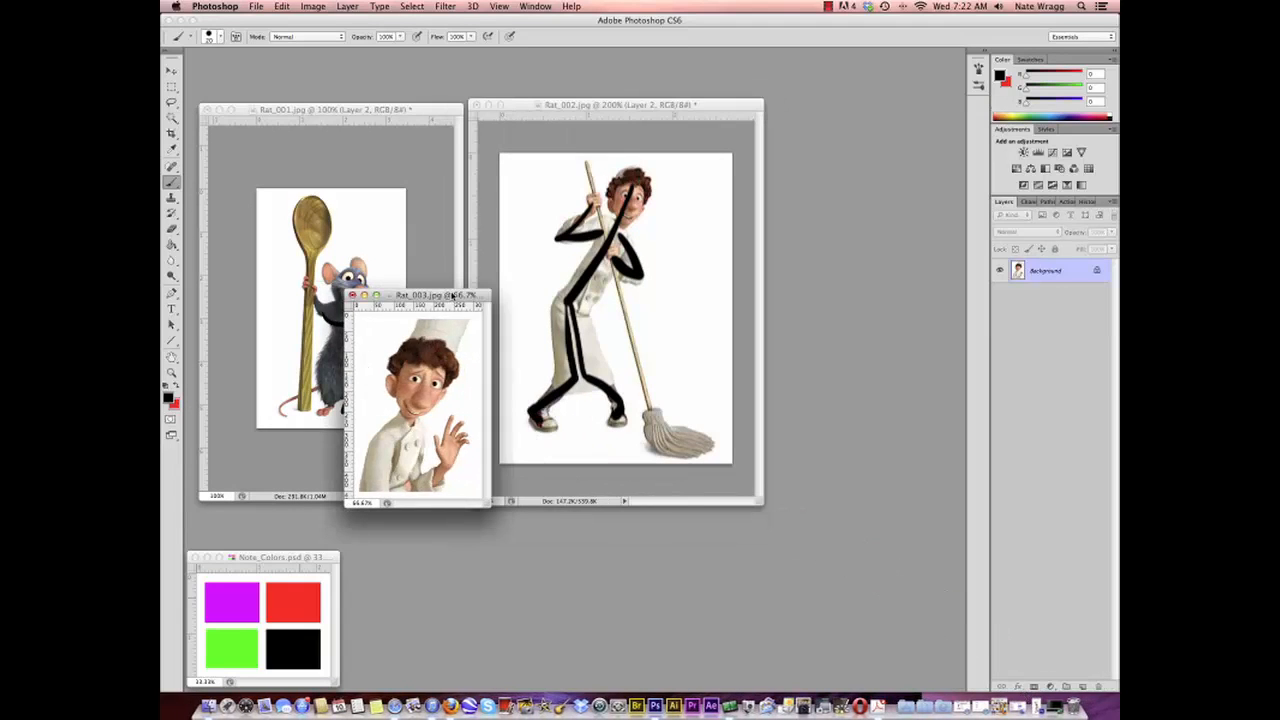
pyautogui.moveTo(452, 296); pyautogui.dragTo(544, 452)
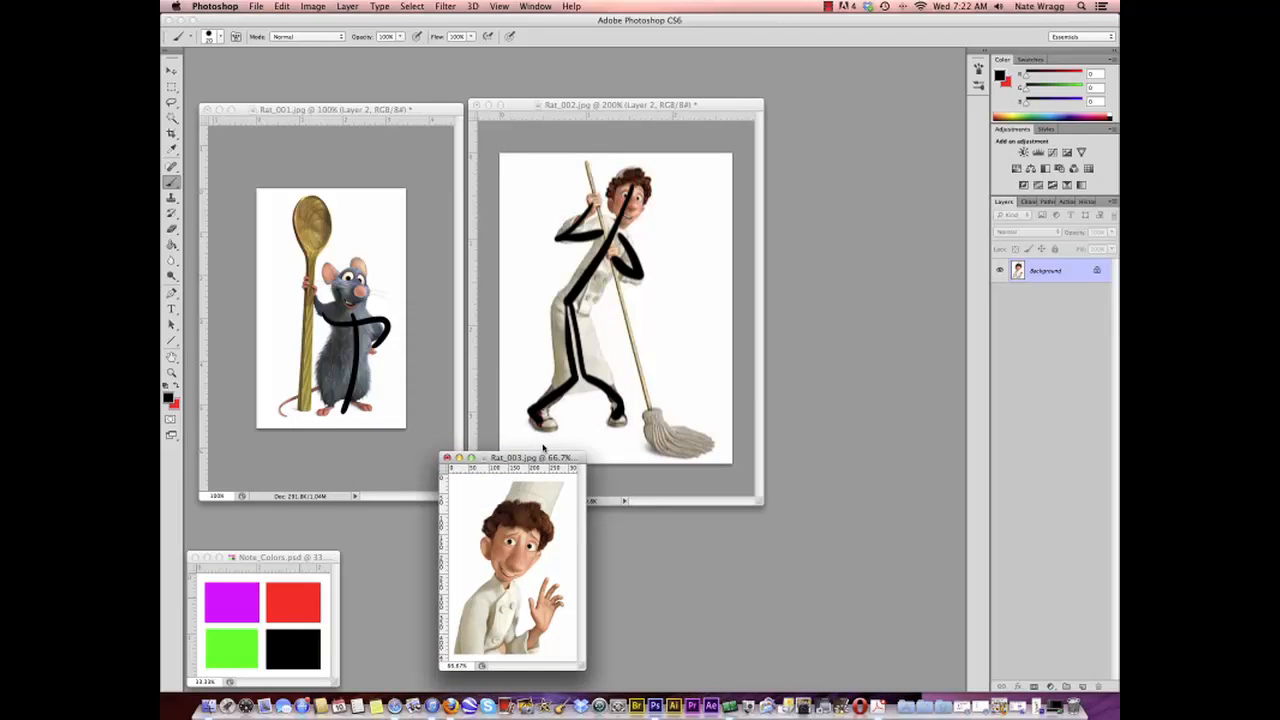
pyautogui.click(1040, 708)
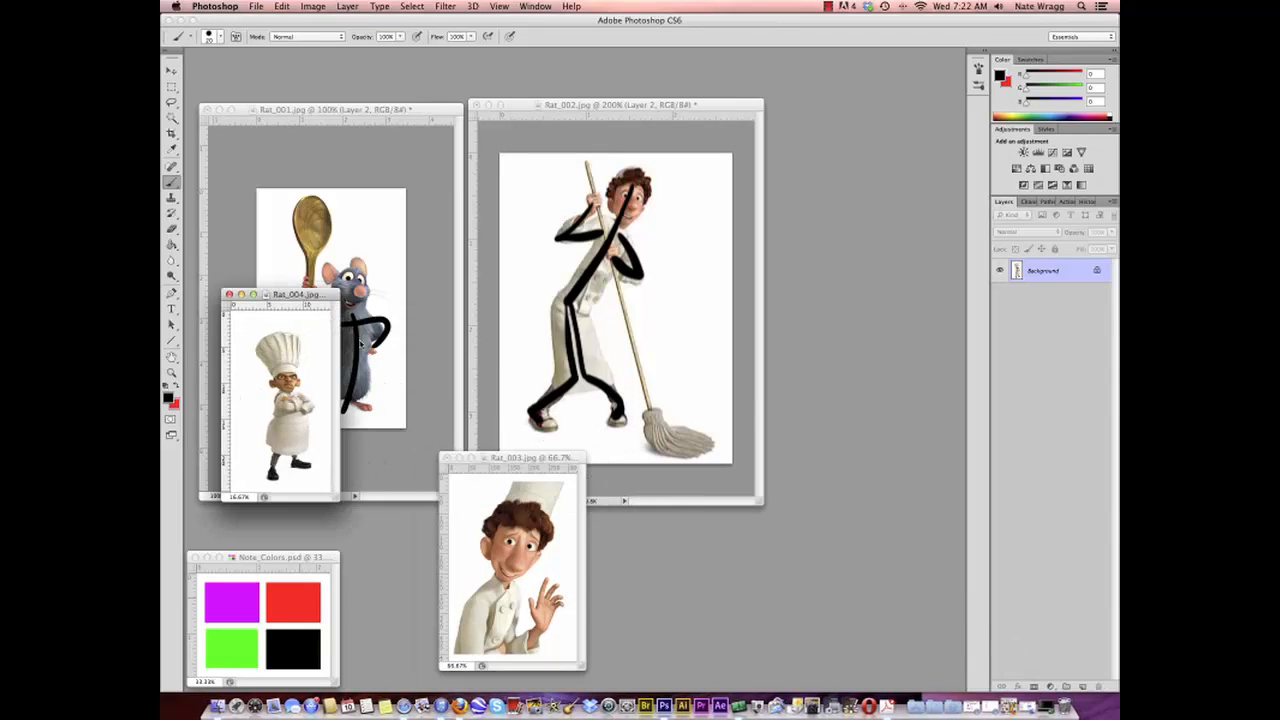
pyautogui.moveTo(309, 297); pyautogui.dragTo(871, 233)
# Step: Zoom Rat_004.jpg to 25%, enlarge its window and line it up beside Rat_002.jpg
pyautogui.click(171, 373)
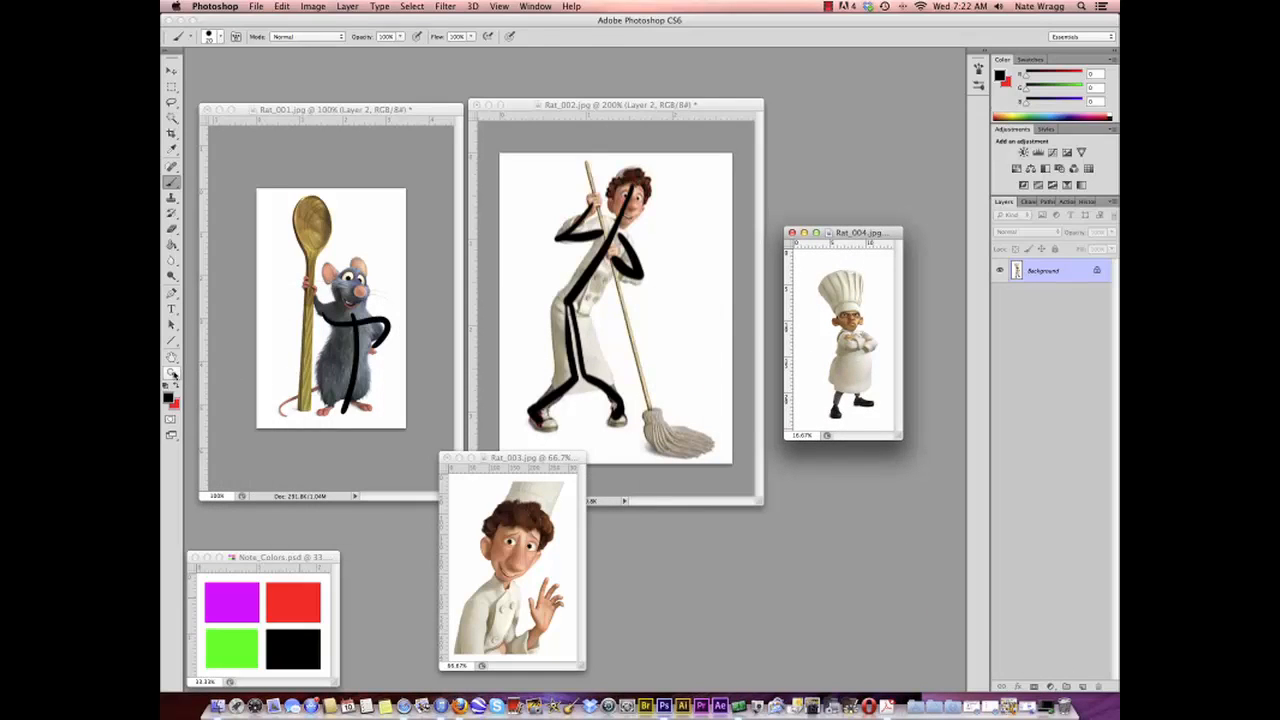
pyautogui.click(844, 349)
pyautogui.moveTo(893, 235); pyautogui.dragTo(875, 135)
pyautogui.moveTo(931, 428); pyautogui.dragTo(968, 510)
pyautogui.moveTo(893, 134); pyautogui.dragTo(884, 131)
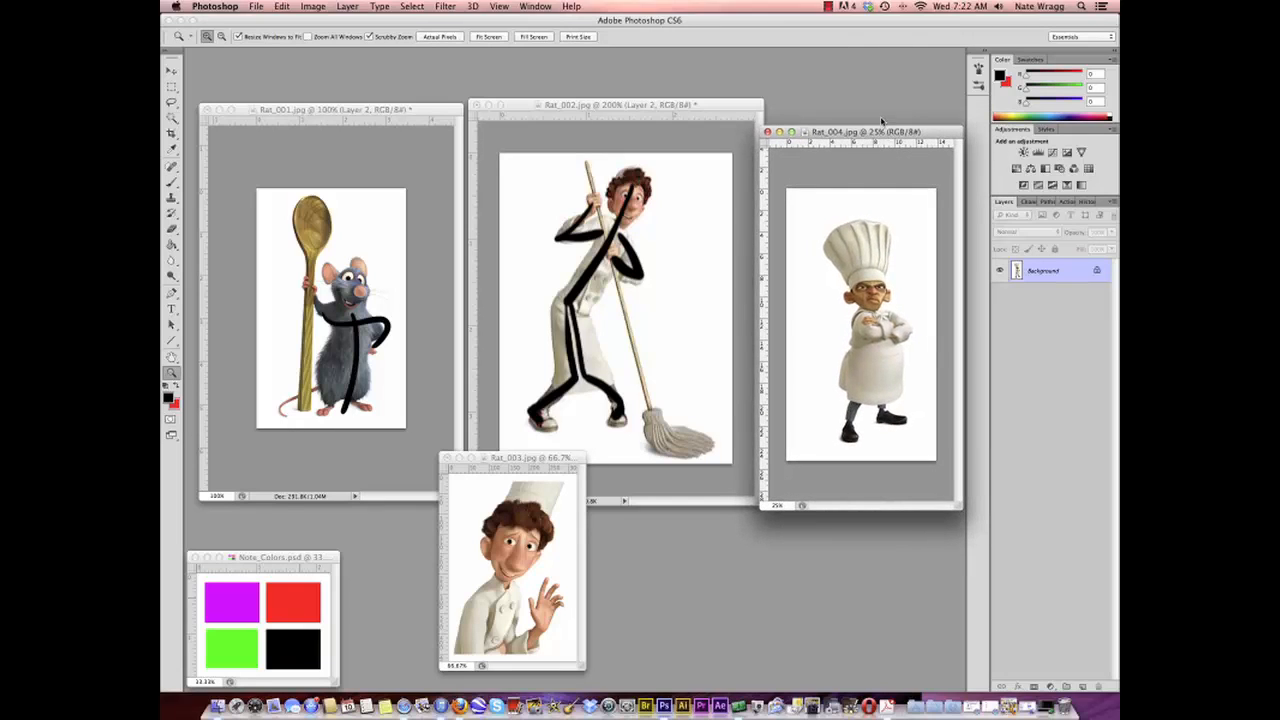
# Step: Add a new layer to Rat_004.jpg and make red the foreground colour
pyautogui.click(1081, 686)
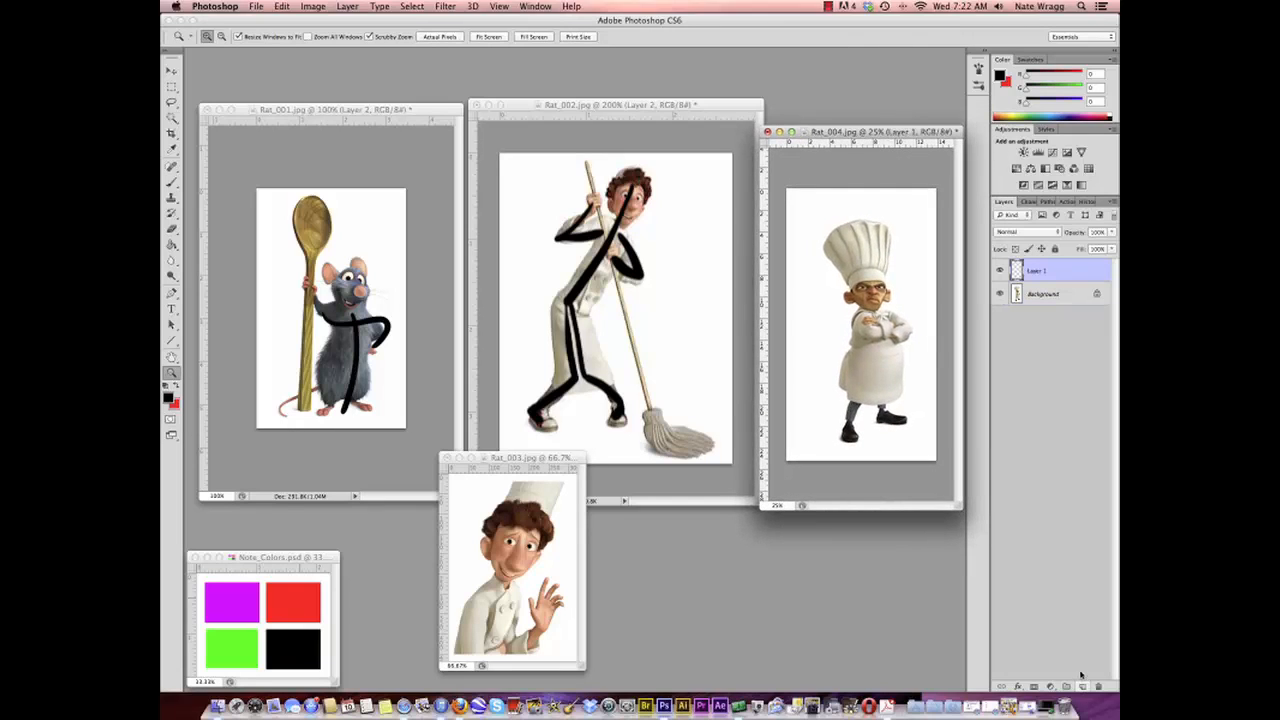
pyautogui.click(177, 390)
# Step: Hide Layer 2 and show the prop annotations on Layer 1 in both Rat_001.jpg and Rat_002.jpg
pyautogui.click(369, 113)
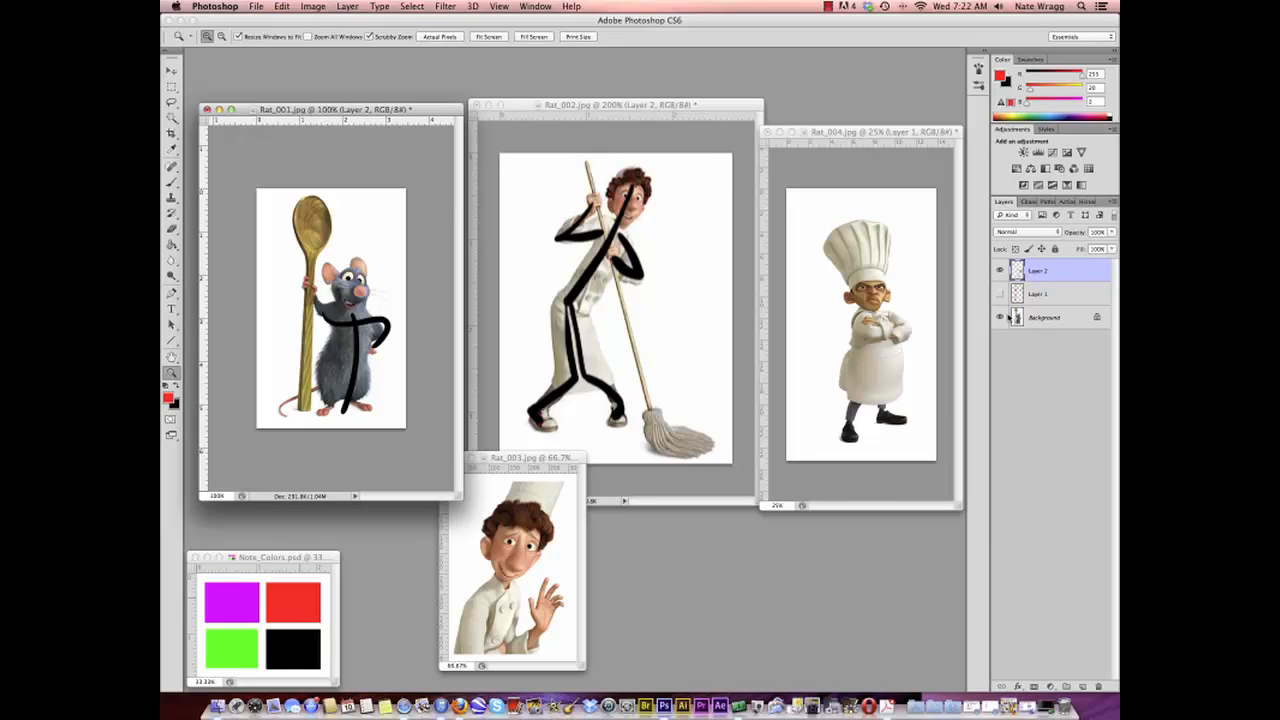
pyautogui.click(1000, 271)
pyautogui.click(1000, 294)
pyautogui.click(675, 106)
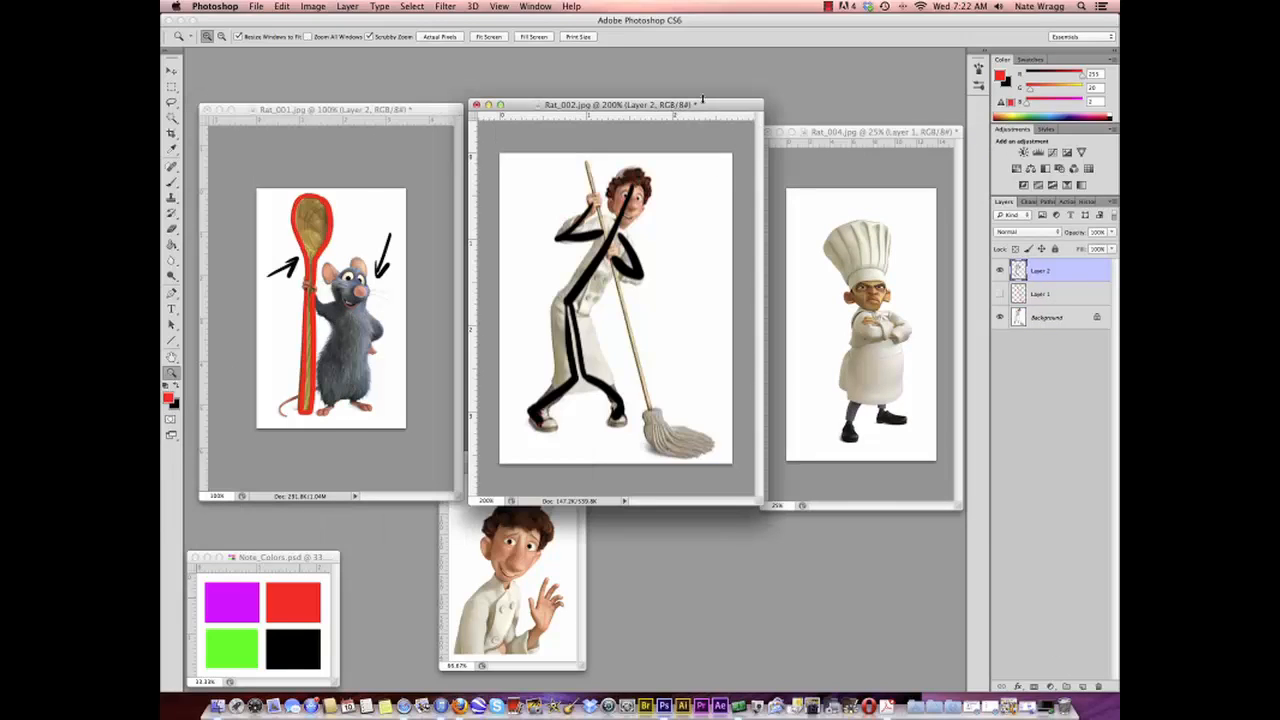
pyautogui.click(1000, 271)
pyautogui.click(1000, 294)
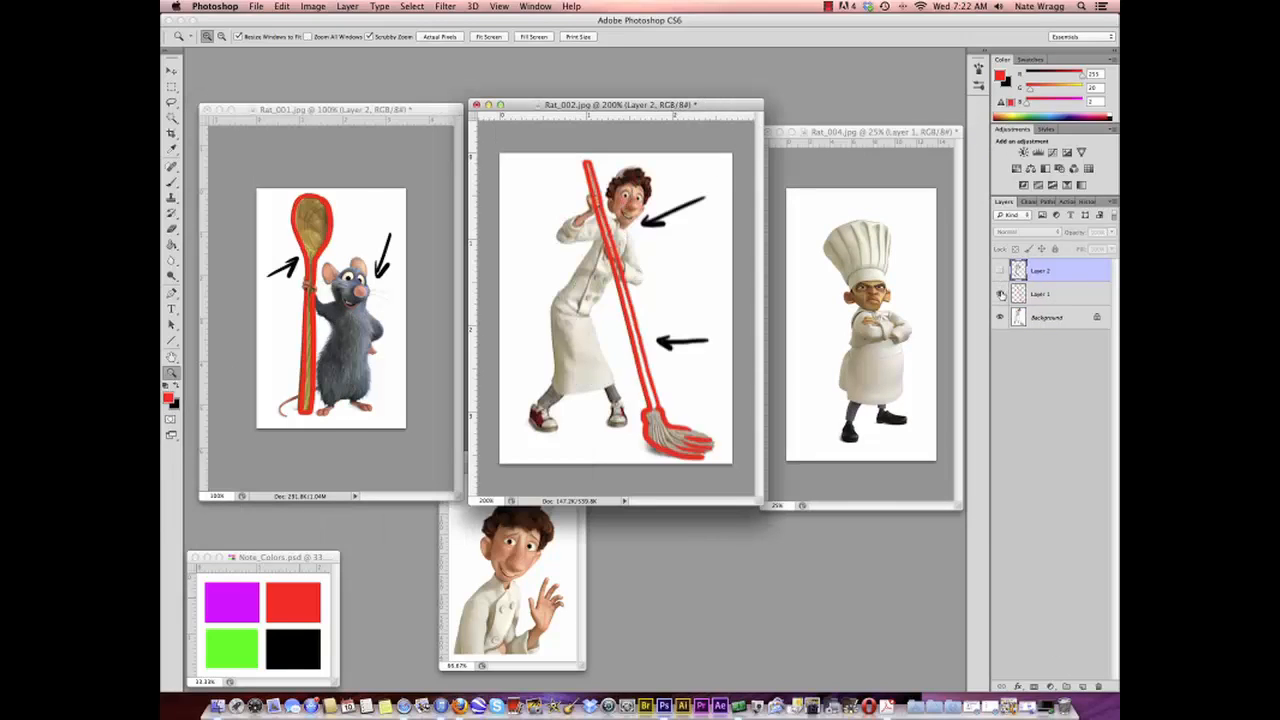
# Step: On Layer 1 of Rat_004.jpg, outline the chef's tall hat in red with a larger brush
pyautogui.click(912, 131)
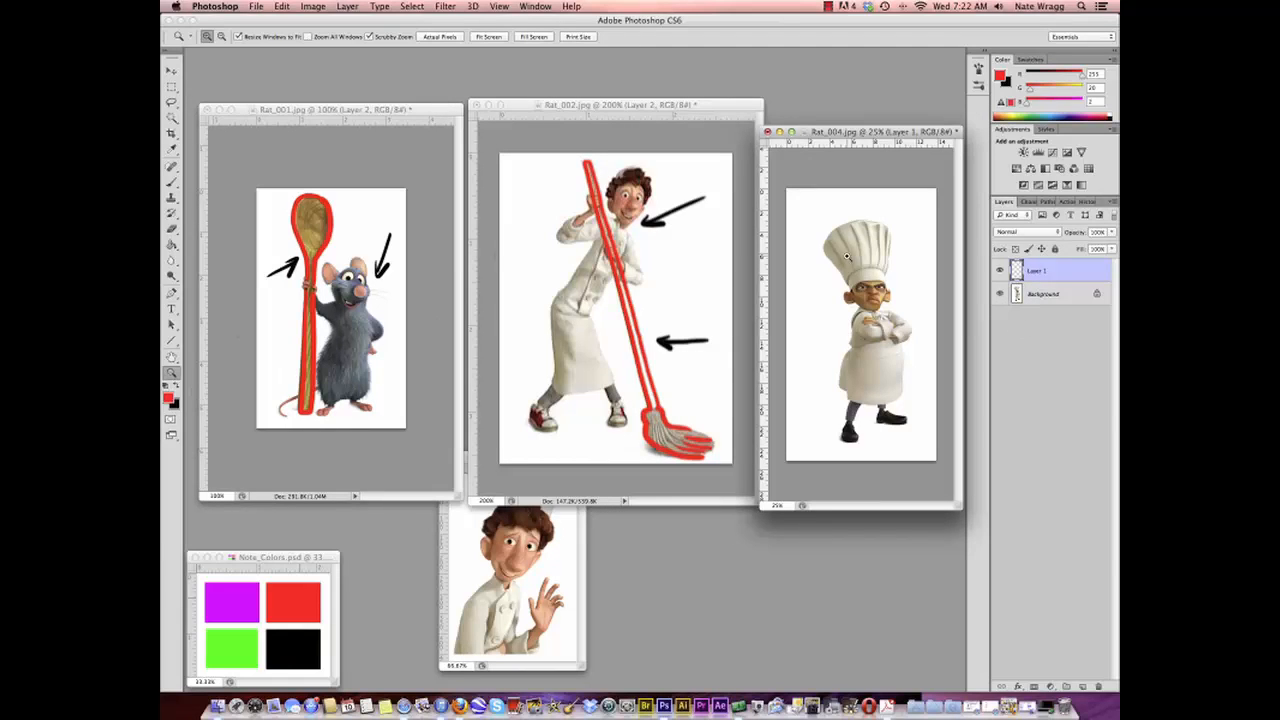
pyautogui.press('b')
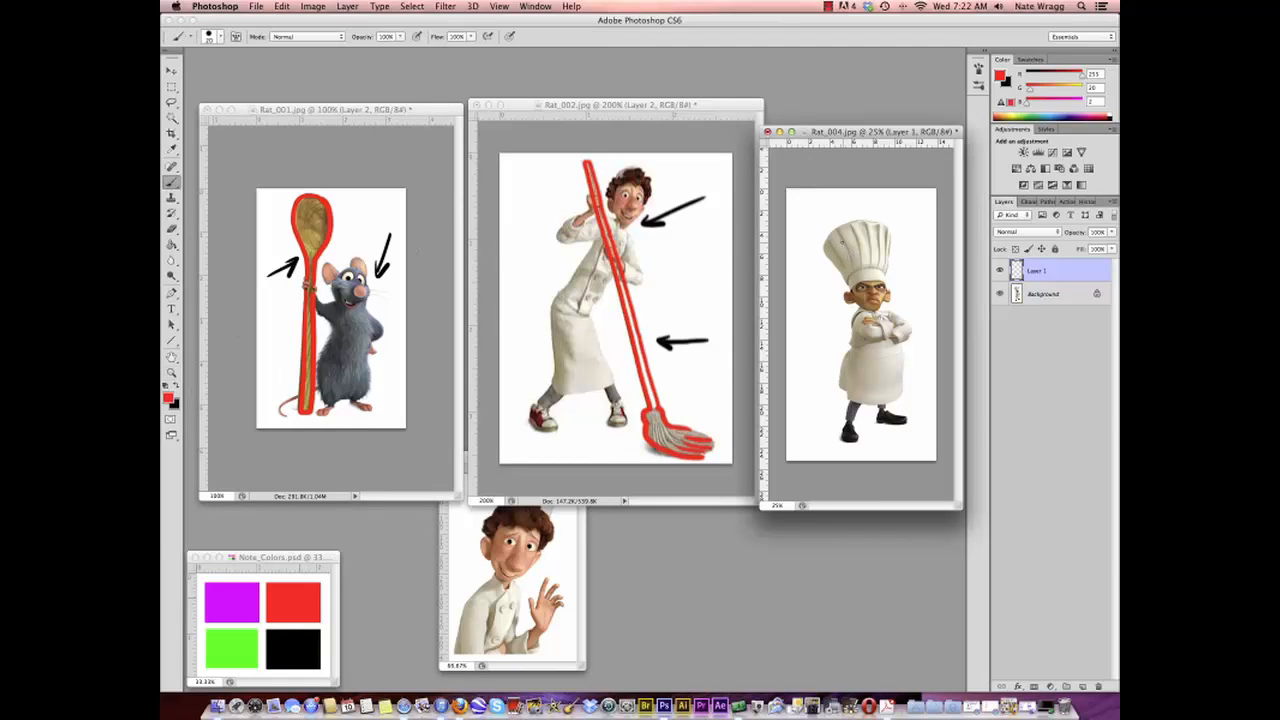
pyautogui.click(210, 38)
pyautogui.moveTo(195, 74); pyautogui.dragTo(210, 76)
pyautogui.click(825, 246)
pyautogui.moveTo(822, 248)
pyautogui.mouseDown()
pyautogui.moveTo(843, 224)
pyautogui.moveTo(878, 222)
pyautogui.moveTo(888, 286)
pyautogui.mouseUp()
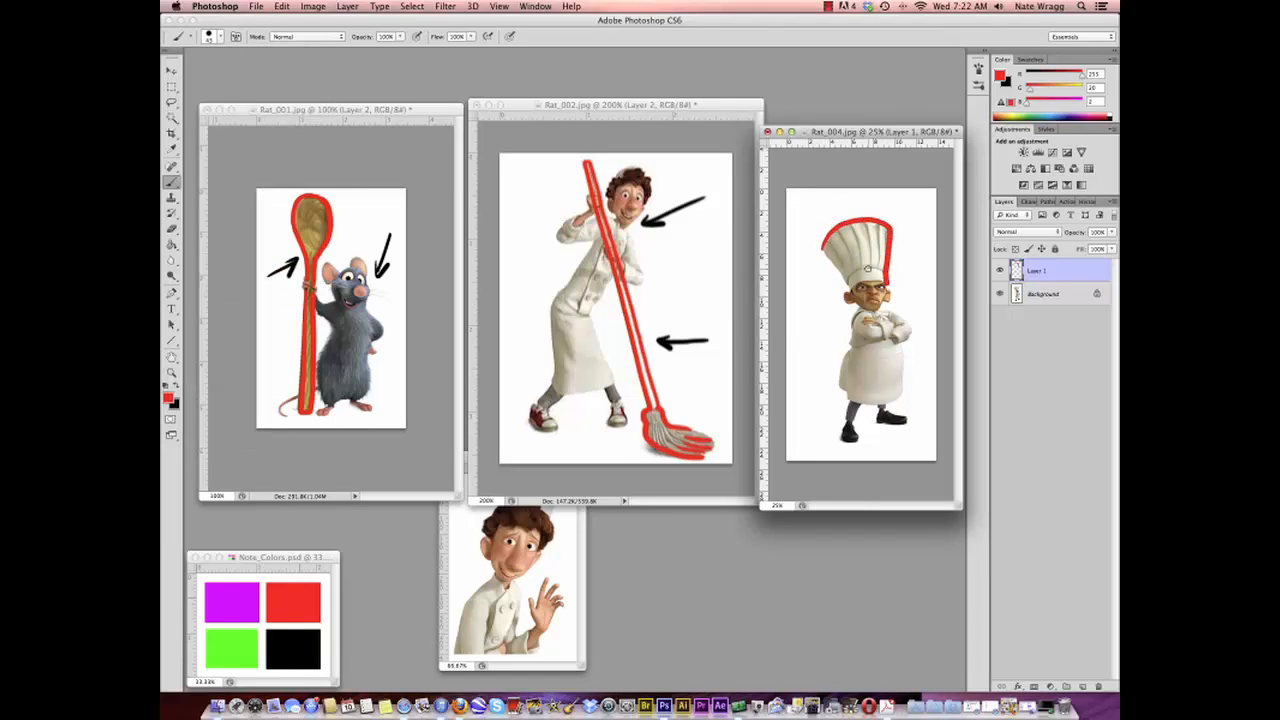
pyautogui.moveTo(821, 248)
pyautogui.mouseDown()
pyautogui.moveTo(848, 290)
pyautogui.moveTo(888, 284)
pyautogui.mouseUp()
# Step: Paint two black arrows in Rat_004.jpg, one pointing at the chef's hat and one at his body
pyautogui.click(177, 390)
pyautogui.moveTo(924, 254)
pyautogui.mouseDown()
pyautogui.moveTo(900, 260)
pyautogui.moveTo(911, 264)
pyautogui.mouseUp()
pyautogui.moveTo(797, 354)
pyautogui.mouseDown()
pyautogui.moveTo(833, 353)
pyautogui.moveTo(820, 365)
pyautogui.mouseUp()
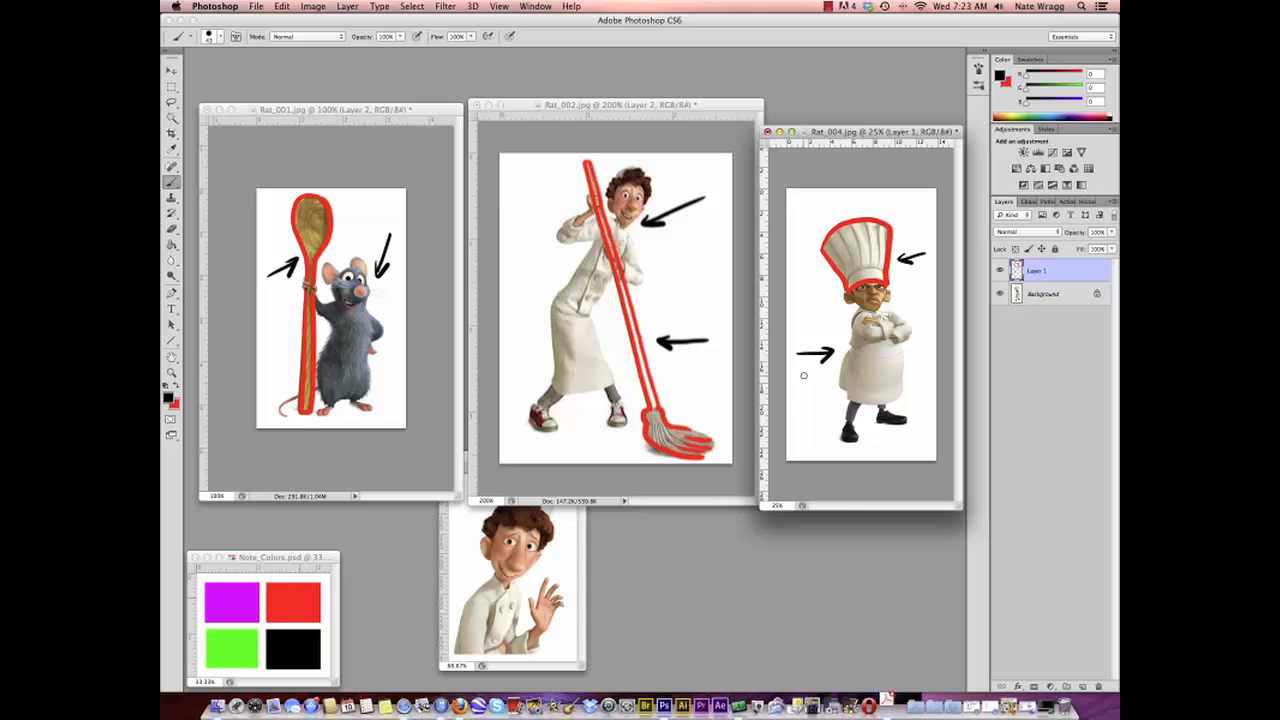
# Step: Hide the Layer 1 annotations in Rat_001.jpg, Rat_002.jpg and Rat_004.jpg
pyautogui.click(410, 116)
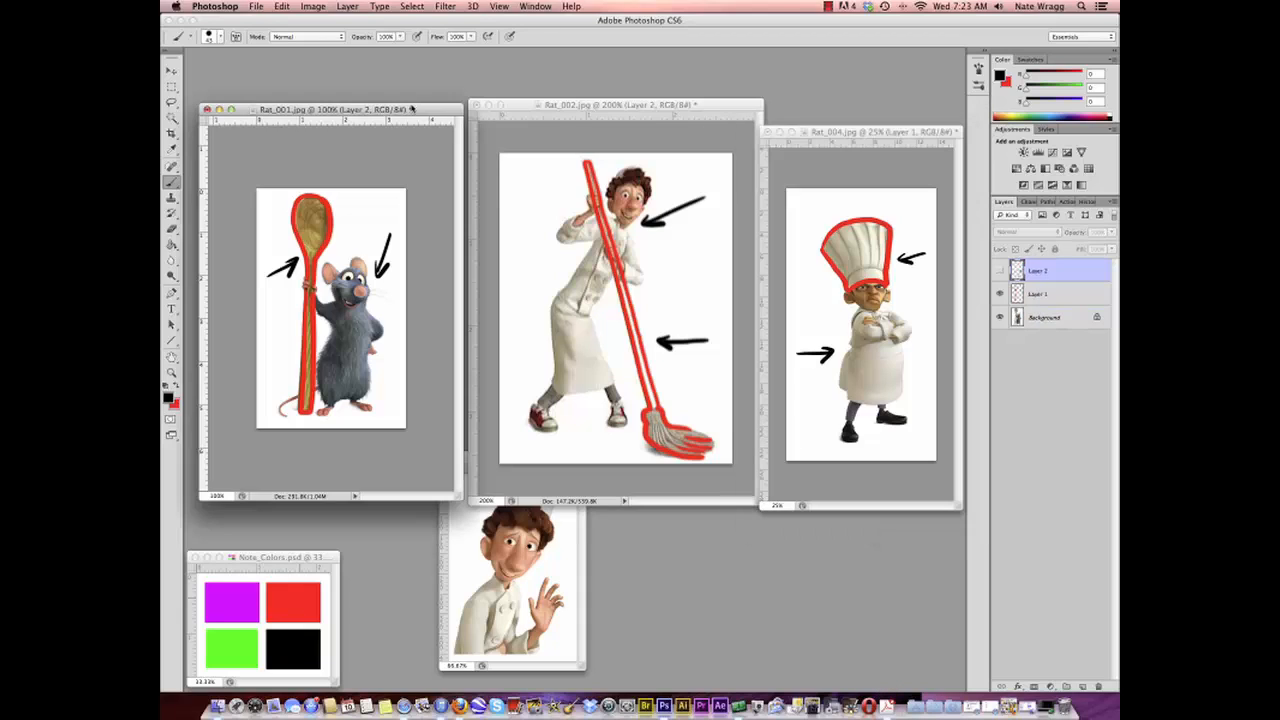
pyautogui.click(1001, 294)
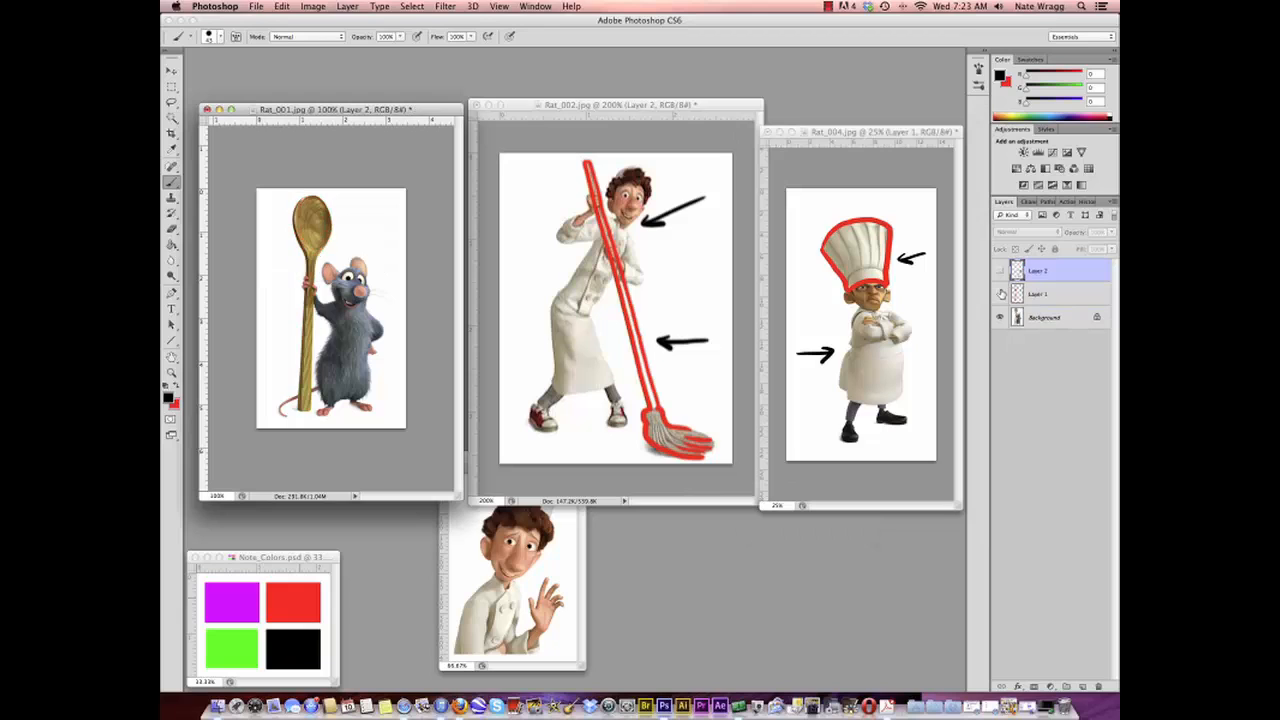
pyautogui.click(680, 113)
pyautogui.click(1001, 294)
pyautogui.click(900, 132)
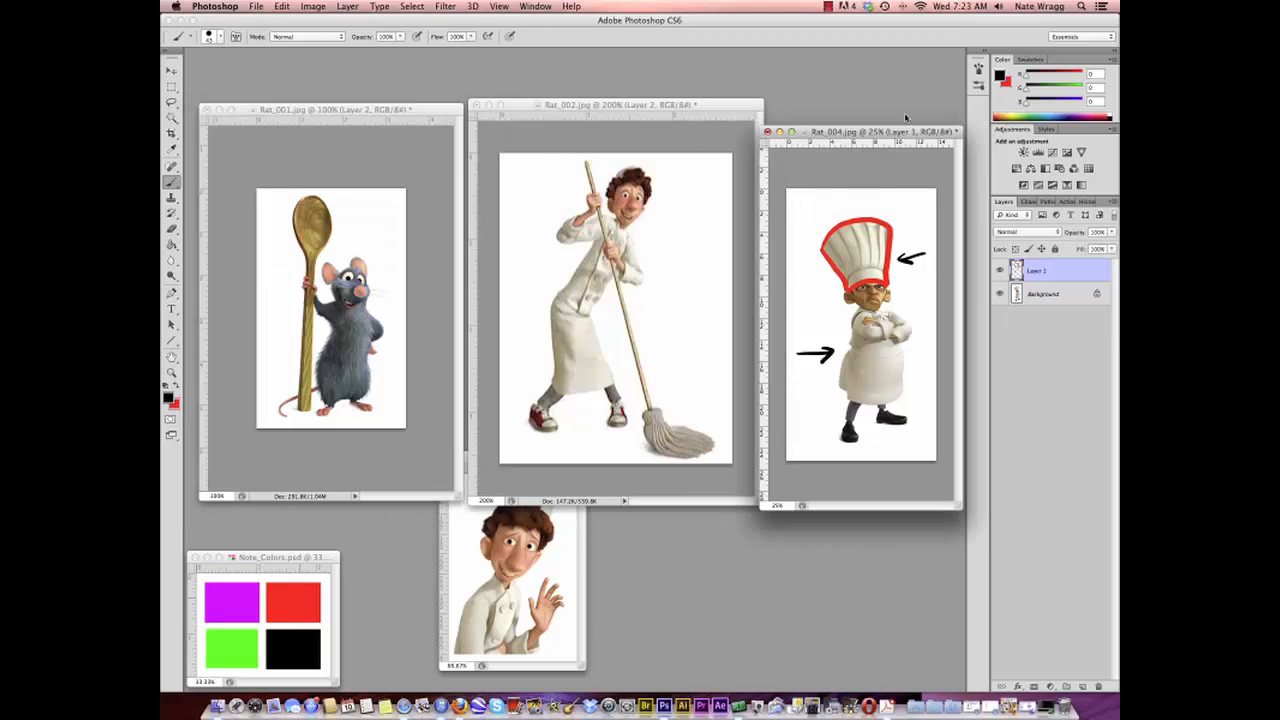
pyautogui.click(1001, 271)
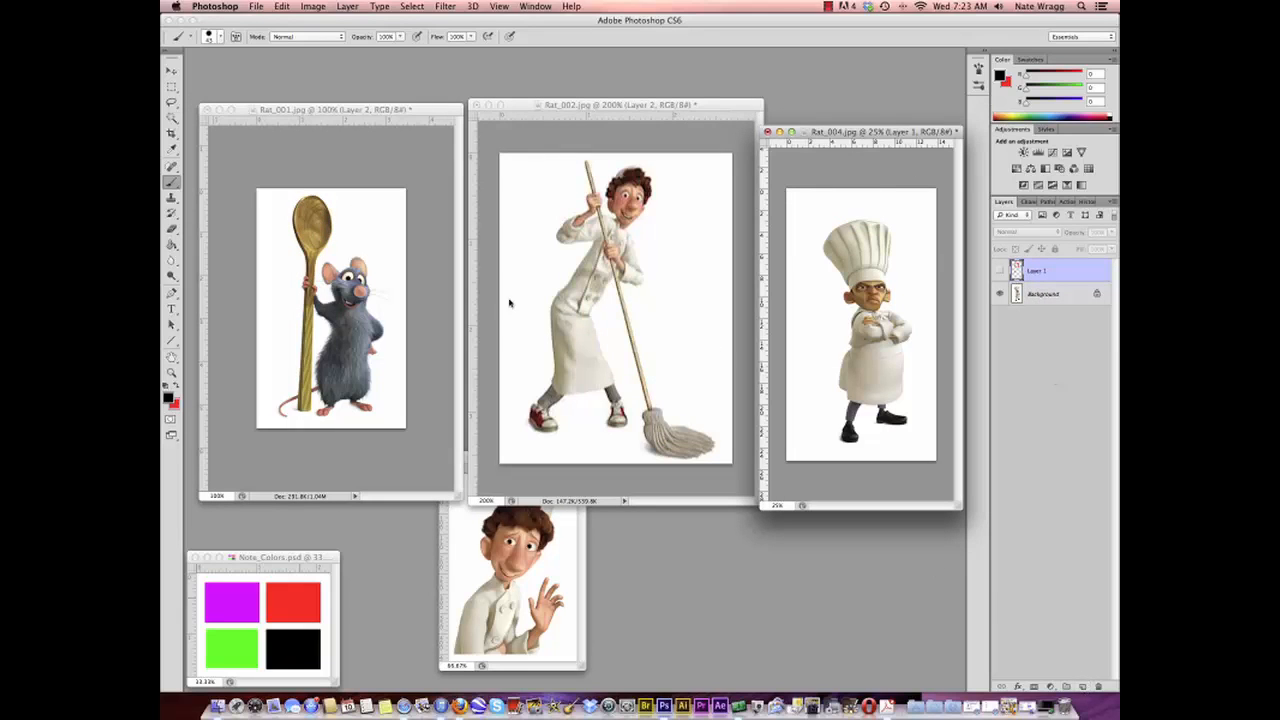
# Step: Show the pose lines on Layer 2 in both Rat_001.jpg and Rat_002.jpg
pyautogui.click(395, 114)
pyautogui.click(1001, 271)
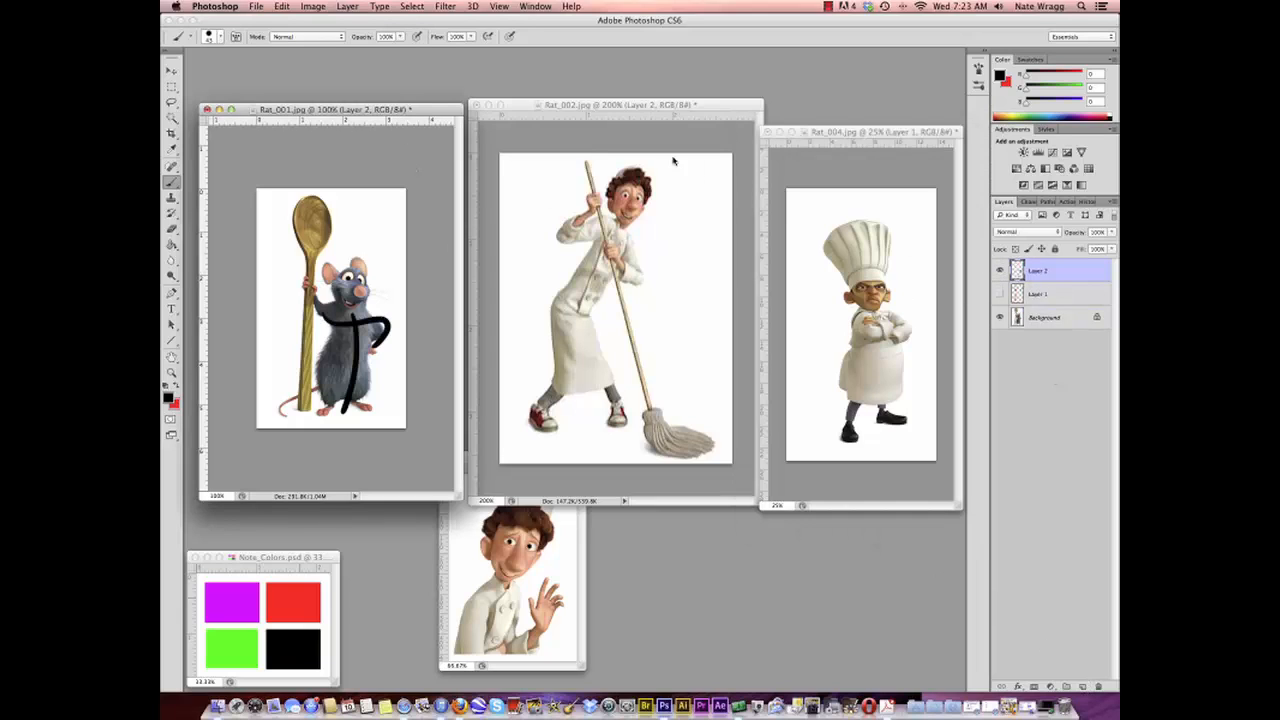
pyautogui.click(632, 105)
pyautogui.click(1001, 271)
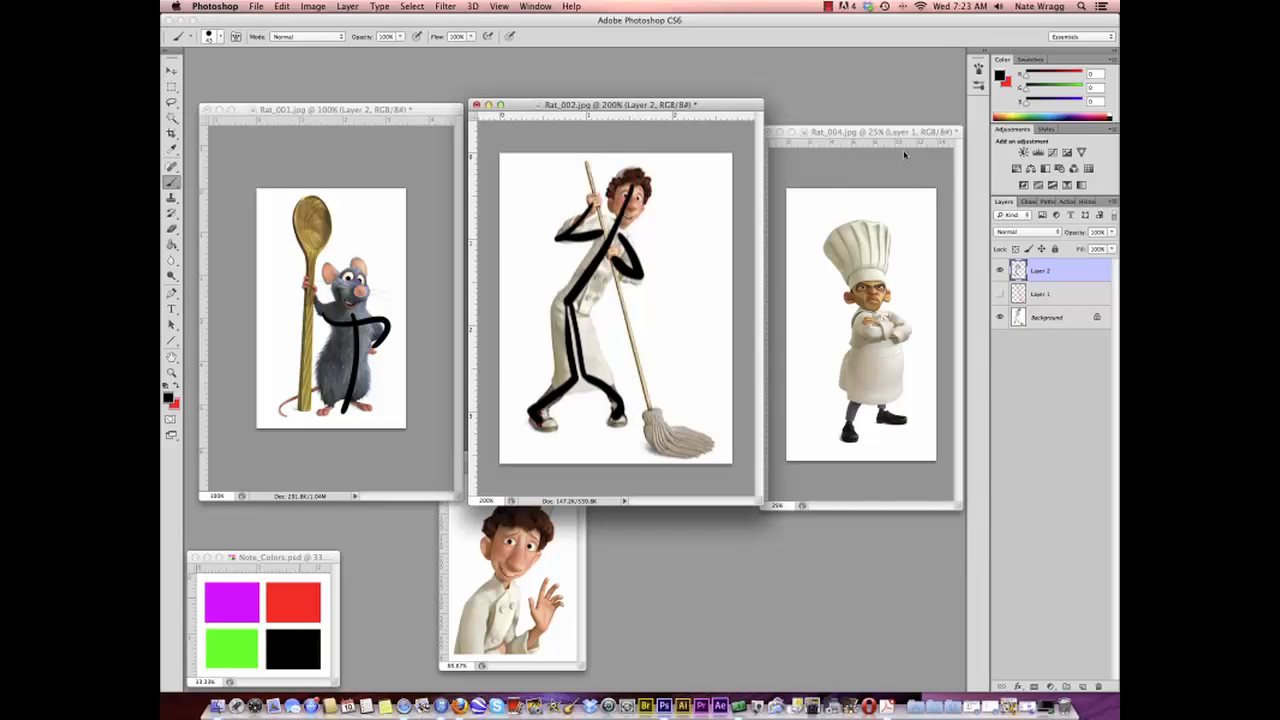
# Step: On a new layer in Rat_004.jpg, paint the chef's legs, crossed arms and angry eyebrows as black lines
pyautogui.click(875, 135)
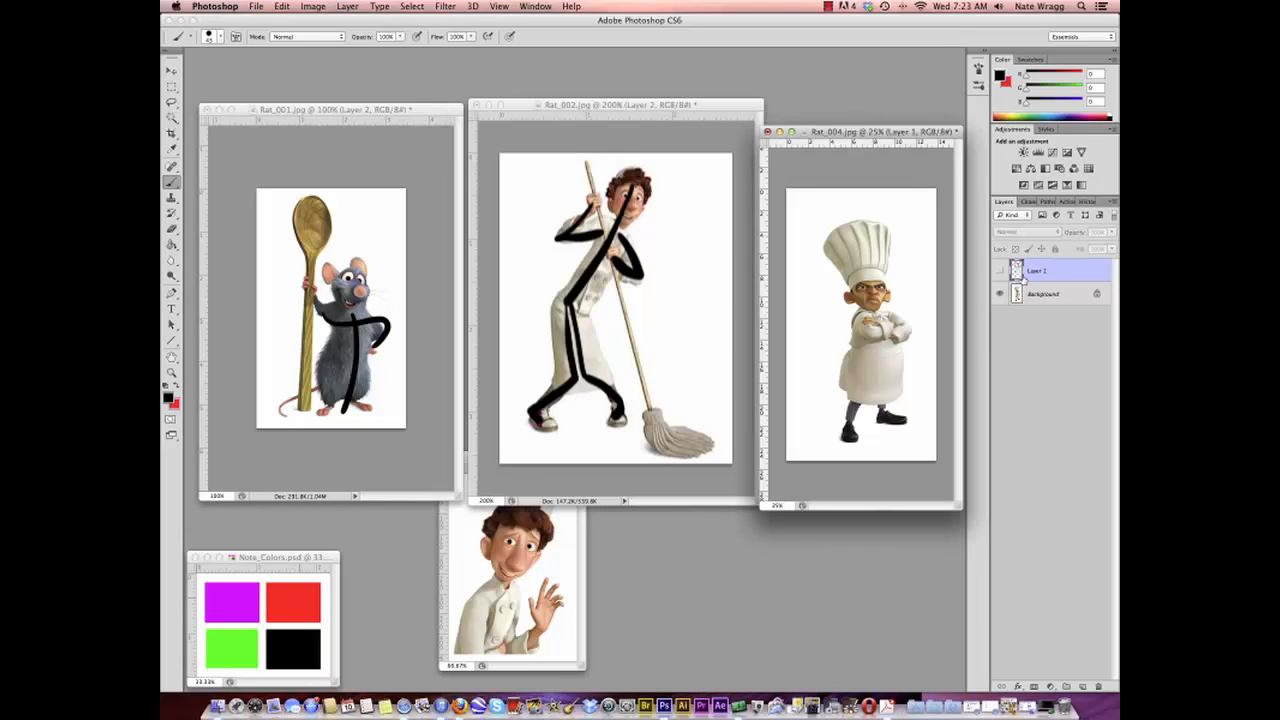
pyautogui.click(1082, 687)
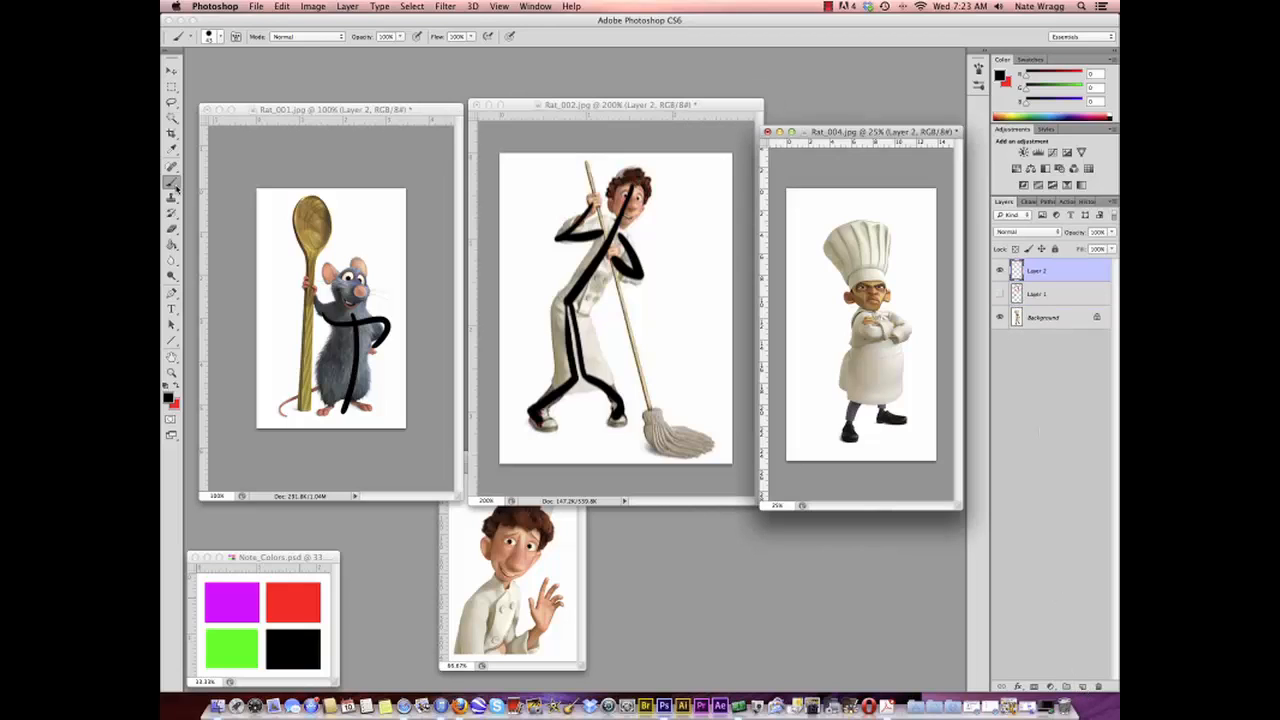
pyautogui.moveTo(862, 312)
pyautogui.mouseDown()
pyautogui.moveTo(857, 340)
pyautogui.moveTo(905, 330)
pyautogui.moveTo(880, 310)
pyautogui.moveTo(870, 326)
pyautogui.moveTo(843, 442)
pyautogui.mouseUp()
pyautogui.moveTo(879, 346); pyautogui.dragTo(905, 434)
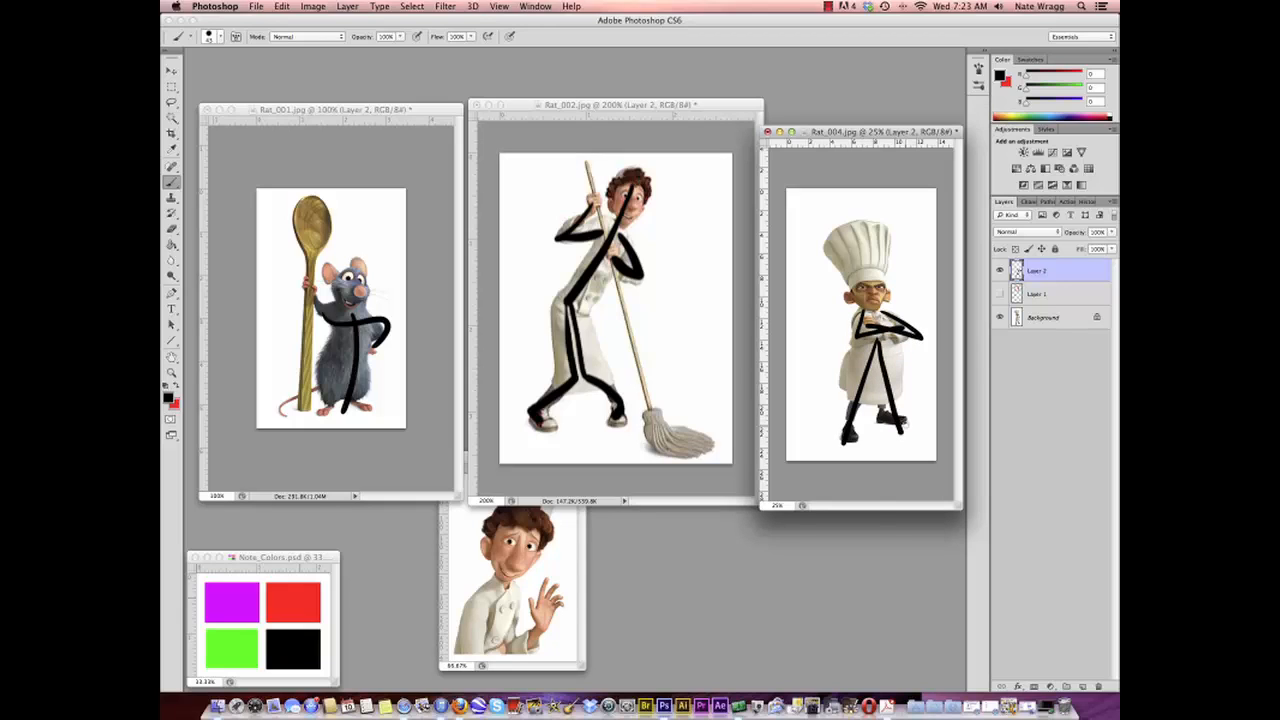
pyautogui.moveTo(845, 278); pyautogui.dragTo(895, 280)
pyautogui.moveTo(852, 136); pyautogui.dragTo(854, 128)
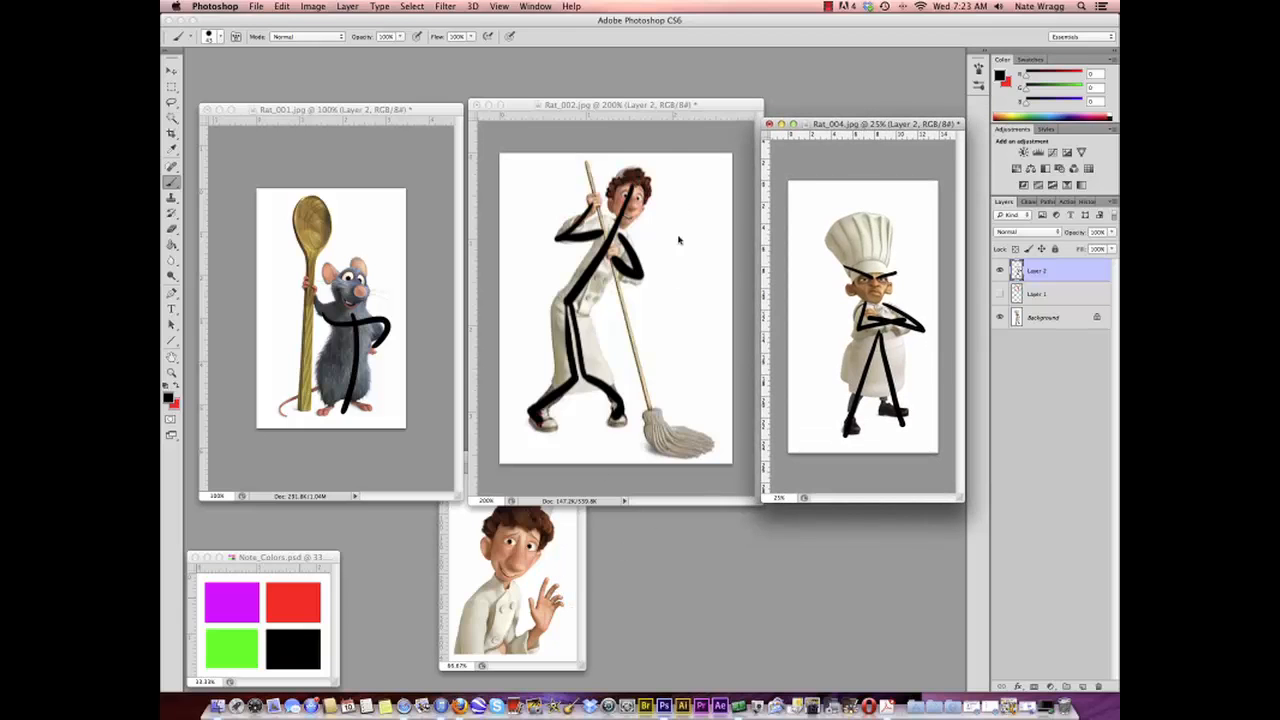
# Step: Minimize Rat_002.jpg and Rat_001.jpg, and enlarge Rat_003.jpg to 100% in a bigger window in the freed space
pyautogui.click(476, 104)
pyautogui.click(219, 110)
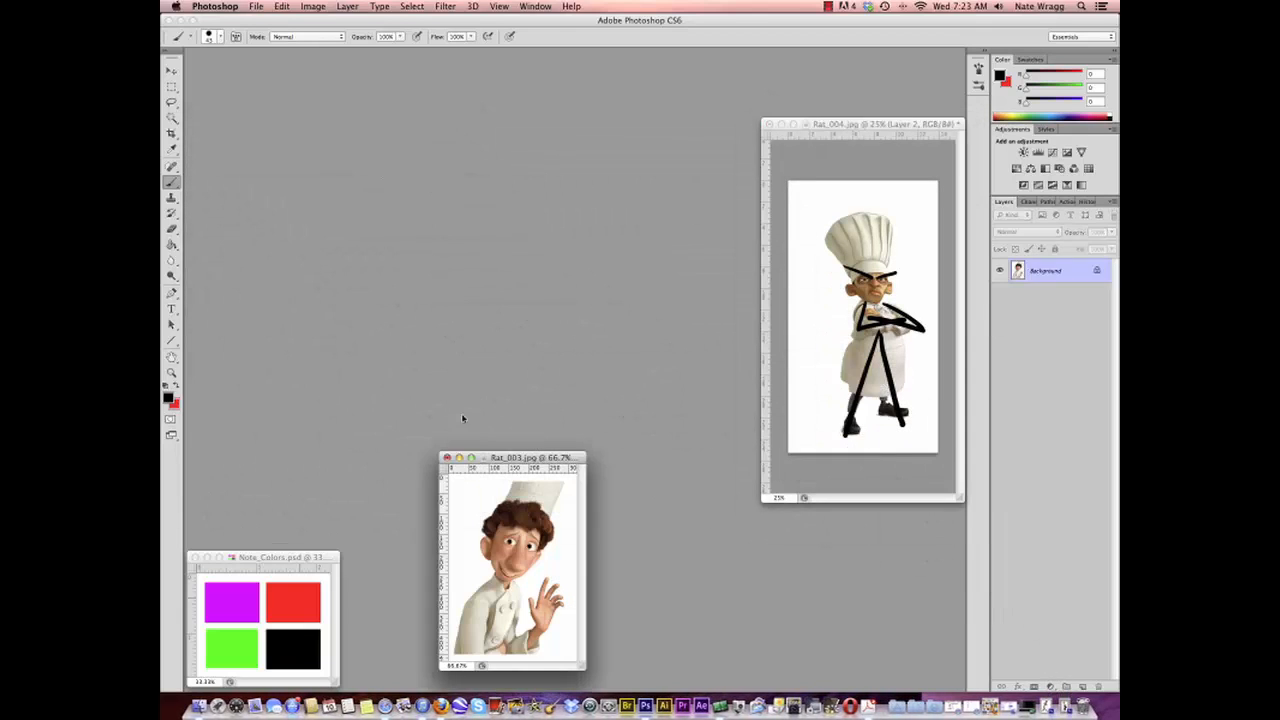
pyautogui.press('z')
pyautogui.click(533, 537)
pyautogui.moveTo(580, 379); pyautogui.dragTo(562, 130)
pyautogui.moveTo(638, 478); pyautogui.dragTo(695, 515)
# Step: Arrange the Rat_003.jpg and Rat_004.jpg windows side by side, keeping black as the foreground colour
pyautogui.moveTo(637, 128); pyautogui.dragTo(593, 127)
pyautogui.moveTo(866, 124); pyautogui.dragTo(760, 125)
pyautogui.moveTo(857, 501); pyautogui.dragTo(872, 508)
pyautogui.click(179, 392)
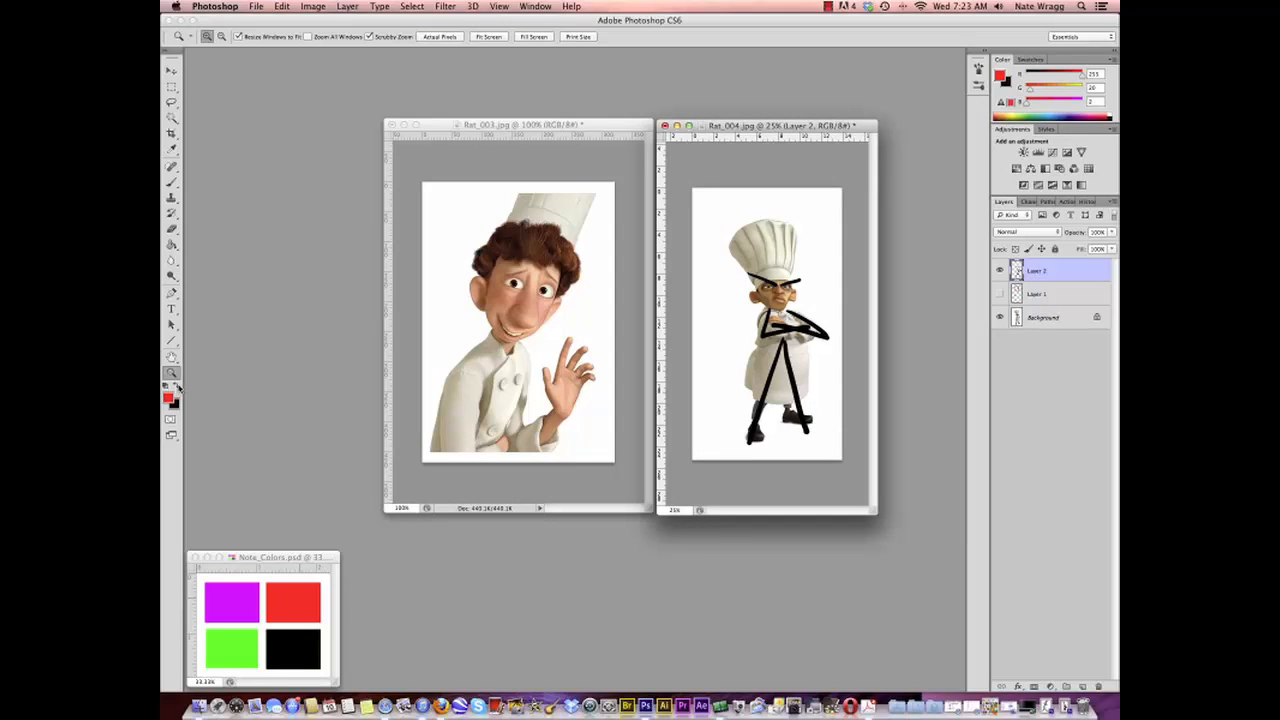
pyautogui.click(177, 391)
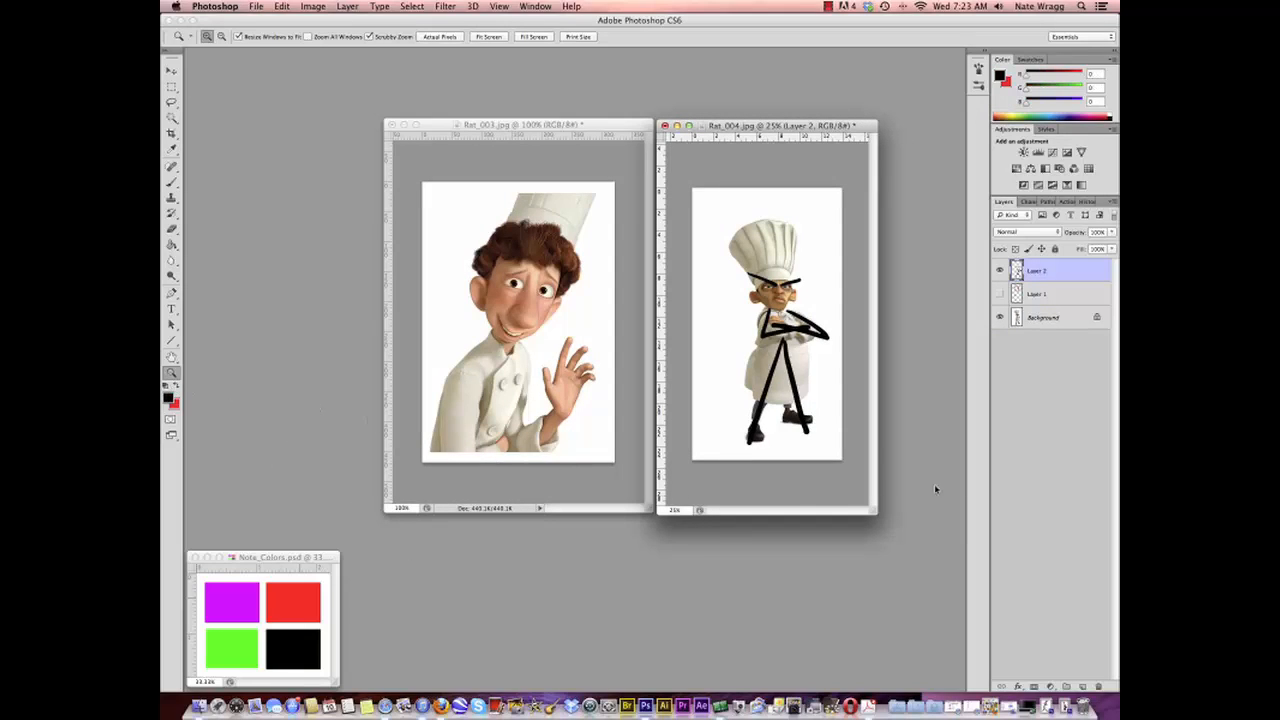
# Step: On a new layer in Rat_003.jpg, paint the cook's arm lines and raised hand in black
pyautogui.click(595, 128)
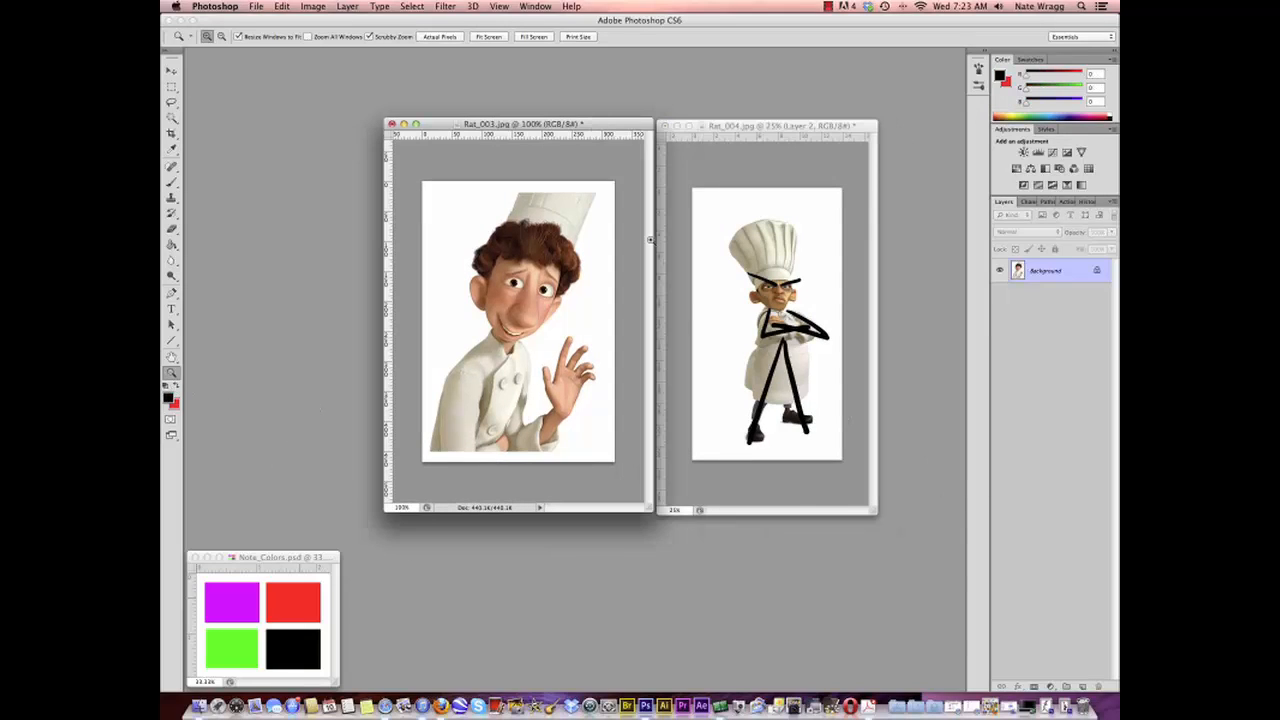
pyautogui.click(1082, 688)
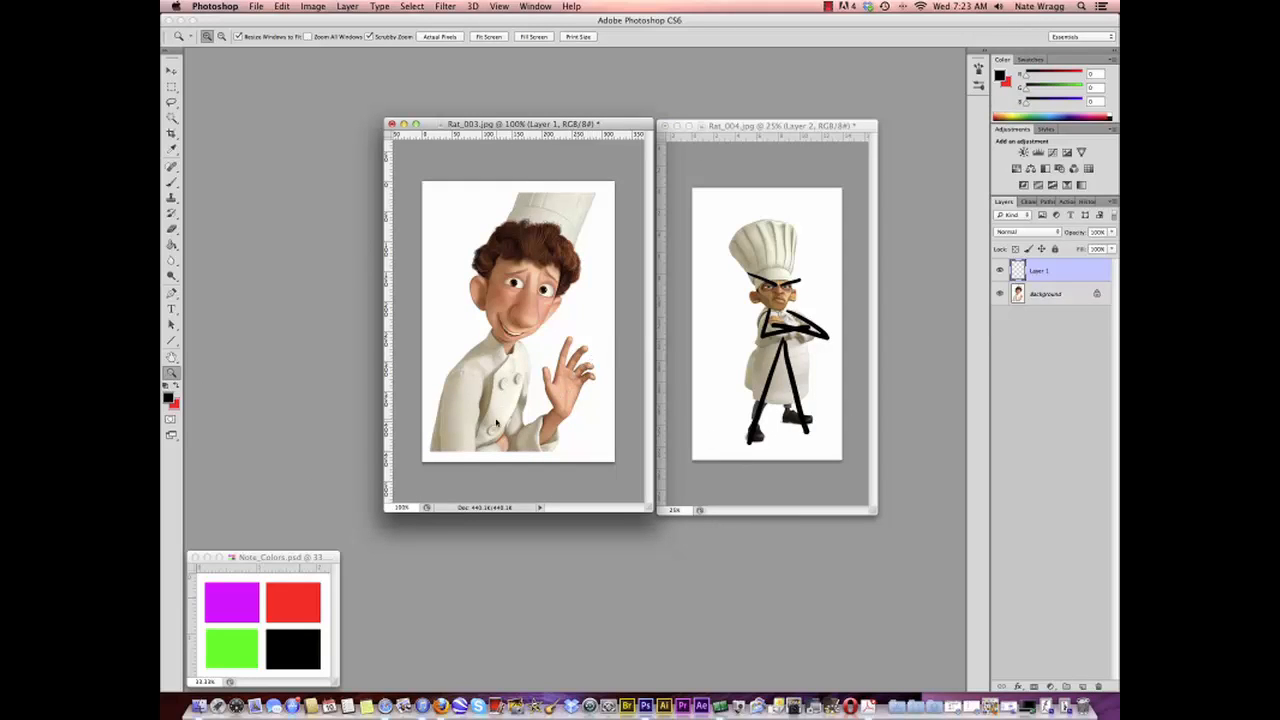
pyautogui.click(171, 182)
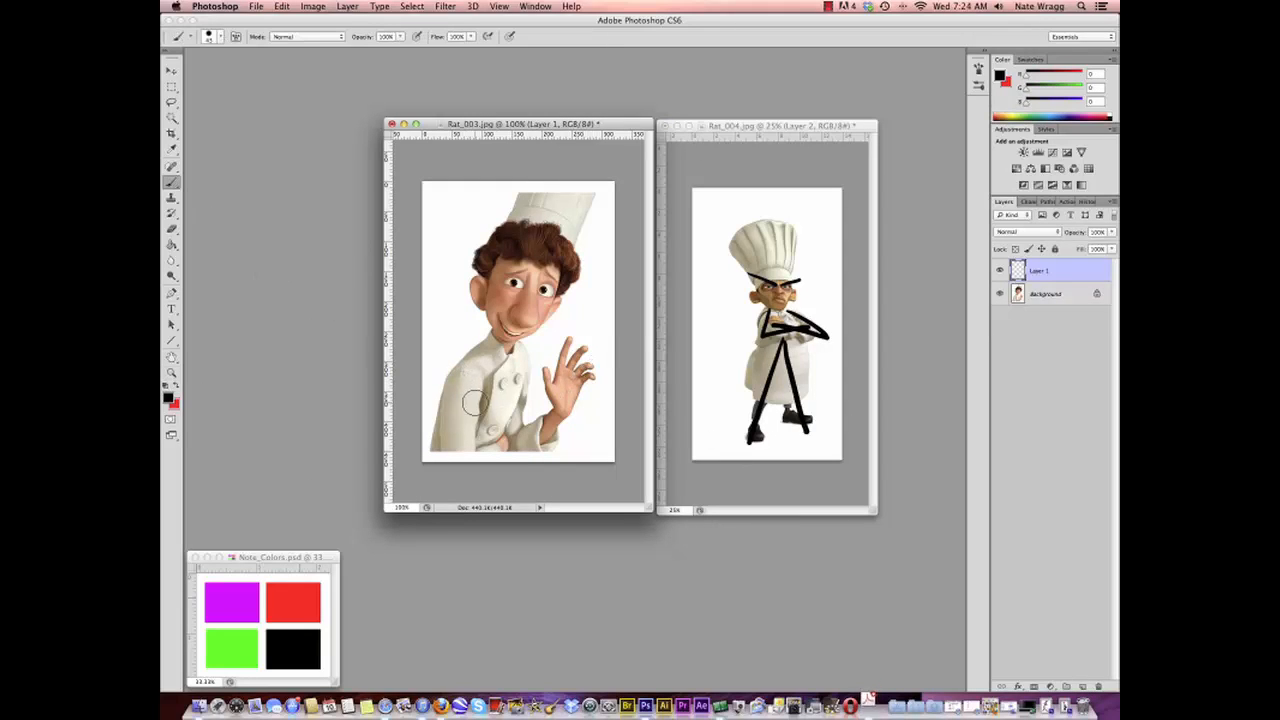
pyautogui.moveTo(465, 368)
pyautogui.mouseDown()
pyautogui.moveTo(455, 450)
pyautogui.moveTo(525, 428)
pyautogui.moveTo(520, 365)
pyautogui.moveTo(515, 455)
pyautogui.moveTo(563, 408)
pyautogui.moveTo(548, 372)
pyautogui.moveTo(566, 405)
pyautogui.moveTo(556, 345)
pyautogui.moveTo(569, 404)
pyautogui.moveTo(578, 372)
pyautogui.mouseUp()
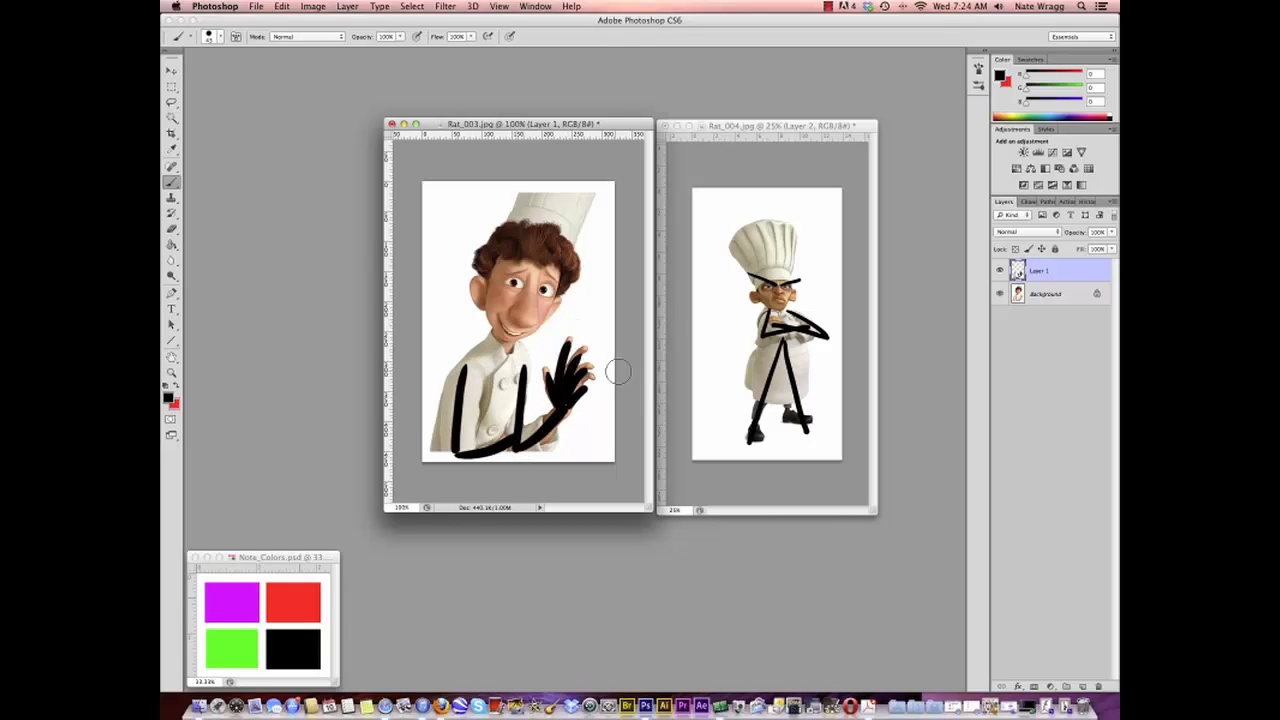
# Step: Paint the cook's eyebrows and smile in black in Rat_003.jpg, undoing the first smile stroke and repainting it
pyautogui.moveTo(506, 272)
pyautogui.mouseDown()
pyautogui.moveTo(568, 260)
pyautogui.moveTo(544, 252)
pyautogui.moveTo(567, 285)
pyautogui.mouseUp()
pyautogui.moveTo(498, 316); pyautogui.dragTo(530, 330)
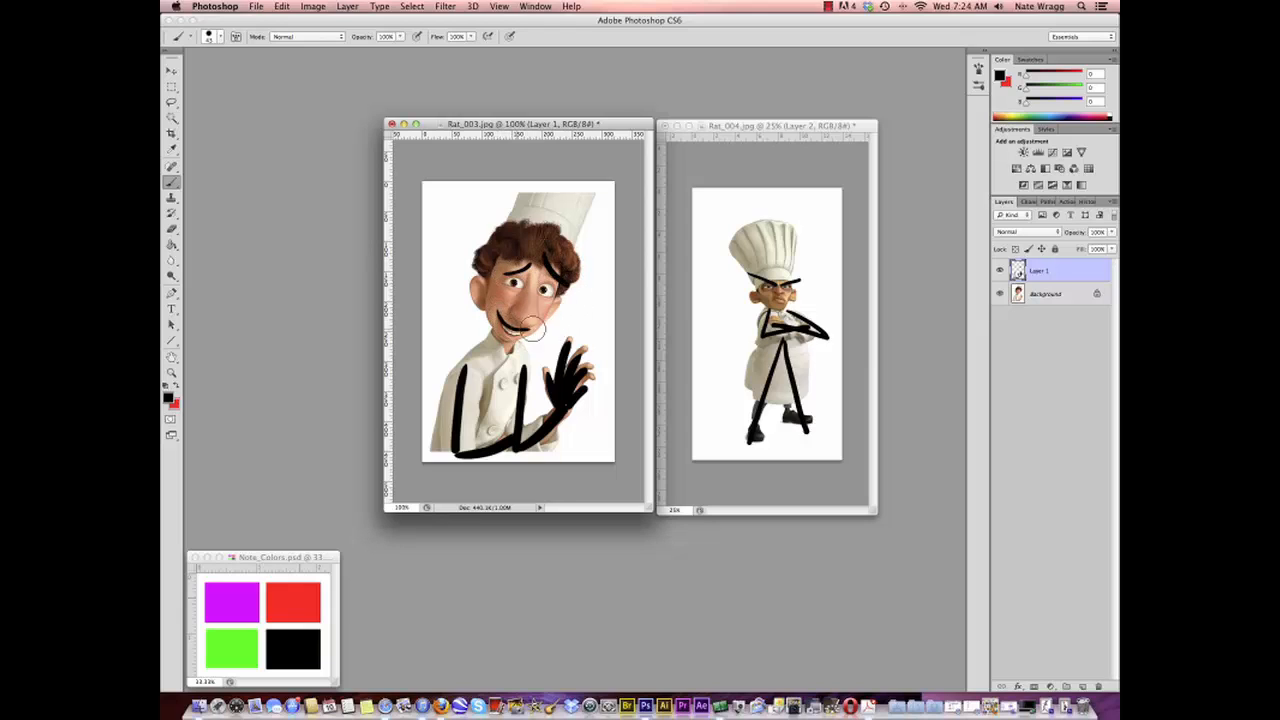
pyautogui.click(281, 6)
pyautogui.click(310, 21)
pyautogui.moveTo(497, 316); pyautogui.dragTo(532, 328)
# Step: Paint red strokes above the black eyebrow lines in both Rat_003.jpg and Rat_004.jpg
pyautogui.click(180, 391)
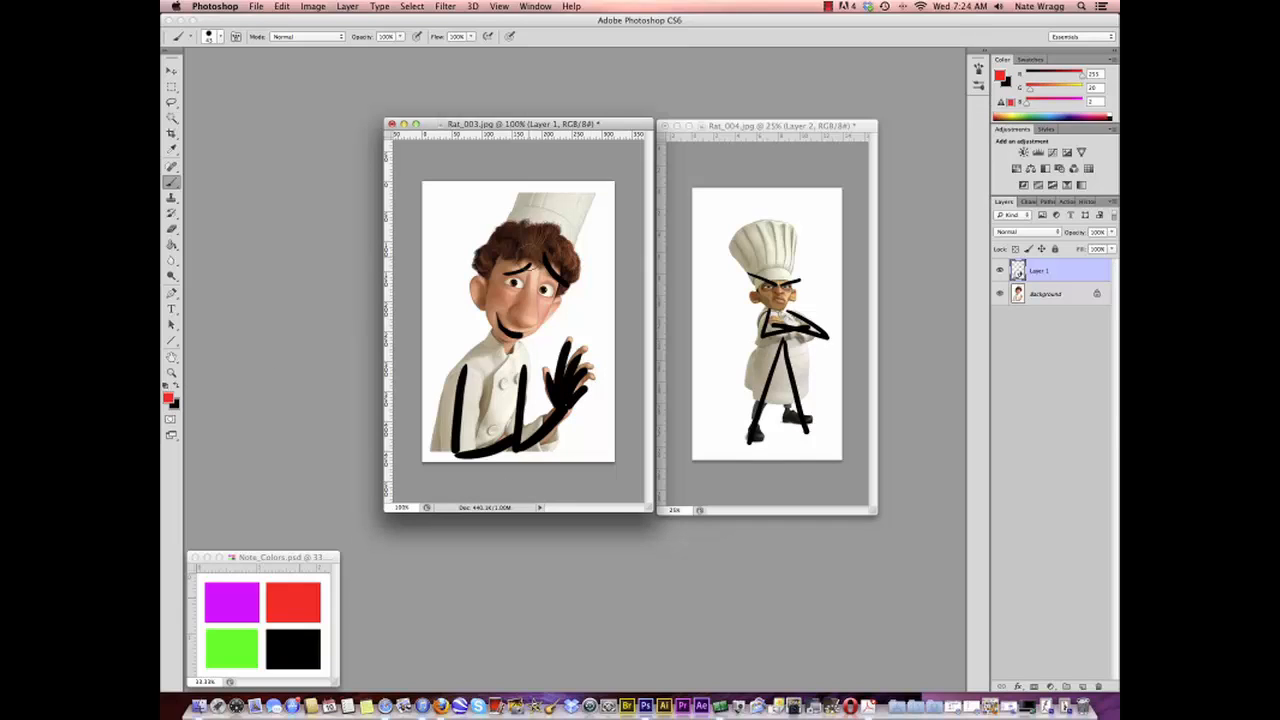
pyautogui.moveTo(497, 265)
pyautogui.mouseDown()
pyautogui.moveTo(529, 250)
pyautogui.moveTo(571, 274)
pyautogui.mouseUp()
pyautogui.click(820, 280)
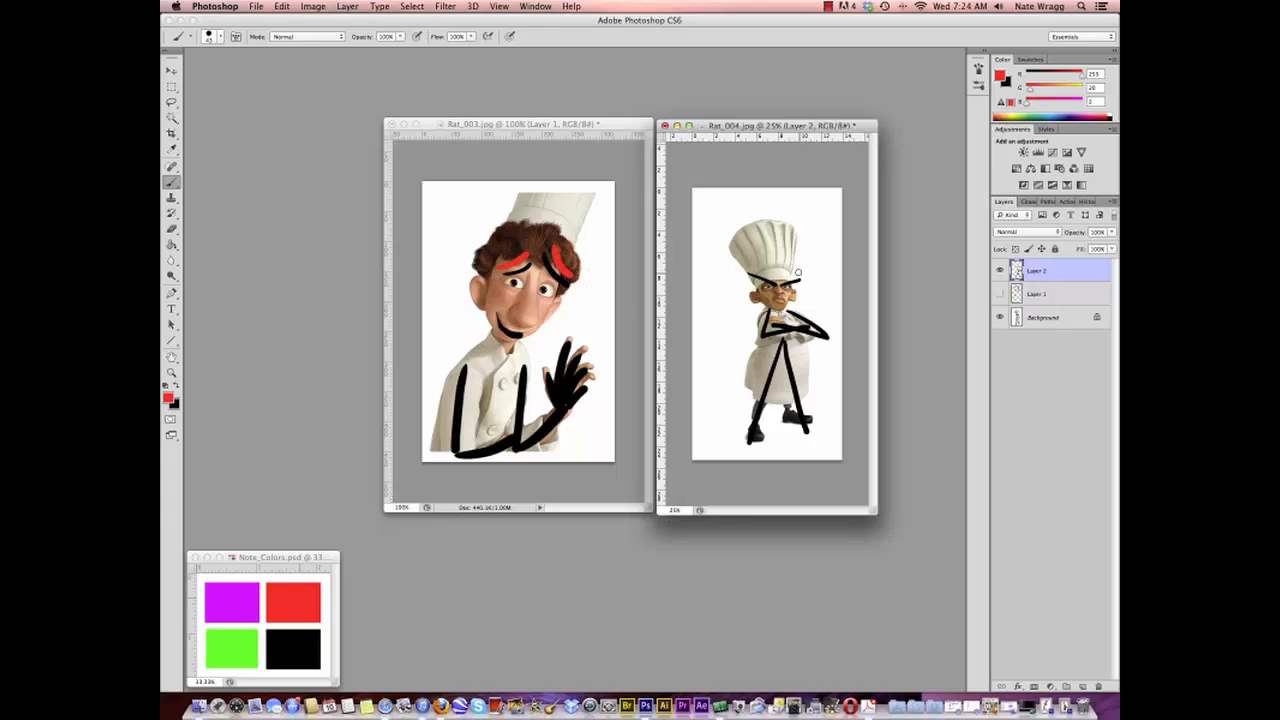
pyautogui.moveTo(806, 271); pyautogui.dragTo(775, 279)
# Step: Hide Layer 2 in Rat_004.jpg, and in Rat_003.jpg add a new layer and hide Layer 1
pyautogui.click(999, 270)
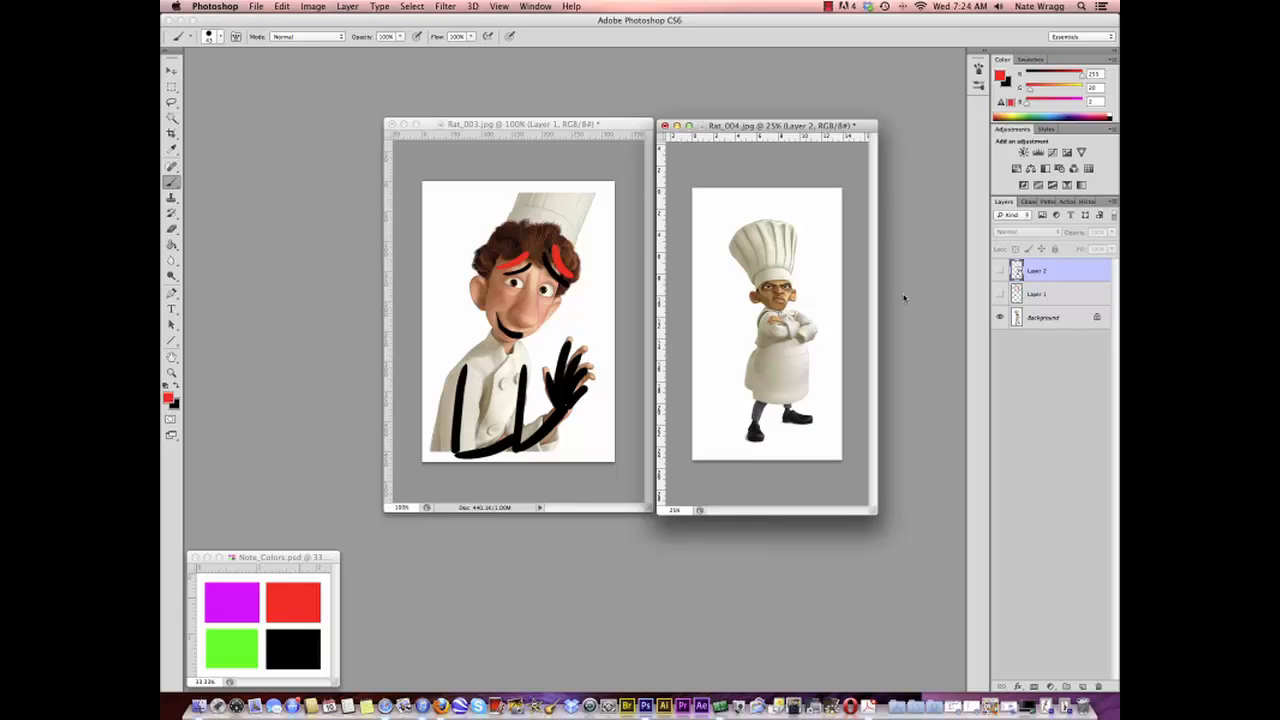
pyautogui.click(594, 124)
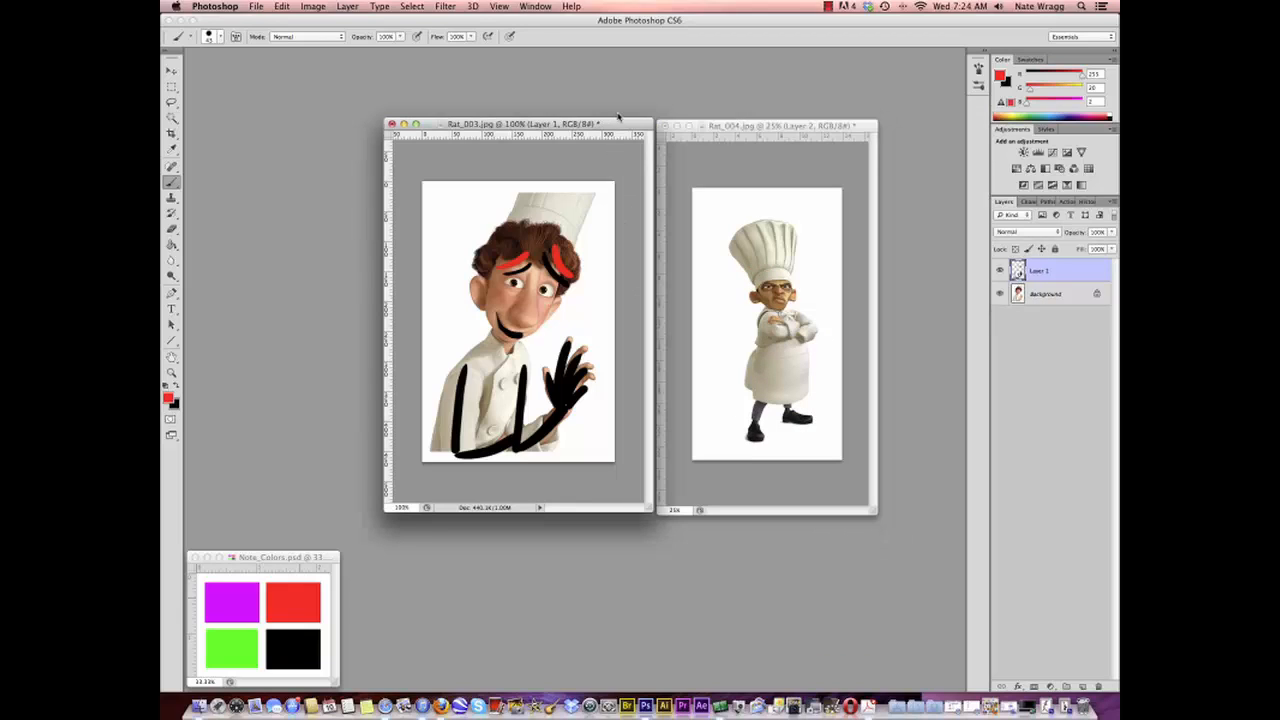
pyautogui.click(1083, 687)
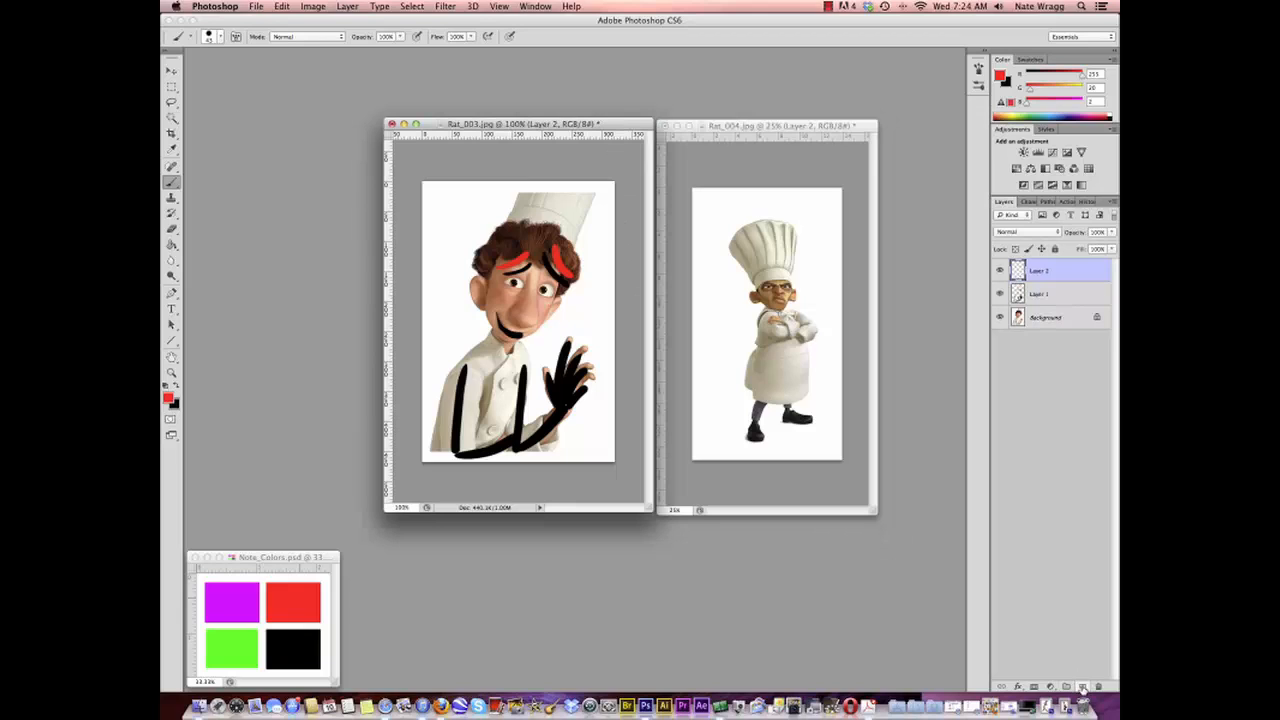
pyautogui.click(1000, 294)
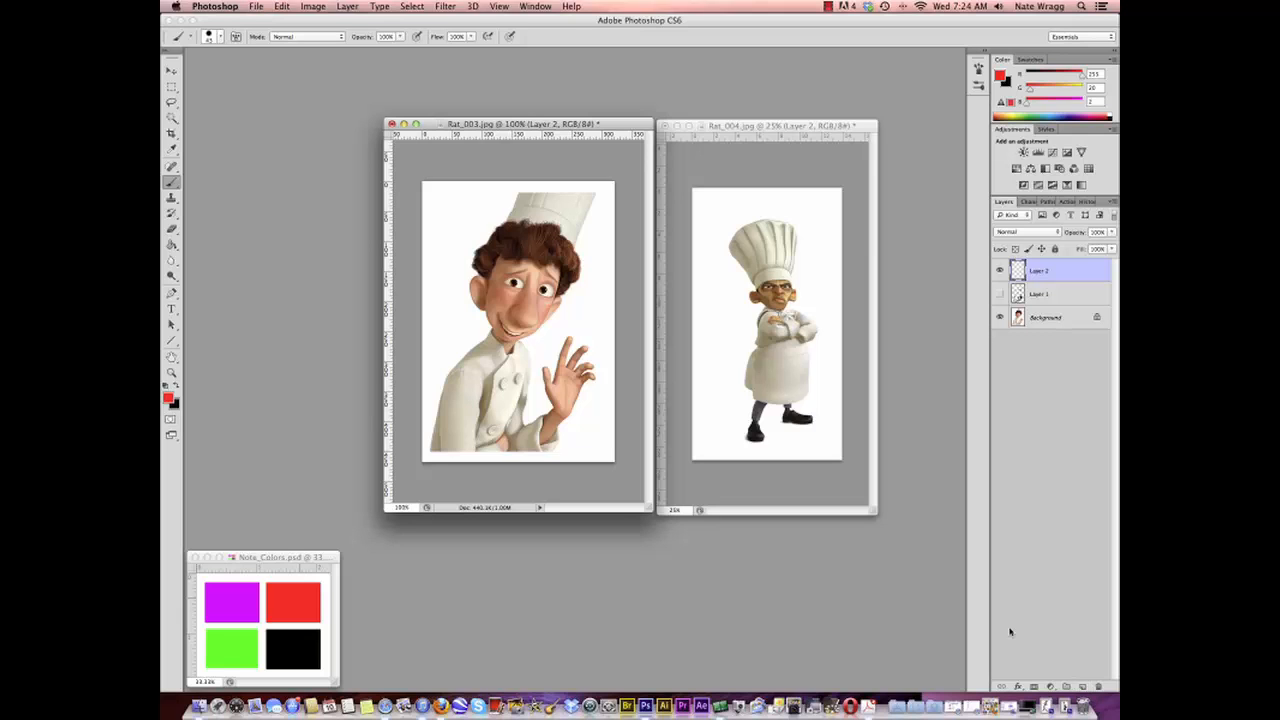
# Step: Restore Rat_001.jpg, hide its Layer 2, and line its window up beside the Rat_003.jpg and Rat_004.jpg windows
pyautogui.moveTo(810, 127); pyautogui.dragTo(895, 124)
pyautogui.moveTo(622, 125); pyautogui.dragTo(733, 123)
pyautogui.click(1066, 708)
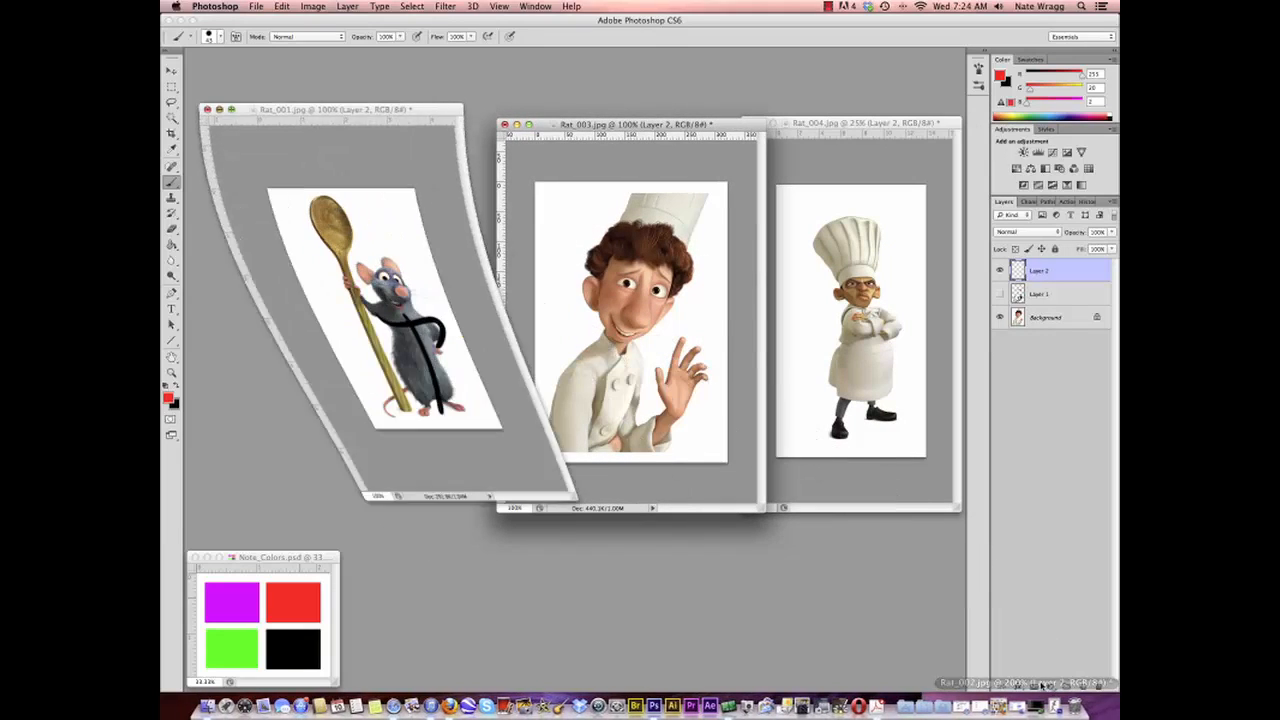
pyautogui.click(1000, 271)
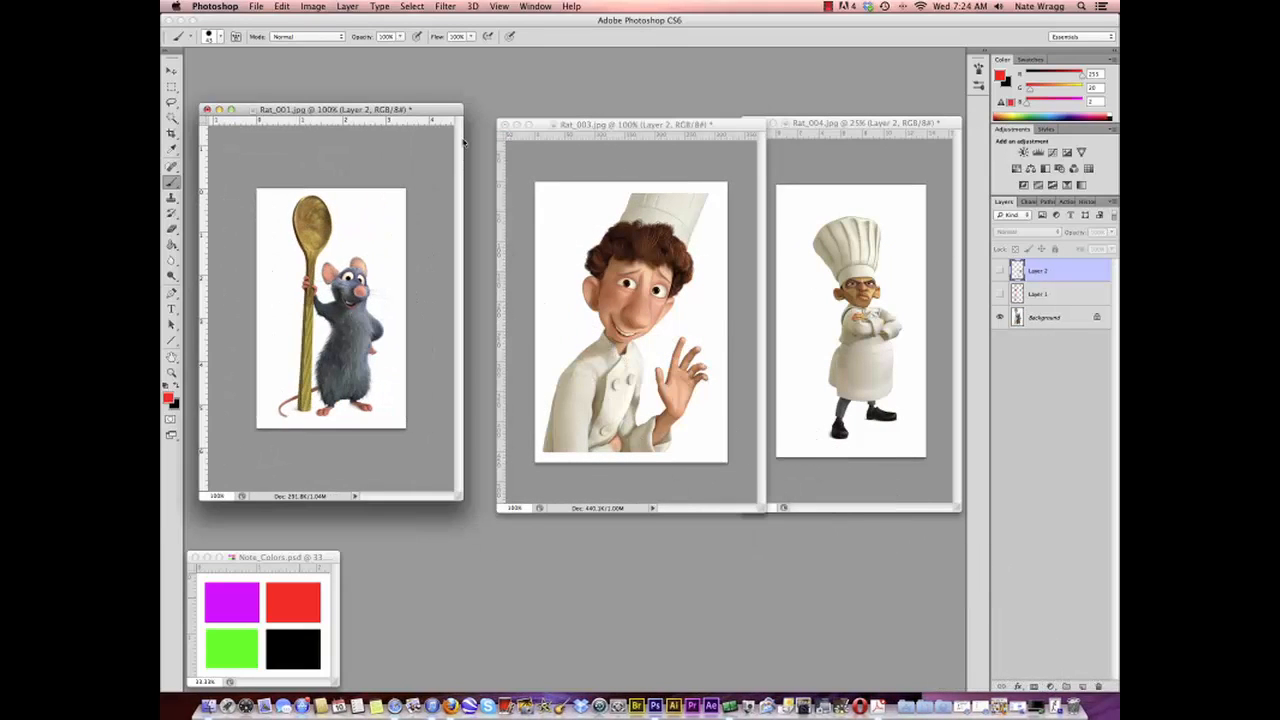
pyautogui.moveTo(411, 105); pyautogui.dragTo(448, 115)
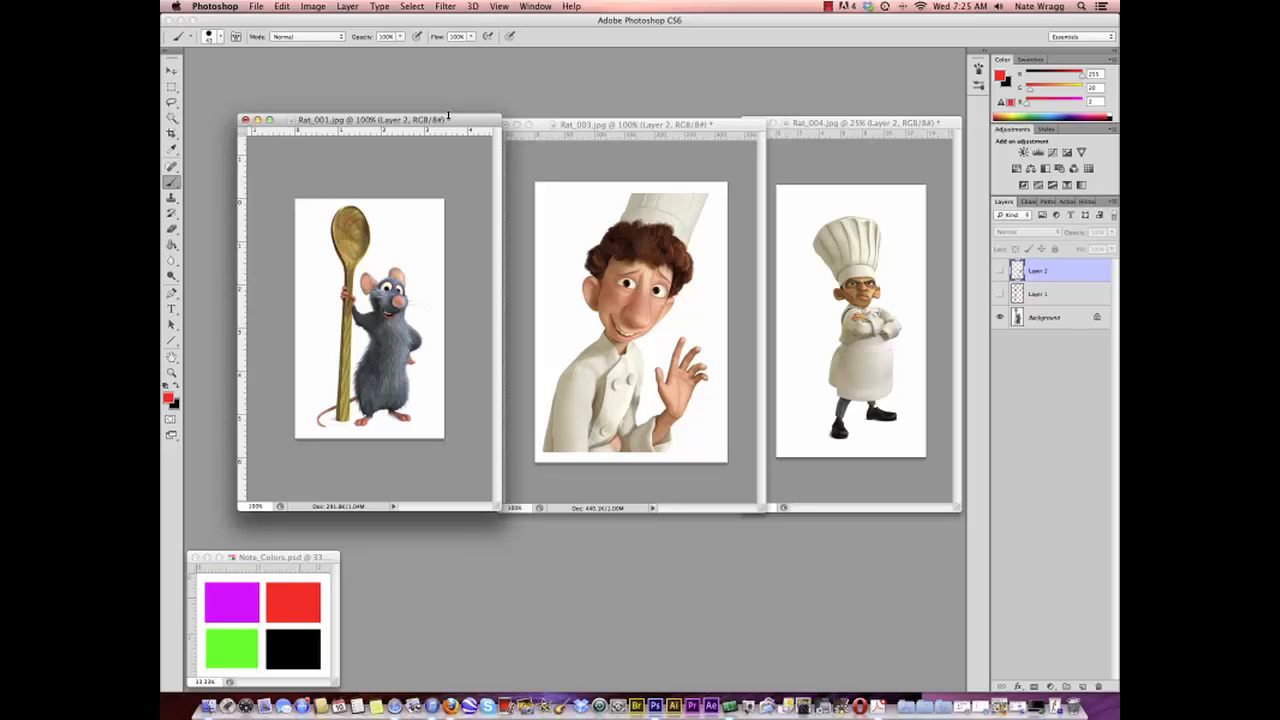
# Step: Minimize the Rat_001.jpg, Rat_003.jpg and Rat_004.jpg windows
pyautogui.click(257, 120)
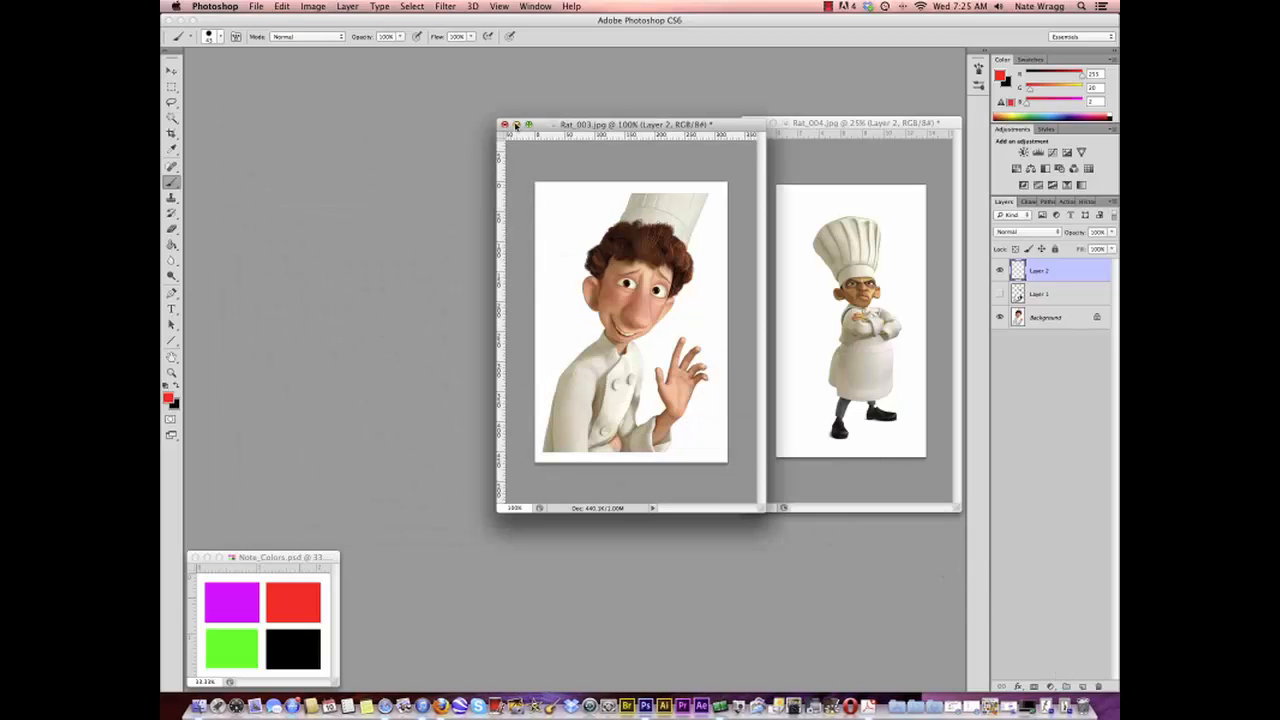
pyautogui.click(518, 125)
pyautogui.click(761, 122)
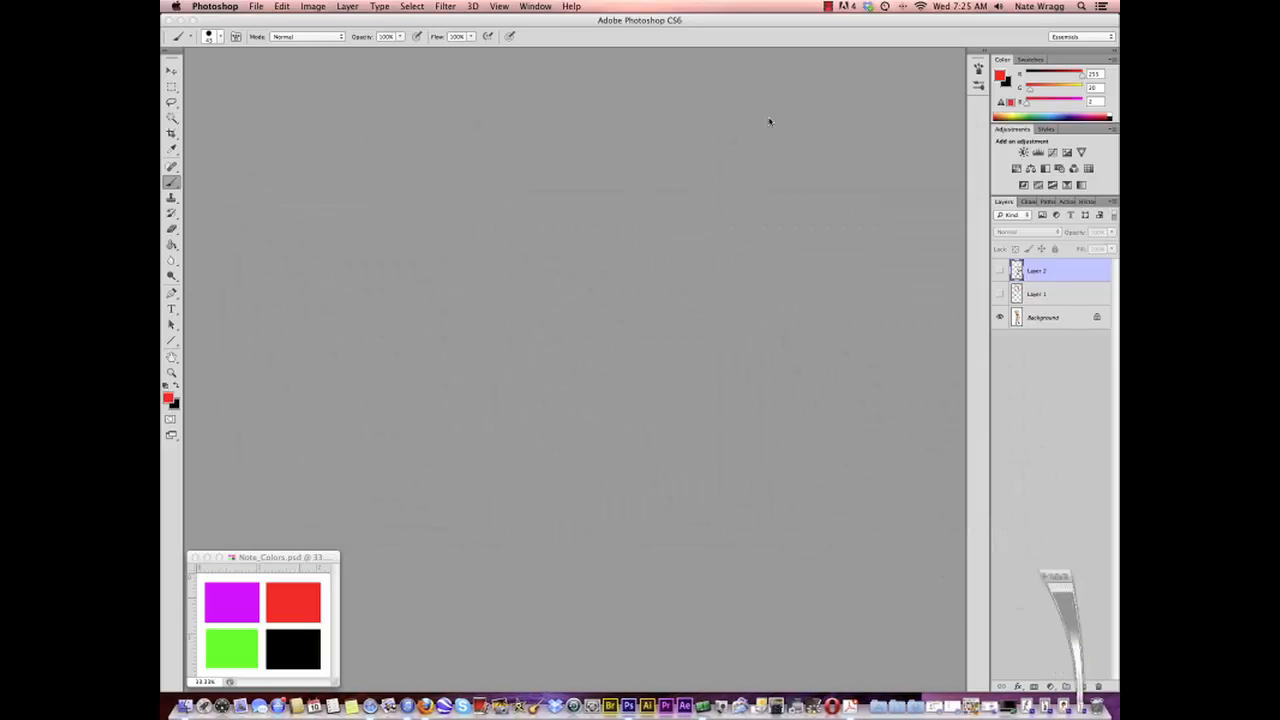
# Step: Restore Rat_002.jpg and Rat_003.jpg and place their windows side by side
pyautogui.click(1025, 708)
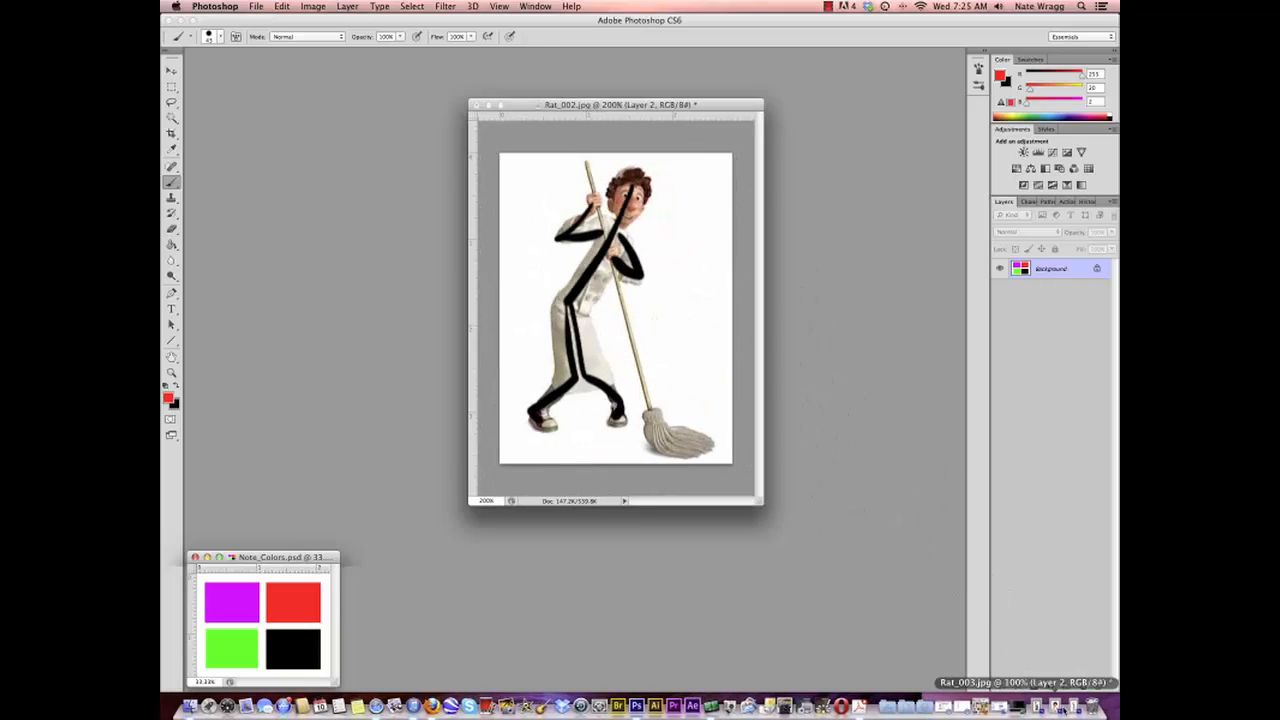
pyautogui.click(1053, 708)
pyautogui.moveTo(600, 124); pyautogui.dragTo(348, 104)
pyautogui.click(632, 106)
pyautogui.moveTo(632, 106); pyautogui.dragTo(712, 102)
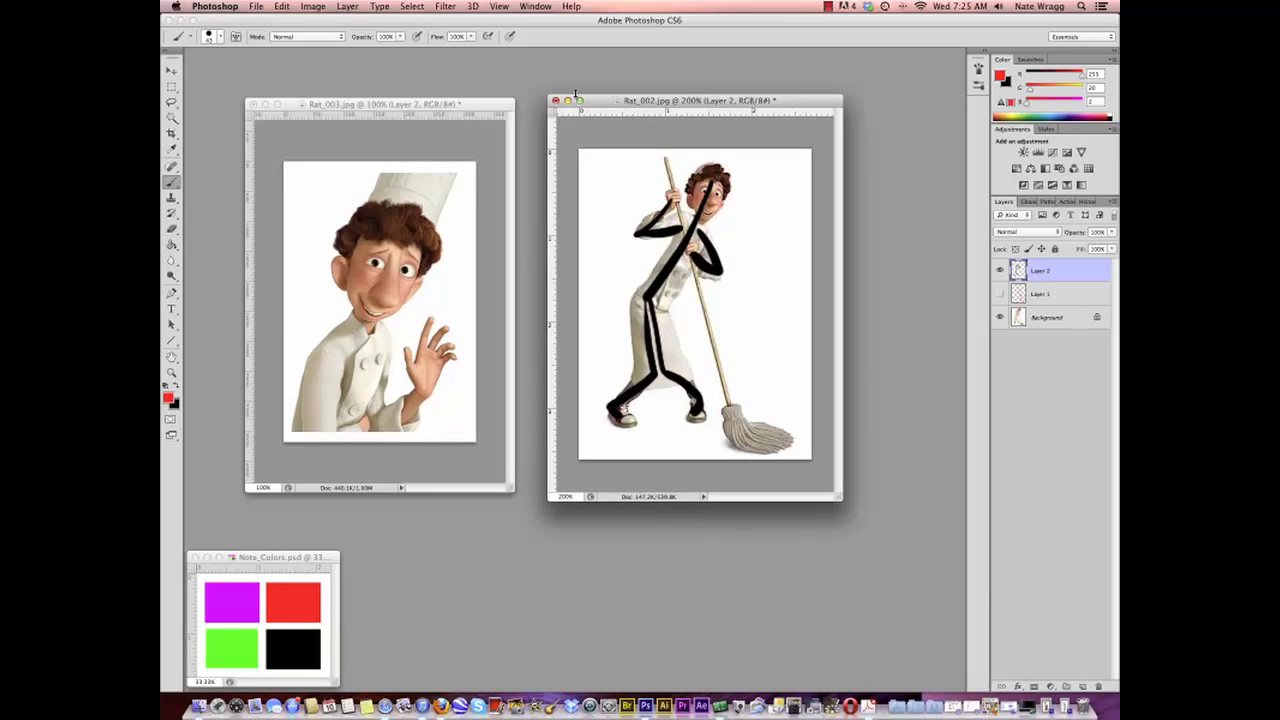
pyautogui.moveTo(474, 110); pyautogui.dragTo(500, 110)
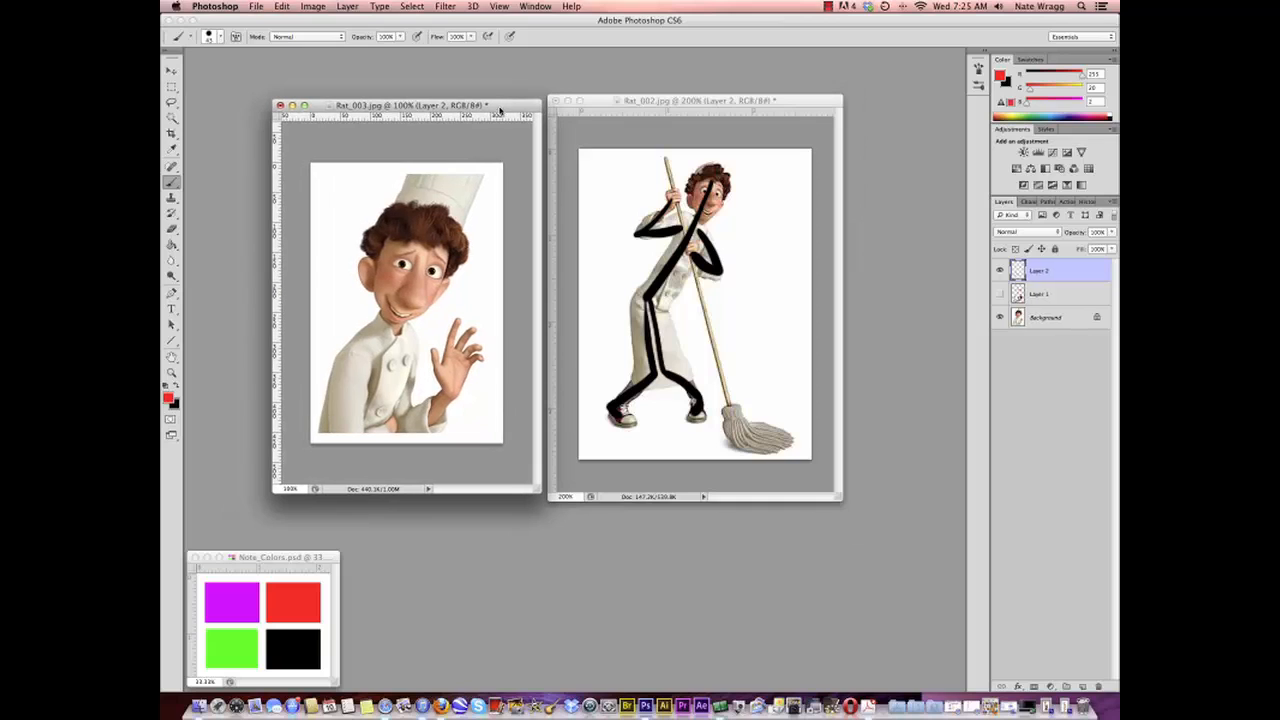
# Step: Hide all annotation layers in both Rat_003.jpg and Rat_002.jpg so only their Background layers show
pyautogui.click(1000, 293)
pyautogui.click(1000, 270)
pyautogui.click(1000, 294)
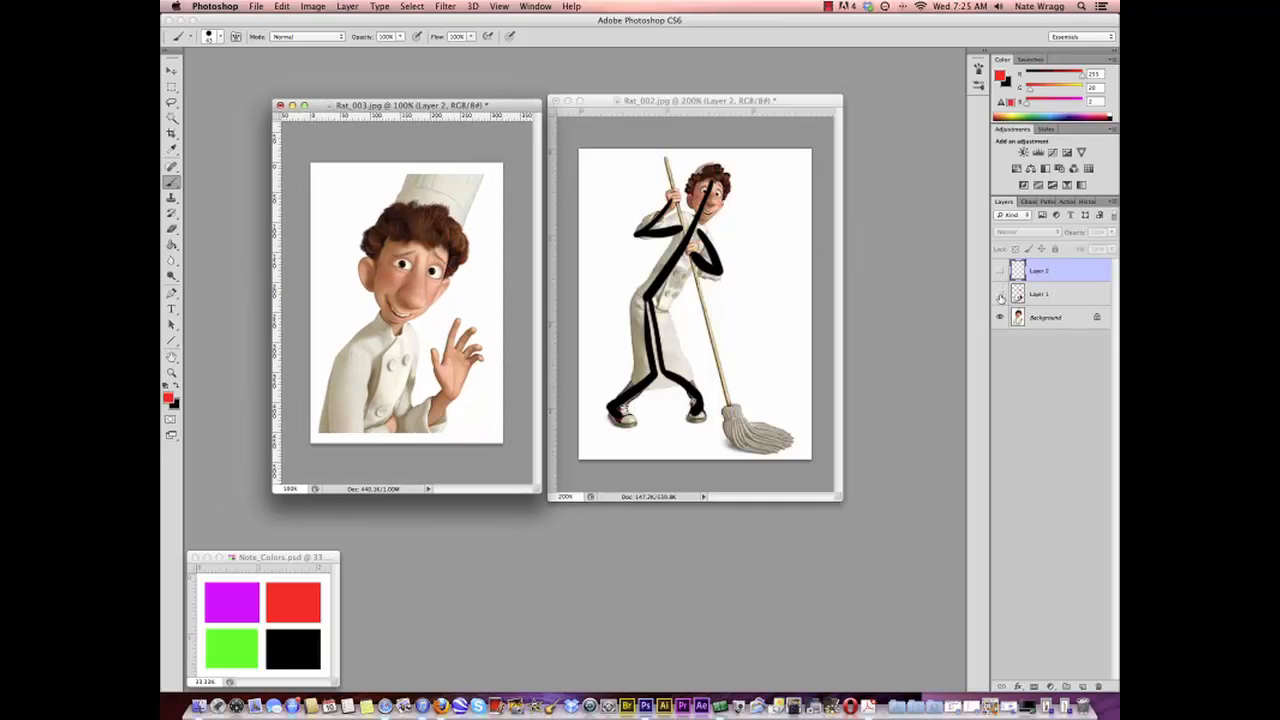
pyautogui.click(776, 117)
pyautogui.click(1000, 270)
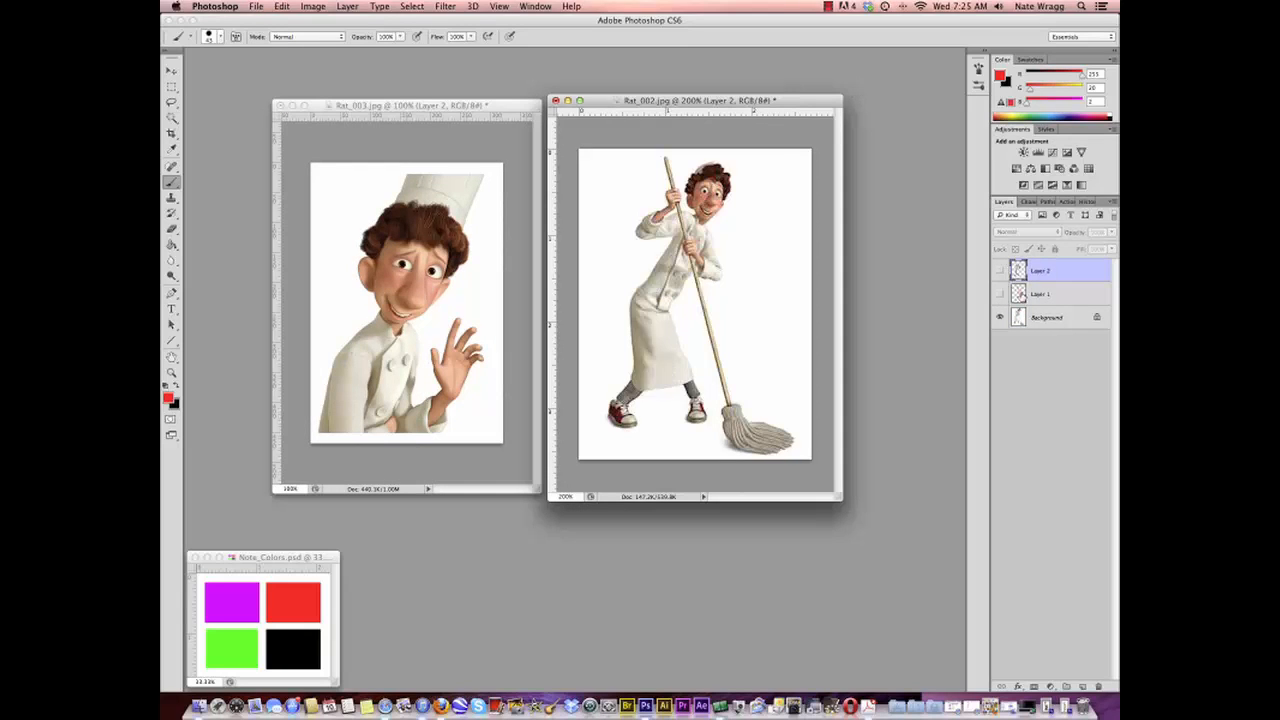
# Step: Add a new top layer in Rat_002.jpg and choose the Hard Round 19 pixels brush, reducing its size for thin lines
pyautogui.click(1082, 687)
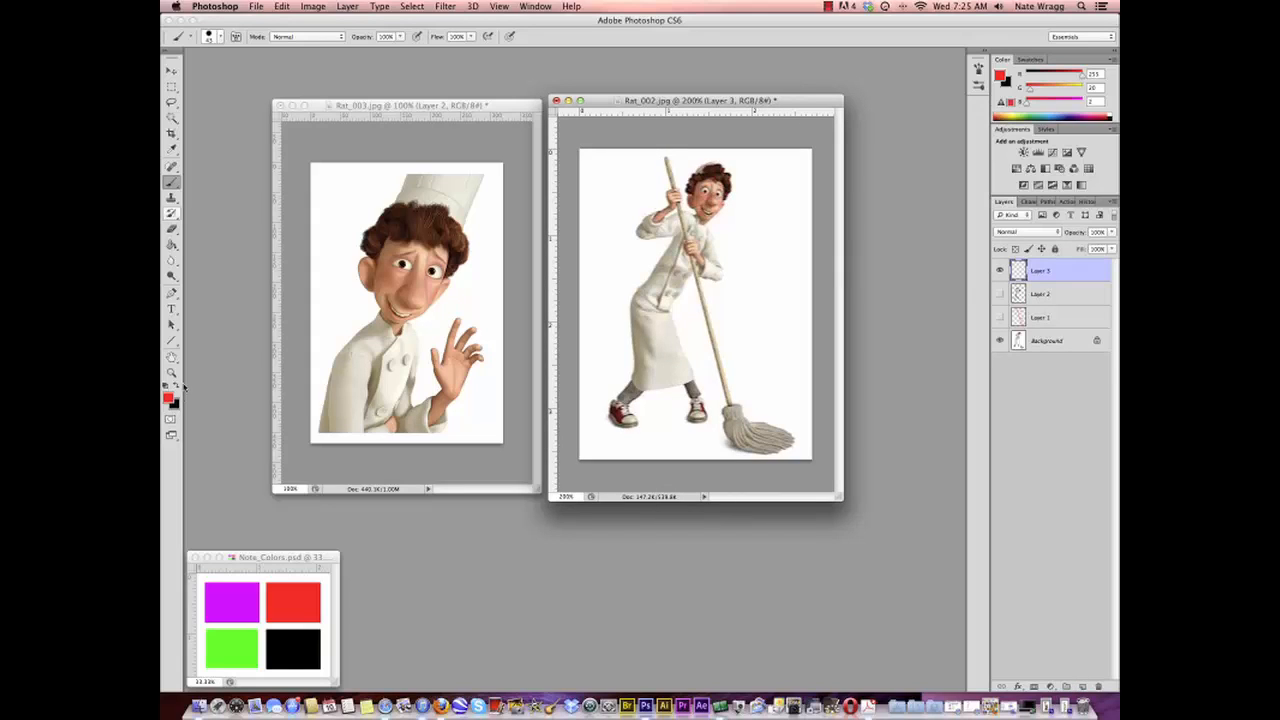
pyautogui.click(217, 36)
pyautogui.click(214, 210)
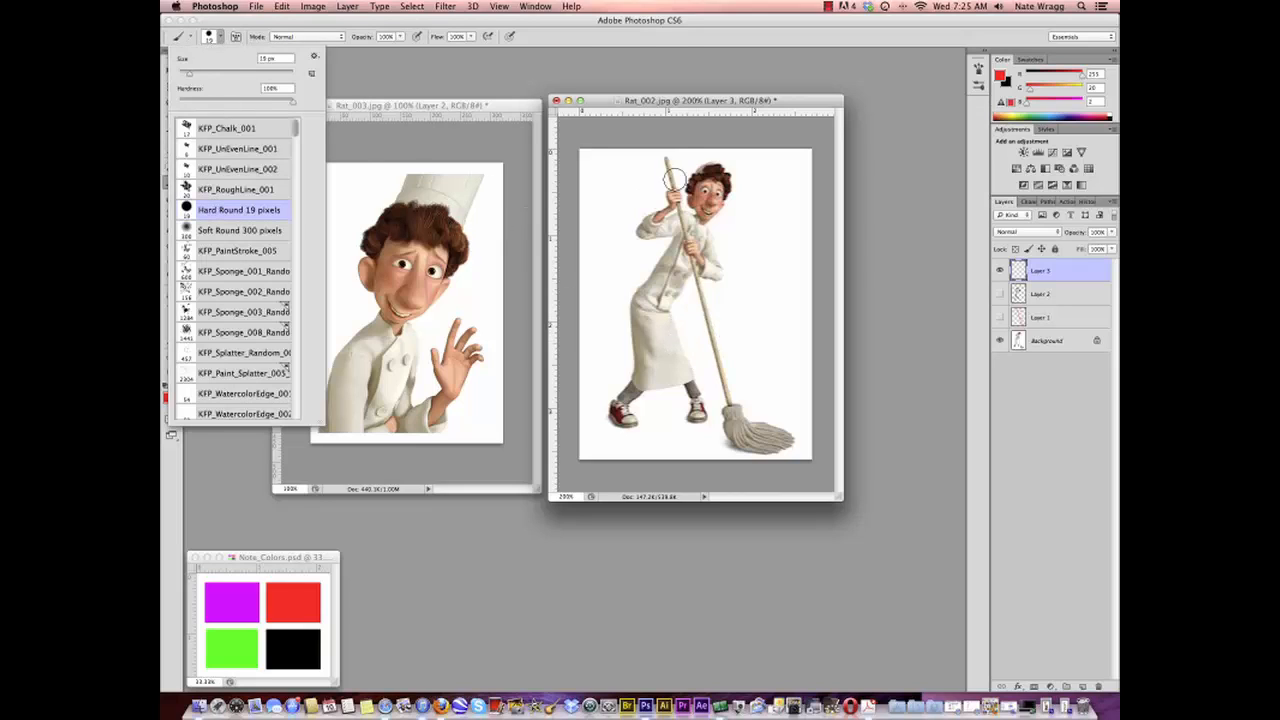
pyautogui.click(706, 104)
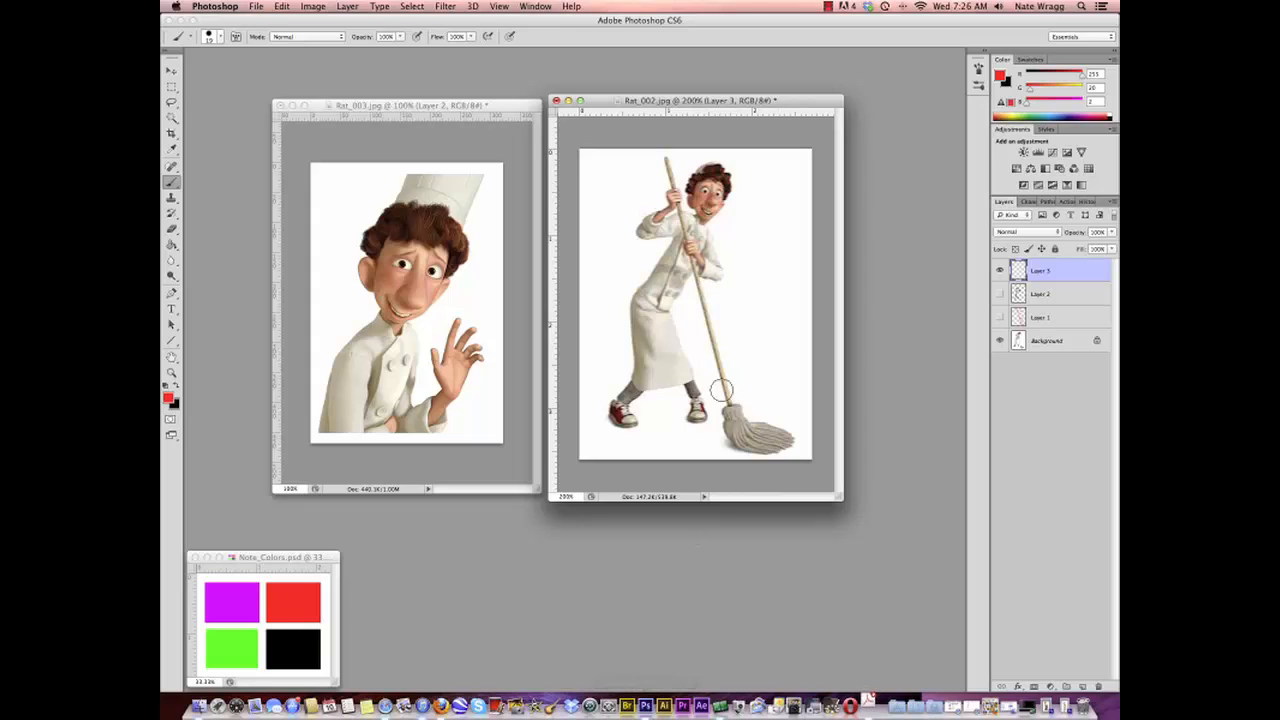
pyautogui.click(209, 38)
pyautogui.moveTo(192, 75); pyautogui.dragTo(184, 77)
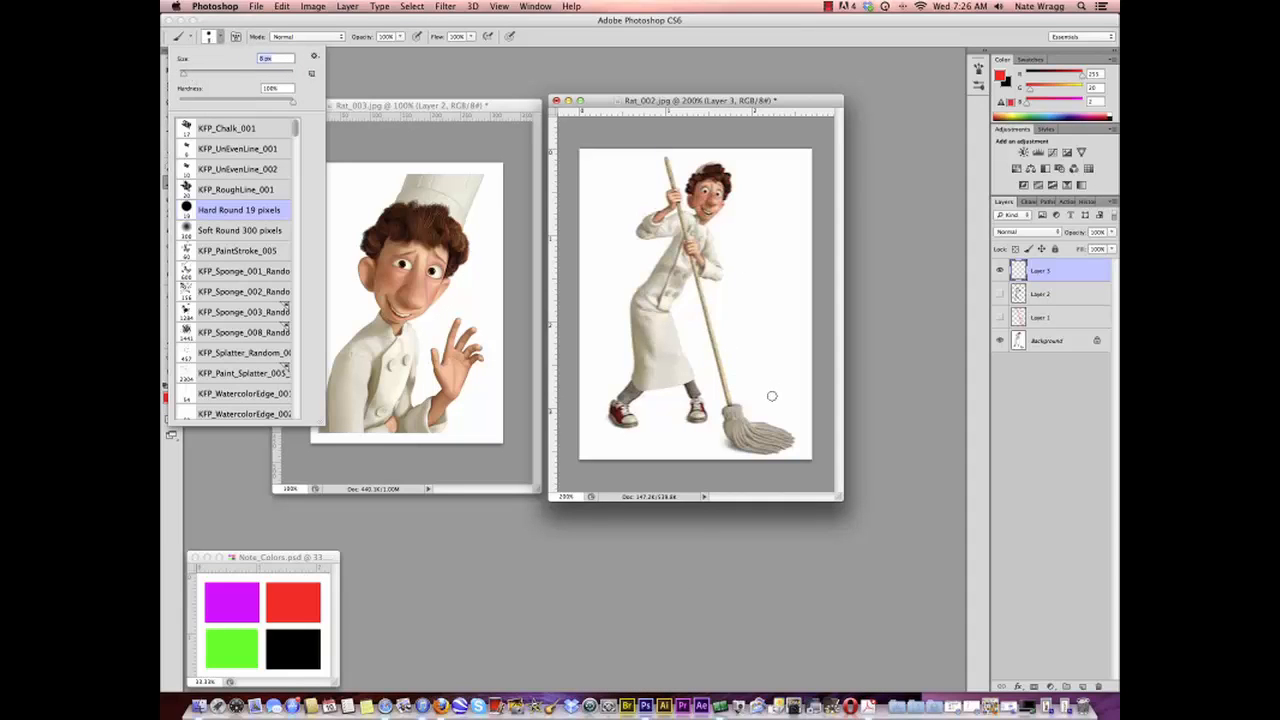
# Step: Outline the mop and the character's curly hair, nose and shoes in red in Rat_002.jpg
pyautogui.moveTo(666, 156)
pyautogui.mouseDown()
pyautogui.moveTo(726, 422)
pyautogui.moveTo(745, 448)
pyautogui.mouseUp()
pyautogui.moveTo(748, 439)
pyautogui.mouseDown()
pyautogui.moveTo(792, 438)
pyautogui.moveTo(733, 405)
pyautogui.moveTo(672, 160)
pyautogui.moveTo(719, 162)
pyautogui.moveTo(740, 181)
pyautogui.moveTo(731, 200)
pyautogui.moveTo(737, 172)
pyautogui.moveTo(697, 163)
pyautogui.moveTo(712, 207)
pyautogui.mouseUp()
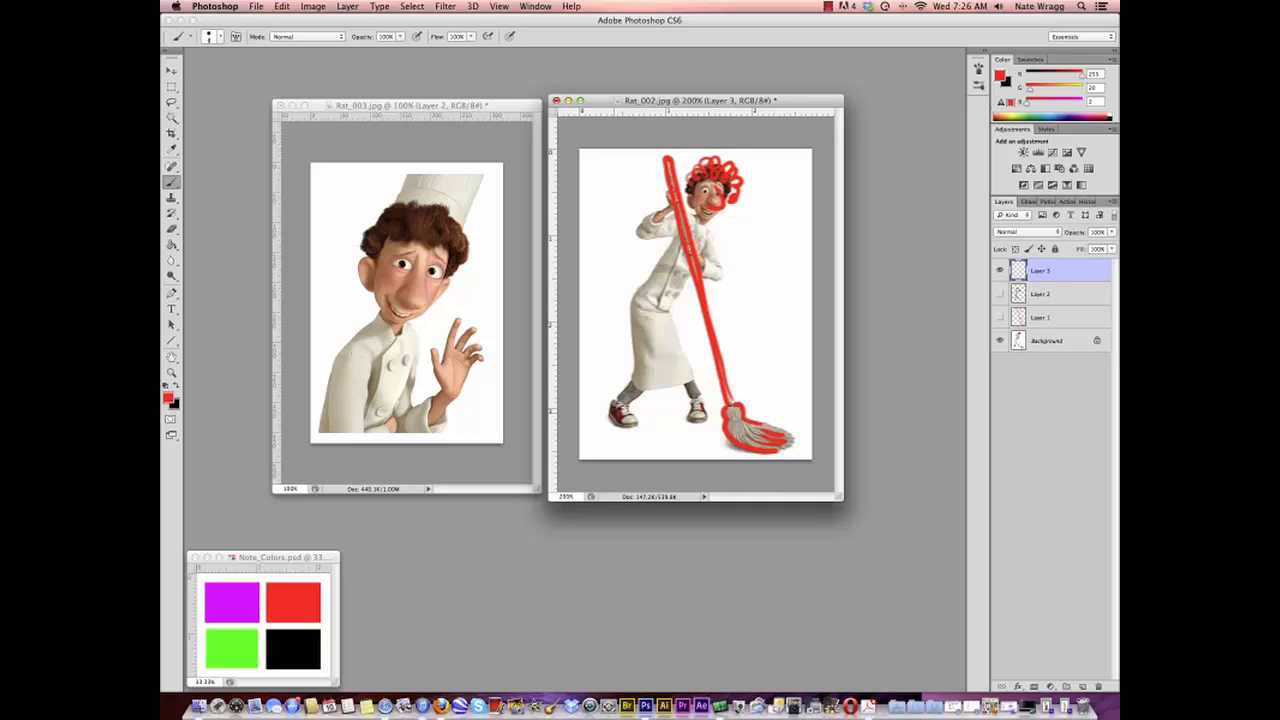
pyautogui.moveTo(610, 410)
pyautogui.mouseDown()
pyautogui.moveTo(606, 420)
pyautogui.moveTo(638, 426)
pyautogui.moveTo(612, 408)
pyautogui.mouseUp()
pyautogui.moveTo(711, 401)
pyautogui.mouseDown()
pyautogui.moveTo(682, 417)
pyautogui.moveTo(690, 399)
pyautogui.moveTo(704, 413)
pyautogui.moveTo(634, 409)
pyautogui.mouseUp()
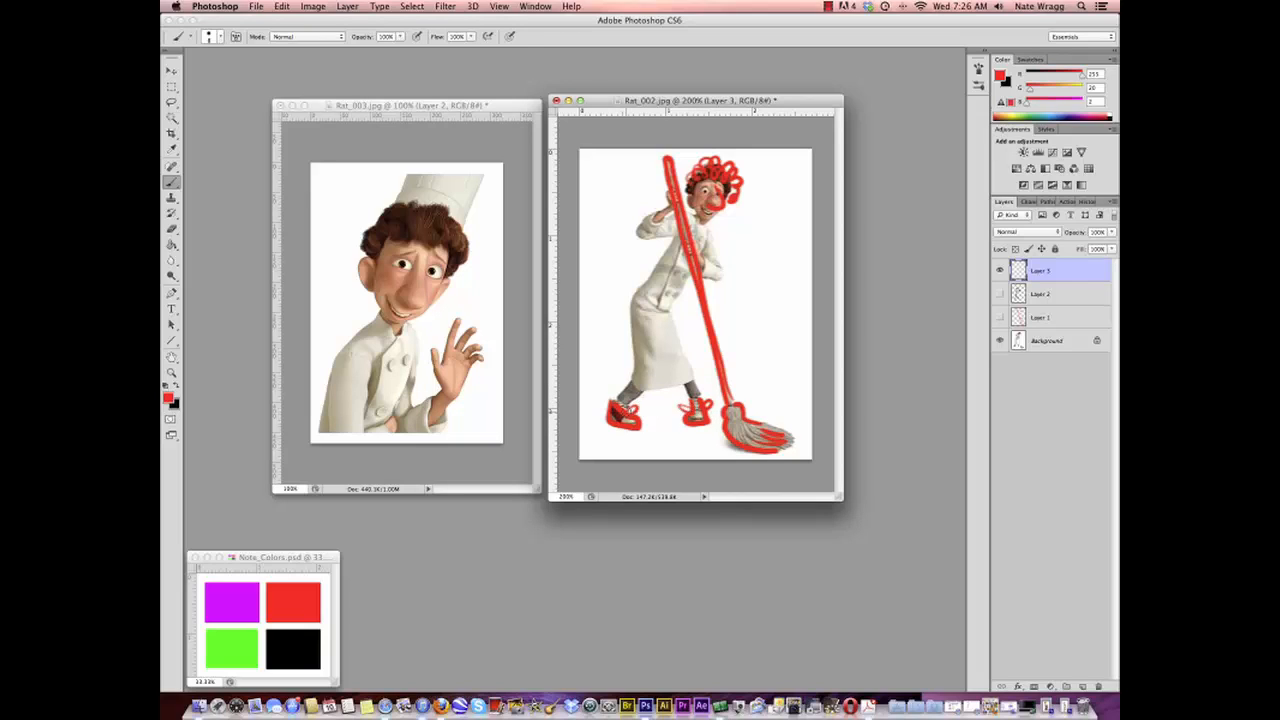
# Step: Paint the arms, torso, legs, ears and jaw of the mopping character as simple black lines in Rat_002.jpg
pyautogui.click(176, 387)
pyautogui.moveTo(670, 203)
pyautogui.mouseDown()
pyautogui.moveTo(632, 231)
pyautogui.moveTo(697, 224)
pyautogui.moveTo(724, 274)
pyautogui.moveTo(694, 258)
pyautogui.moveTo(632, 312)
pyautogui.moveTo(646, 386)
pyautogui.moveTo(614, 410)
pyautogui.mouseUp()
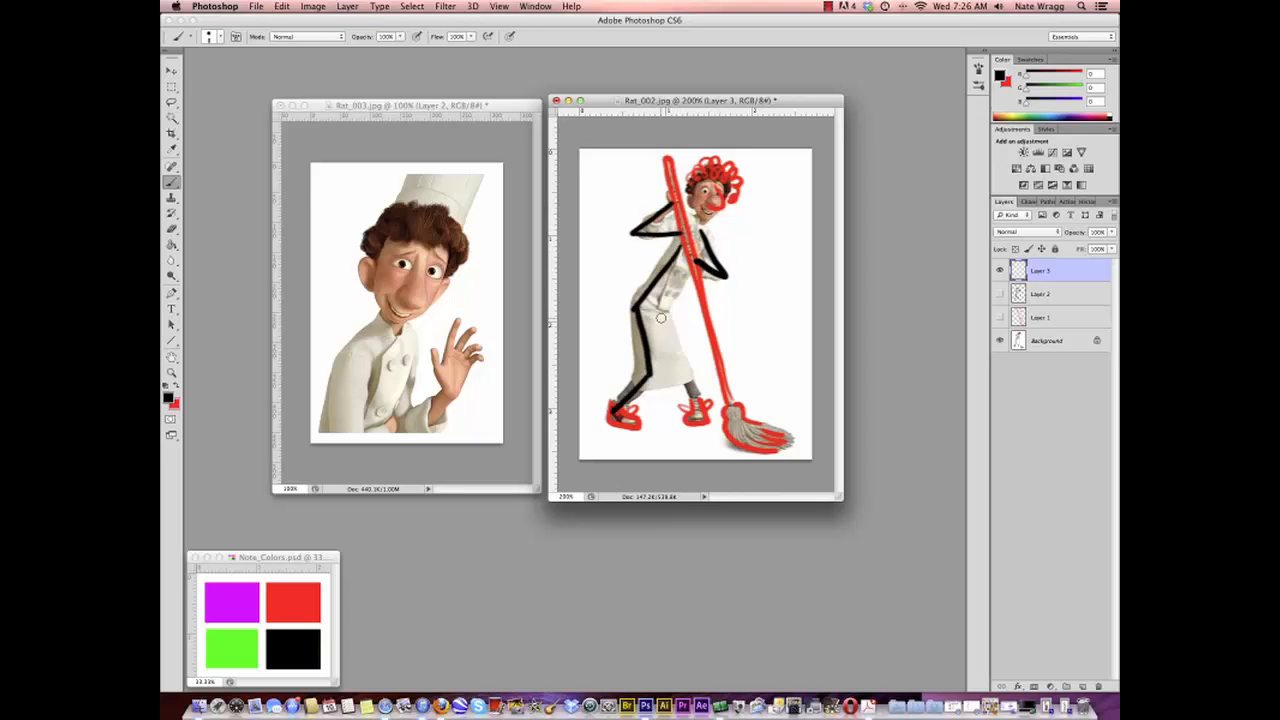
pyautogui.moveTo(658, 300); pyautogui.dragTo(698, 396)
pyautogui.moveTo(664, 300)
pyautogui.mouseDown()
pyautogui.moveTo(704, 214)
pyautogui.moveTo(693, 207)
pyautogui.moveTo(724, 211)
pyautogui.mouseUp()
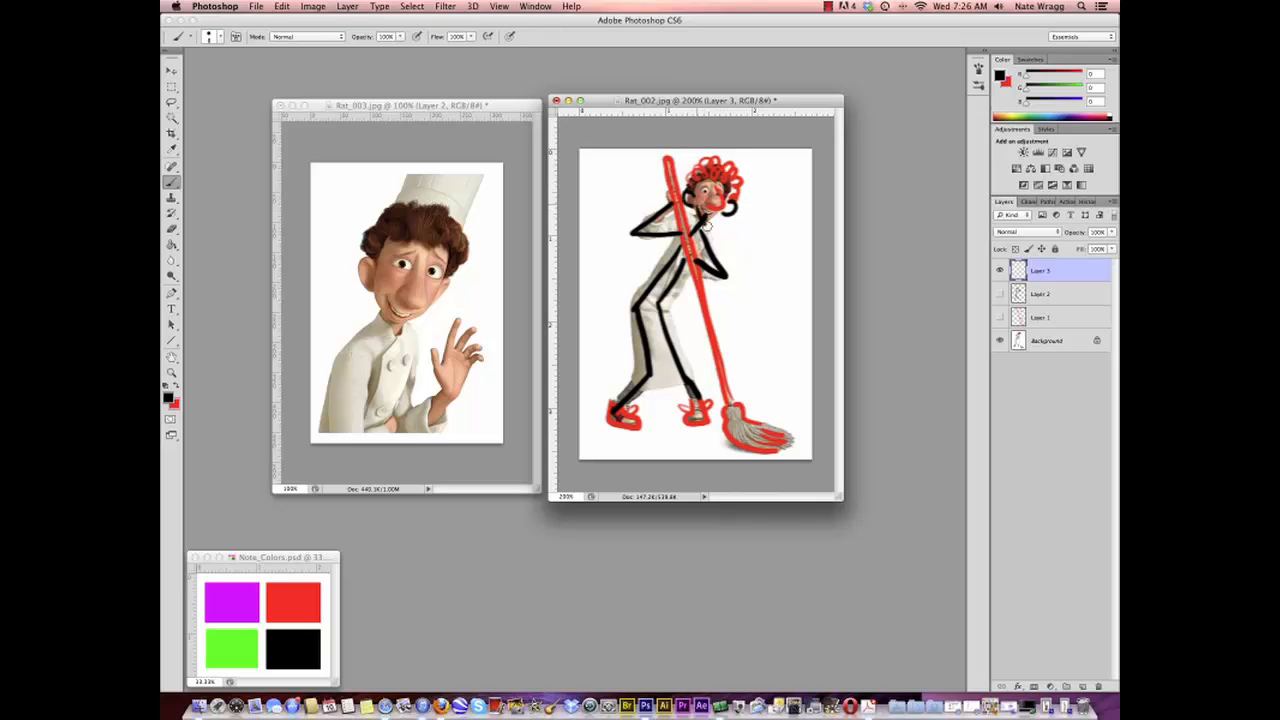
# Step: Add a layer directly above the Background in Rat_002.jpg and fill it with white to isolate the line drawing
pyautogui.click(1044, 342)
pyautogui.click(1083, 687)
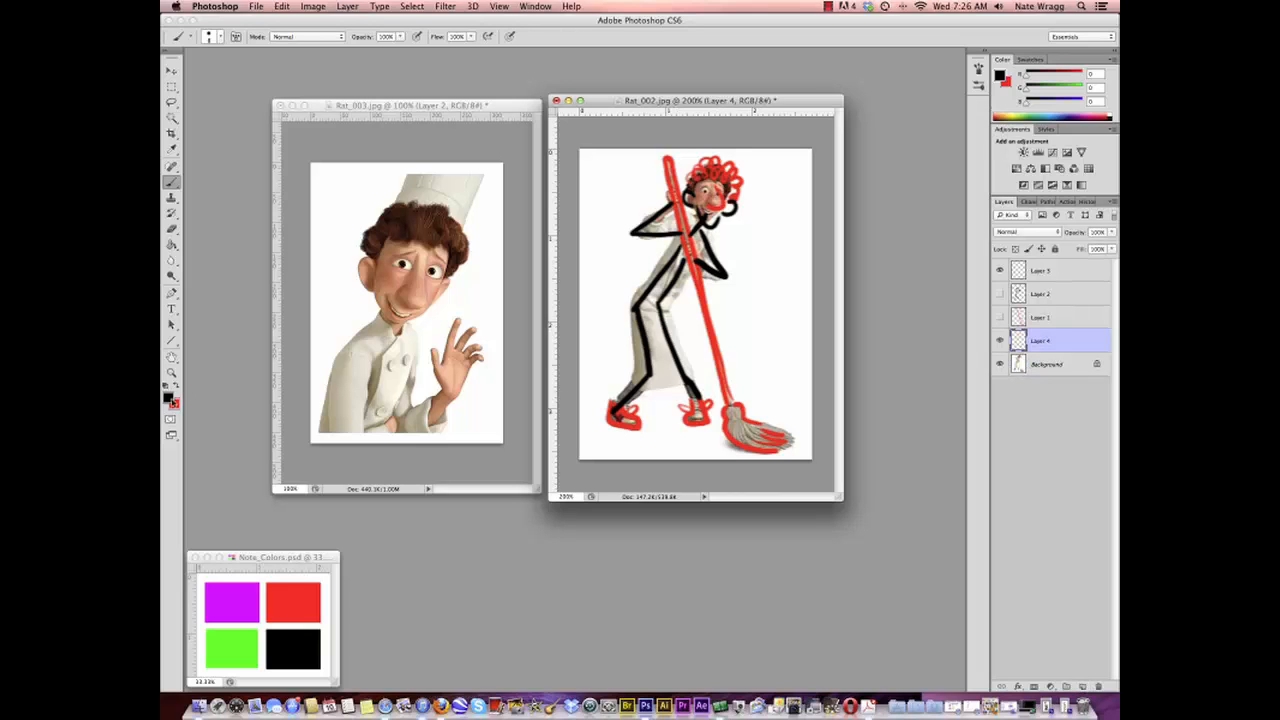
pyautogui.click(165, 386)
pyautogui.click(176, 386)
pyautogui.click(172, 246)
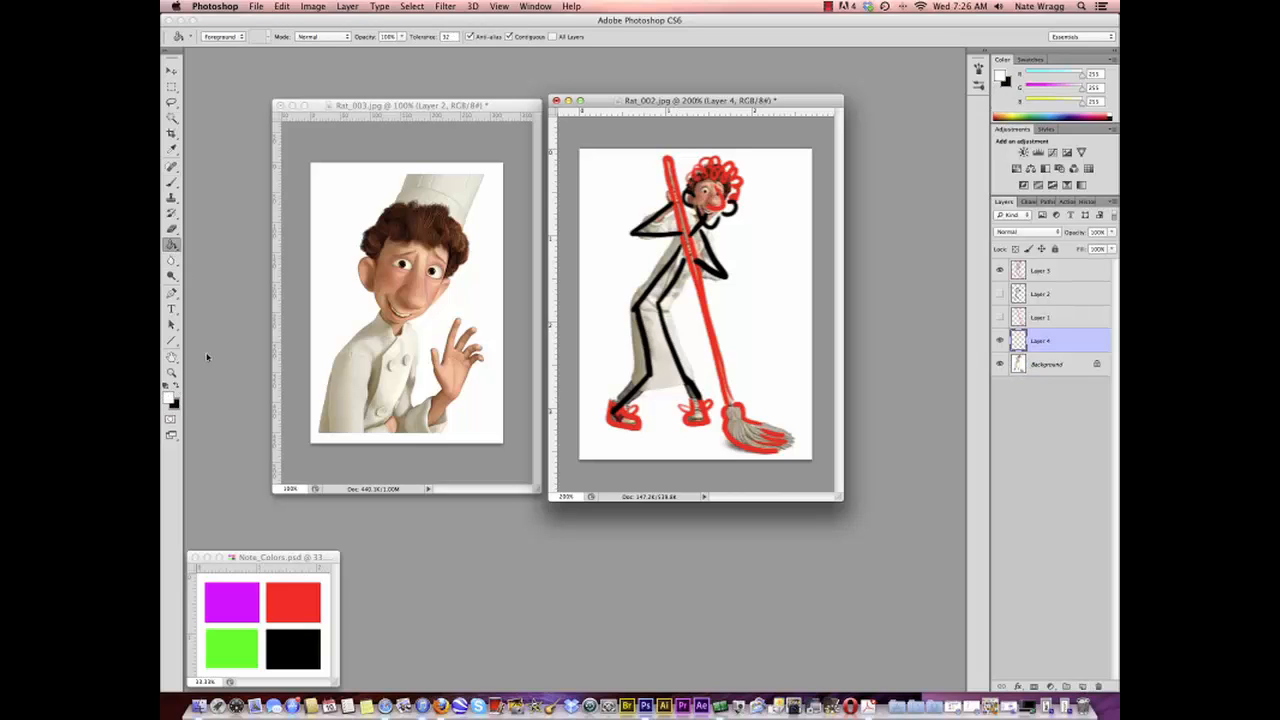
pyautogui.click(763, 370)
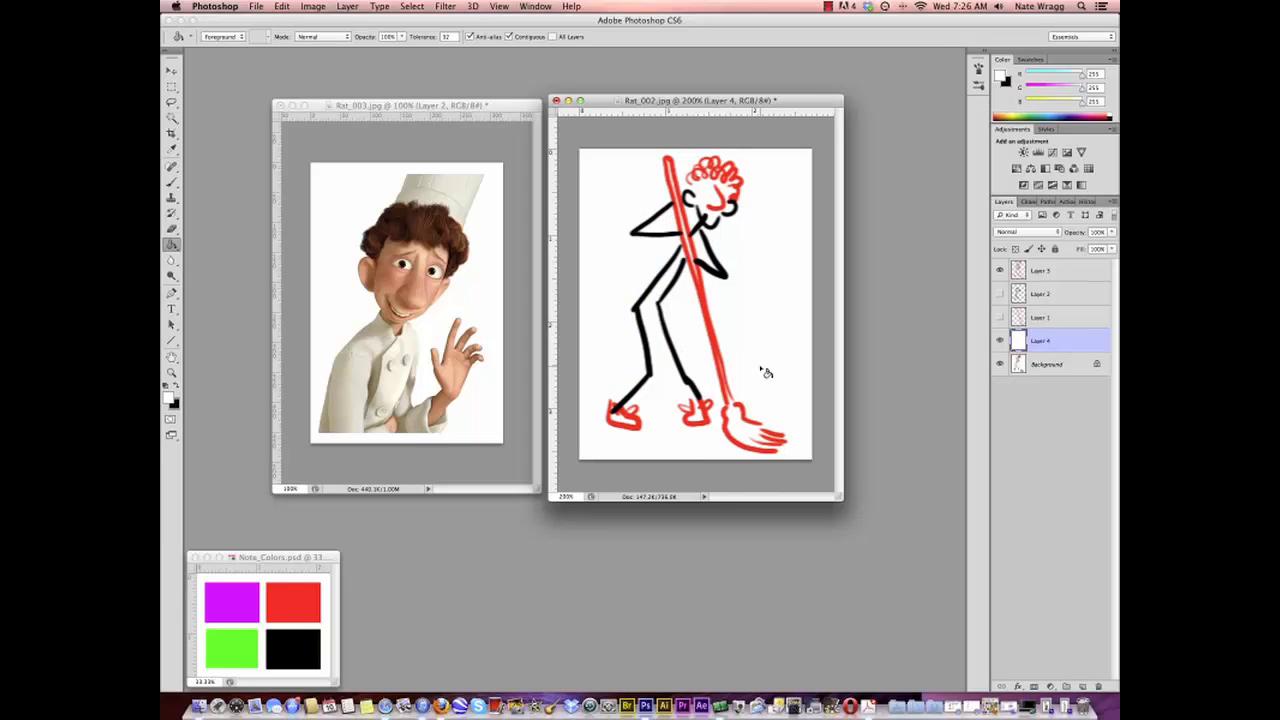
# Step: On a new layer in Rat_003.jpg, paint the cook's long nose and curly hair in red sampled from Note_Colors.psd
pyautogui.click(494, 106)
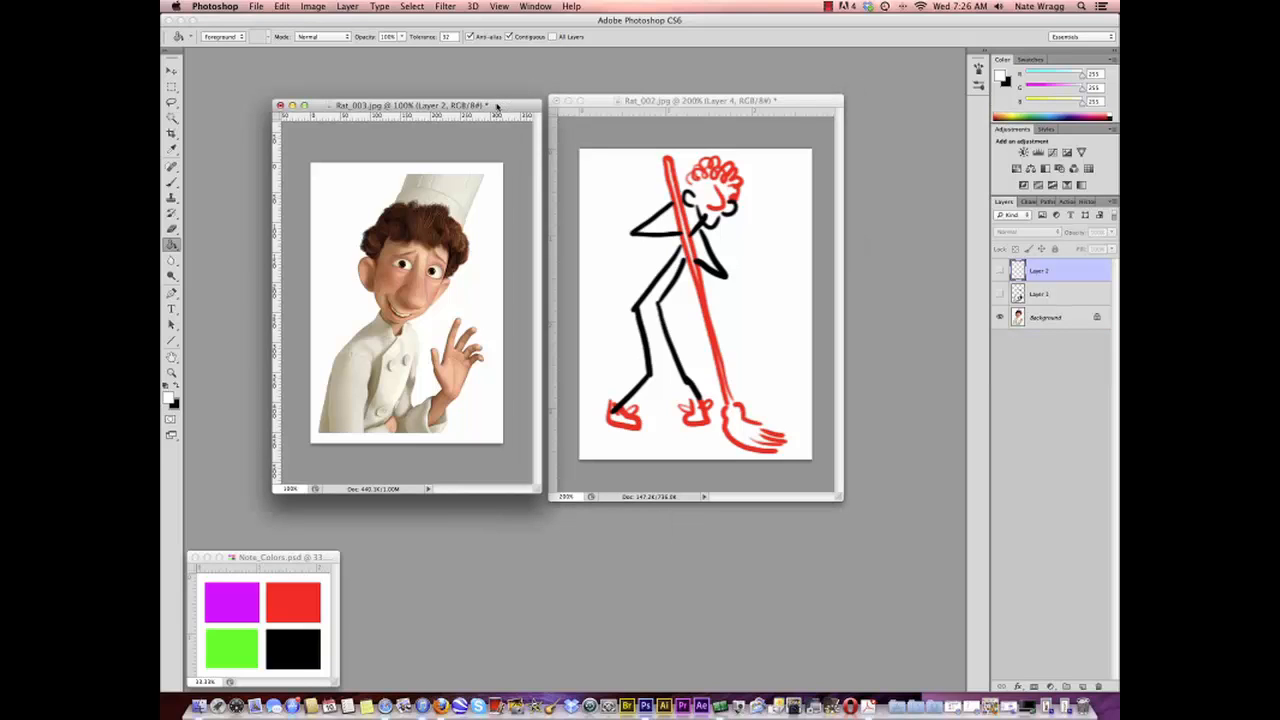
pyautogui.click(172, 182)
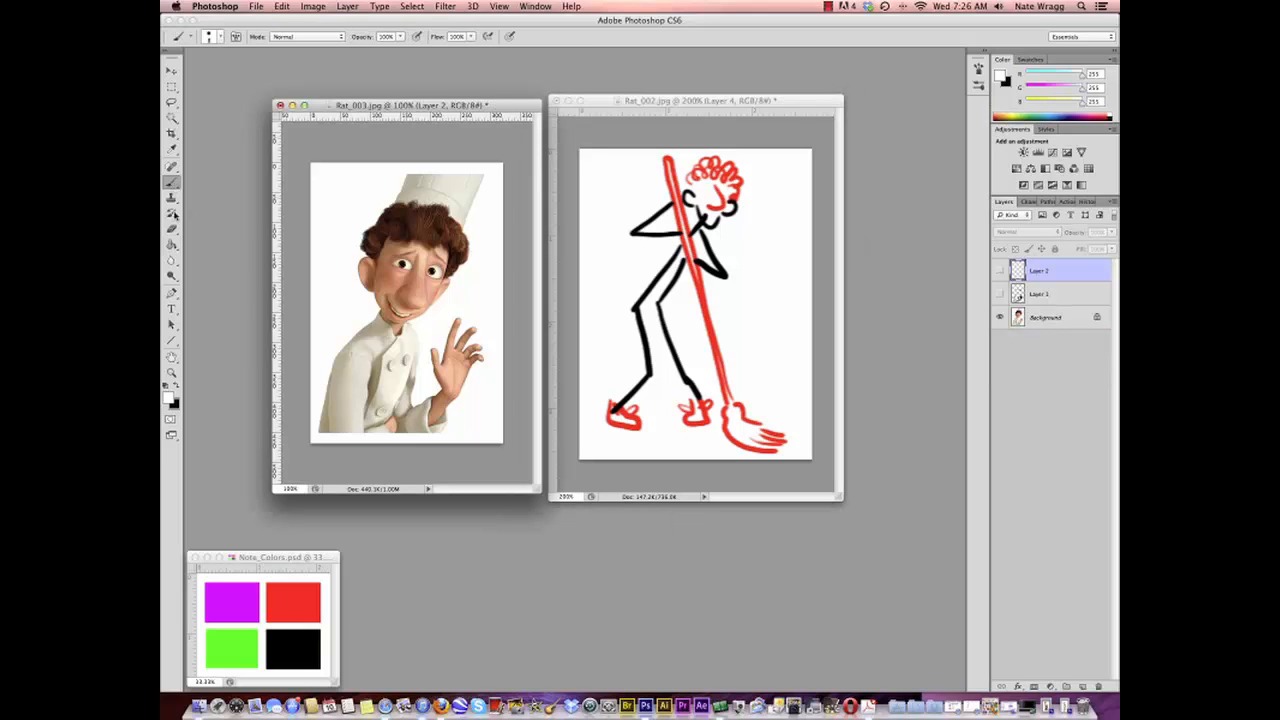
pyautogui.click(177, 390)
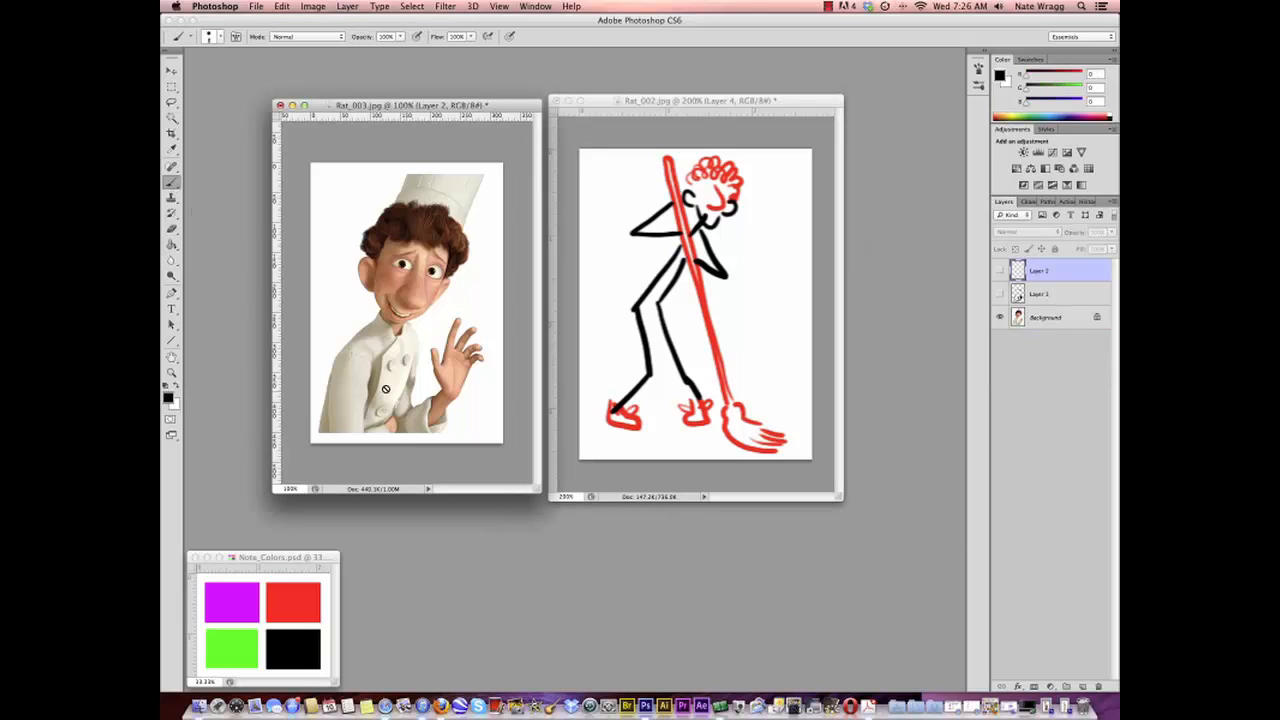
pyautogui.keyDown('alt'); pyautogui.click(296, 597); pyautogui.keyUp('alt')
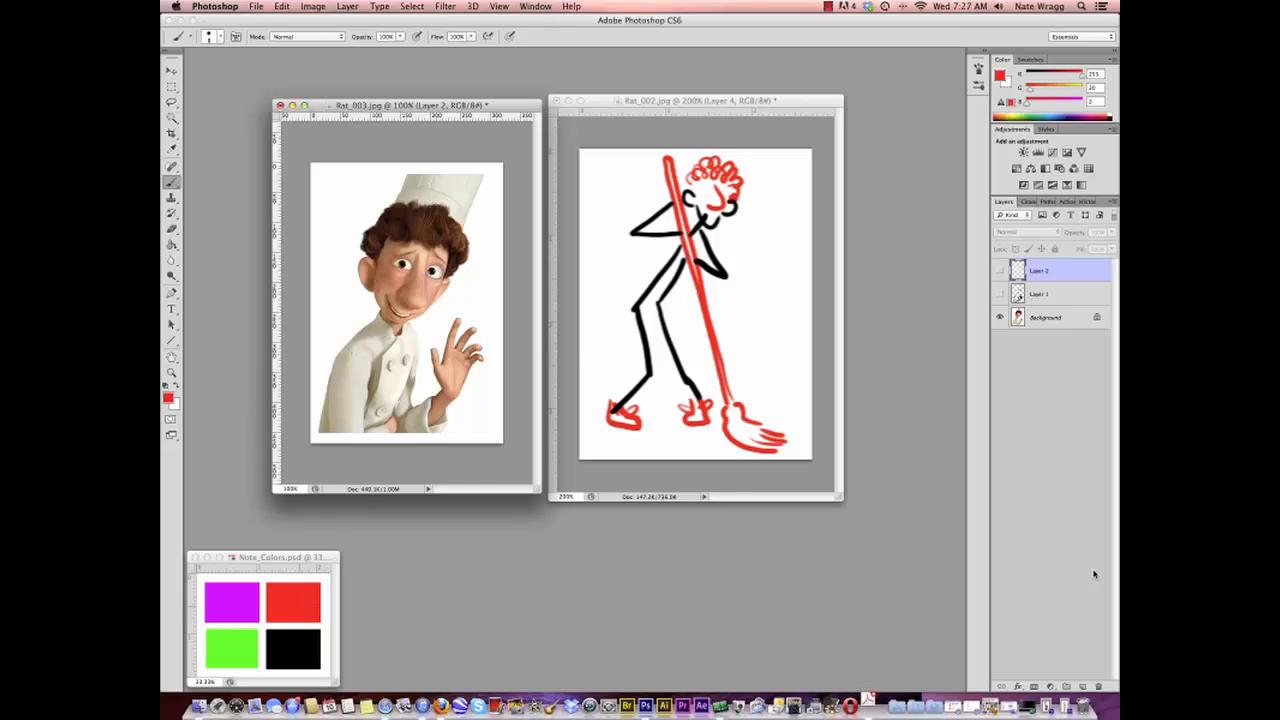
pyautogui.click(1083, 687)
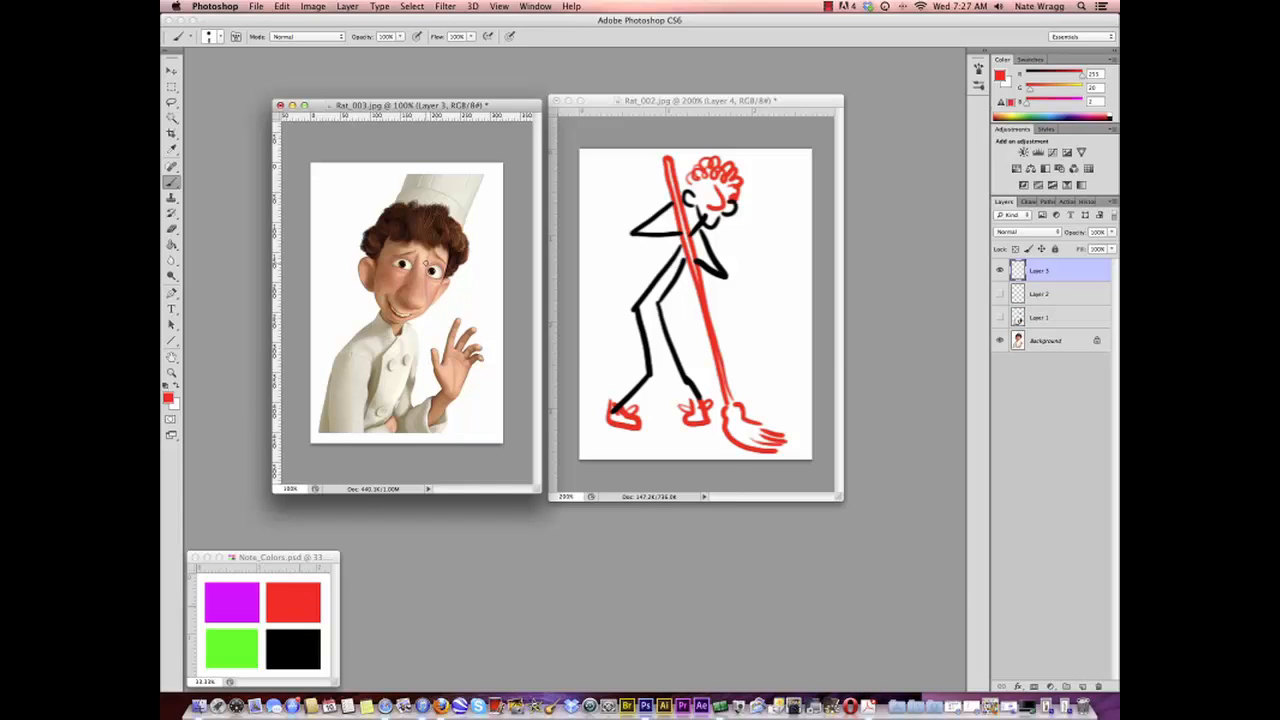
pyautogui.moveTo(425, 252)
pyautogui.mouseDown()
pyautogui.moveTo(428, 284)
pyautogui.moveTo(410, 306)
pyautogui.mouseUp()
pyautogui.moveTo(366, 233)
pyautogui.mouseDown()
pyautogui.moveTo(400, 207)
pyautogui.moveTo(407, 225)
pyautogui.moveTo(435, 213)
pyautogui.moveTo(448, 243)
pyautogui.moveTo(469, 237)
pyautogui.moveTo(456, 278)
pyautogui.mouseUp()
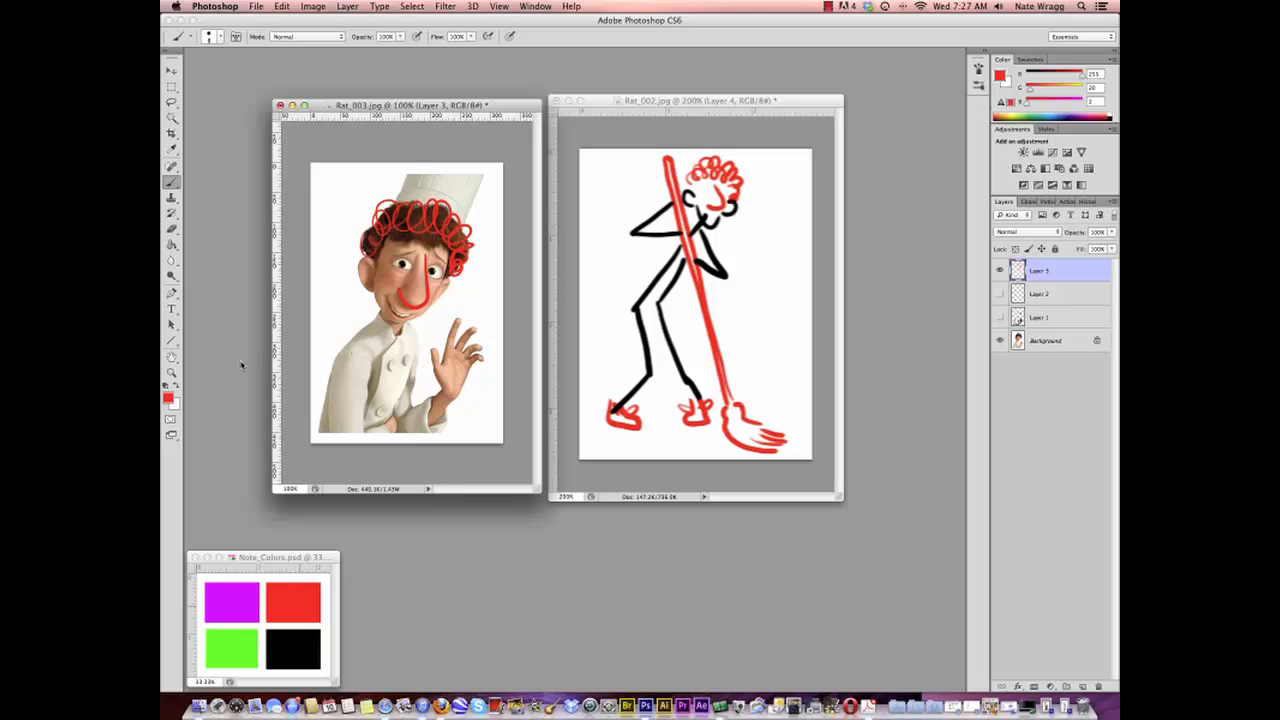
# Step: Outline the cook's face, ears, body, raised hand, hat and eyebrows in Rat_003.jpg with black sampled from Note_Colors.psd
pyautogui.click(178, 390)
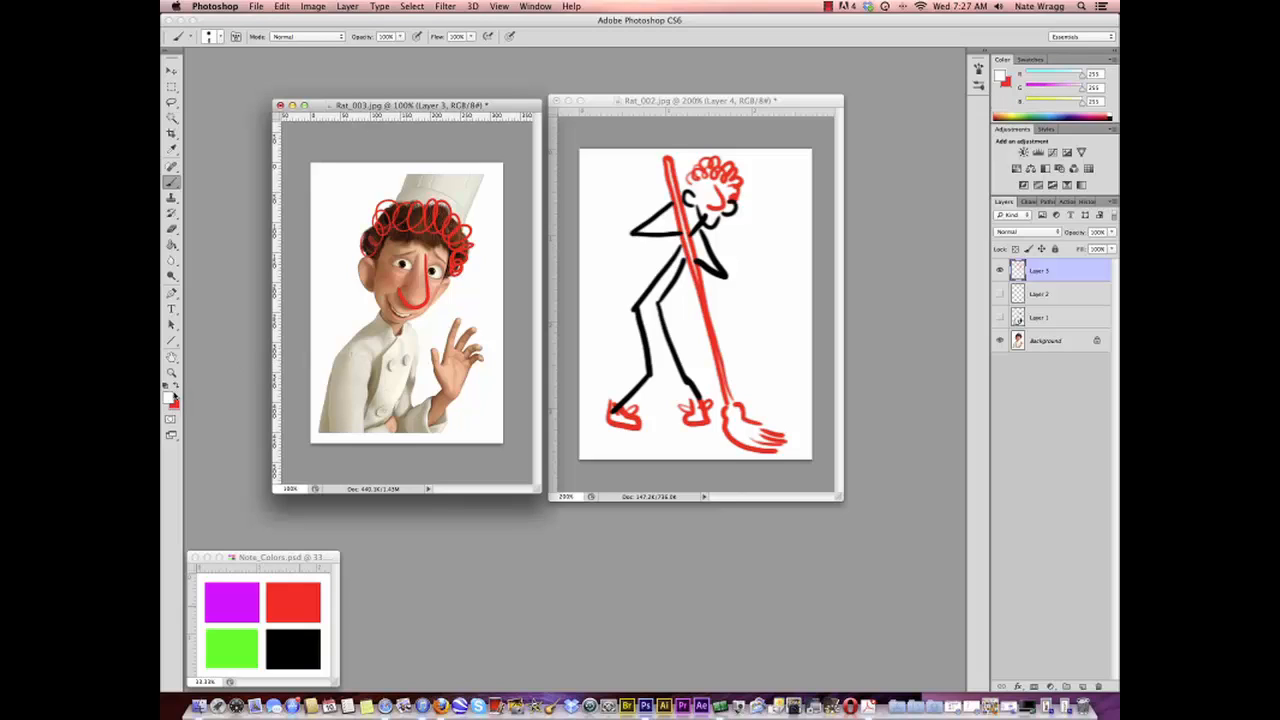
pyautogui.keyDown('alt'); pyautogui.click(308, 638); pyautogui.keyUp('alt')
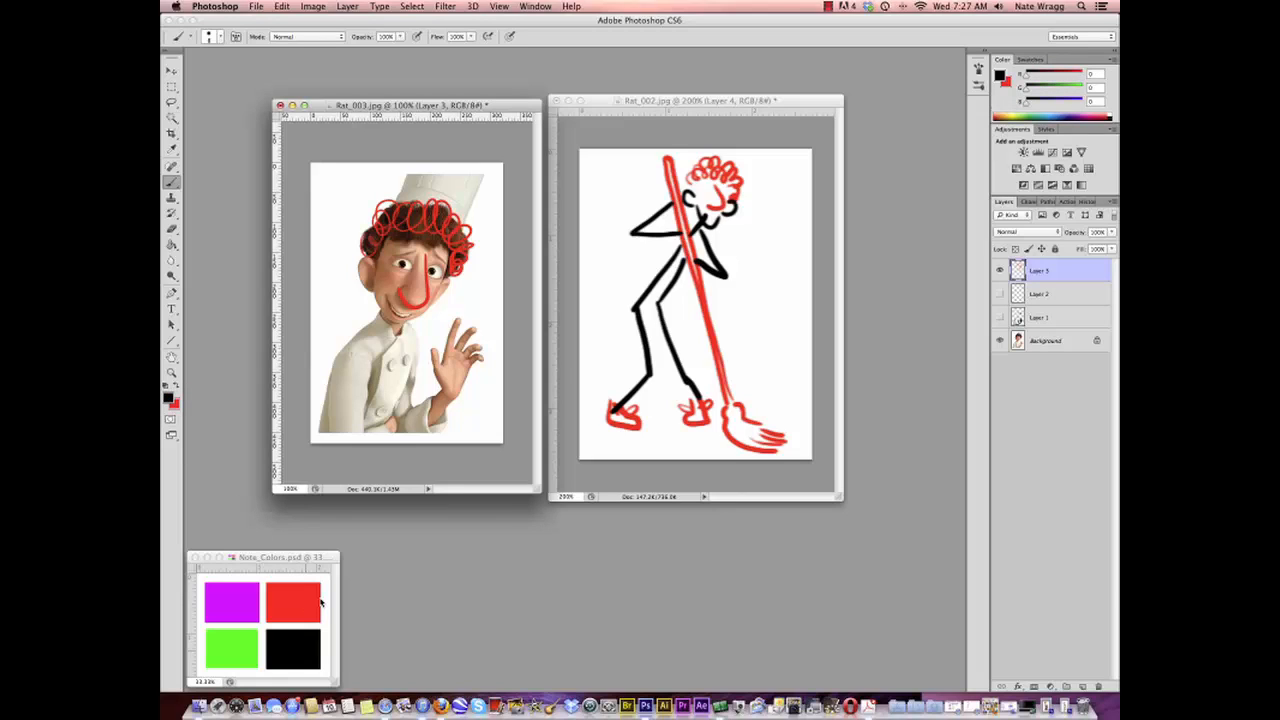
pyautogui.moveTo(375, 258)
pyautogui.mouseDown()
pyautogui.moveTo(371, 290)
pyautogui.moveTo(397, 325)
pyautogui.moveTo(423, 320)
pyautogui.moveTo(451, 276)
pyautogui.mouseUp()
pyautogui.moveTo(379, 317)
pyautogui.mouseDown()
pyautogui.moveTo(341, 349)
pyautogui.moveTo(332, 429)
pyautogui.moveTo(400, 424)
pyautogui.mouseUp()
pyautogui.moveTo(409, 336)
pyautogui.mouseDown()
pyautogui.moveTo(404, 429)
pyautogui.moveTo(444, 390)
pyautogui.moveTo(442, 356)
pyautogui.moveTo(464, 325)
pyautogui.moveTo(457, 353)
pyautogui.moveTo(474, 333)
pyautogui.moveTo(481, 364)
pyautogui.moveTo(426, 442)
pyautogui.mouseUp()
pyautogui.moveTo(430, 398); pyautogui.dragTo(404, 448)
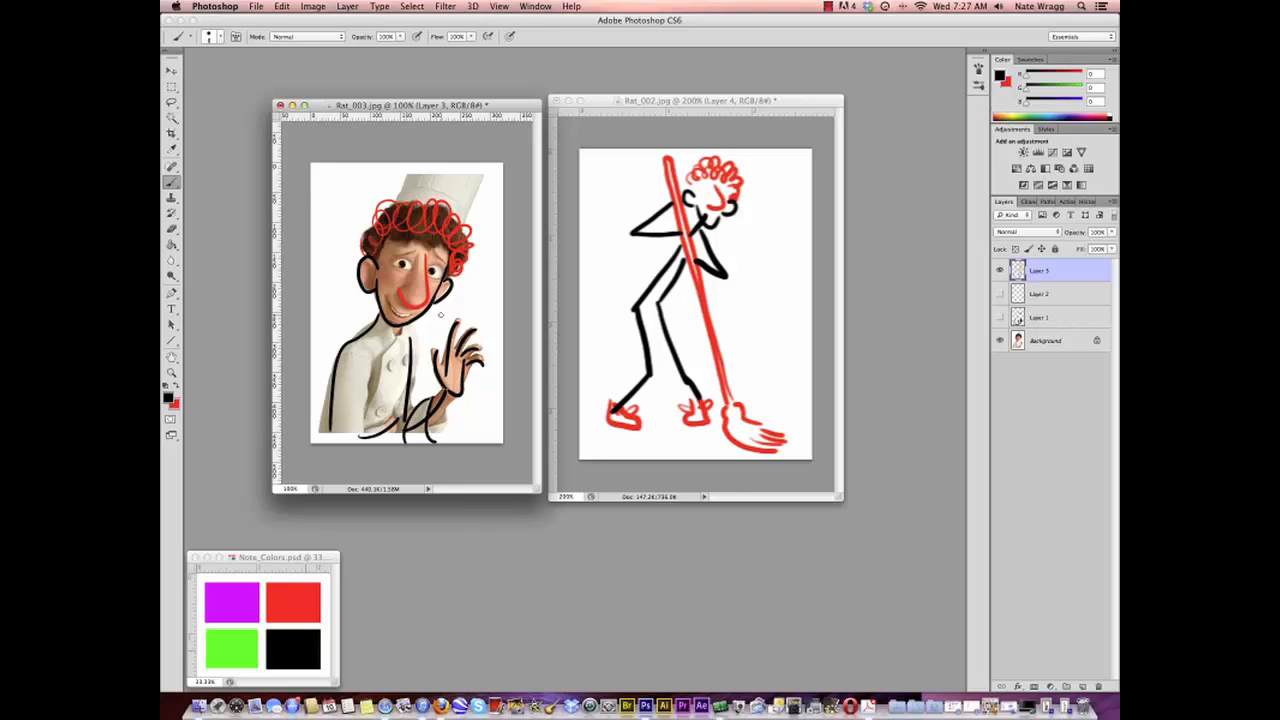
pyautogui.moveTo(418, 170)
pyautogui.mouseDown()
pyautogui.moveTo(462, 142)
pyautogui.moveTo(501, 165)
pyautogui.mouseUp()
pyautogui.moveTo(387, 261)
pyautogui.mouseDown()
pyautogui.moveTo(413, 249)
pyautogui.moveTo(448, 262)
pyautogui.mouseUp()
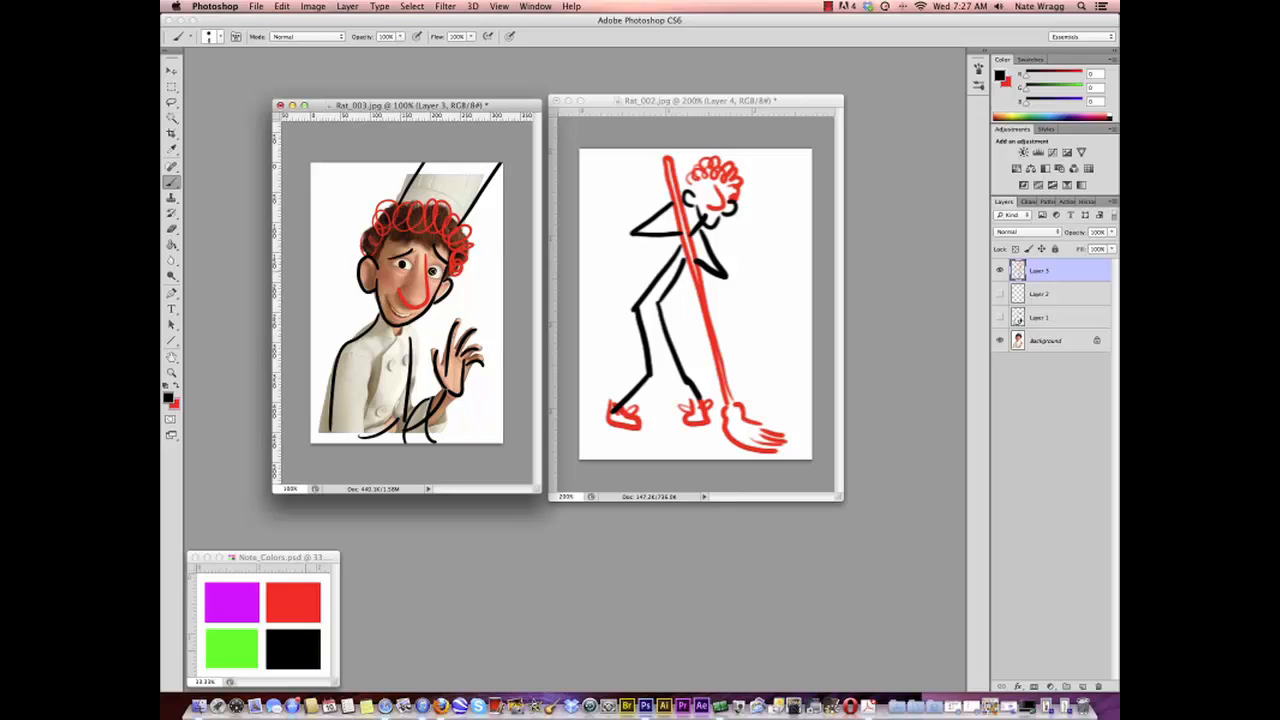
# Step: Add a layer directly above the Background in Rat_003.jpg and fill it with white to isolate the cook's line drawing
pyautogui.click(1008, 320)
pyautogui.click(1046, 342)
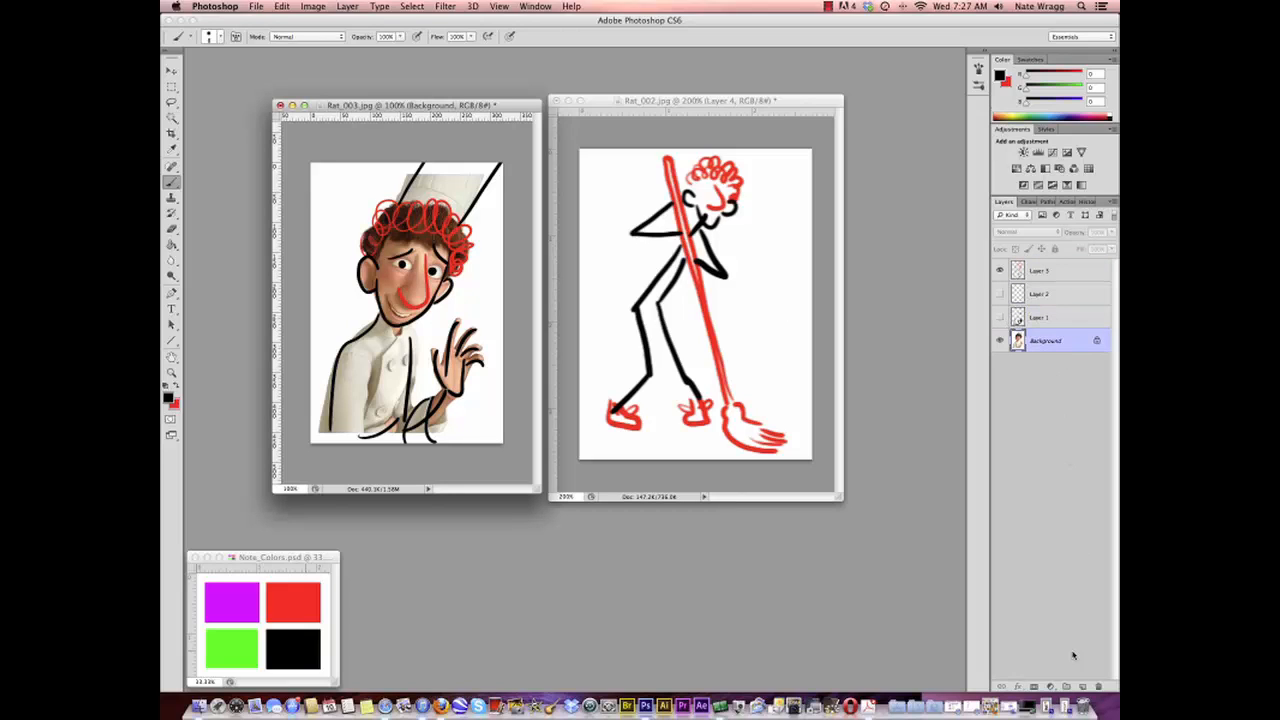
pyautogui.click(1082, 687)
pyautogui.click(166, 390)
pyautogui.click(177, 390)
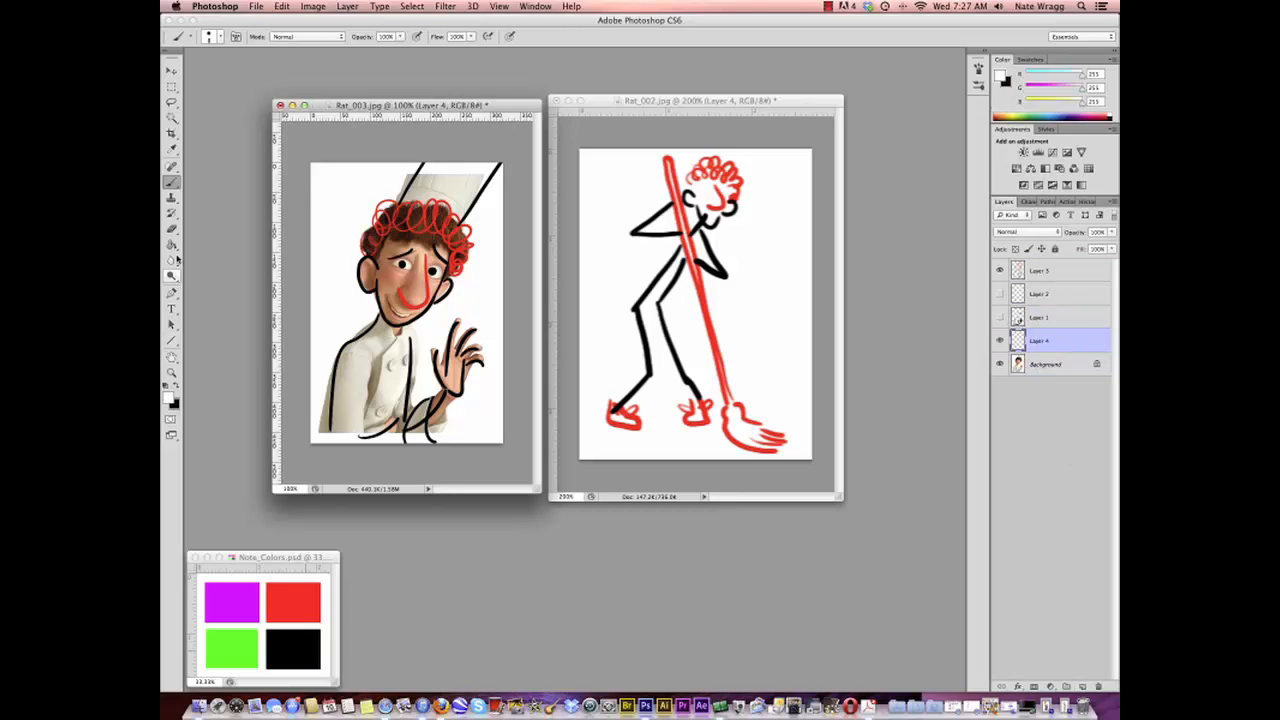
pyautogui.click(171, 245)
pyautogui.click(438, 338)
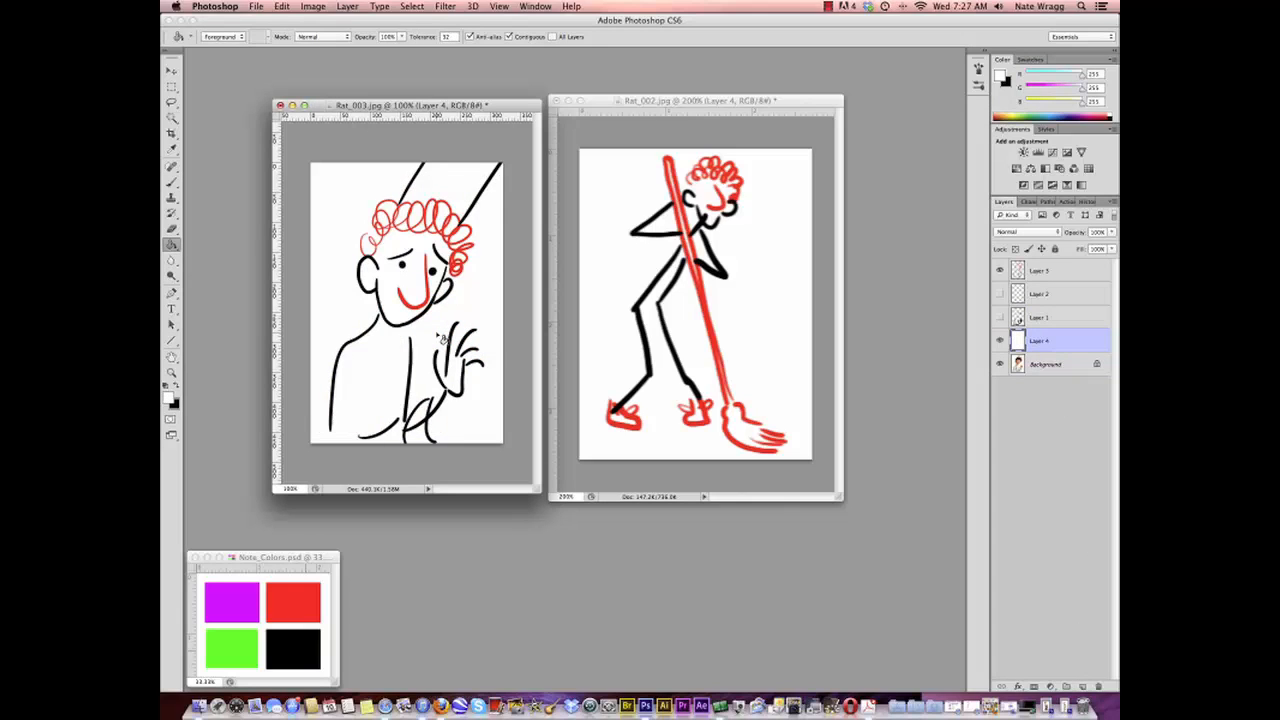
# Step: On a new layer above Layer 3 in Rat_003.jpg, paint black arrows pointing at the hair, ear, nose, torso, raised arm and hat
pyautogui.click(1042, 272)
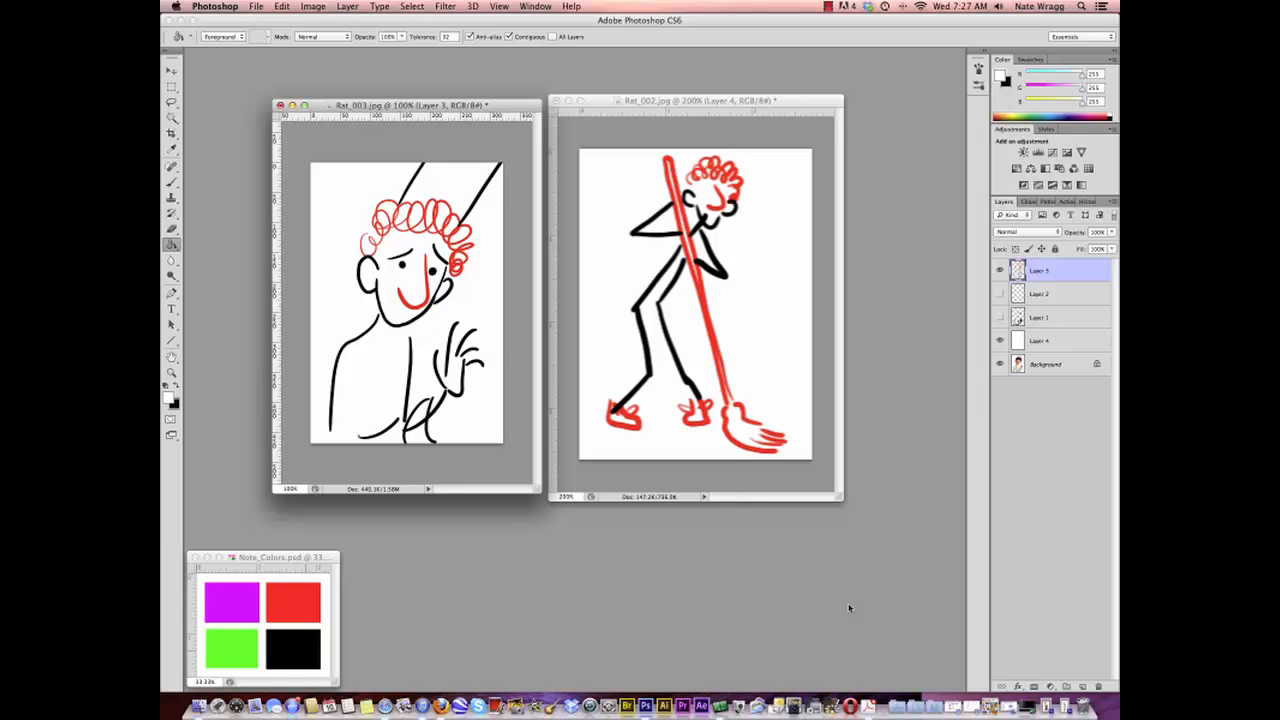
pyautogui.click(177, 390)
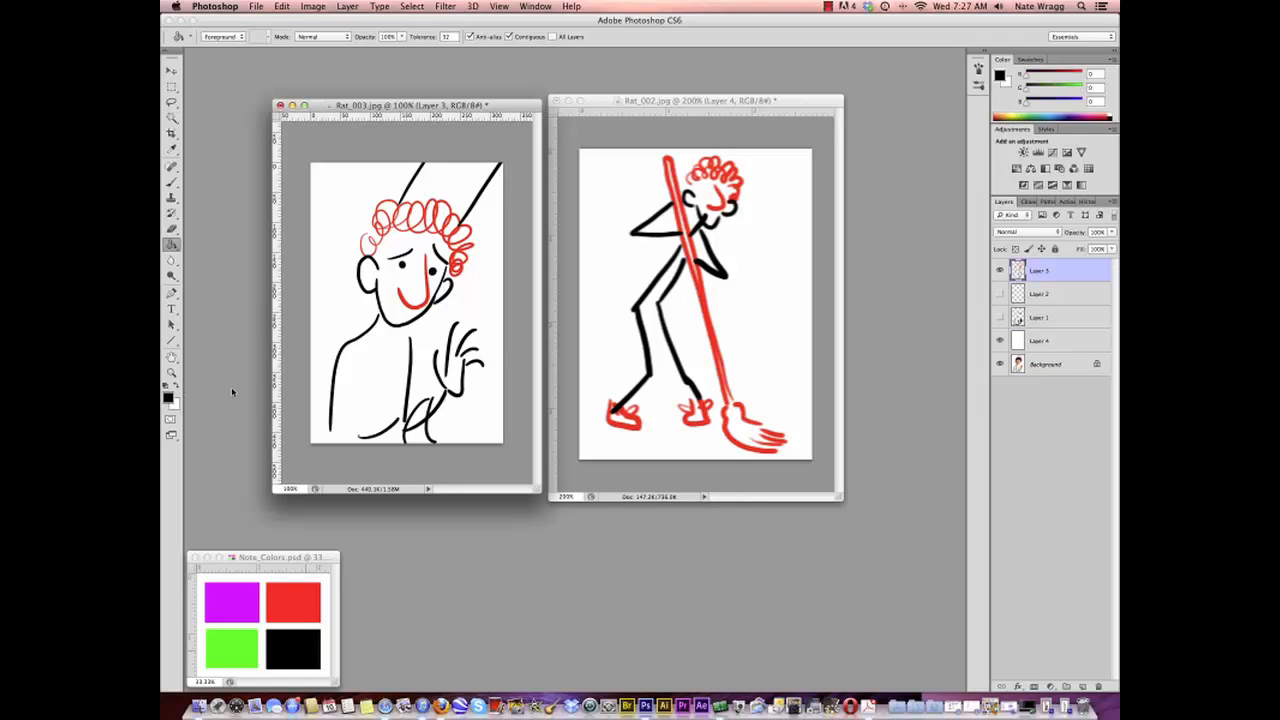
pyautogui.press('super+alt+shift+n')
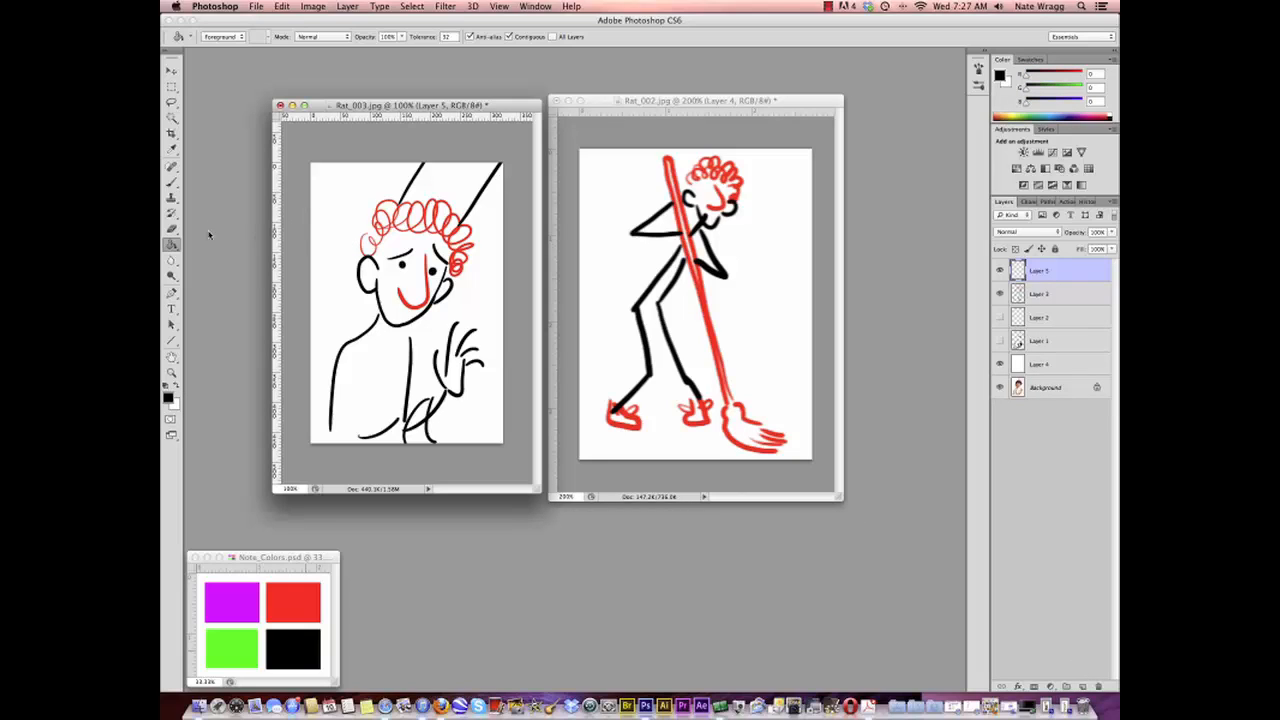
pyautogui.click(171, 183)
pyautogui.moveTo(321, 201); pyautogui.dragTo(360, 204)
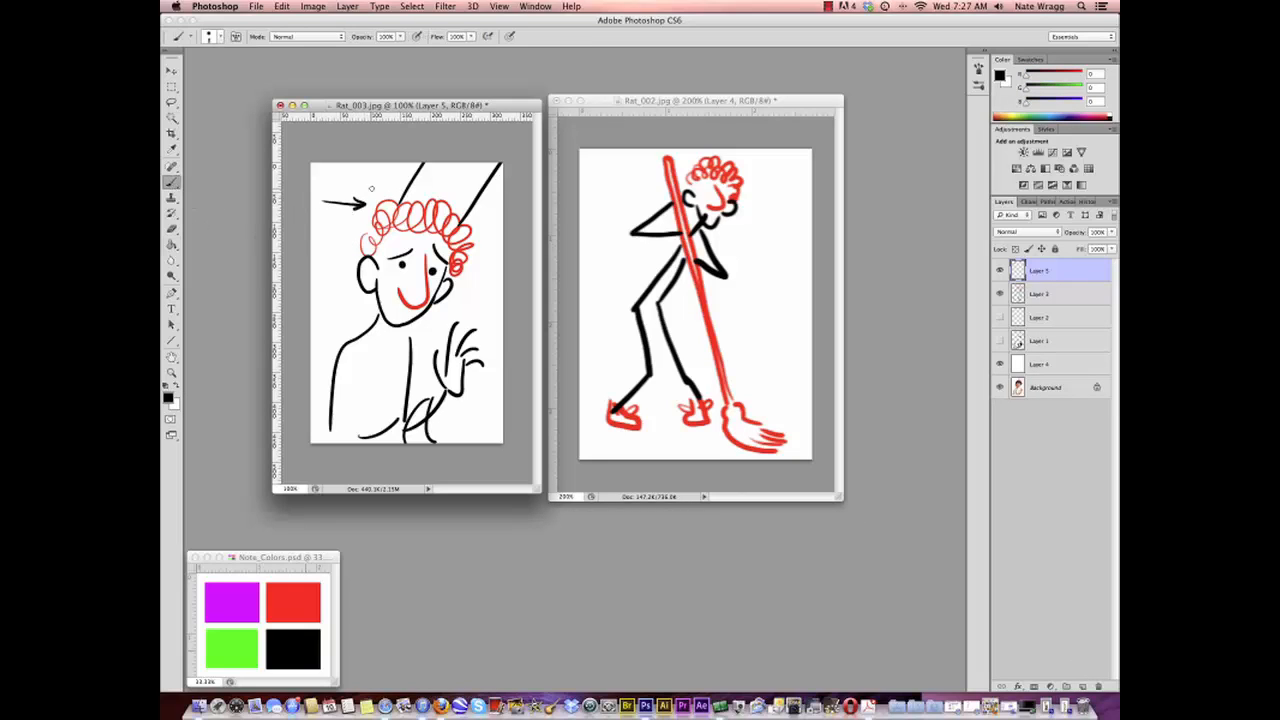
pyautogui.moveTo(322, 292)
pyautogui.mouseDown()
pyautogui.moveTo(350, 280)
pyautogui.moveTo(343, 290)
pyautogui.mouseUp()
pyautogui.moveTo(416, 296); pyautogui.dragTo(433, 334)
pyautogui.moveTo(336, 320); pyautogui.dragTo(378, 404)
pyautogui.moveTo(477, 424)
pyautogui.mouseDown()
pyautogui.moveTo(454, 413)
pyautogui.moveTo(456, 424)
pyautogui.mouseUp()
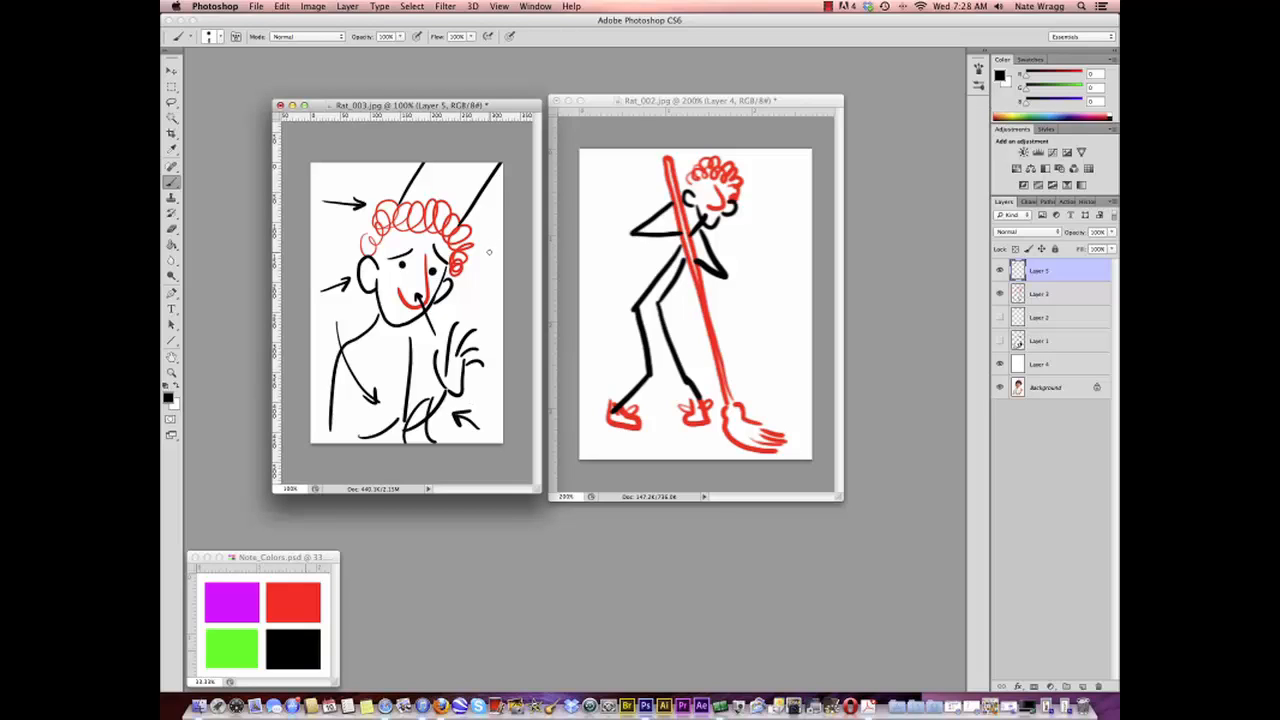
pyautogui.moveTo(489, 252); pyautogui.dragTo(469, 178)
# Step: On a new top layer in Rat_002.jpg, paint black arrows pointing at the mopping character's hair, face, both arms, leg, shoe and mop head
pyautogui.click(749, 238)
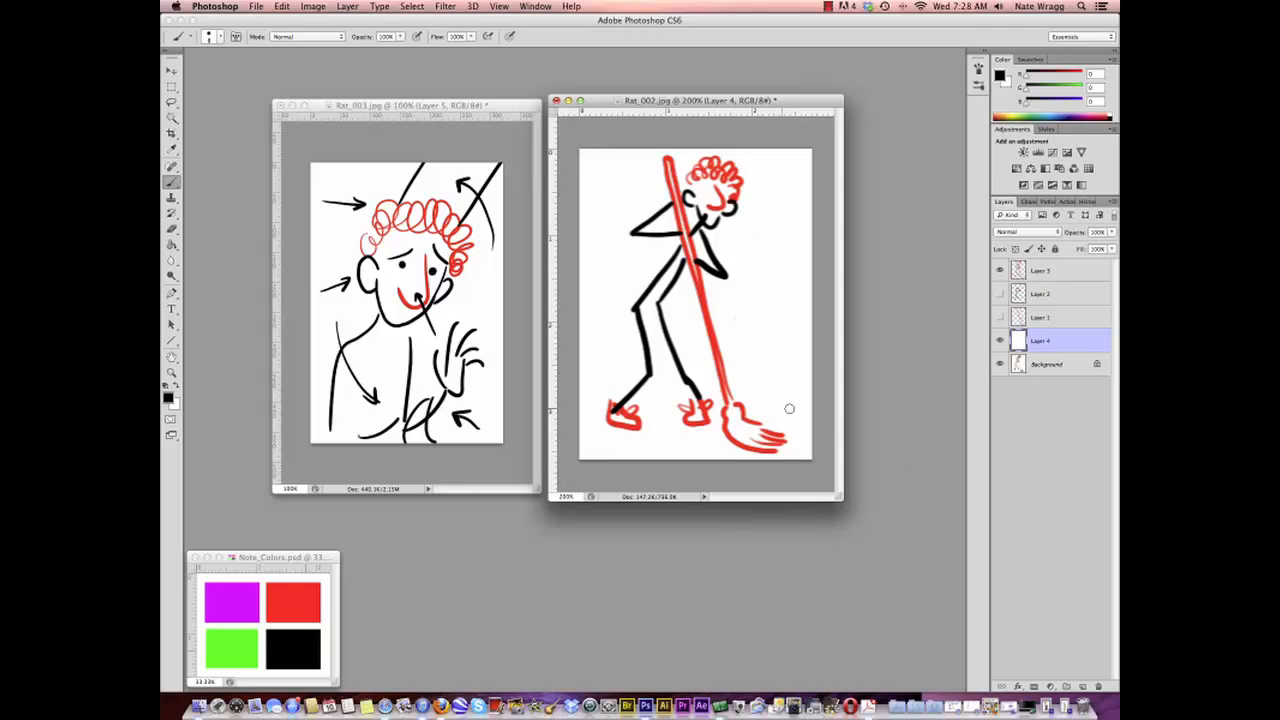
pyautogui.click(1082, 687)
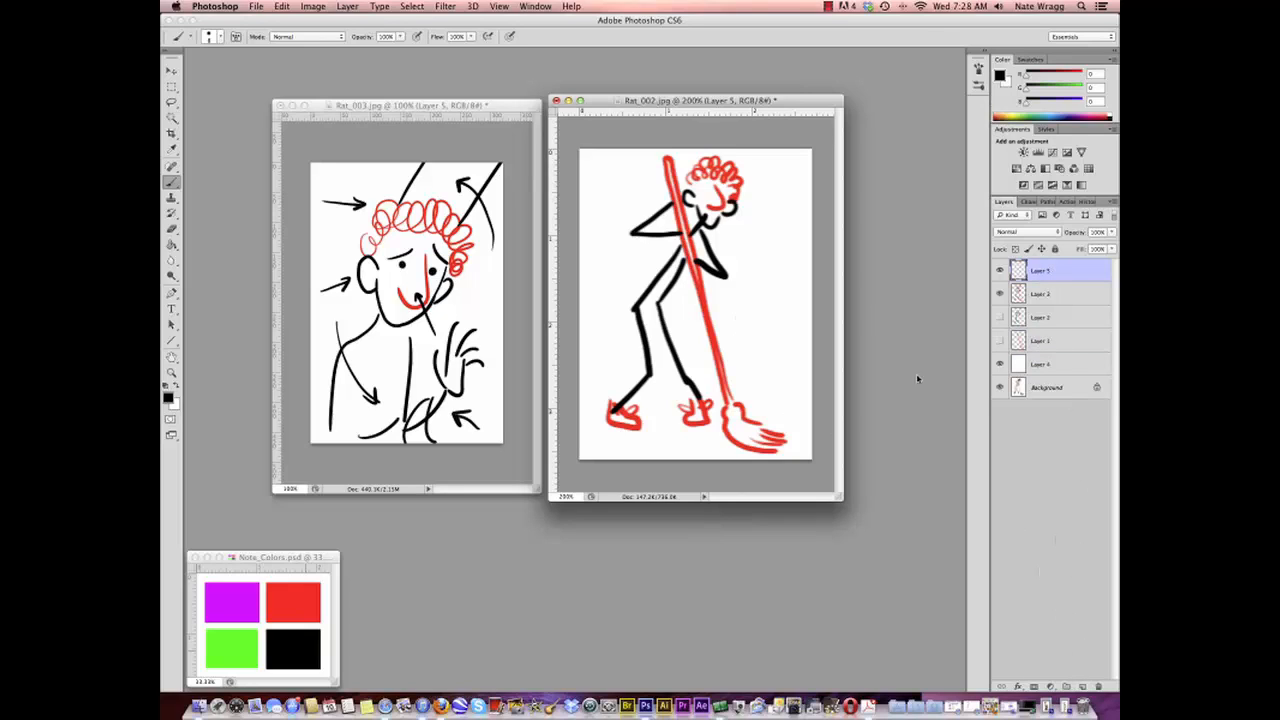
pyautogui.moveTo(778, 218)
pyautogui.mouseDown()
pyautogui.moveTo(753, 182)
pyautogui.moveTo(764, 184)
pyautogui.mouseUp()
pyautogui.moveTo(632, 195); pyautogui.dragTo(716, 190)
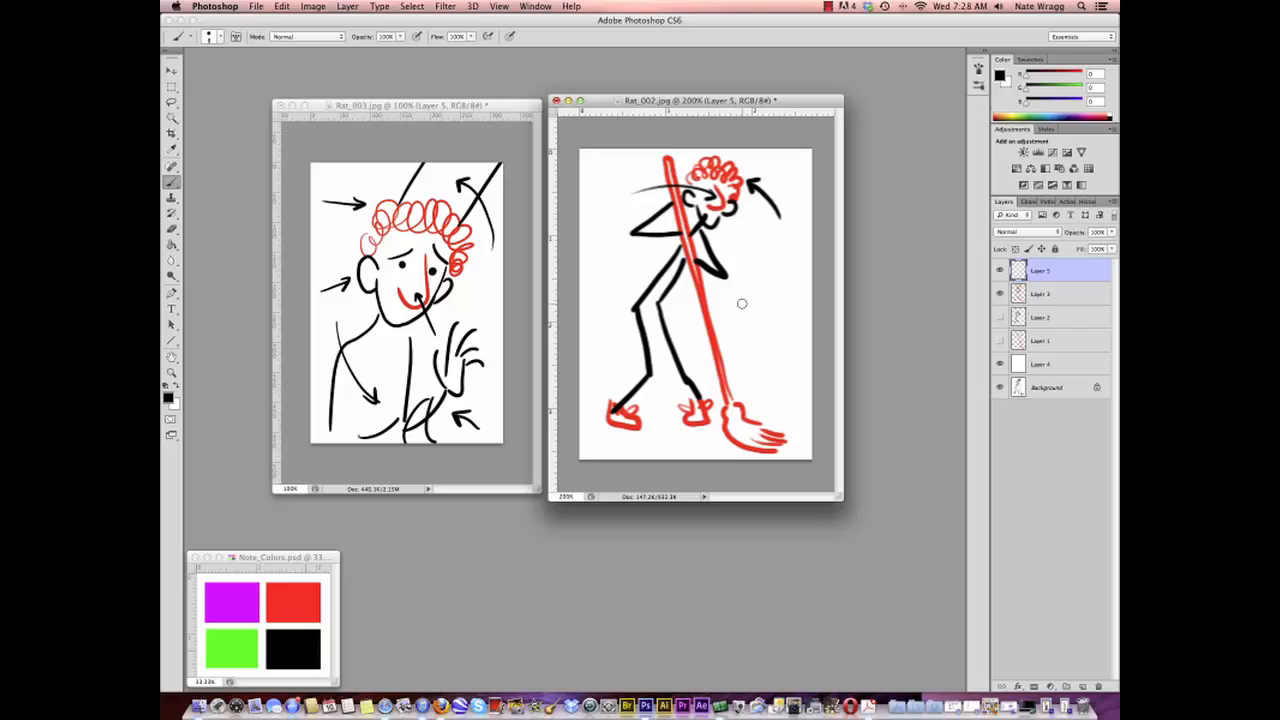
pyautogui.moveTo(606, 274)
pyautogui.mouseDown()
pyautogui.moveTo(642, 244)
pyautogui.moveTo(640, 256)
pyautogui.mouseUp()
pyautogui.moveTo(771, 272); pyautogui.dragTo(740, 263)
pyautogui.moveTo(746, 257); pyautogui.dragTo(739, 264)
pyautogui.moveTo(783, 364); pyautogui.dragTo(763, 412)
pyautogui.moveTo(763, 412); pyautogui.dragTo(776, 397)
pyautogui.moveTo(589, 450); pyautogui.dragTo(611, 431)
pyautogui.moveTo(598, 433)
pyautogui.mouseDown()
pyautogui.moveTo(612, 430)
pyautogui.moveTo(609, 443)
pyautogui.mouseUp()
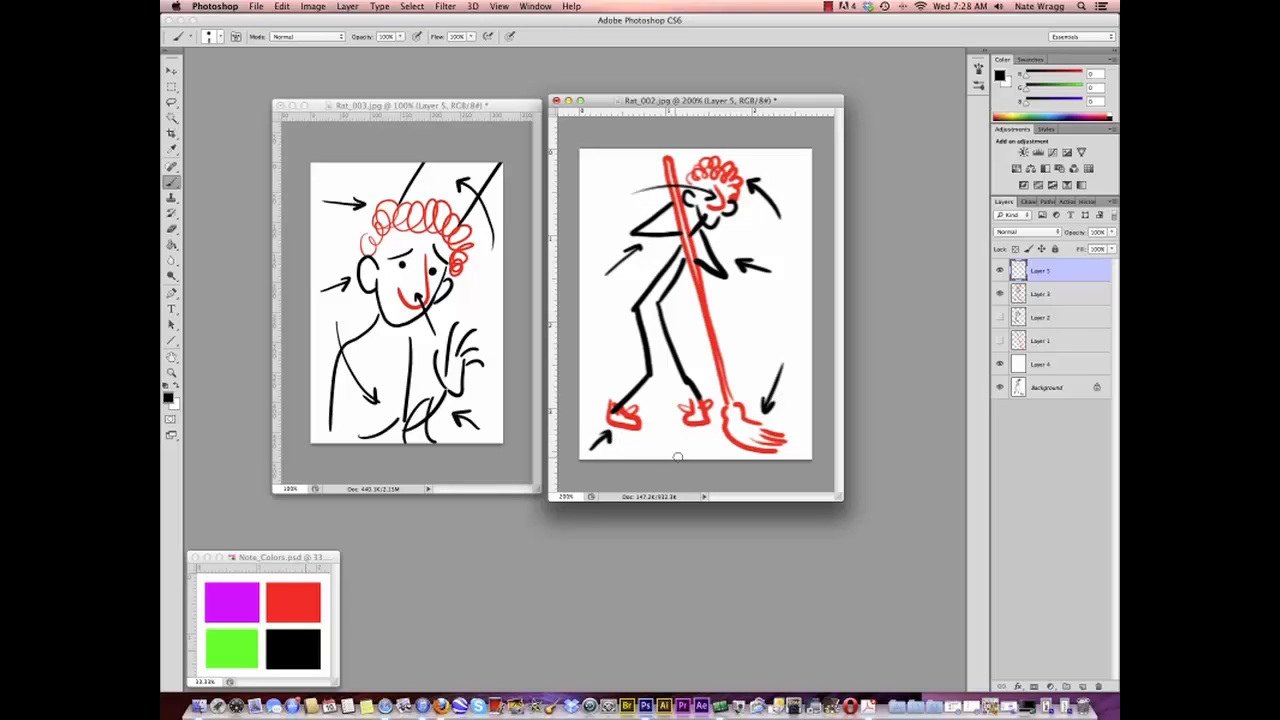
pyautogui.moveTo(590, 342); pyautogui.dragTo(632, 356)
pyautogui.moveTo(622, 348)
pyautogui.mouseDown()
pyautogui.moveTo(633, 357)
pyautogui.moveTo(621, 366)
pyautogui.mouseUp()
# Step: Hide the arrow layers in Rat_002.jpg and Rat_003.jpg
pyautogui.click(1000, 270)
pyautogui.click(519, 126)
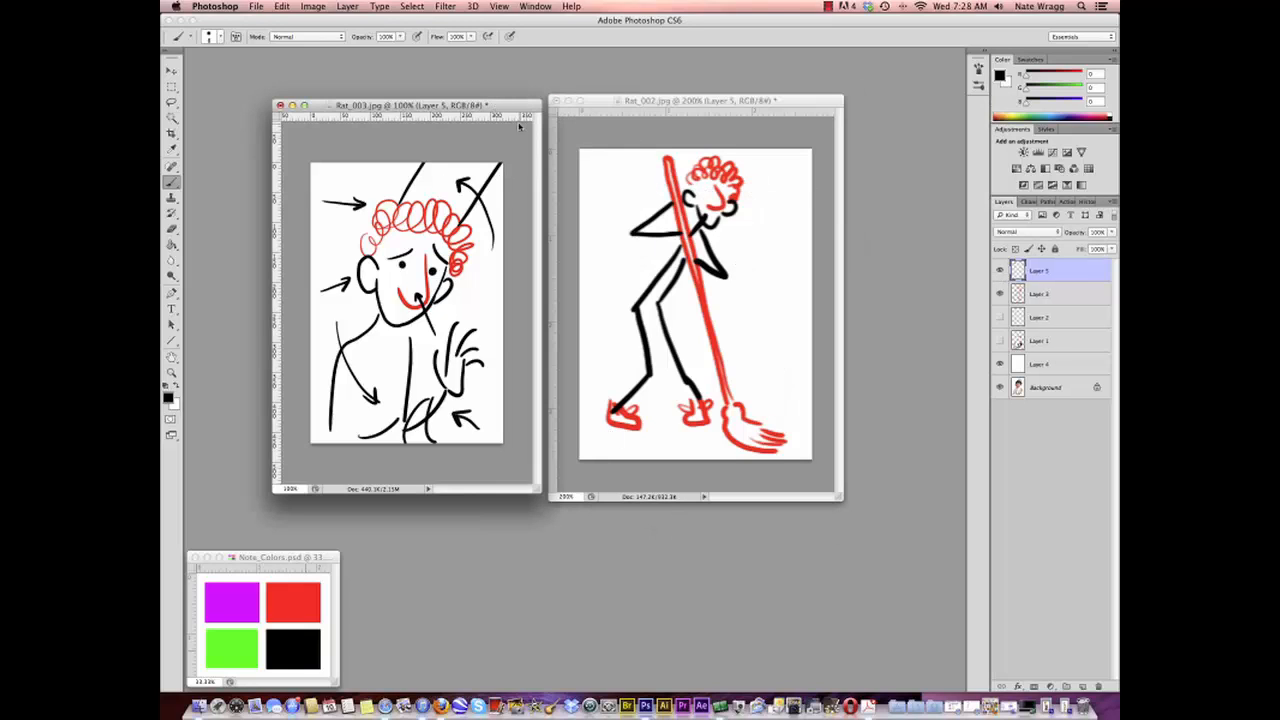
pyautogui.click(1000, 270)
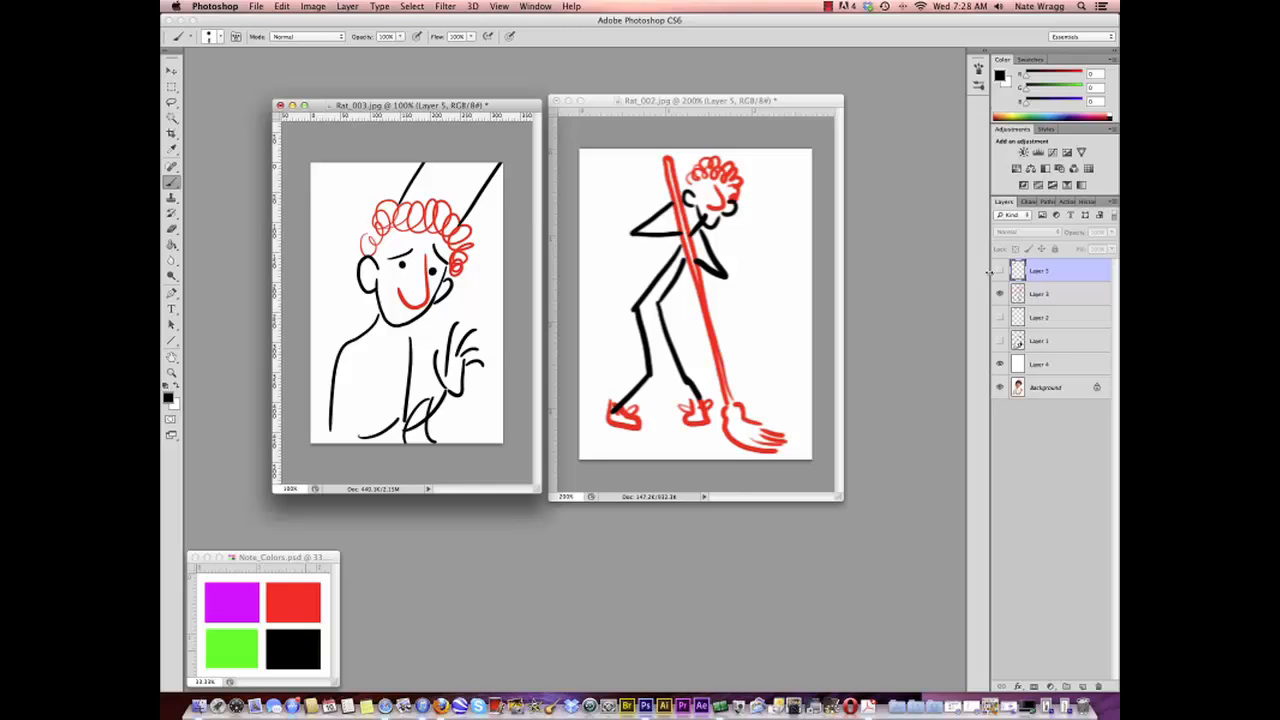
# Step: Zoom Rat_003.jpg out to 66.7% and Rat_002.jpg to 100%, placing both document windows side by side
pyautogui.click(172, 374)
pyautogui.keyDown('alt'); pyautogui.click(416, 336); pyautogui.keyUp('alt')
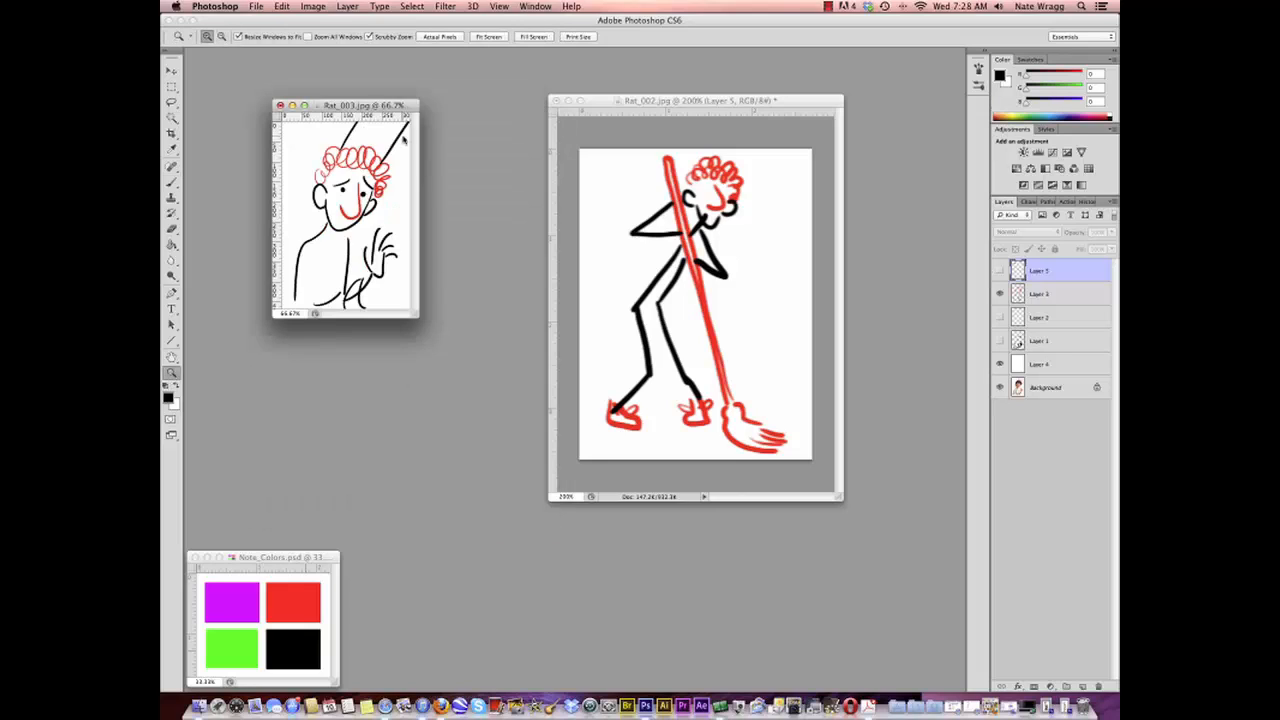
pyautogui.moveTo(377, 108); pyautogui.dragTo(311, 168)
pyautogui.moveTo(711, 104); pyautogui.dragTo(475, 174)
pyautogui.keyDown('alt'); pyautogui.click(535, 228); pyautogui.keyUp('alt')
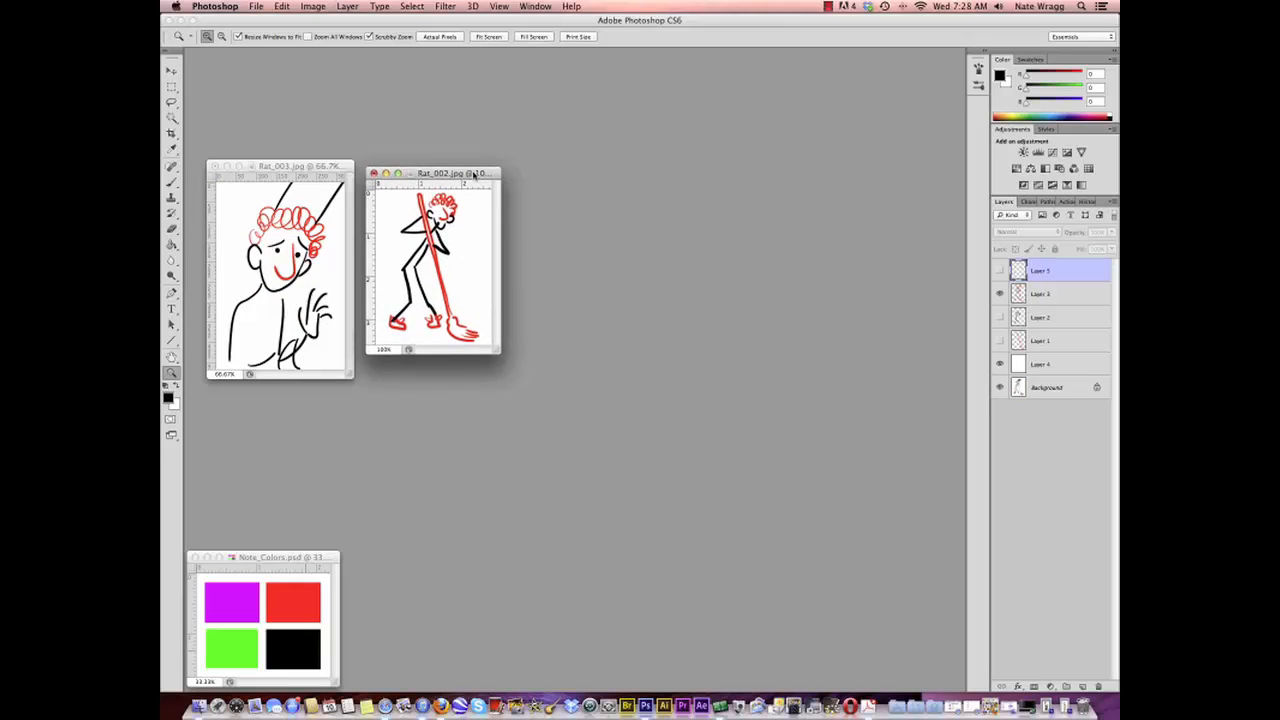
# Step: Bring up the minimized Rat_004.jpg, show it at 33.3% in an enlarged window and place it beside the other two drawings
pyautogui.click(1066, 709)
pyautogui.moveTo(849, 128); pyautogui.dragTo(703, 128)
pyautogui.click(718, 303)
pyautogui.moveTo(814, 513); pyautogui.dragTo(878, 615)
pyautogui.moveTo(763, 128); pyautogui.dragTo(694, 105)
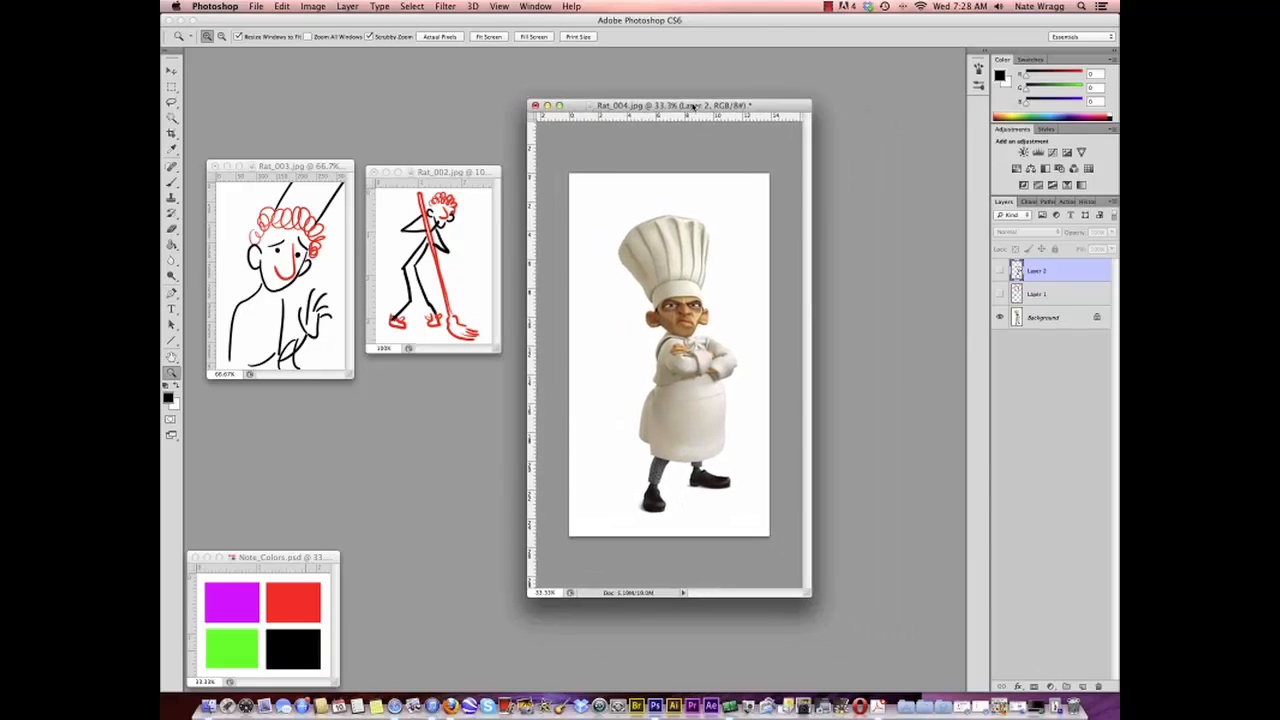
# Step: On a new layer in Rat_004.jpg, paint the chef's eyebrows, nose and mouth with a larger brush in red sampled from Note_Colors.psd
pyautogui.click(1082, 688)
pyautogui.click(173, 183)
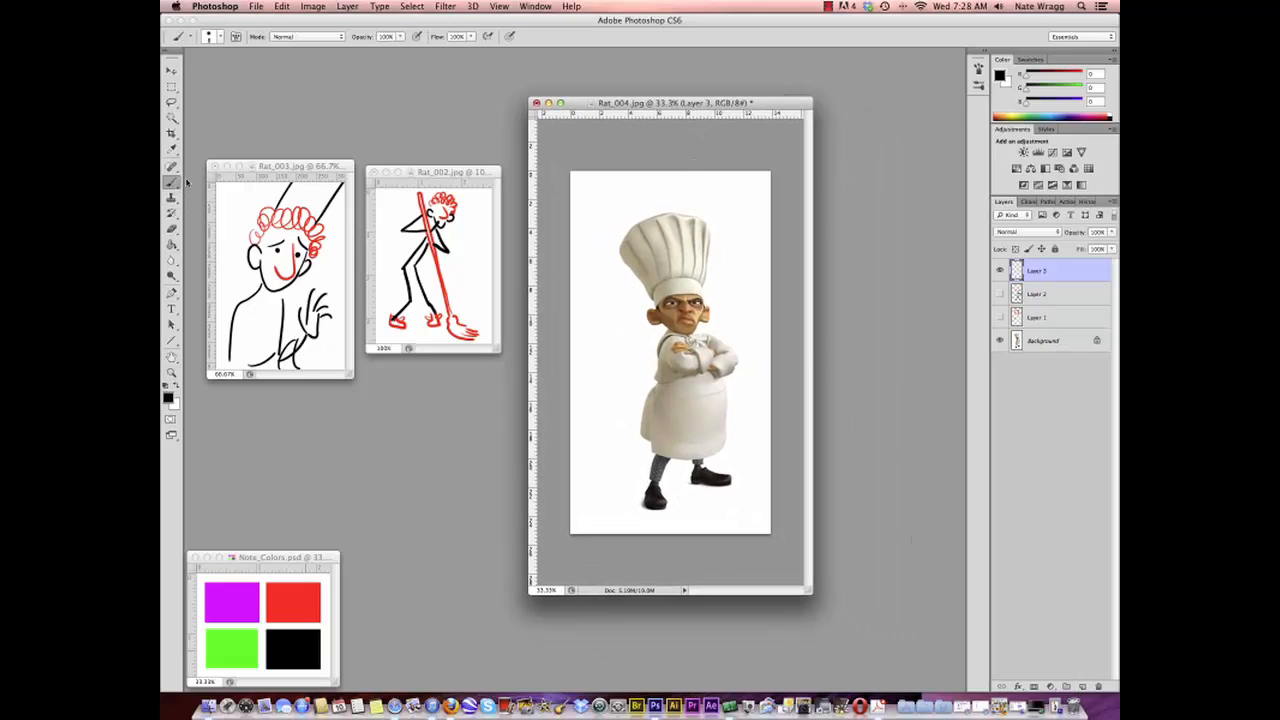
pyautogui.keyDown('alt'); pyautogui.click(305, 598); pyautogui.keyUp('alt')
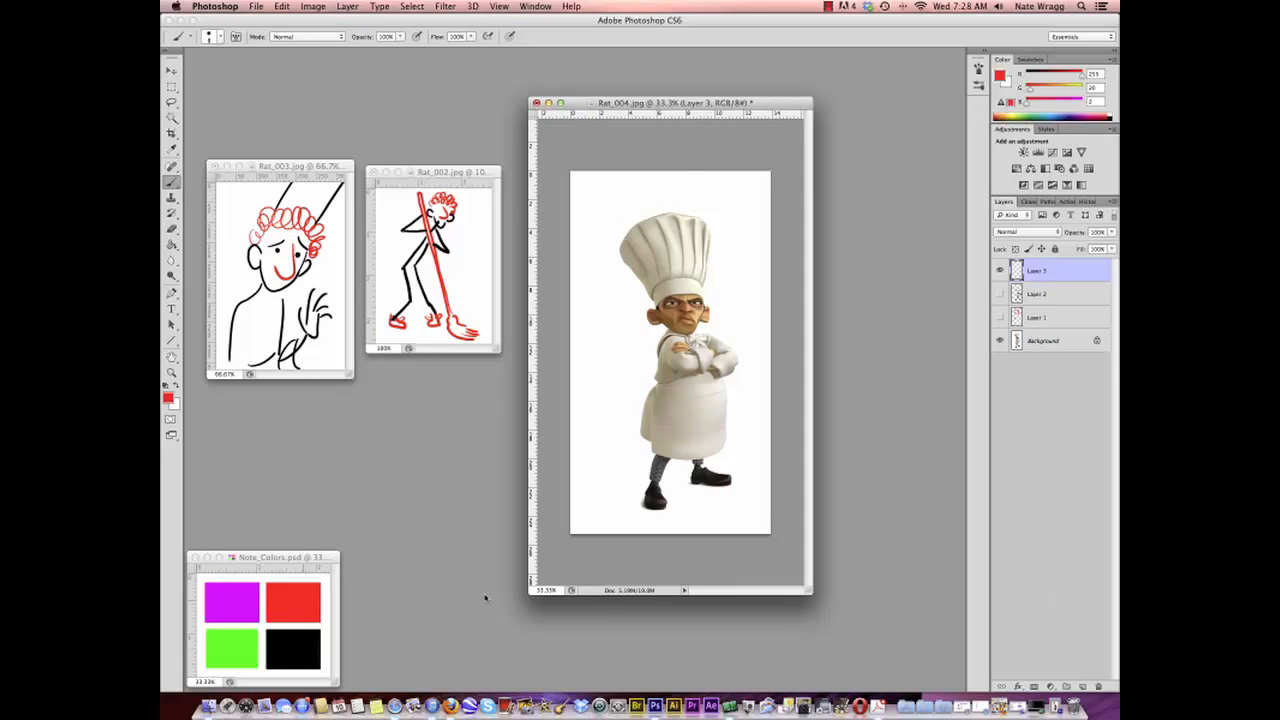
pyautogui.click(210, 36)
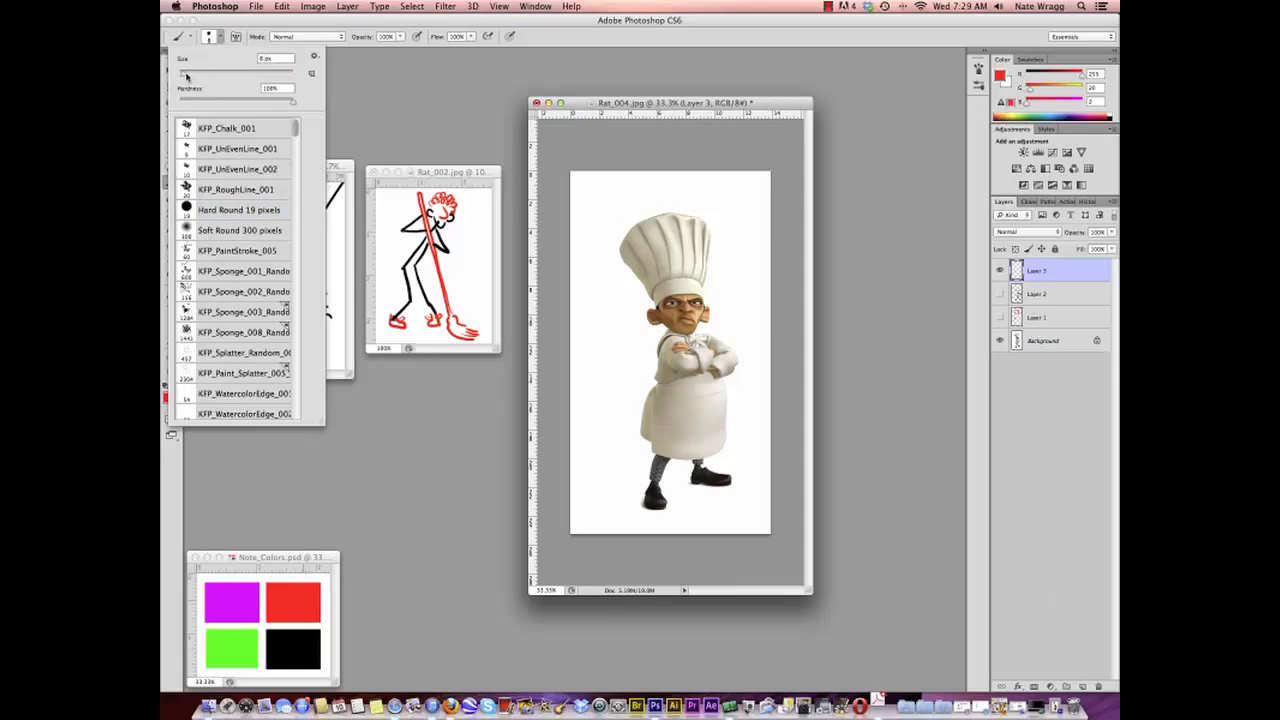
pyautogui.moveTo(663, 296)
pyautogui.mouseDown()
pyautogui.moveTo(710, 296)
pyautogui.moveTo(698, 322)
pyautogui.mouseUp()
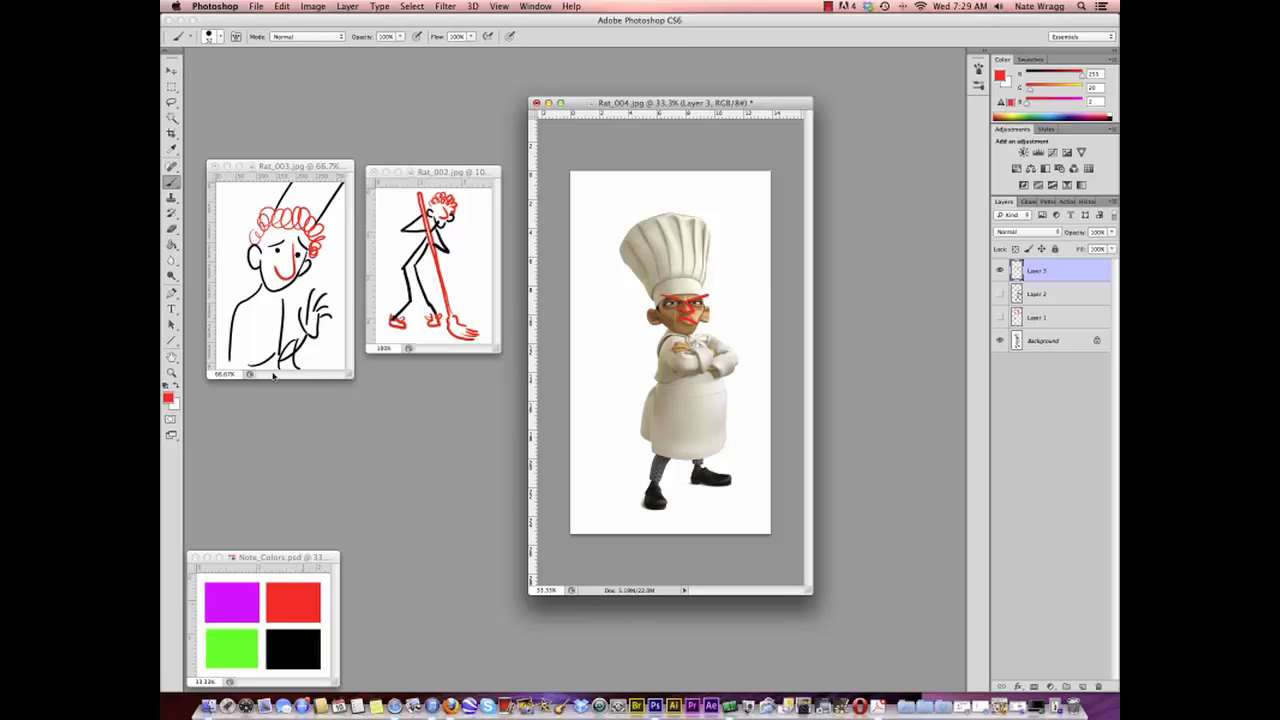
# Step: Outline the chef's hat, head, ears, crossed arms, apron, coat sides, legs and shoes in Rat_004.jpg with black sampled from Note_Colors.psd
pyautogui.click(177, 389)
pyautogui.keyDown('alt'); pyautogui.click(309, 631); pyautogui.keyUp('alt')
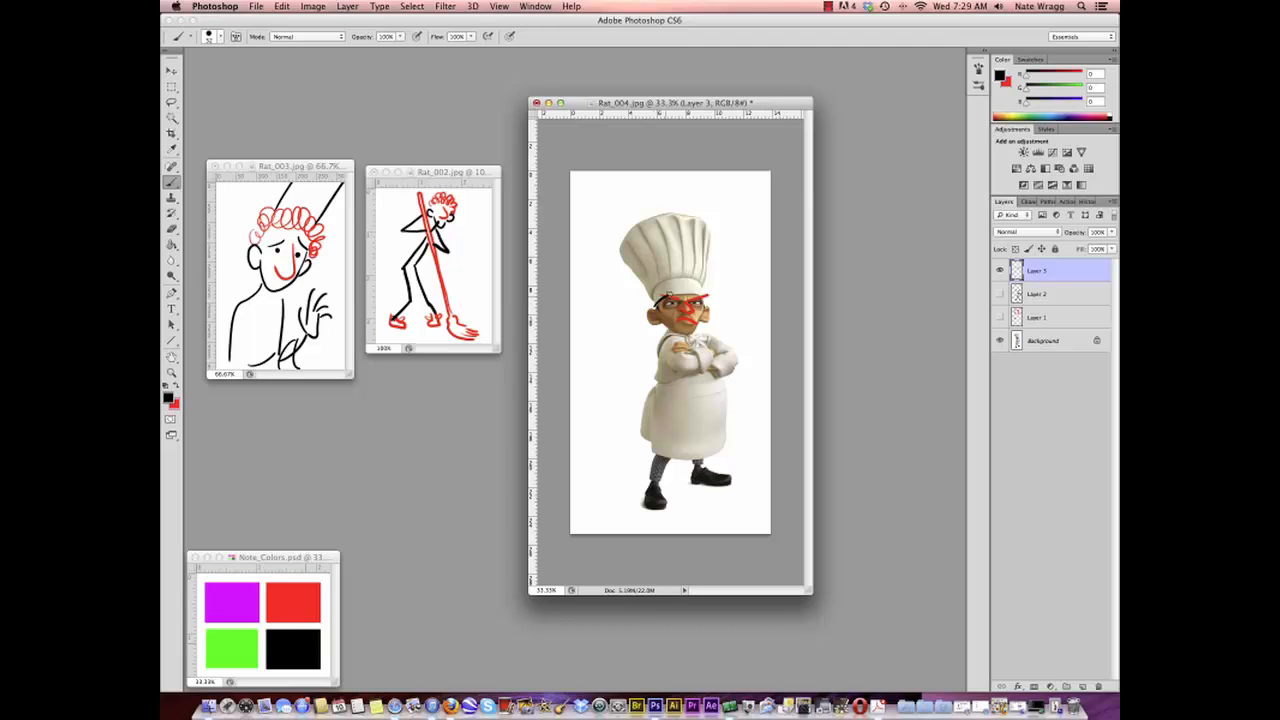
pyautogui.moveTo(662, 297)
pyautogui.mouseDown()
pyautogui.moveTo(705, 295)
pyautogui.moveTo(707, 223)
pyautogui.moveTo(624, 231)
pyautogui.moveTo(612, 258)
pyautogui.moveTo(653, 300)
pyautogui.moveTo(648, 326)
pyautogui.moveTo(710, 322)
pyautogui.moveTo(690, 334)
pyautogui.moveTo(656, 318)
pyautogui.moveTo(716, 362)
pyautogui.moveTo(742, 360)
pyautogui.moveTo(696, 334)
pyautogui.moveTo(674, 350)
pyautogui.moveTo(727, 361)
pyautogui.moveTo(647, 500)
pyautogui.mouseUp()
pyautogui.moveTo(719, 392)
pyautogui.mouseDown()
pyautogui.moveTo(721, 446)
pyautogui.moveTo(658, 455)
pyautogui.moveTo(697, 477)
pyautogui.moveTo(739, 475)
pyautogui.moveTo(645, 497)
pyautogui.moveTo(666, 506)
pyautogui.moveTo(666, 456)
pyautogui.mouseUp()
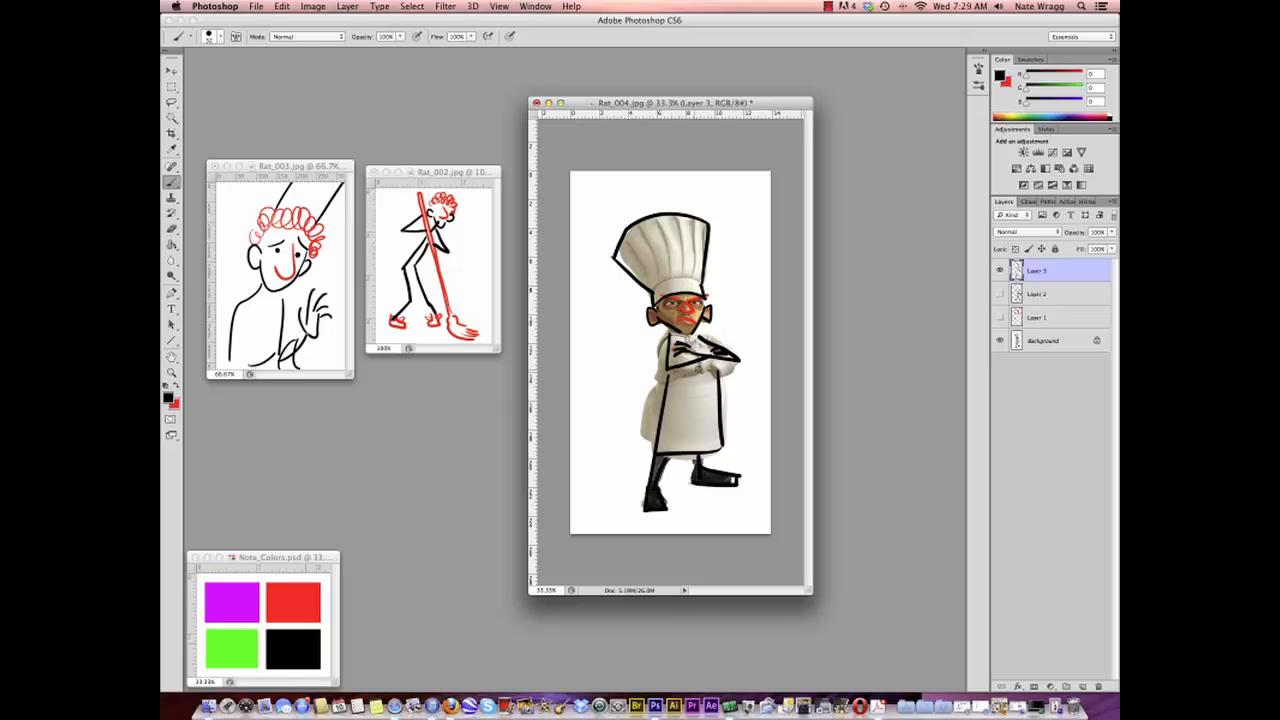
pyautogui.moveTo(663, 378); pyautogui.dragTo(645, 457)
pyautogui.moveTo(724, 376); pyautogui.dragTo(727, 453)
# Step: Add a layer directly above the Background in Rat_004.jpg and fill it with white to isolate the chef's line drawing
pyautogui.click(1038, 341)
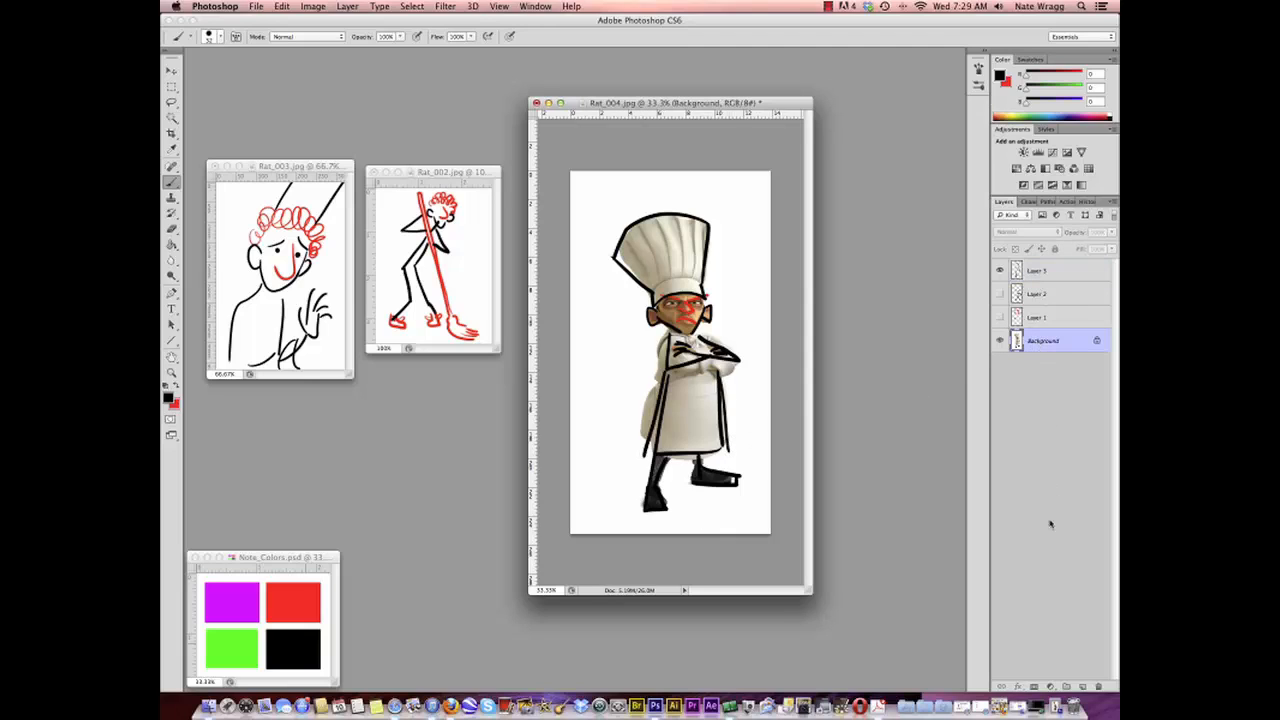
pyautogui.click(1080, 686)
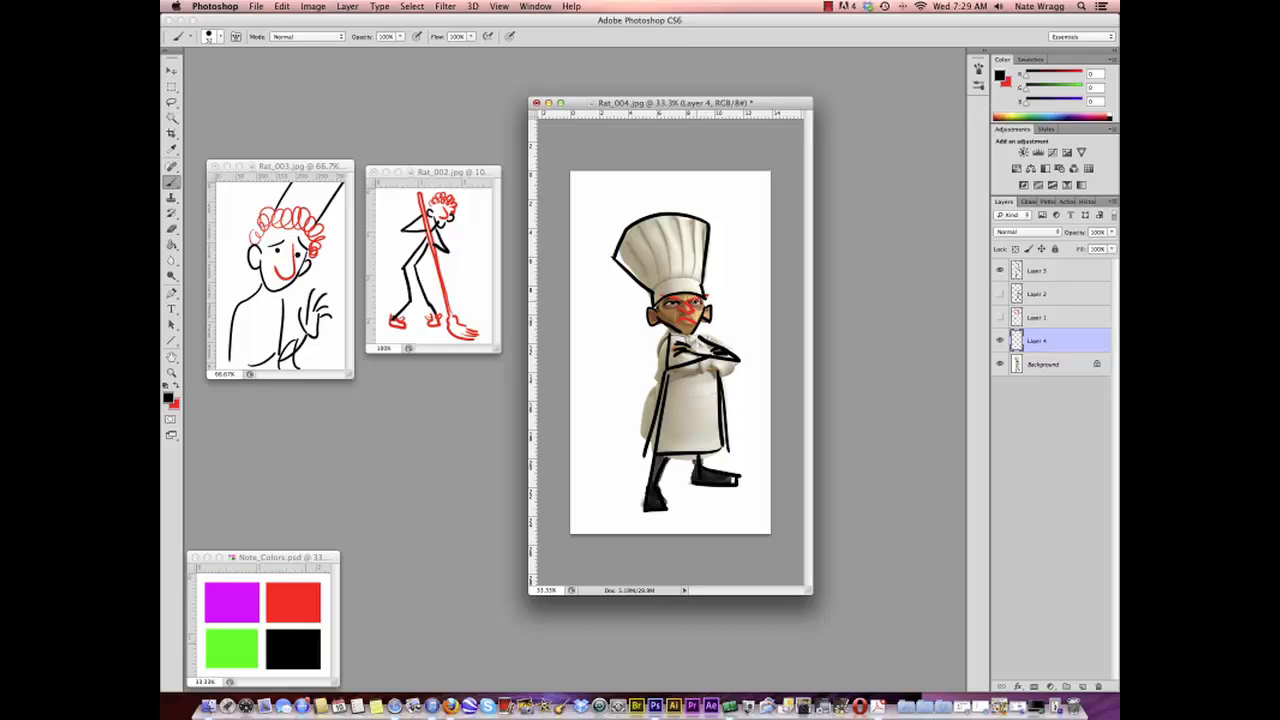
pyautogui.click(1037, 364)
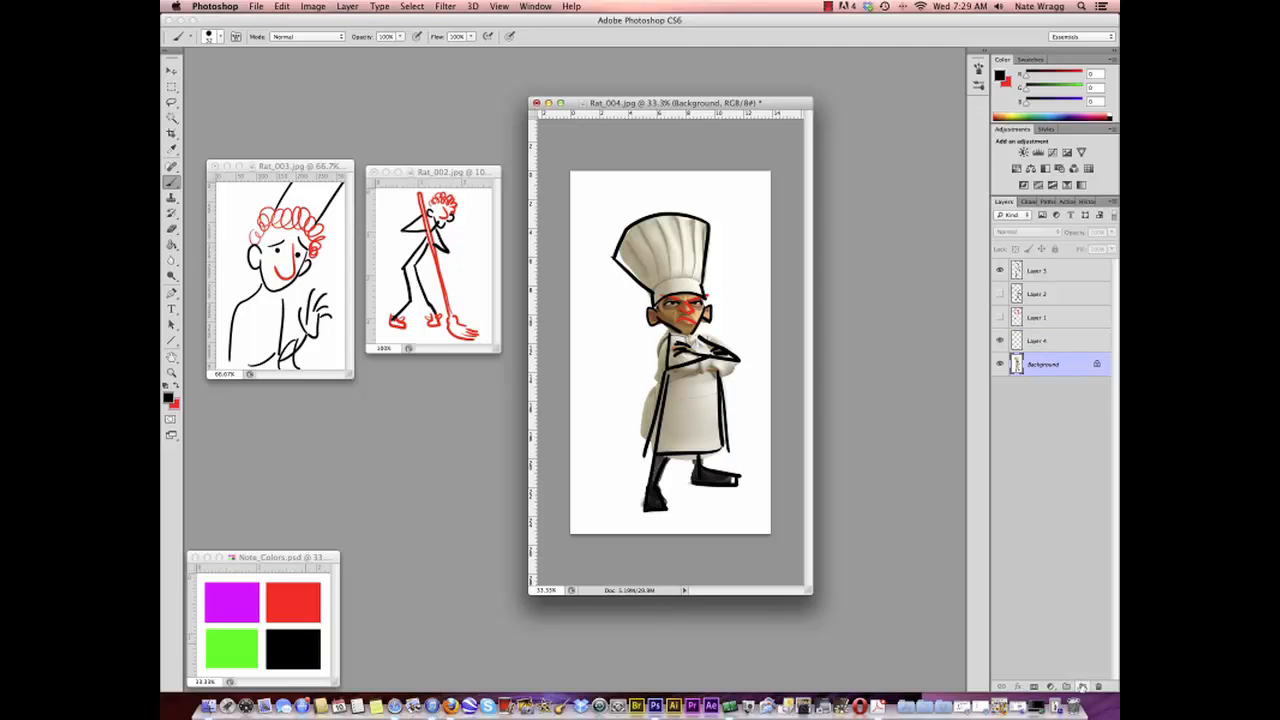
pyautogui.click(1084, 686)
pyautogui.press('d')
pyautogui.press('x')
pyautogui.press('g')
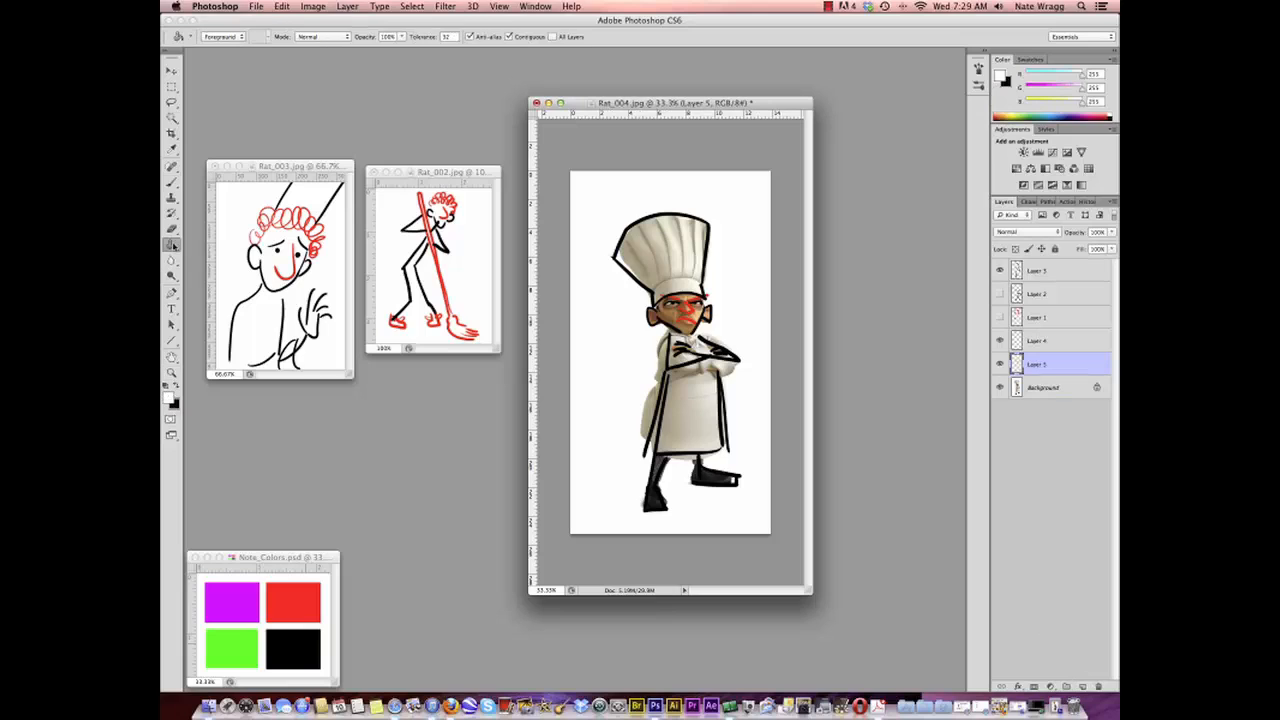
pyautogui.click(700, 421)
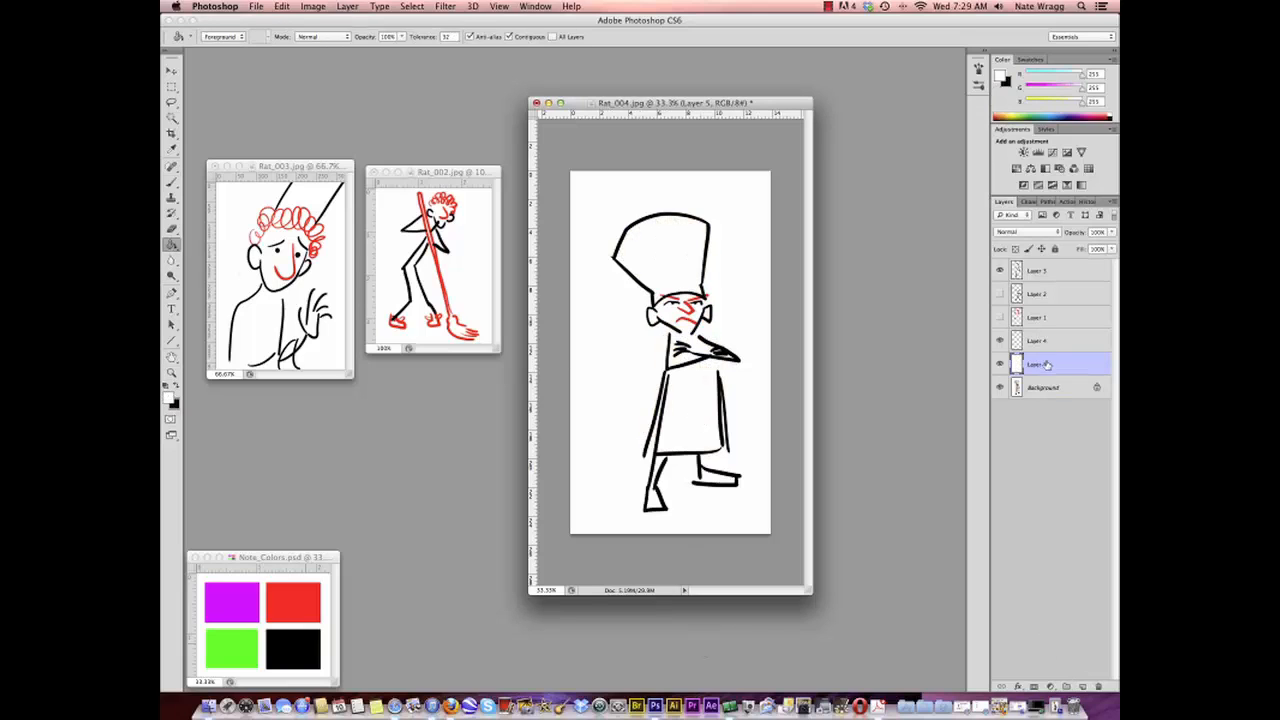
# Step: Move Layer 4 directly beneath Layer 3 in Rat_004.jpg and merge the two layers
pyautogui.moveTo(1040, 344); pyautogui.dragTo(1052, 280)
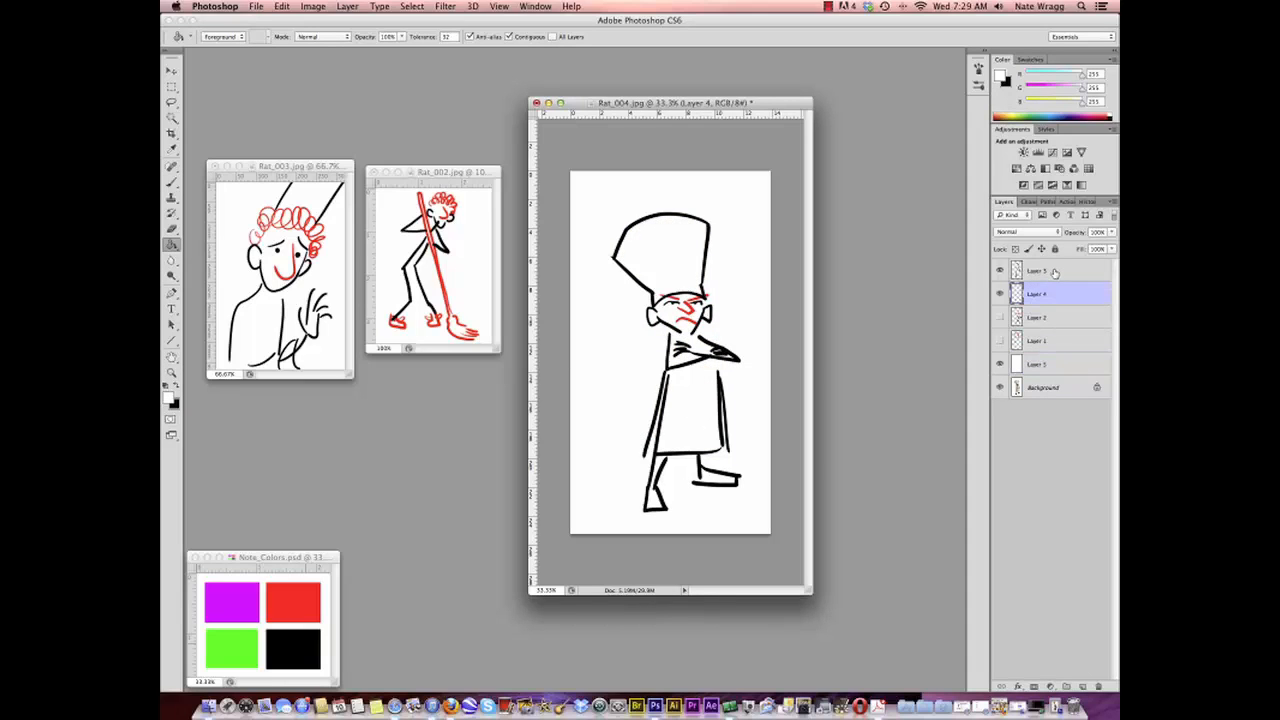
pyautogui.keyDown('shift'); pyautogui.click(1054, 272); pyautogui.keyUp('shift')
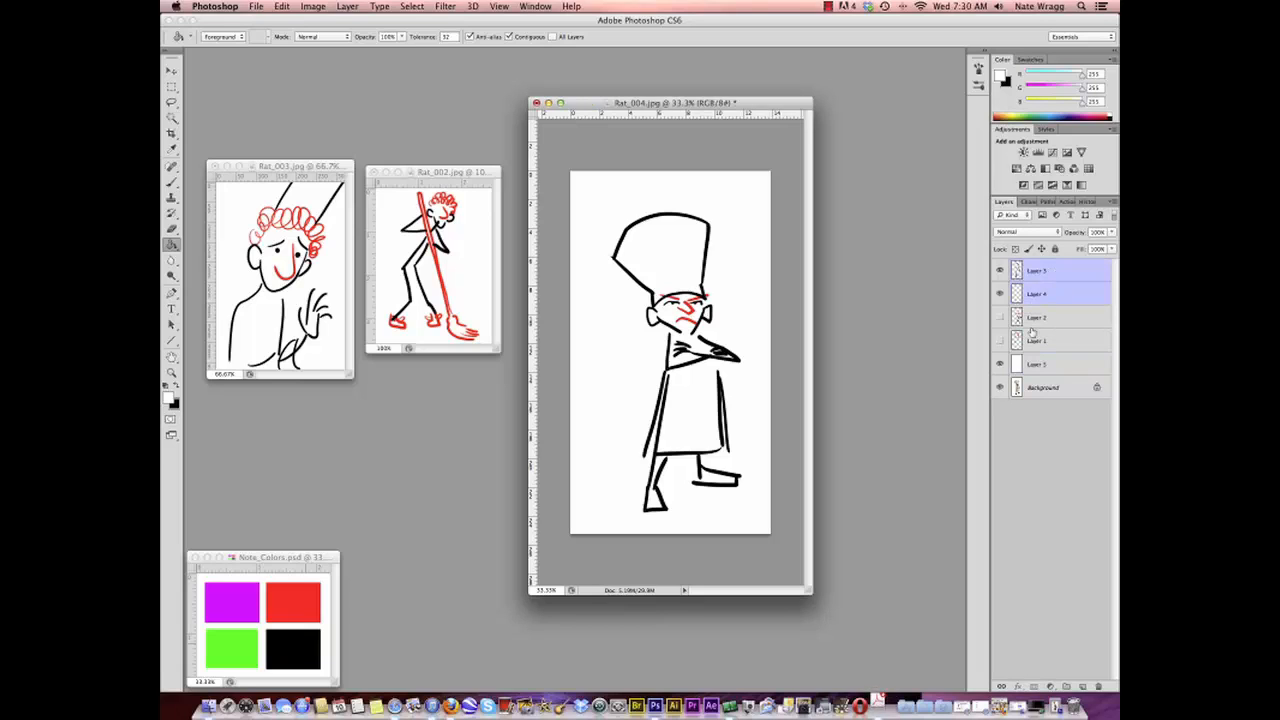
pyautogui.press('super+e')
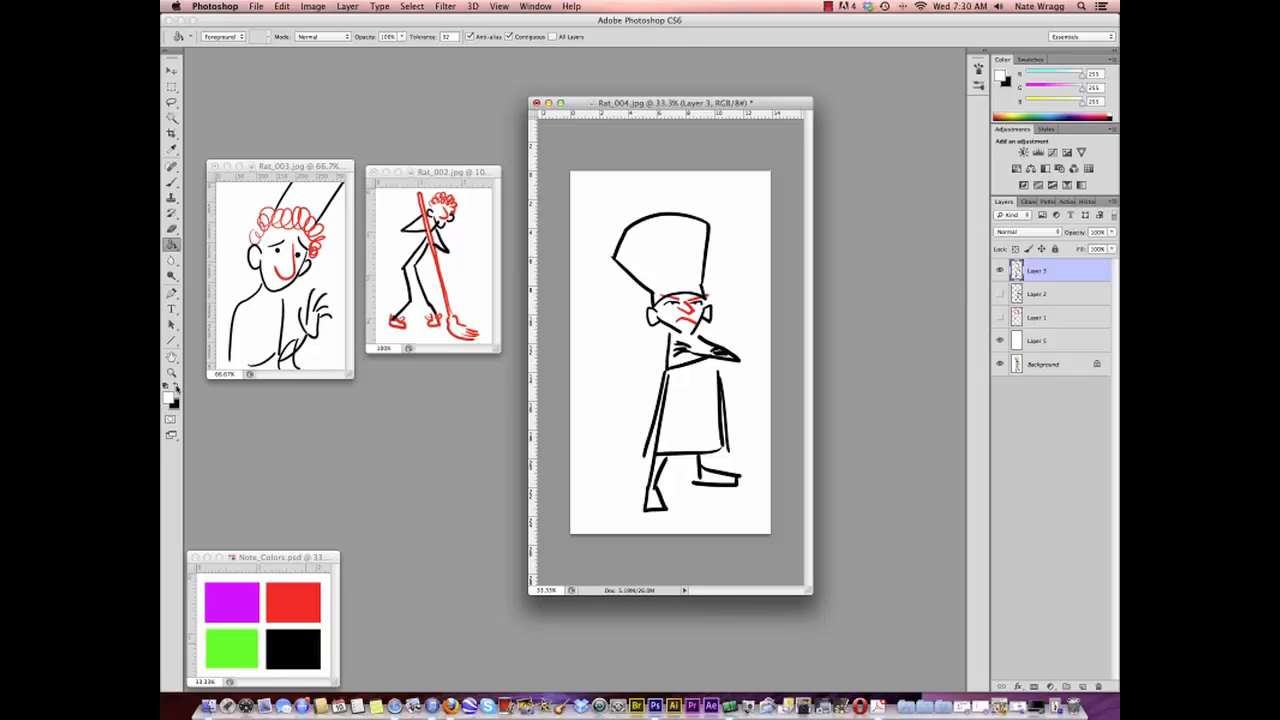
# Step: On a new top layer in Rat_004.jpg, paint black arrows pointing at the chef's hat, brow, crossed arms and shoe, and downward along both coat sides
pyautogui.click(175, 388)
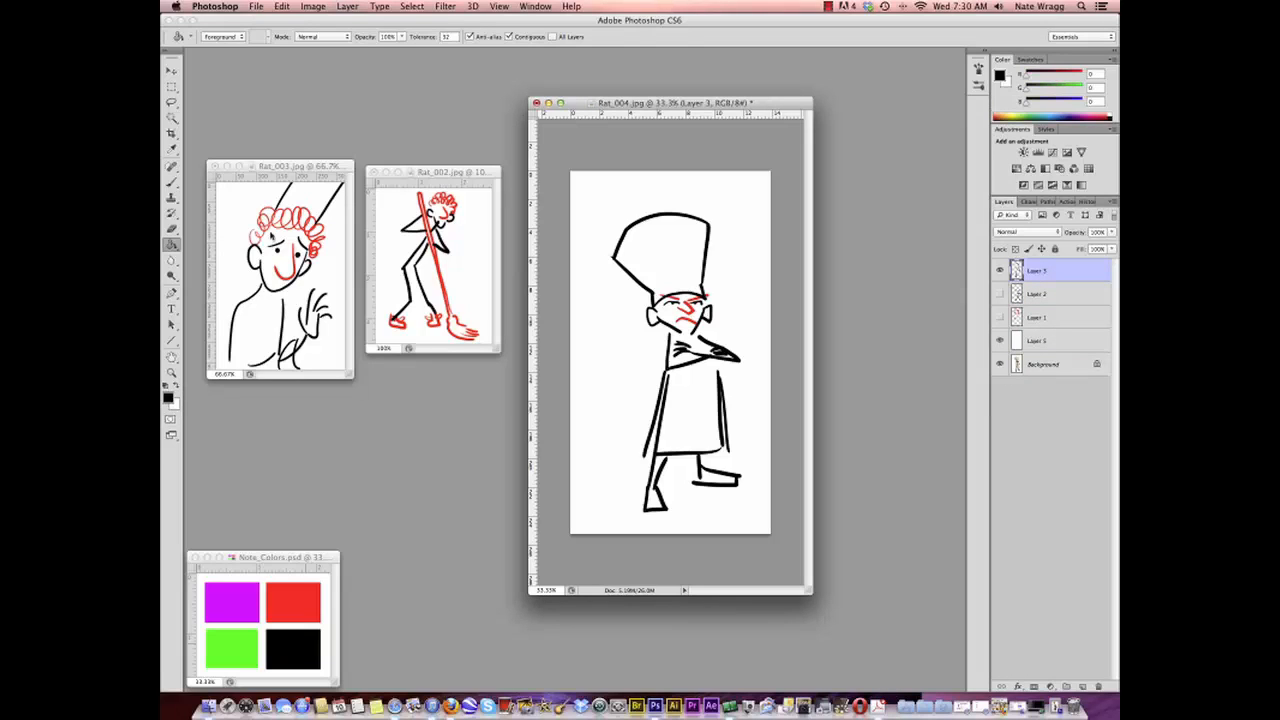
pyautogui.click(1082, 688)
pyautogui.click(172, 187)
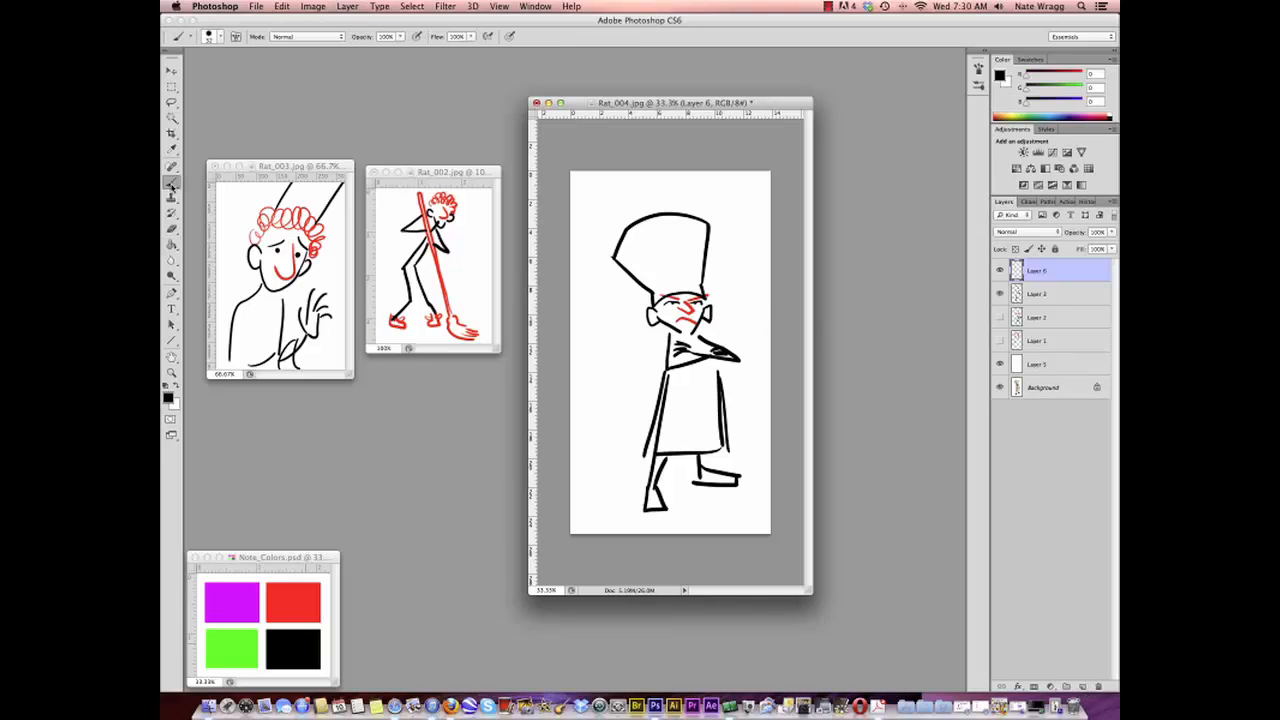
pyautogui.moveTo(733, 272)
pyautogui.mouseDown()
pyautogui.moveTo(711, 291)
pyautogui.moveTo(722, 289)
pyautogui.mouseUp()
pyautogui.moveTo(753, 230); pyautogui.dragTo(717, 239)
pyautogui.moveTo(717, 240); pyautogui.dragTo(735, 244)
pyautogui.moveTo(590, 350); pyautogui.dragTo(655, 348)
pyautogui.moveTo(641, 340)
pyautogui.mouseDown()
pyautogui.moveTo(656, 348)
pyautogui.moveTo(643, 357)
pyautogui.mouseUp()
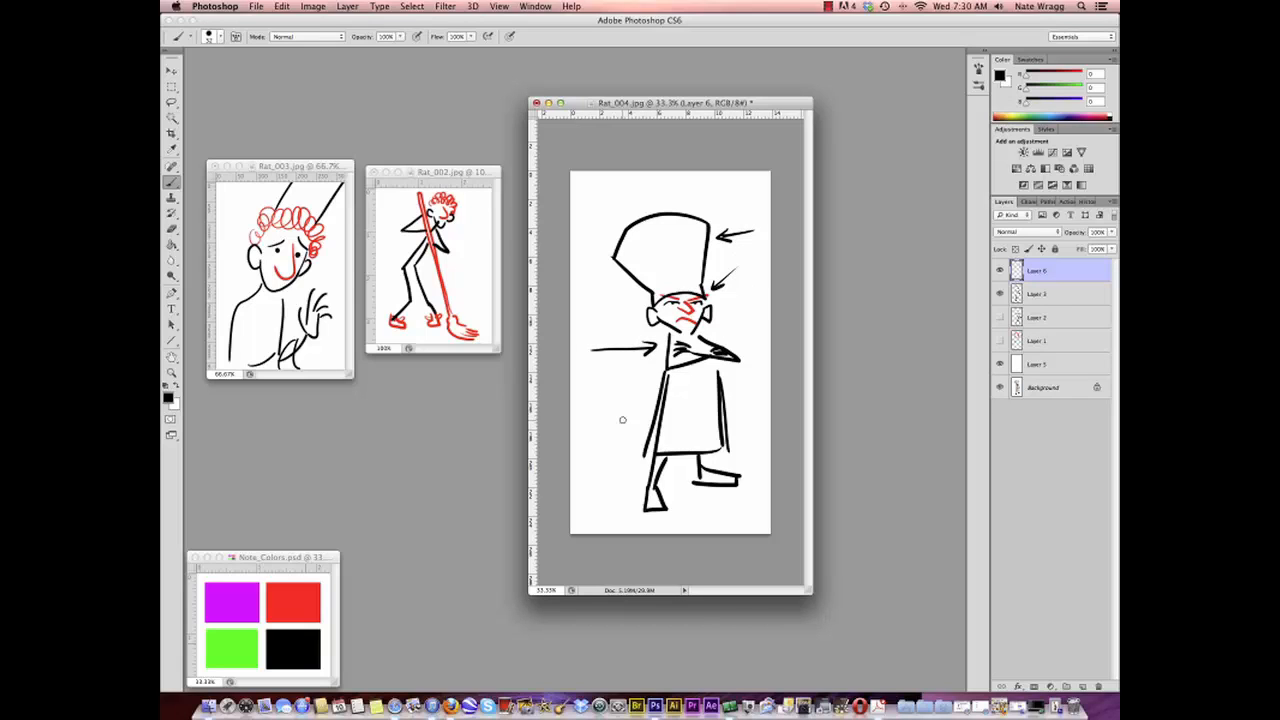
pyautogui.moveTo(585, 508); pyautogui.dragTo(624, 505)
pyautogui.moveTo(624, 505); pyautogui.dragTo(616, 512)
pyautogui.moveTo(638, 396); pyautogui.dragTo(615, 470)
pyautogui.moveTo(609, 448); pyautogui.dragTo(615, 470)
pyautogui.moveTo(737, 383); pyautogui.dragTo(751, 450)
pyautogui.moveTo(751, 450); pyautogui.dragTo(755, 420)
pyautogui.click(171, 372)
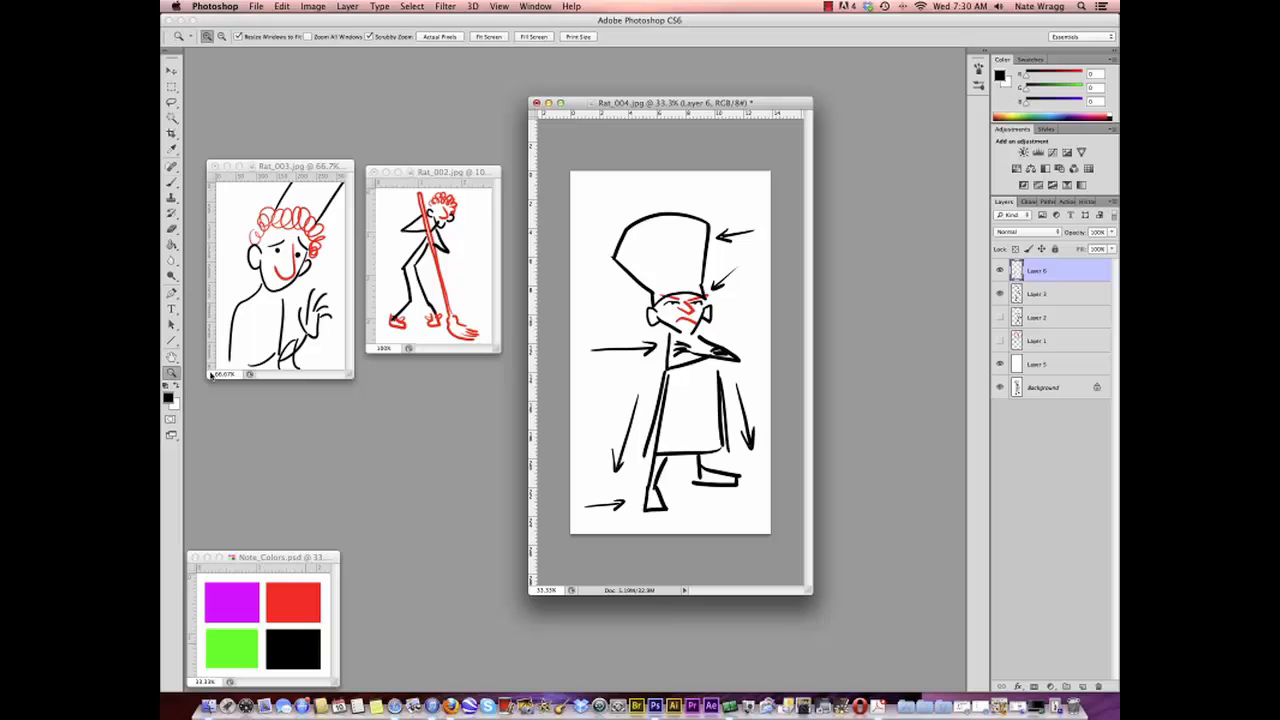
# Step: Enlarge Rat_002.jpg to 200%, reduce Rat_004.jpg to 25%, and arrange both document windows side by side
pyautogui.click(462, 173)
pyautogui.click(458, 245)
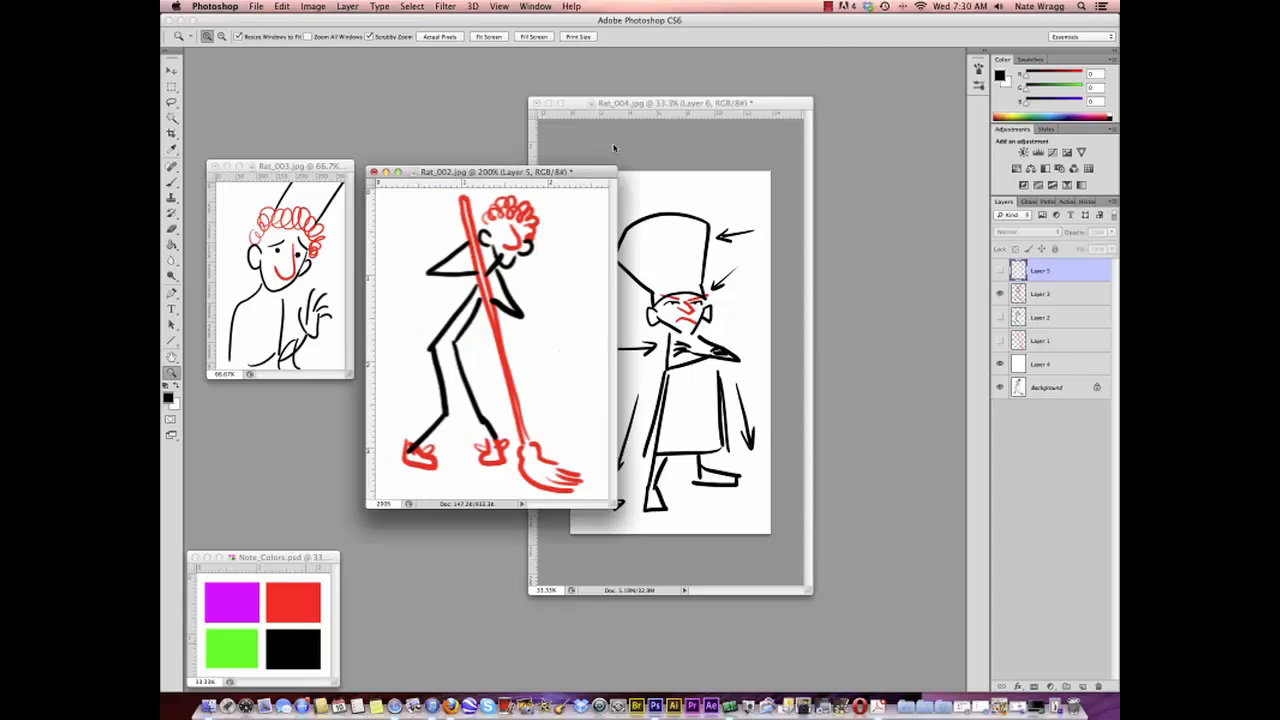
pyautogui.click(655, 108)
pyautogui.moveTo(700, 104); pyautogui.dragTo(772, 209)
pyautogui.keyDown('alt'); pyautogui.click(771, 176); pyautogui.keyUp('alt')
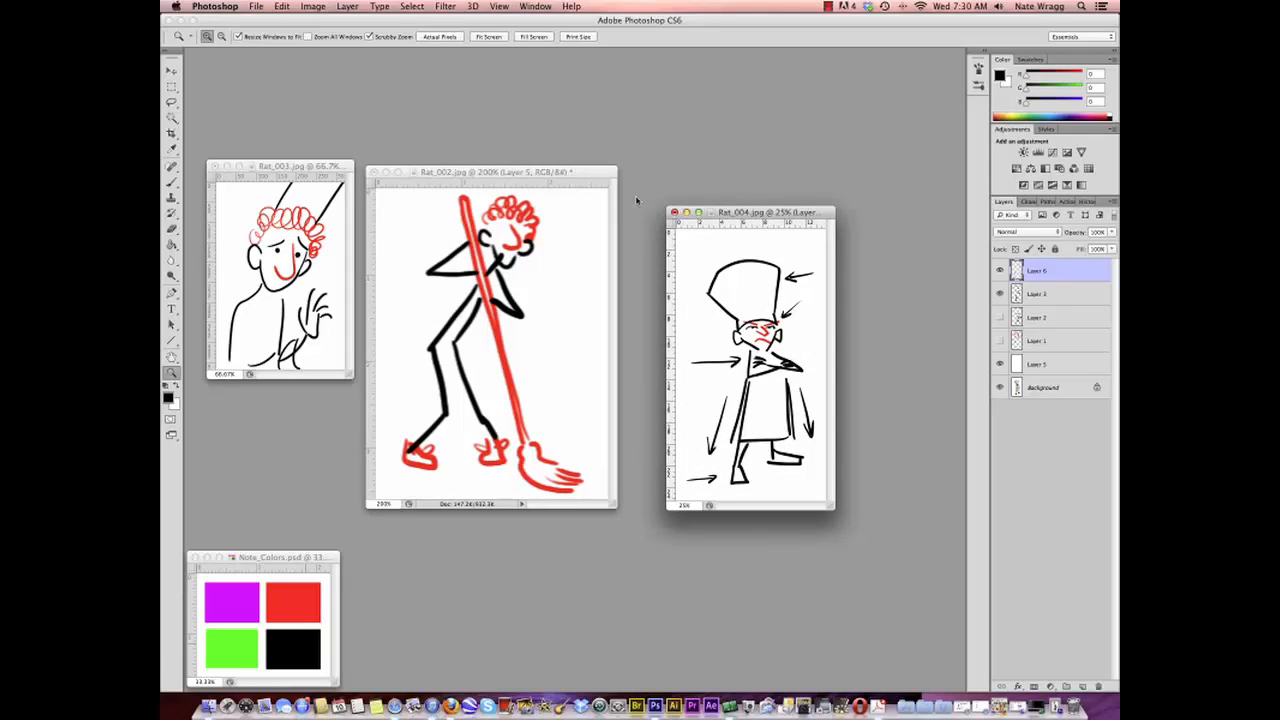
pyautogui.moveTo(569, 175); pyautogui.dragTo(610, 179)
pyautogui.click(768, 207)
pyautogui.moveTo(769, 210); pyautogui.dragTo(770, 217)
pyautogui.moveTo(831, 507); pyautogui.dragTo(842, 512)
pyautogui.moveTo(648, 511); pyautogui.dragTo(655, 516)
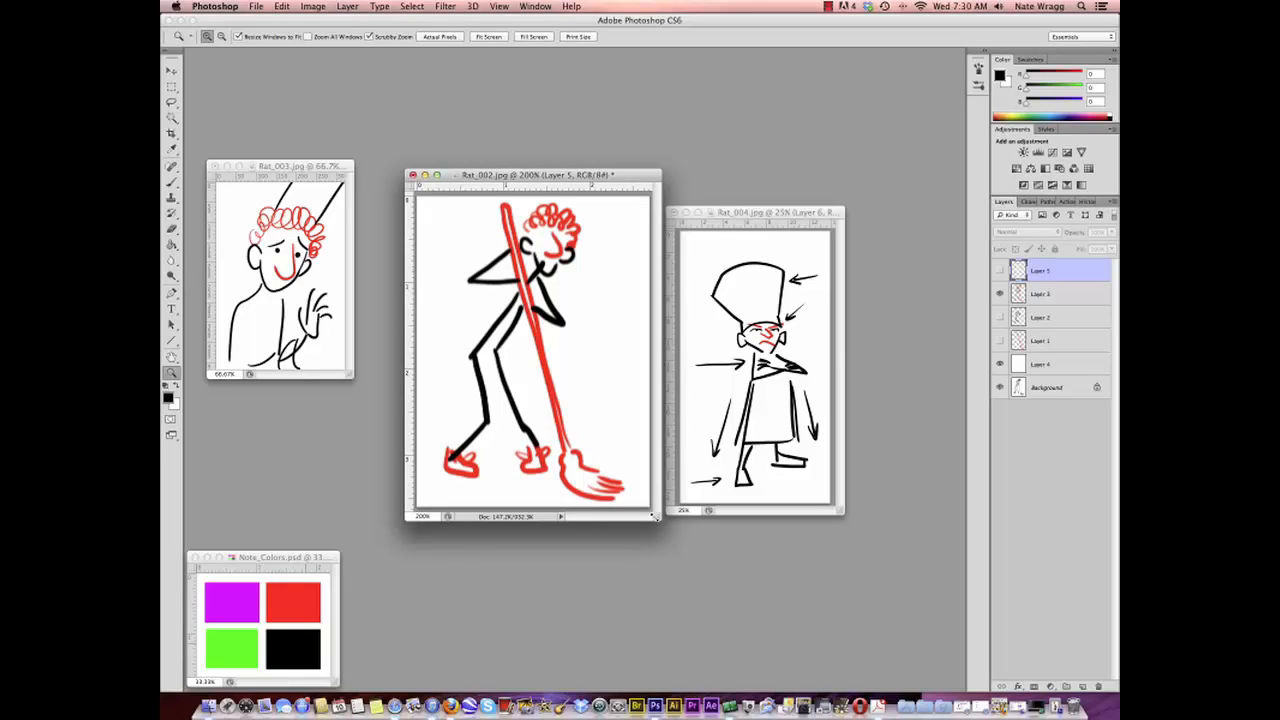
pyautogui.moveTo(594, 177); pyautogui.dragTo(587, 174)
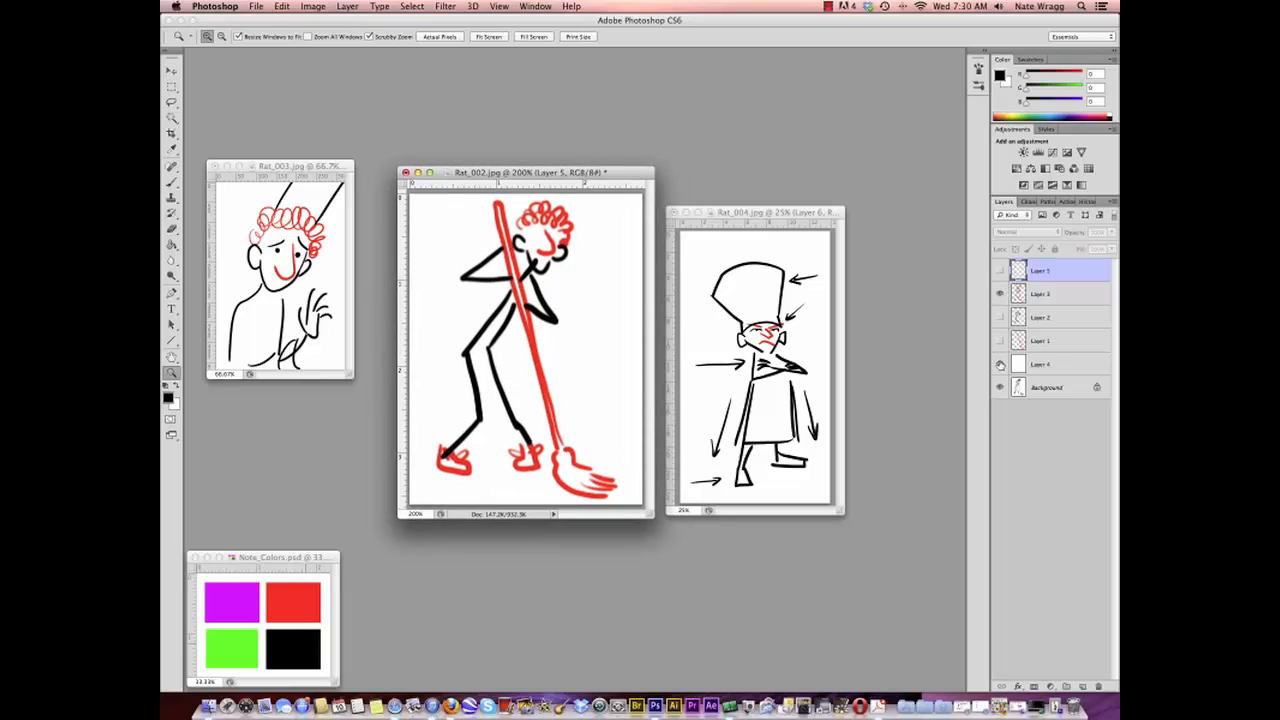
# Step: Hide the drawing, arrow and white layers in Rat_002.jpg, Rat_004.jpg and Rat_003.jpg so only each Background shows
pyautogui.click(1000, 365)
pyautogui.click(998, 292)
pyautogui.click(798, 212)
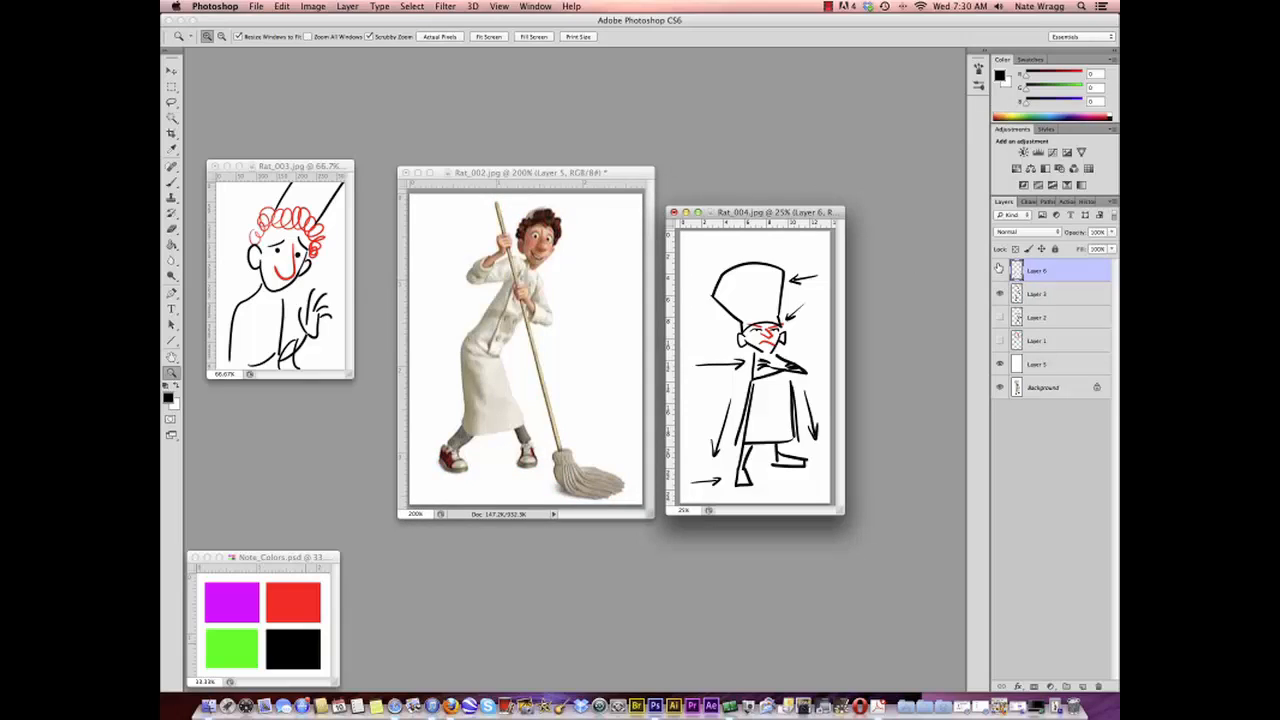
pyautogui.moveTo(999, 271); pyautogui.dragTo(999, 368)
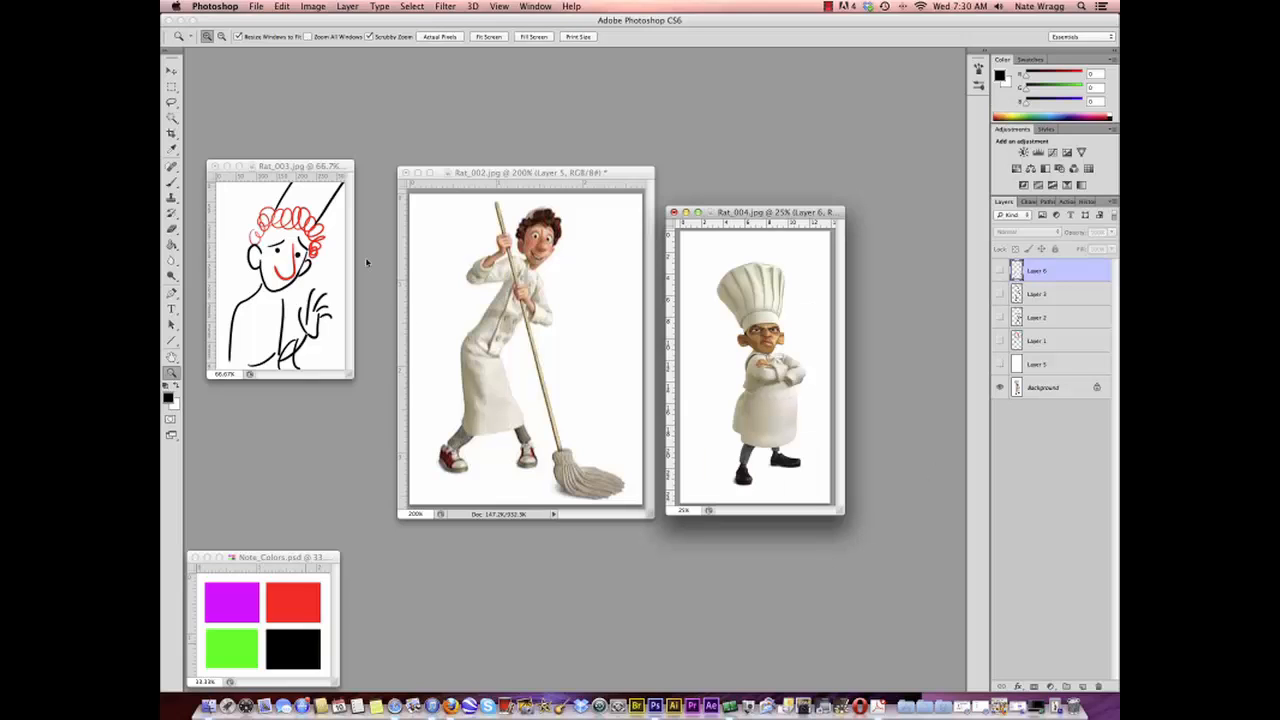
pyautogui.click(309, 166)
pyautogui.moveTo(999, 271); pyautogui.dragTo(1003, 366)
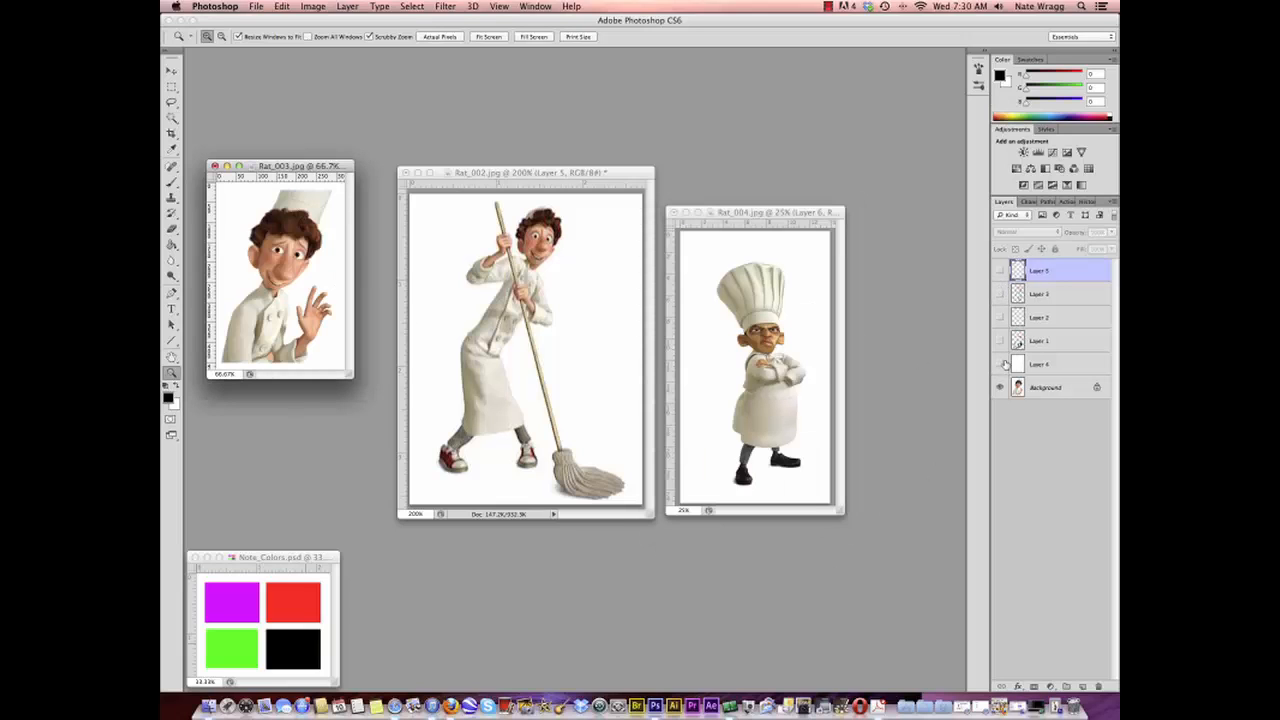
# Step: Move Rat_003.jpg beside Rat_002.jpg and minimise all three character reference images, leaving Note_Colors.psd open
pyautogui.moveTo(325, 167); pyautogui.dragTo(361, 303)
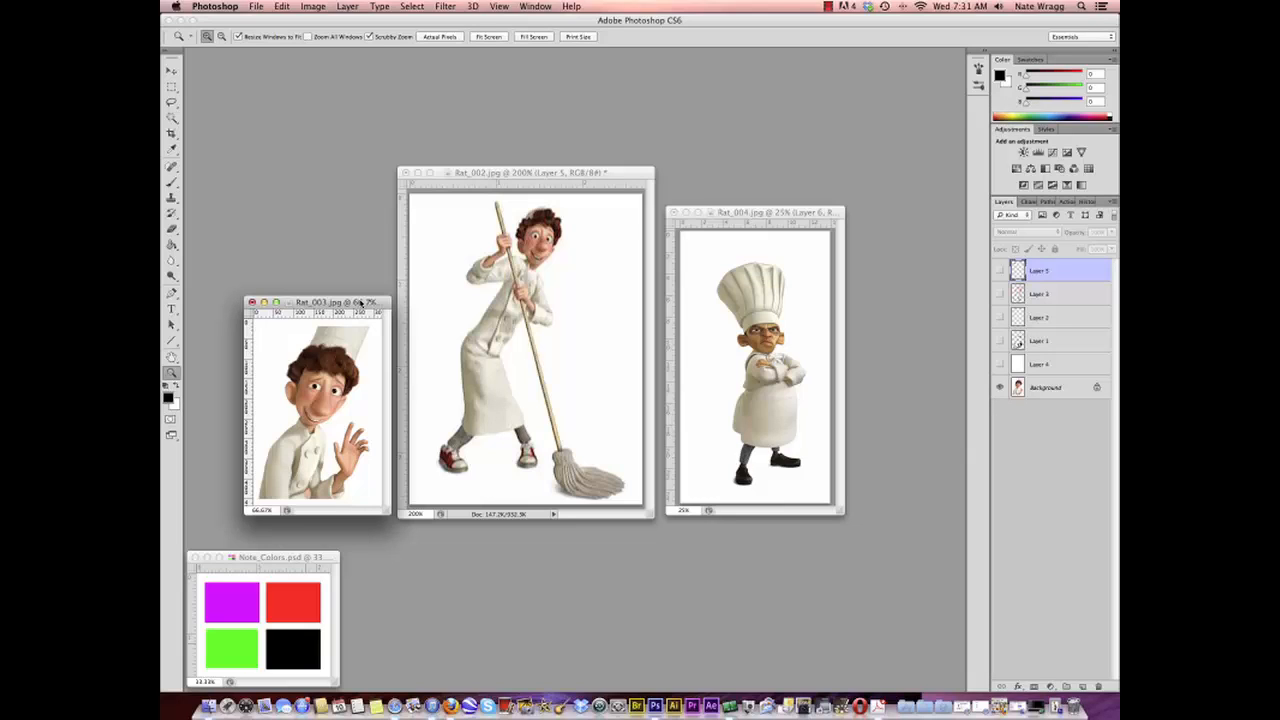
pyautogui.press('super+m')
pyautogui.press('super+m')
pyautogui.click(267, 302)
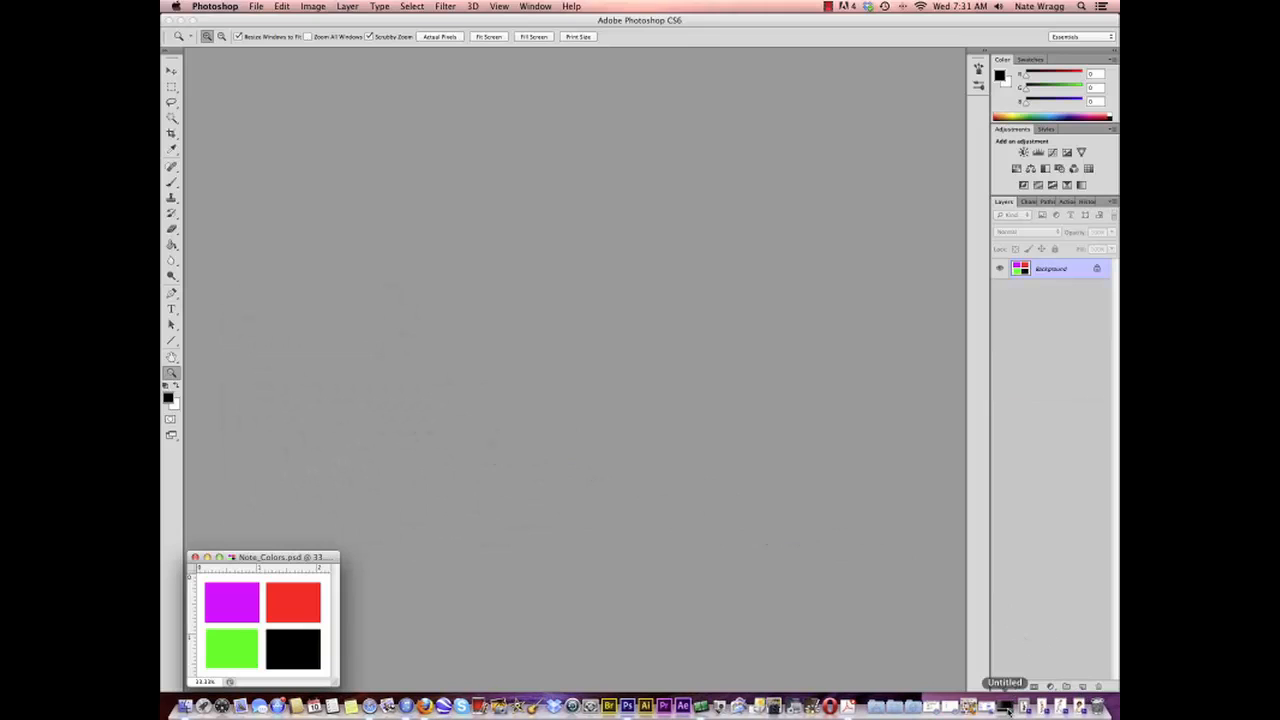
pyautogui.click(830, 7)
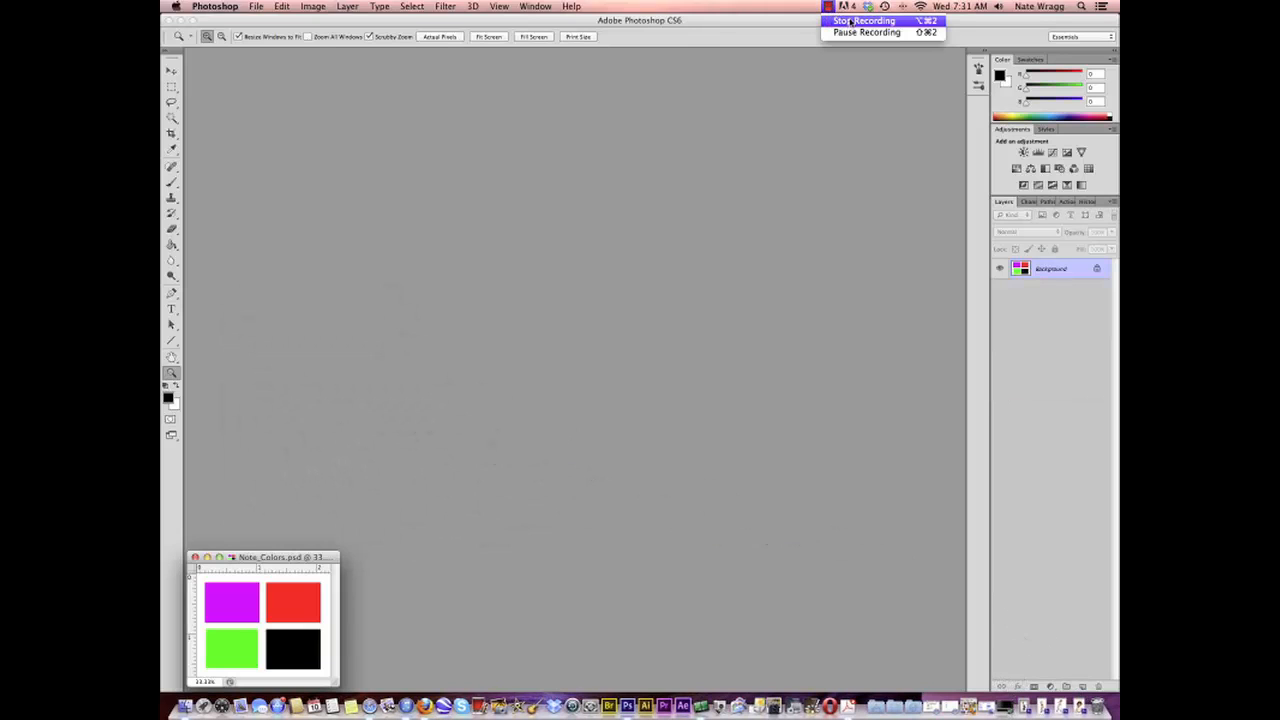
pyautogui.click(850, 20)
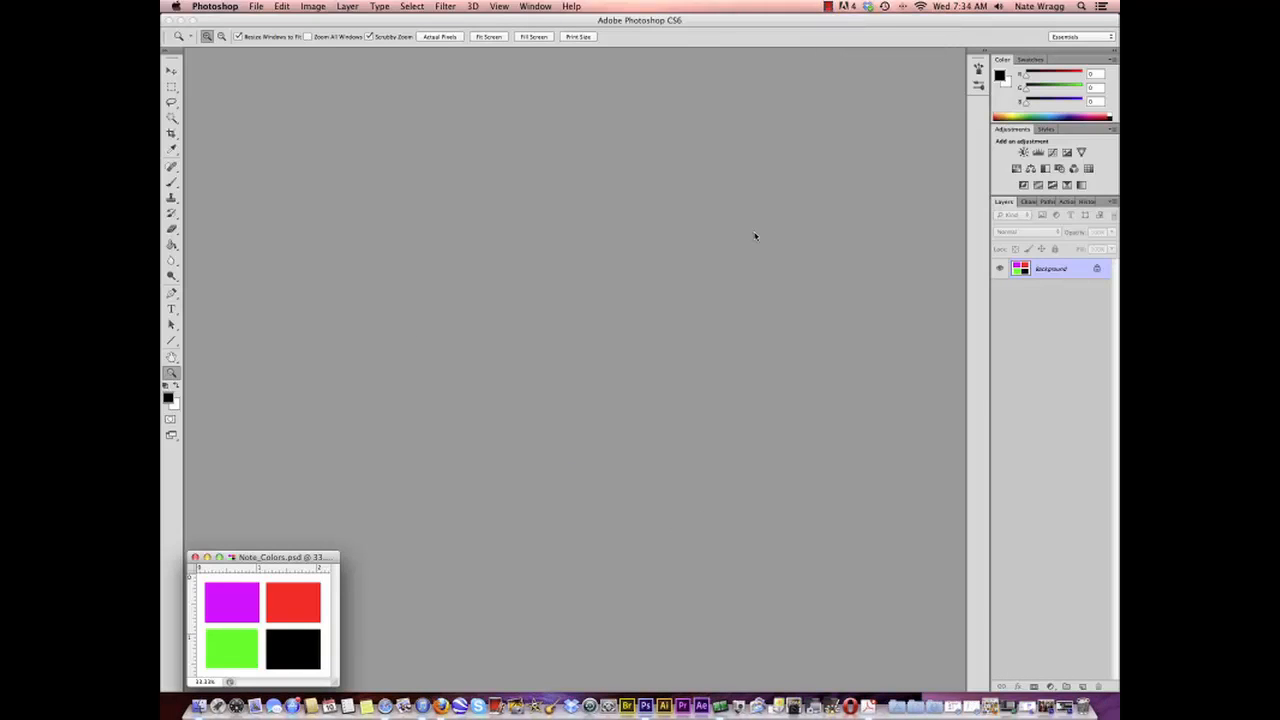
# Step: Restore the minimised Fight-Club image, reposition its window and enlarge it to 50%
pyautogui.click(1046, 707)
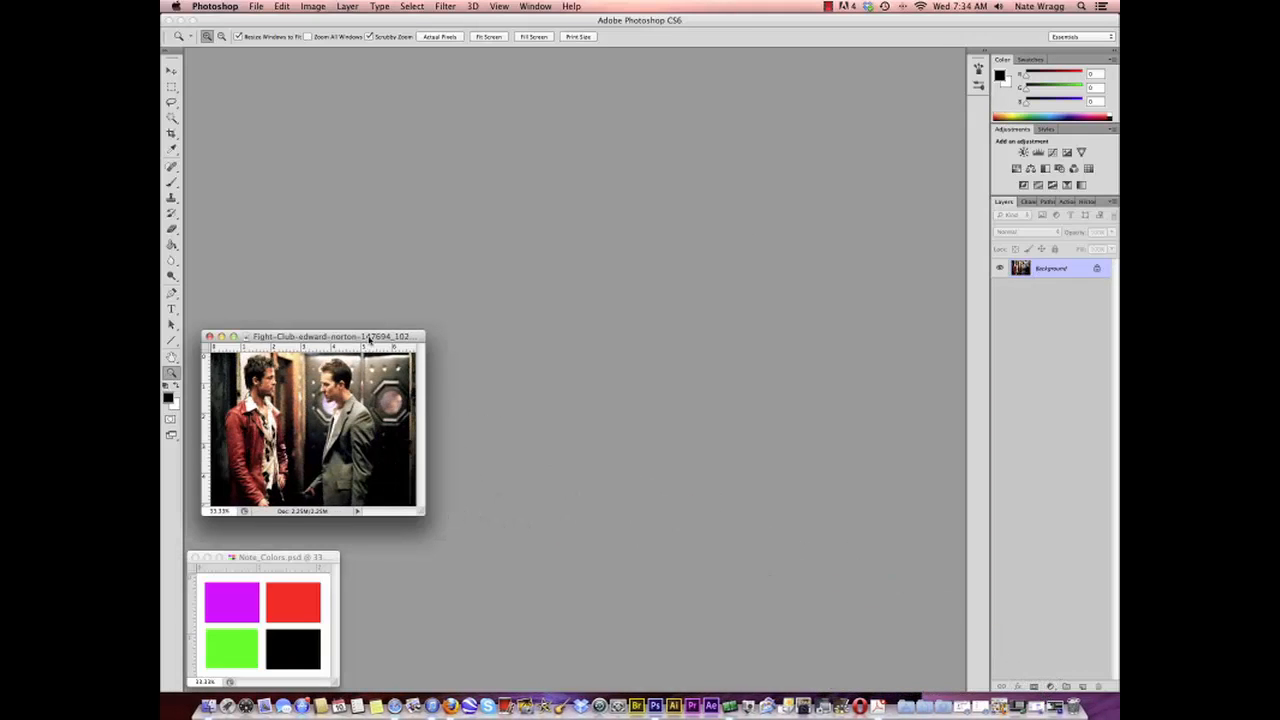
pyautogui.moveTo(369, 339); pyautogui.dragTo(405, 272)
pyautogui.click(345, 358)
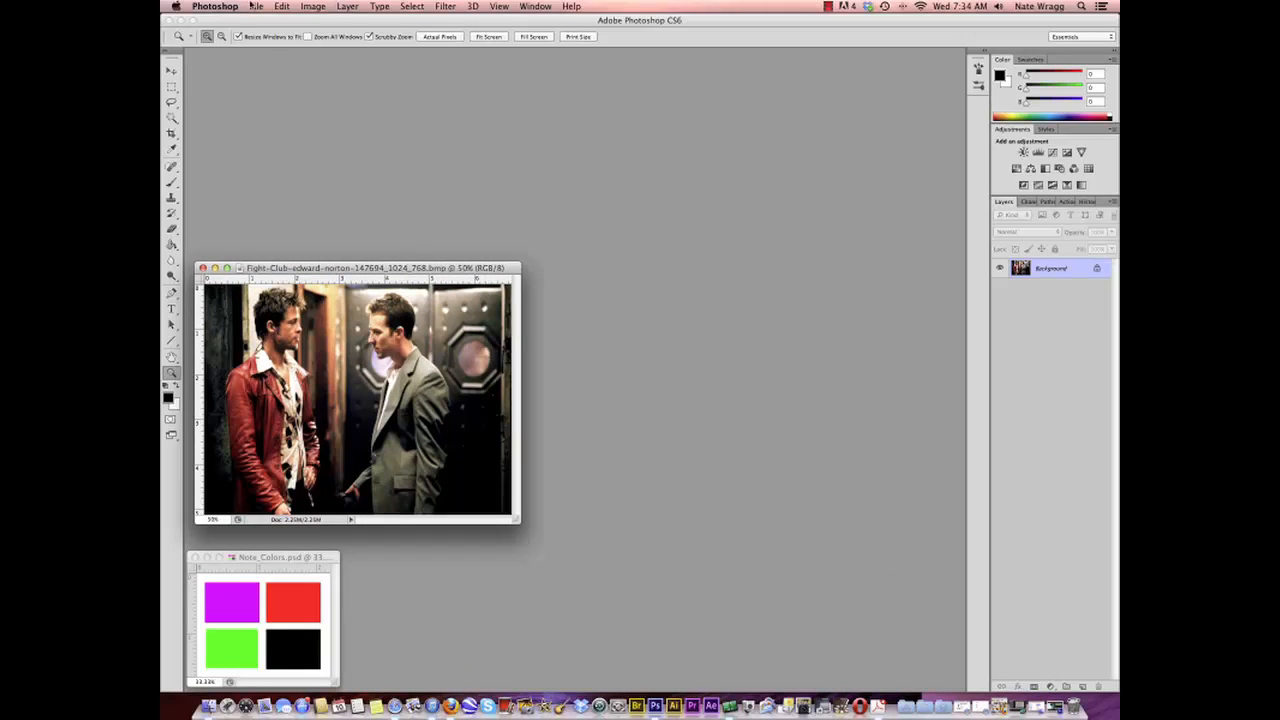
# Step: Create a white 5 × 3 inch RGB document at 300 pixels/inch, rotate it 90° clockwise, and place it beside the photo at 33.3%
pyautogui.click(256, 6)
pyautogui.click(265, 22)
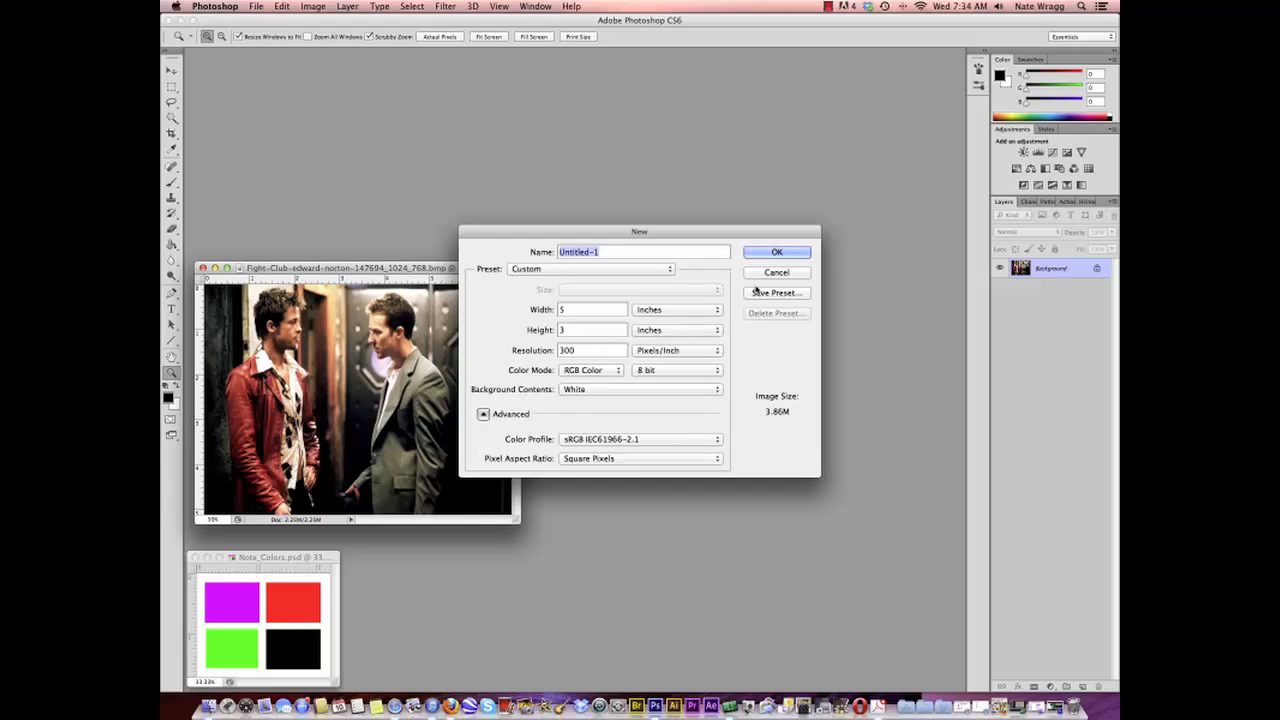
pyautogui.click(774, 254)
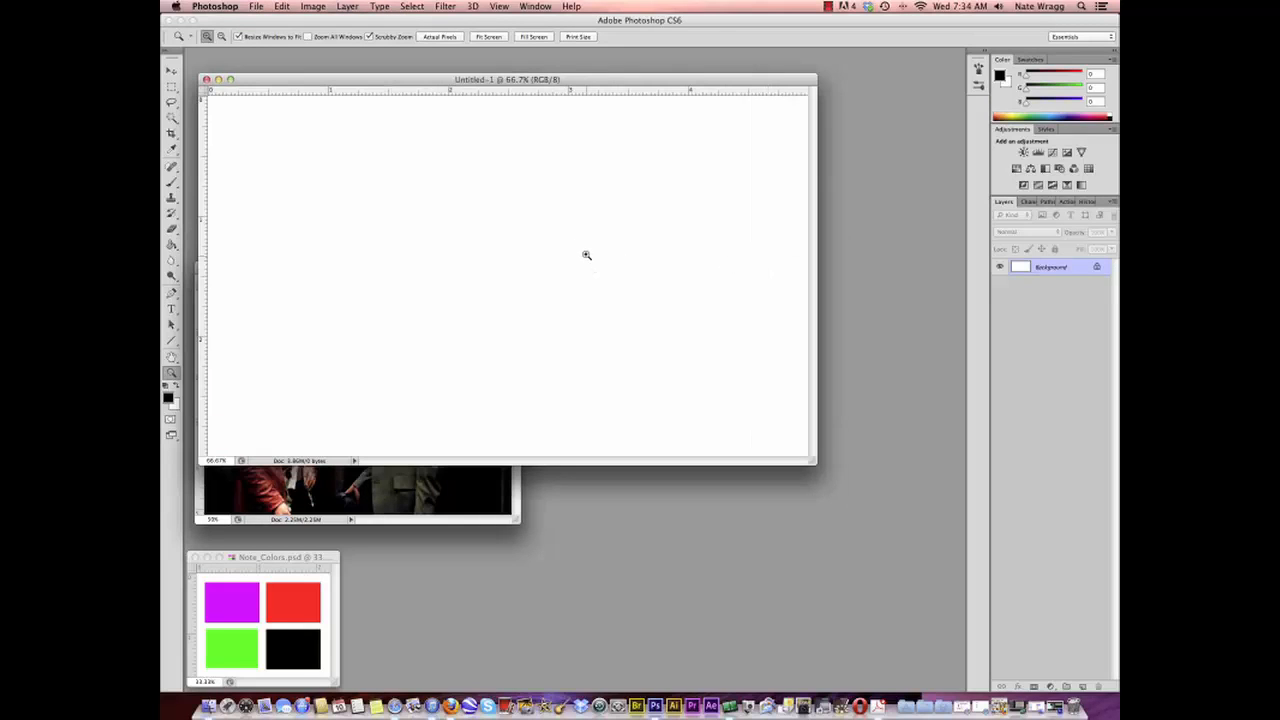
pyautogui.click(313, 6)
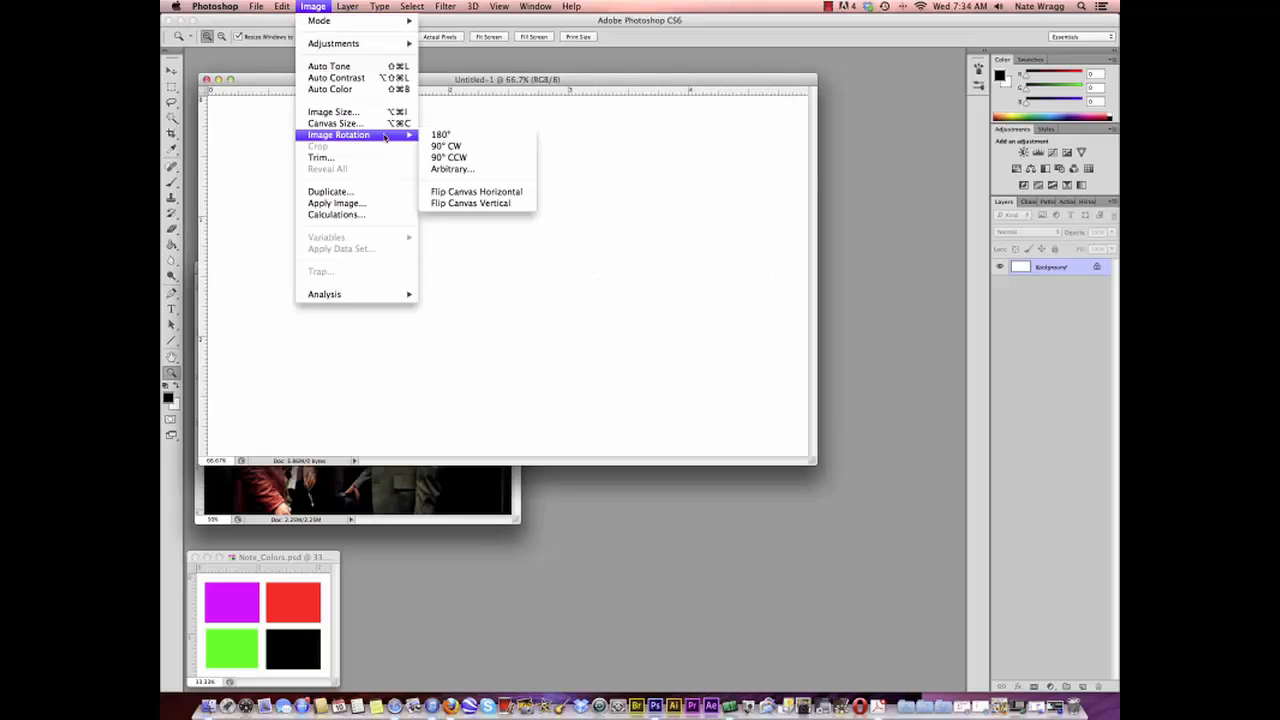
pyautogui.click(477, 149)
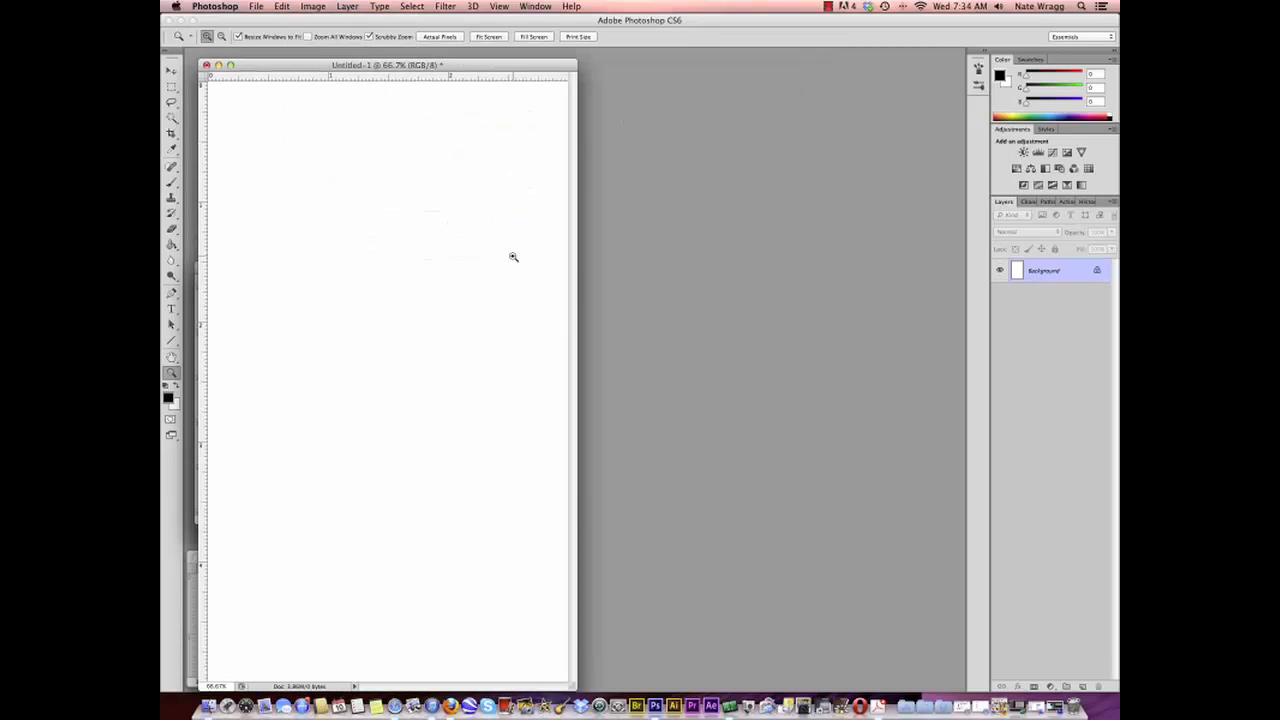
pyautogui.keyDown('alt'); pyautogui.click(437, 343); pyautogui.keyUp('alt')
pyautogui.keyDown('alt'); pyautogui.click(390, 244); pyautogui.keyUp('alt')
pyautogui.moveTo(348, 64); pyautogui.dragTo(693, 148)
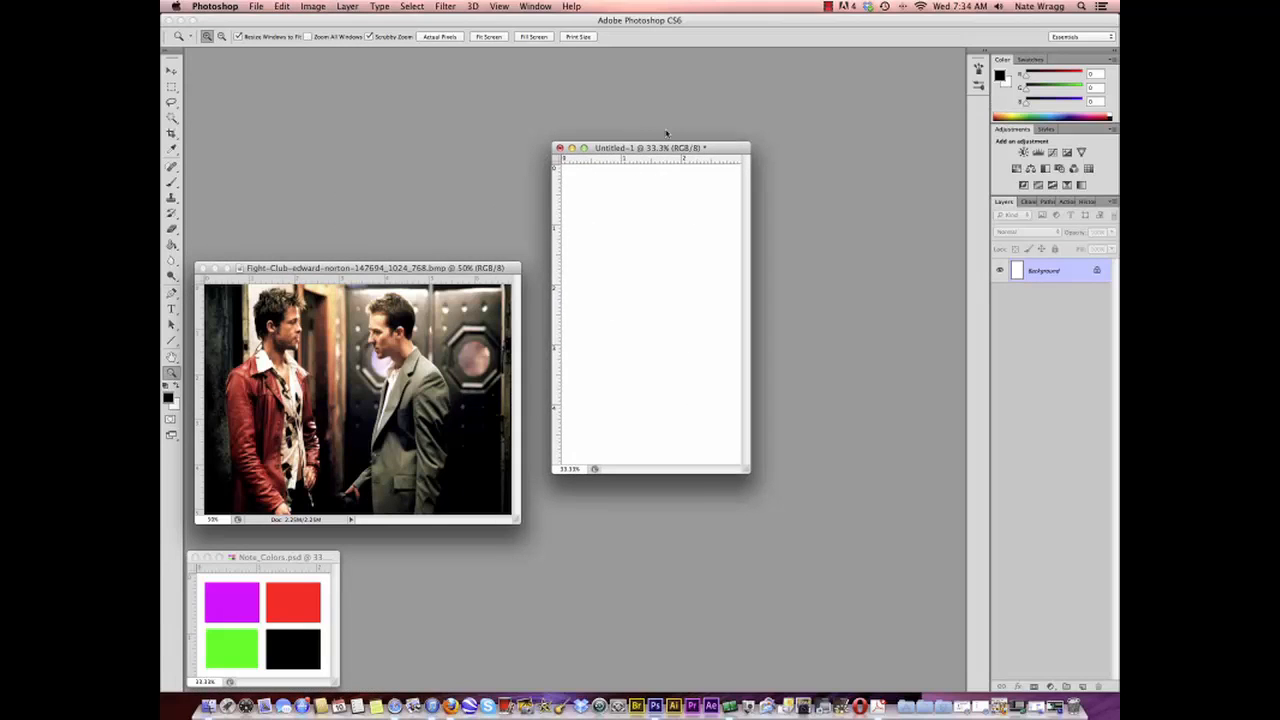
pyautogui.click(313, 6)
pyautogui.click(330, 191)
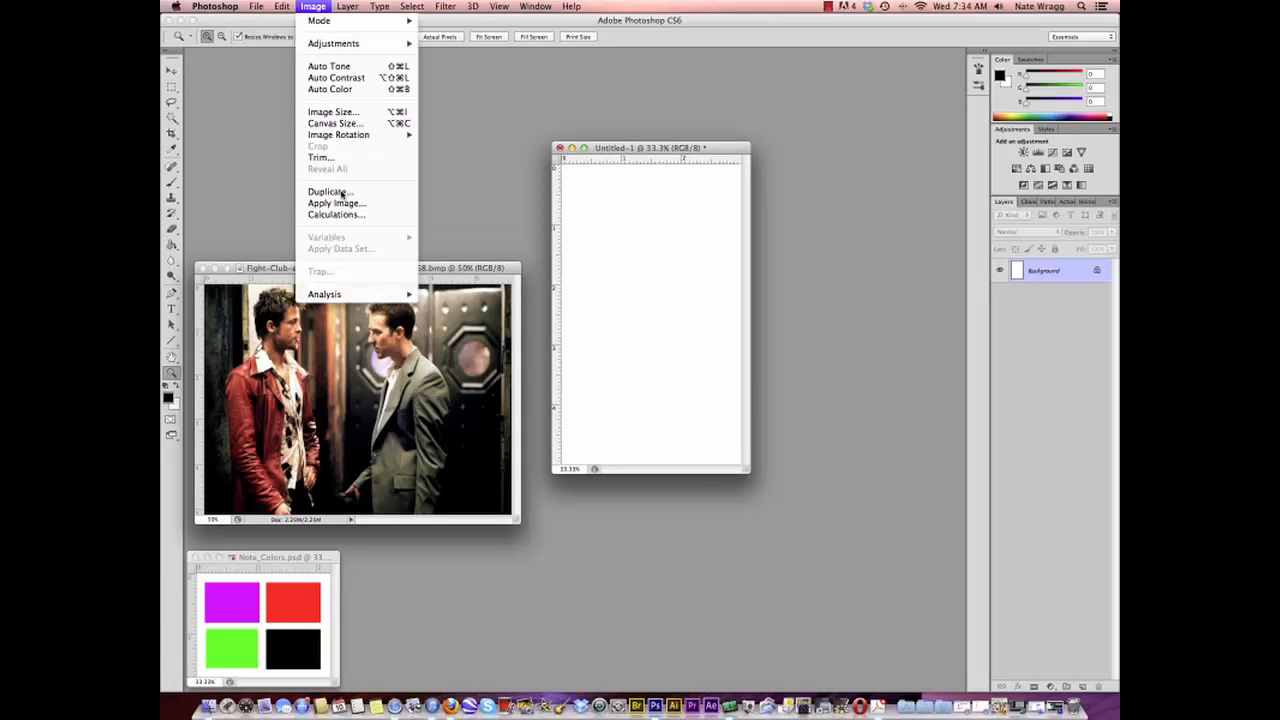
pyautogui.click(760, 346)
# Step: Widen the blank portrait document's window, and enlarge the Fight-Club photo to 66.7% in a larger, repositioned window
pyautogui.moveTo(700, 148); pyautogui.dragTo(691, 115)
pyautogui.moveTo(742, 442); pyautogui.dragTo(773, 483)
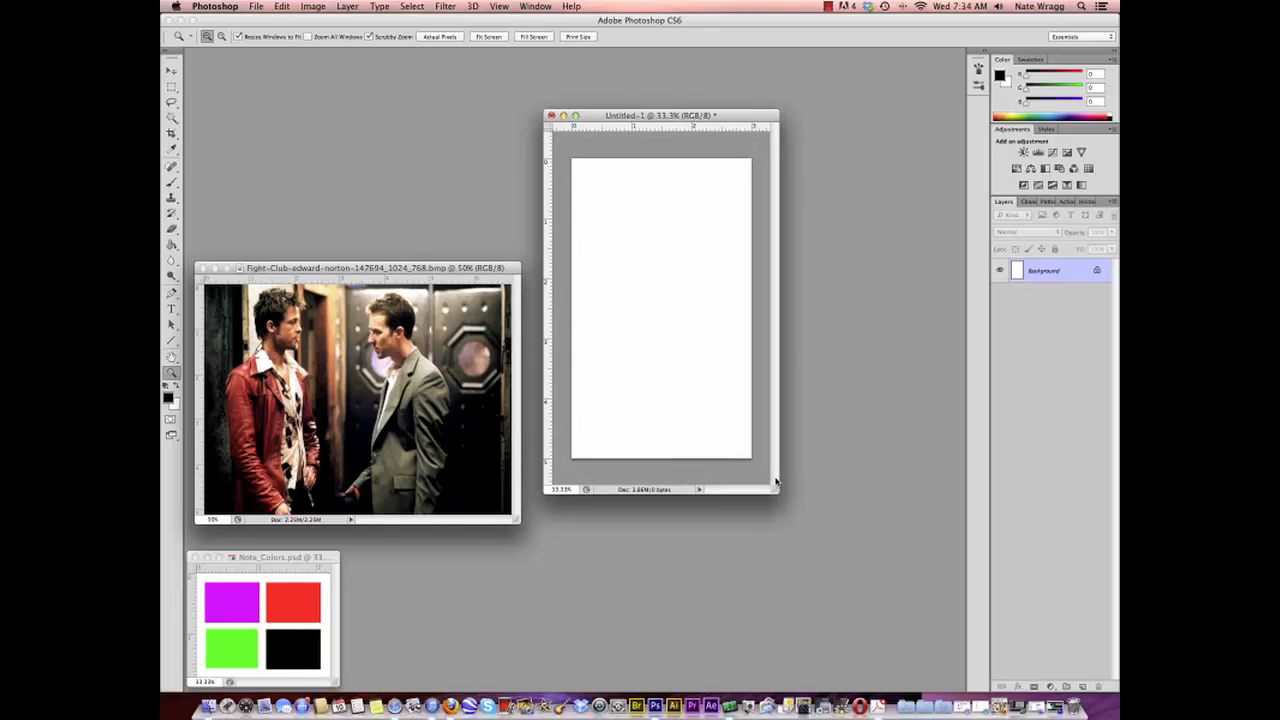
pyautogui.moveTo(472, 266); pyautogui.dragTo(479, 192)
pyautogui.click(382, 376)
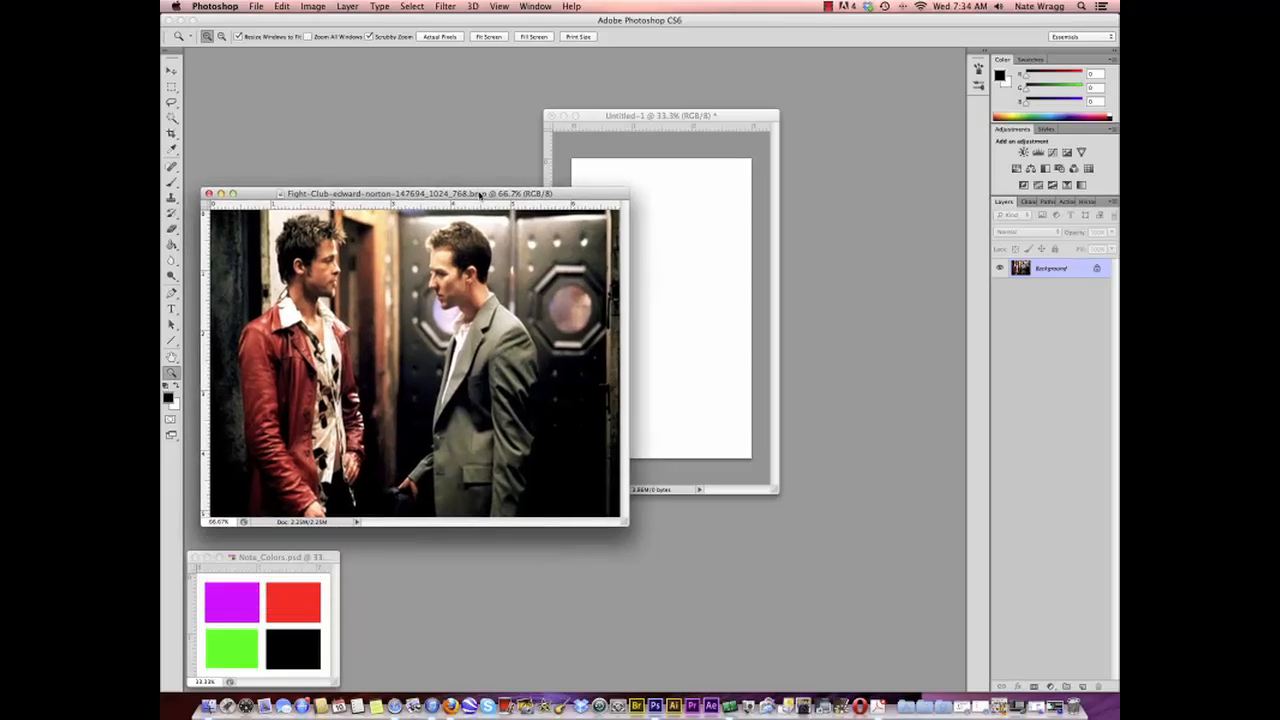
pyautogui.moveTo(626, 520); pyautogui.dragTo(698, 563)
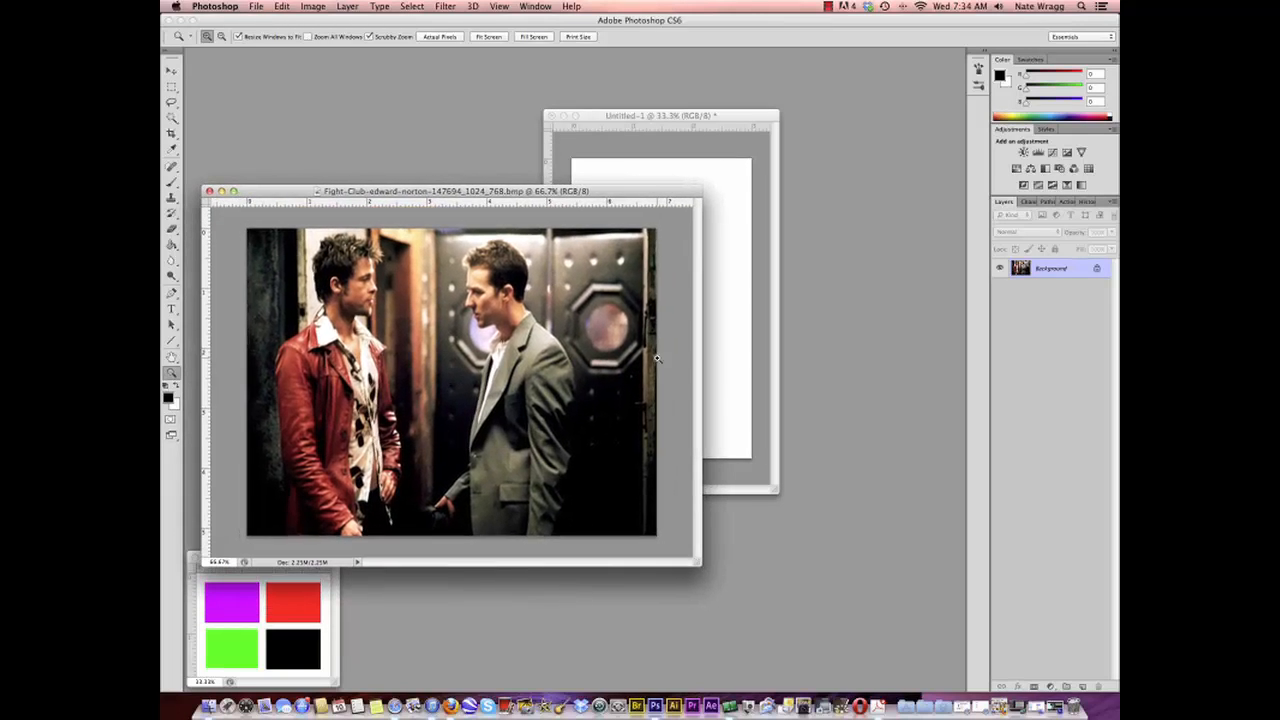
pyautogui.moveTo(599, 195); pyautogui.dragTo(605, 167)
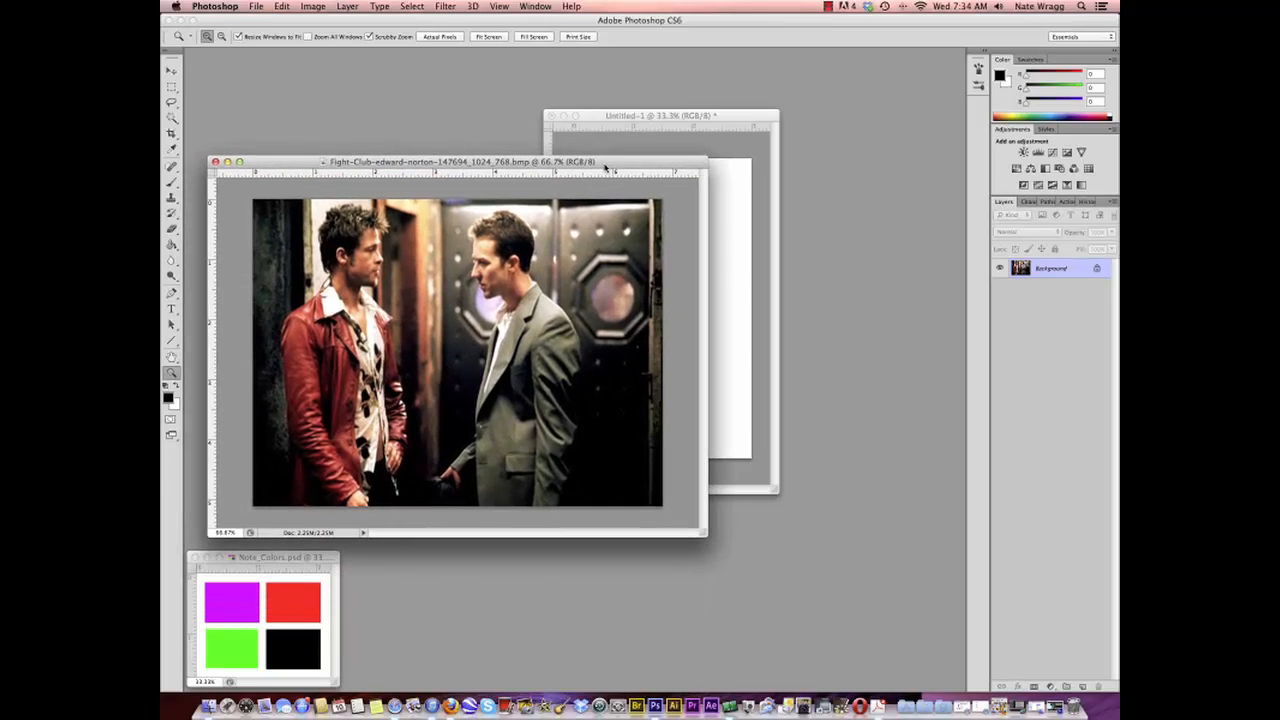
# Step: On a new layer in the Fight-Club photo, paint arrows at both men in red sampled from Note_Colors.psd, and hide that layer
pyautogui.click(1083, 687)
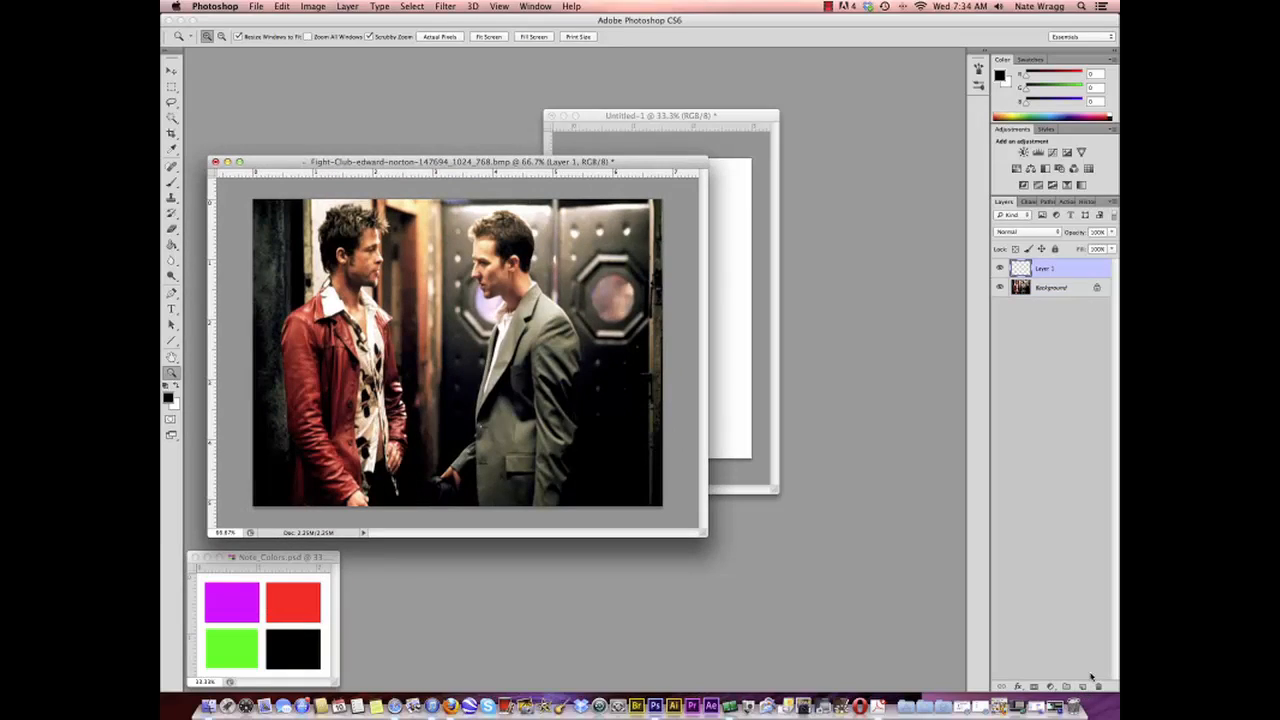
pyautogui.click(172, 182)
pyautogui.keyDown('alt'); pyautogui.click(312, 598); pyautogui.keyUp('alt')
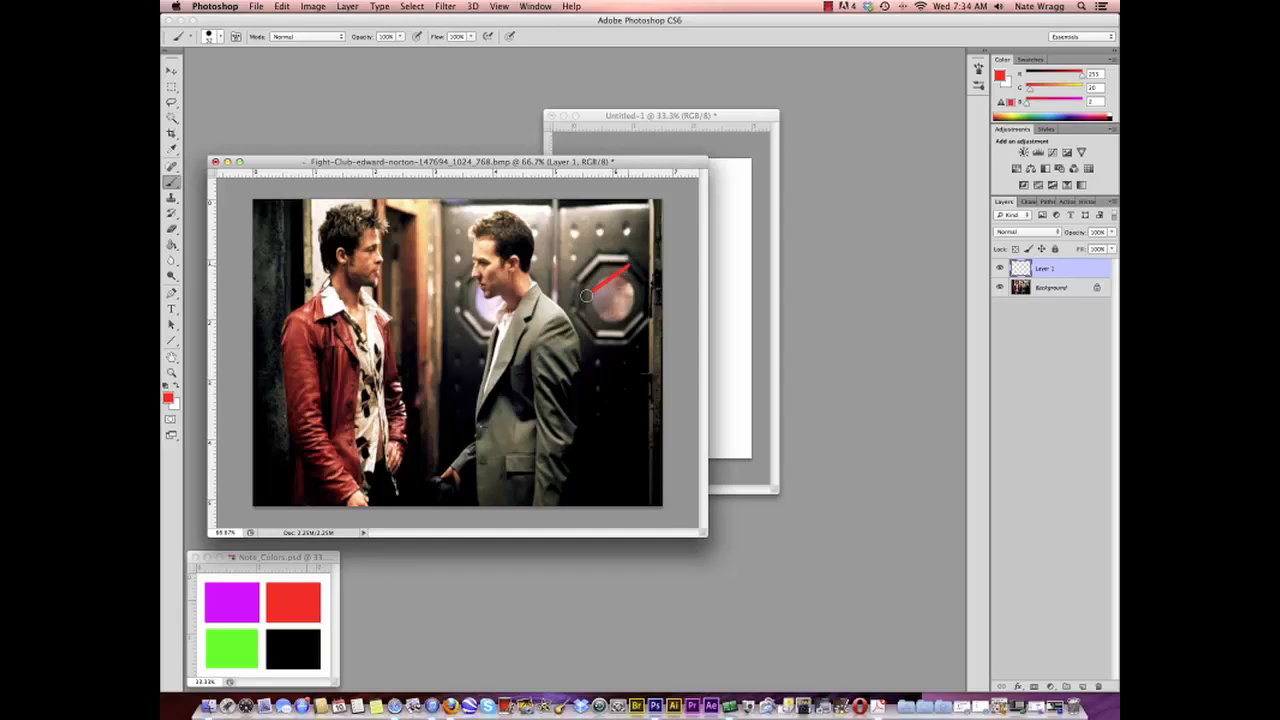
pyautogui.moveTo(587, 296); pyautogui.dragTo(583, 300)
pyautogui.moveTo(588, 287)
pyautogui.mouseDown()
pyautogui.moveTo(581, 302)
pyautogui.moveTo(599, 297)
pyautogui.mouseUp()
pyautogui.moveTo(264, 245); pyautogui.dragTo(296, 282)
pyautogui.moveTo(296, 282); pyautogui.dragTo(289, 262)
pyautogui.click(999, 268)
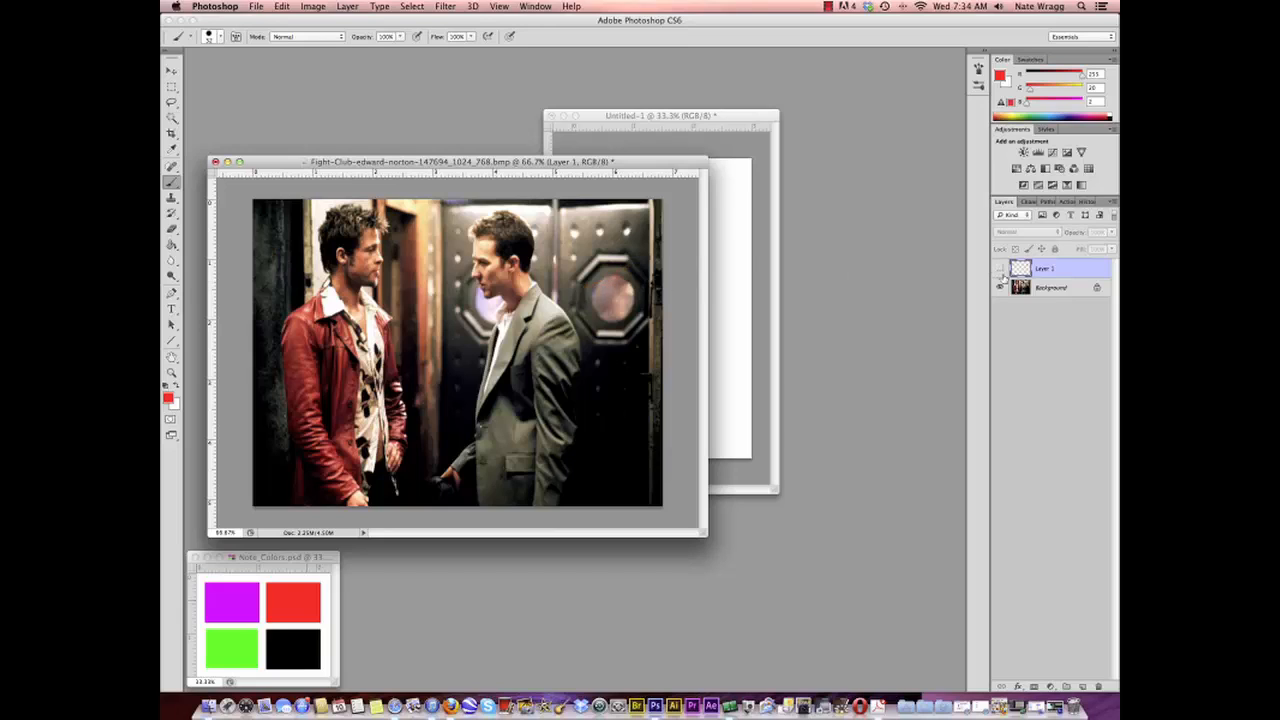
# Step: On a second new layer, circle the man in the grey suit in red, and hide that layer
pyautogui.click(1082, 687)
pyautogui.moveTo(548, 202)
pyautogui.mouseDown()
pyautogui.moveTo(407, 362)
pyautogui.moveTo(594, 437)
pyautogui.moveTo(556, 210)
pyautogui.mouseUp()
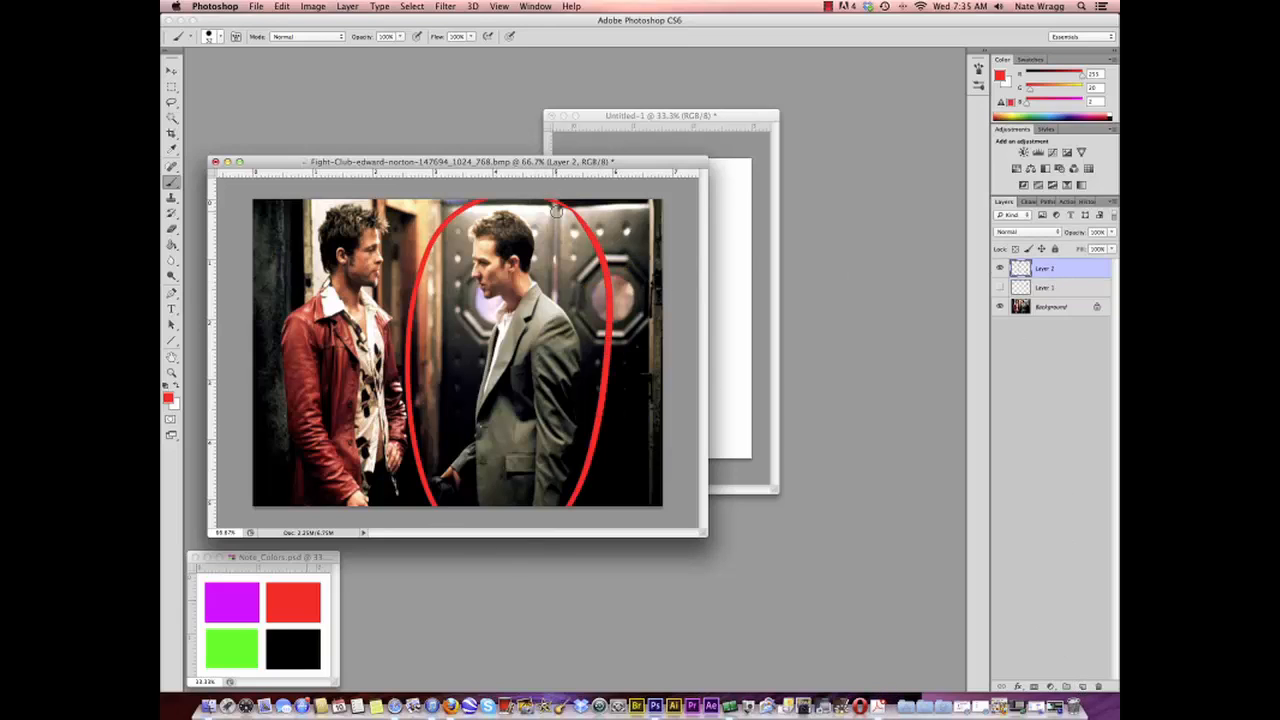
pyautogui.click(1000, 270)
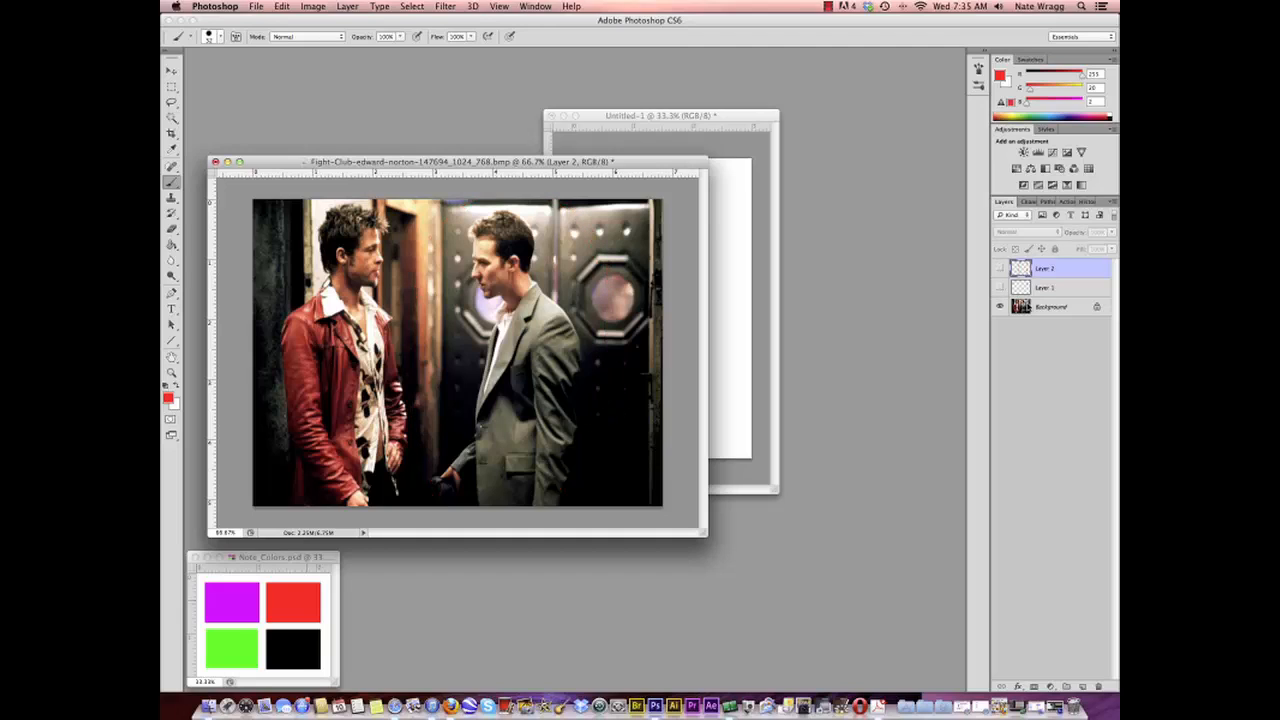
# Step: On a third new layer, outline the grey-suited man's hair, face, shirt collar, lapels, jacket, sleeve and pocket with a smaller red brush
pyautogui.click(1082, 688)
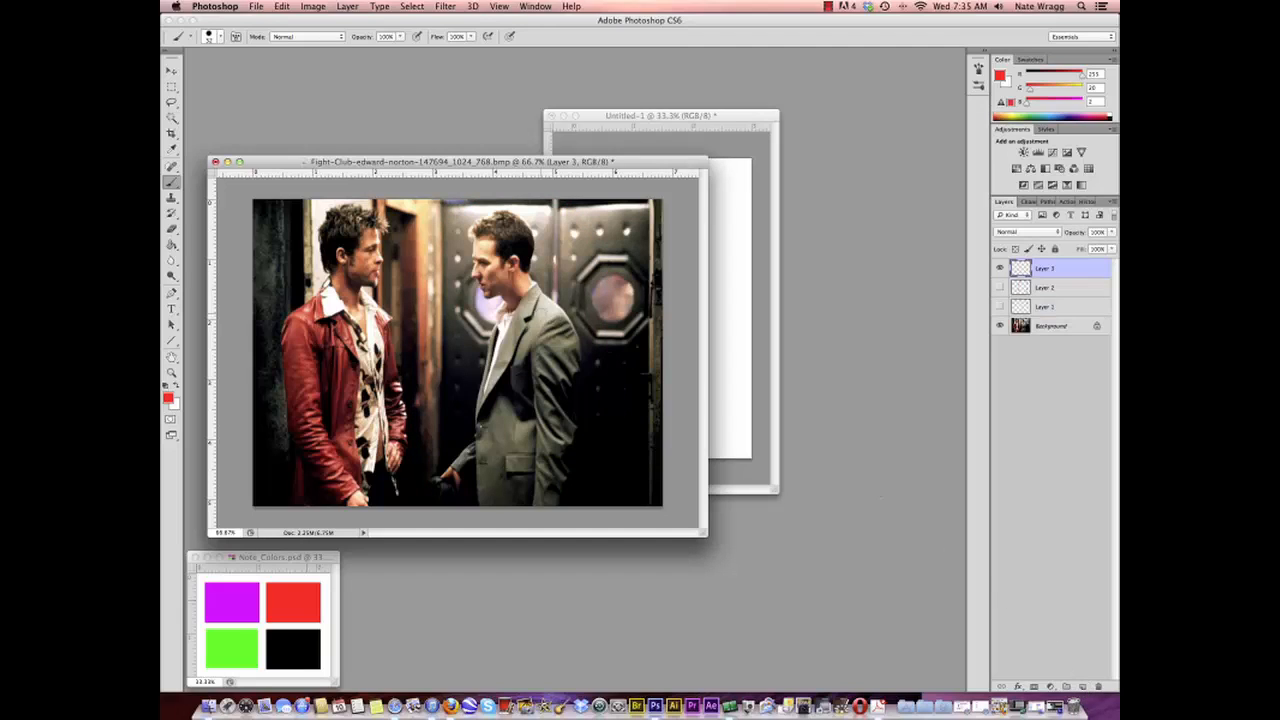
pyautogui.click(208, 38)
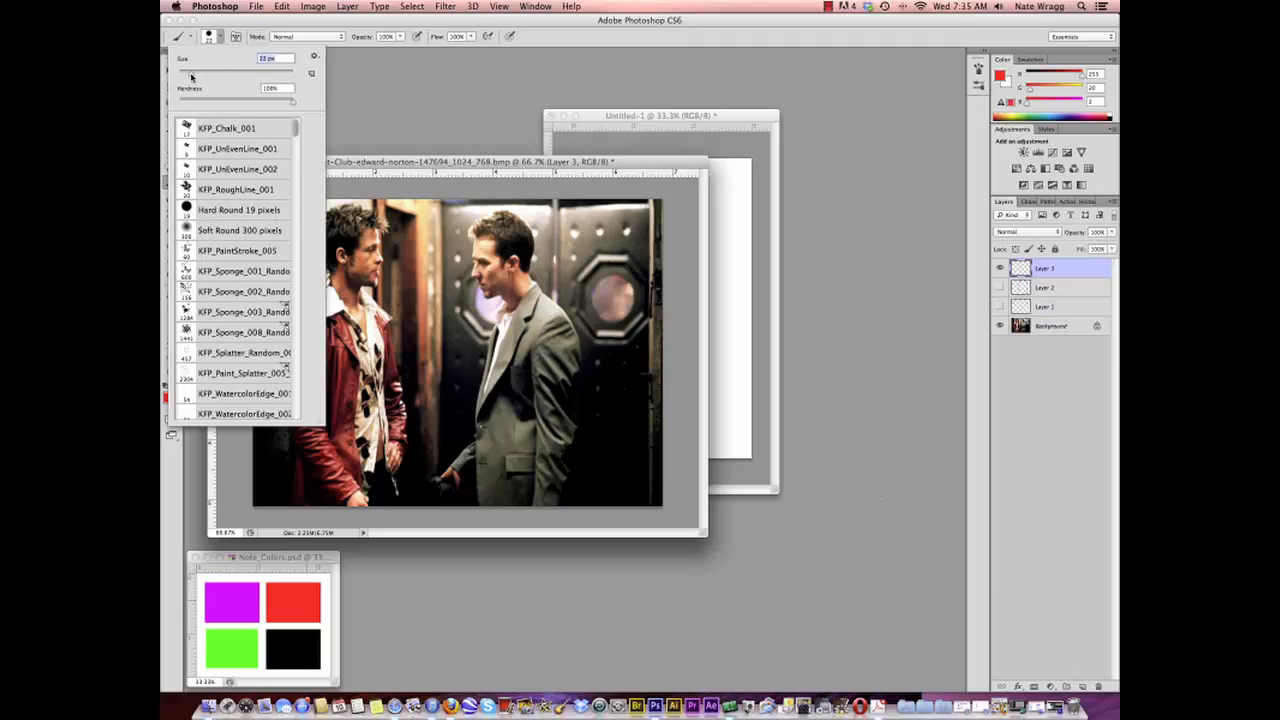
pyautogui.click(501, 163)
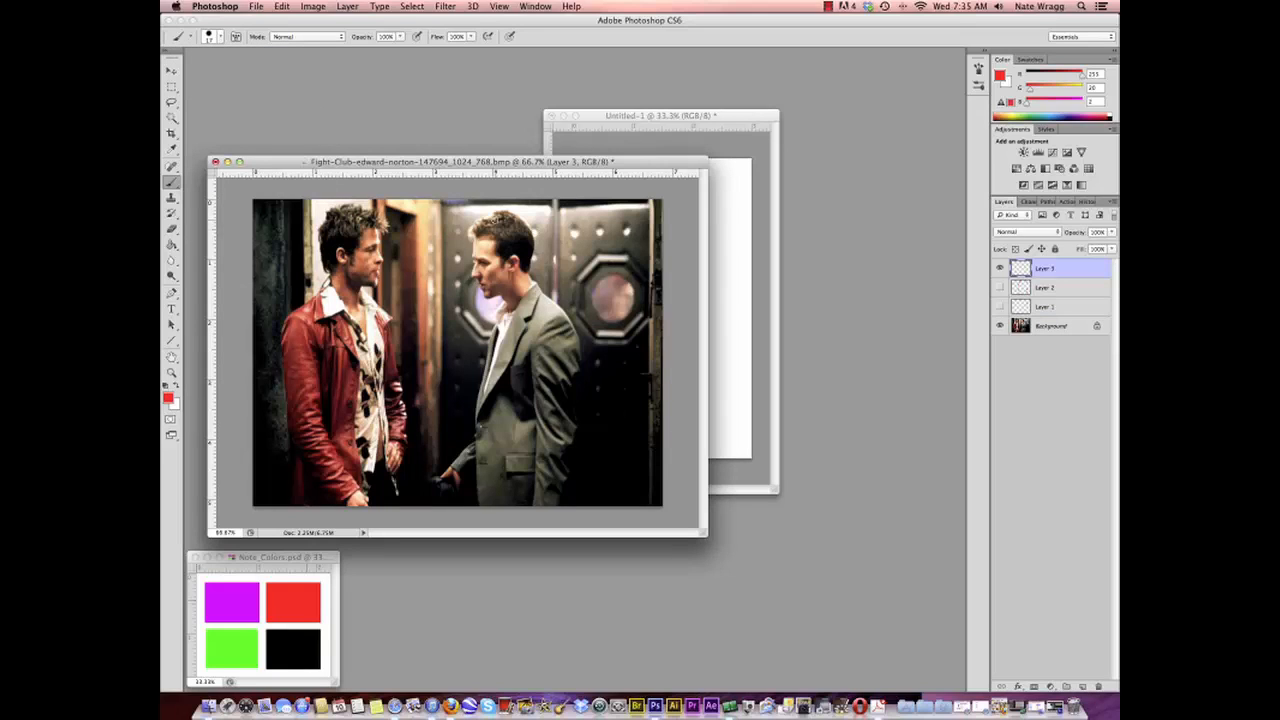
pyautogui.moveTo(474, 228)
pyautogui.mouseDown()
pyautogui.moveTo(528, 220)
pyautogui.moveTo(533, 262)
pyautogui.moveTo(496, 250)
pyautogui.moveTo(510, 262)
pyautogui.moveTo(478, 410)
pyautogui.moveTo(541, 287)
pyautogui.moveTo(573, 331)
pyautogui.moveTo(576, 394)
pyautogui.mouseUp()
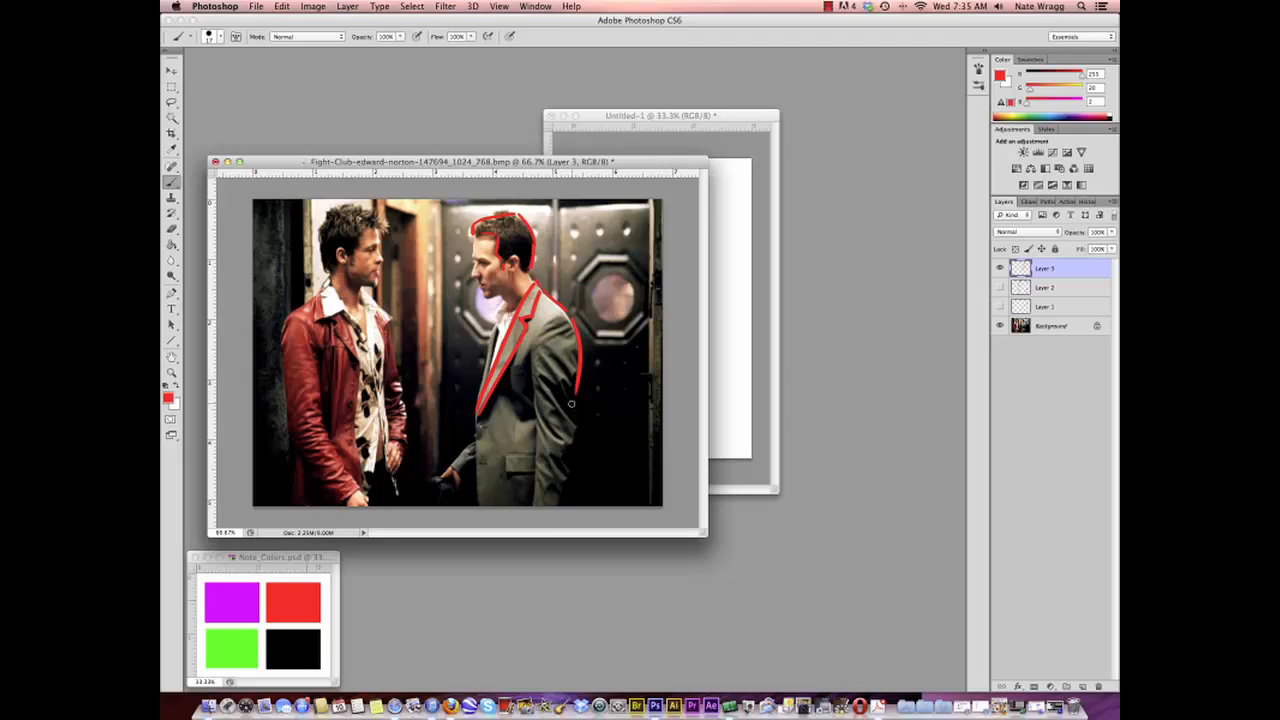
pyautogui.moveTo(564, 319)
pyautogui.mouseDown()
pyautogui.moveTo(539, 371)
pyautogui.moveTo(538, 488)
pyautogui.mouseUp()
pyautogui.moveTo(576, 393)
pyautogui.mouseDown()
pyautogui.moveTo(573, 468)
pyautogui.moveTo(566, 406)
pyautogui.mouseUp()
pyautogui.moveTo(567, 420); pyautogui.dragTo(556, 442)
pyautogui.moveTo(477, 416); pyautogui.dragTo(476, 497)
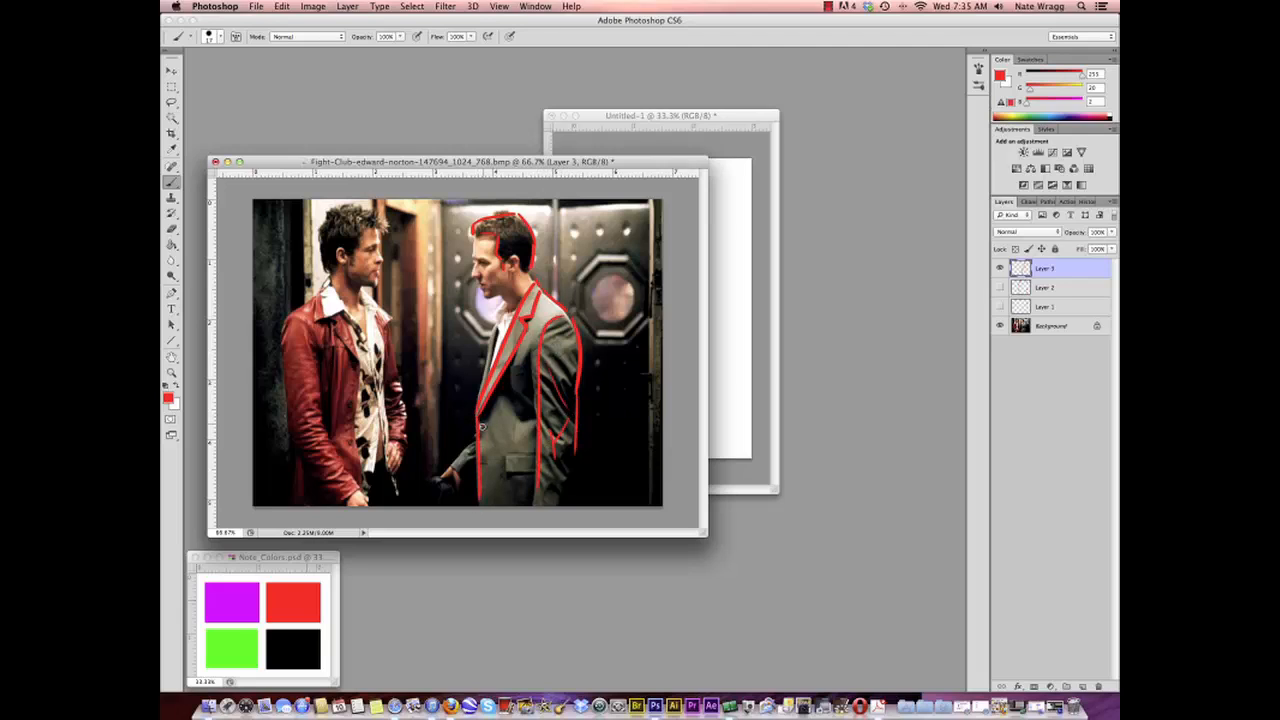
pyautogui.moveTo(520, 457)
pyautogui.mouseDown()
pyautogui.moveTo(504, 478)
pyautogui.moveTo(534, 476)
pyautogui.mouseUp()
pyautogui.moveTo(474, 240); pyautogui.dragTo(476, 276)
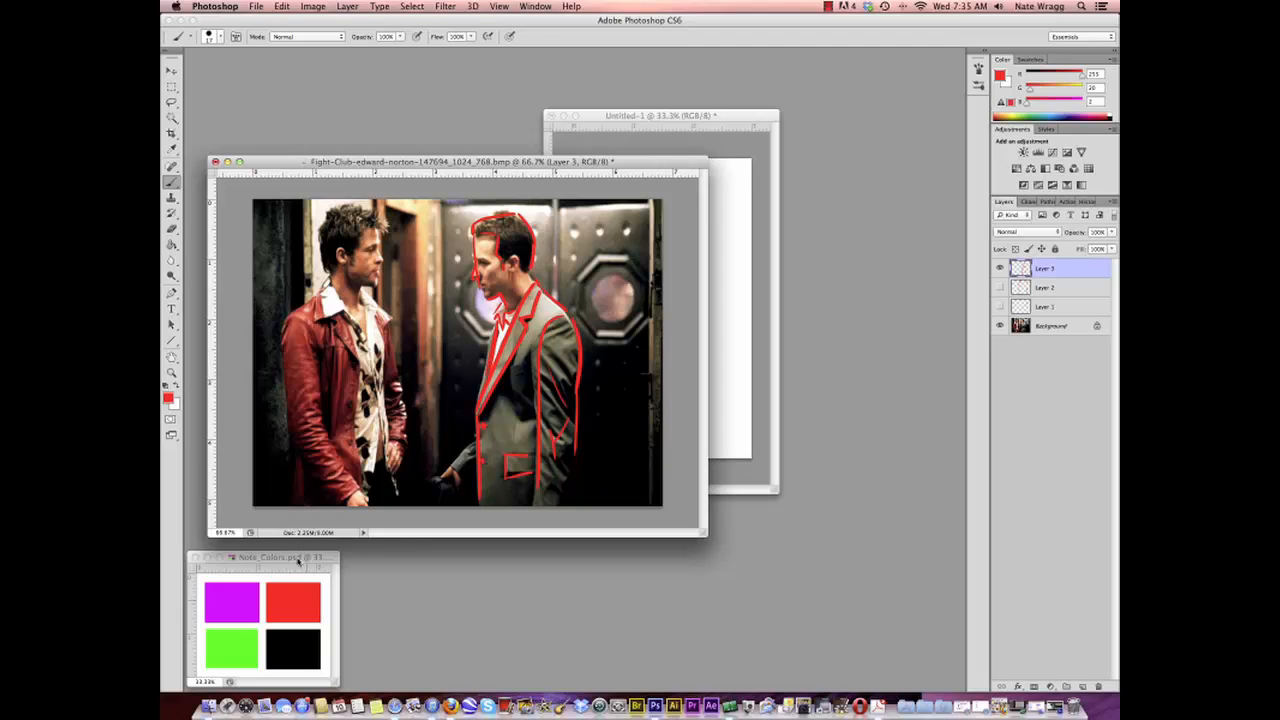
# Step: Paint the grey-suited man's eyebrow and eye in black sampled from Note_Colors.psd, and fill a new layer above the Background with white
pyautogui.keyDown('alt'); pyautogui.click(305, 641); pyautogui.keyUp('alt')
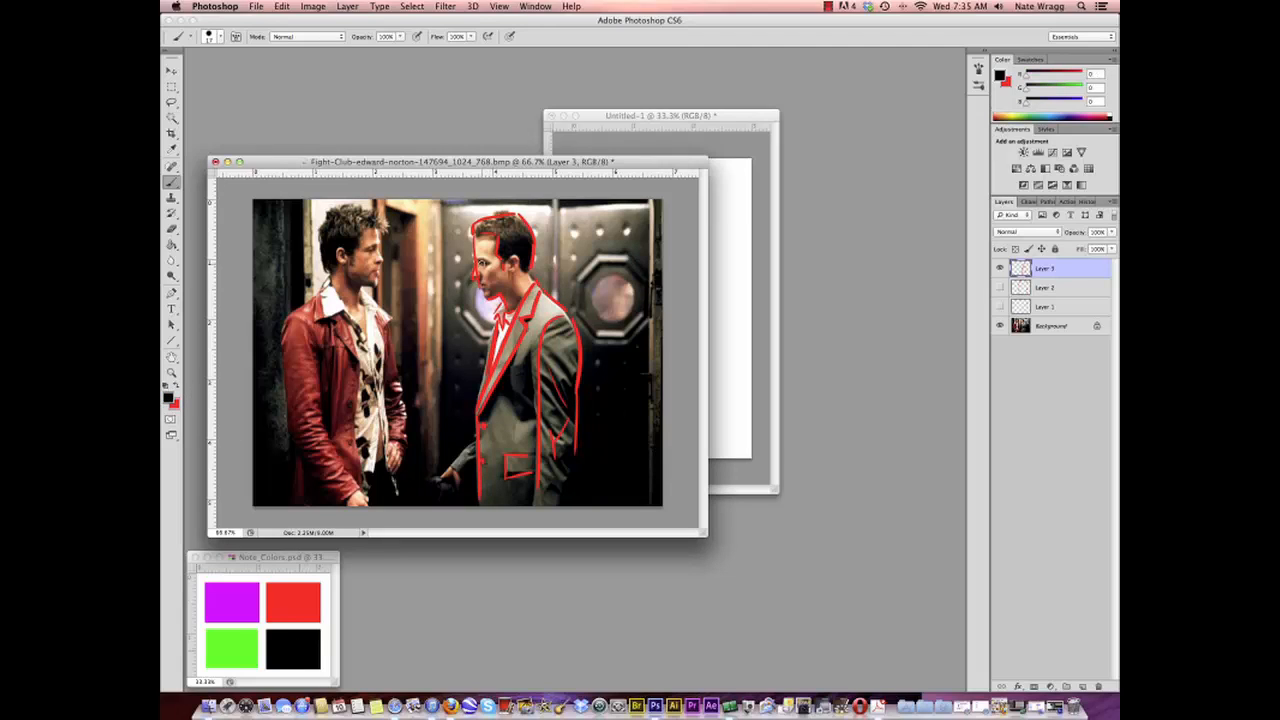
pyautogui.moveTo(479, 256)
pyautogui.mouseDown()
pyautogui.moveTo(488, 261)
pyautogui.moveTo(478, 258)
pyautogui.mouseUp()
pyautogui.click(1047, 327)
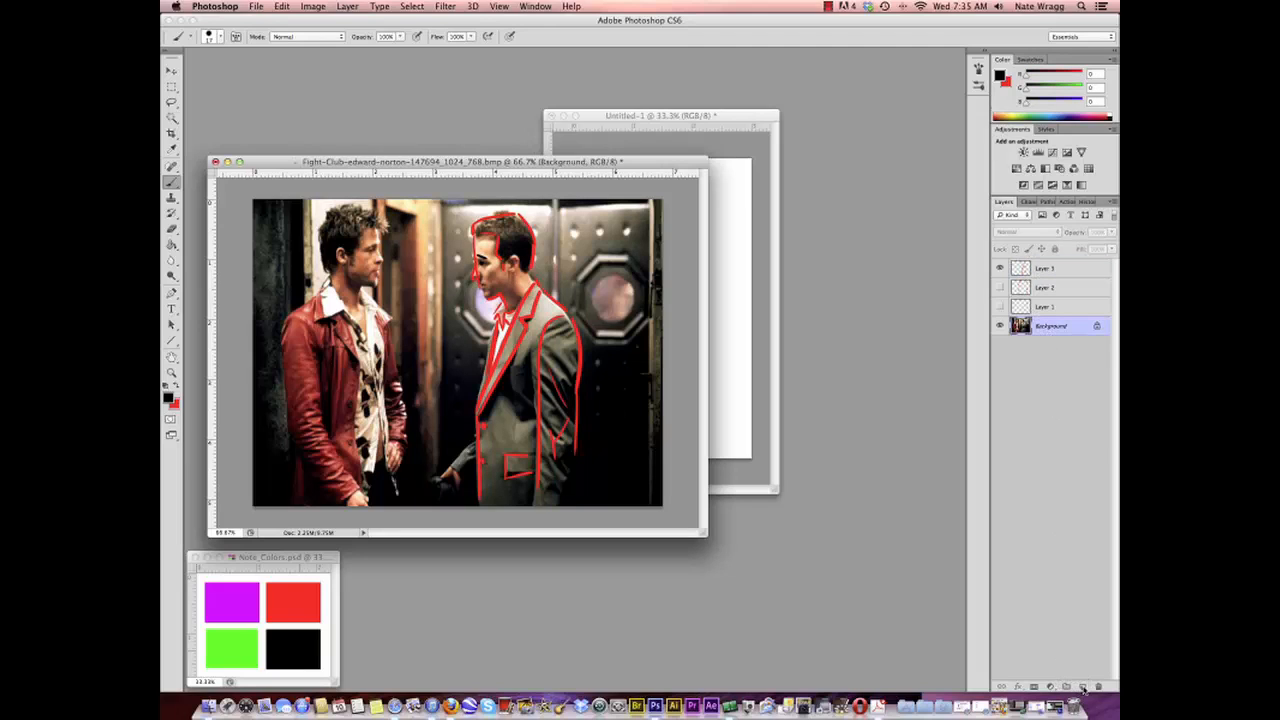
pyautogui.click(1082, 686)
pyautogui.click(171, 244)
pyautogui.press('d')
pyautogui.press('x')
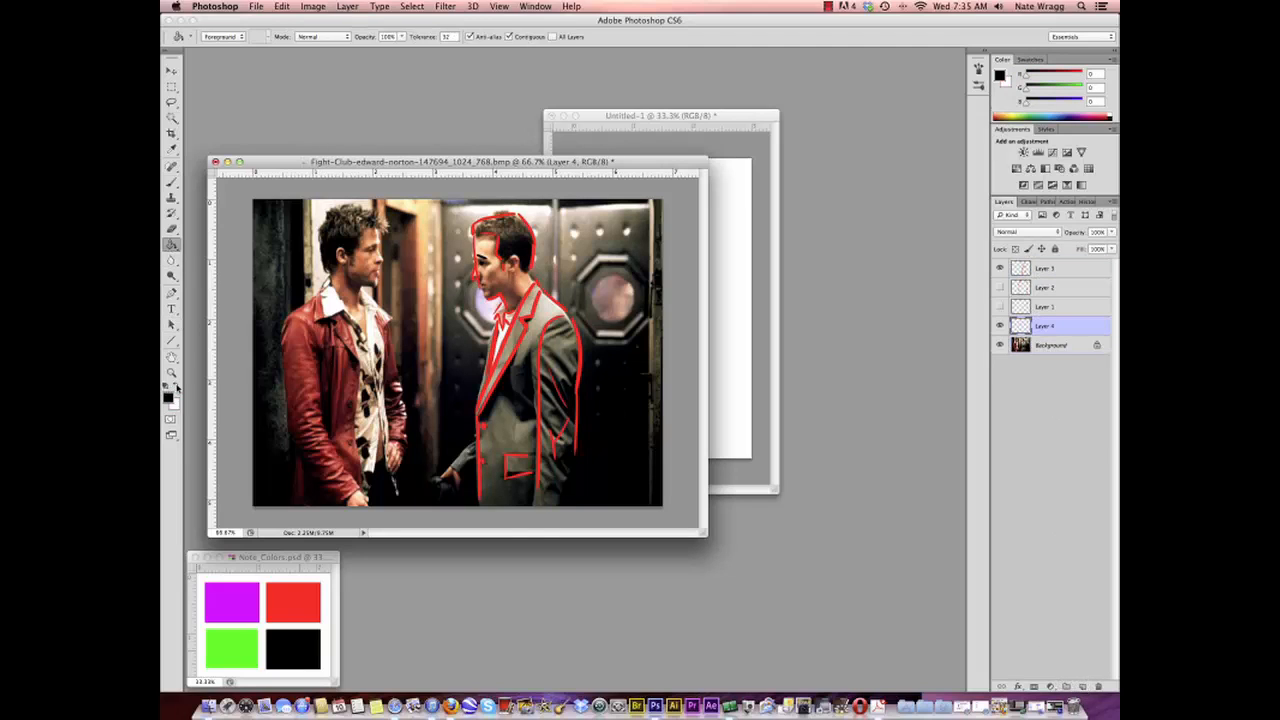
pyautogui.click(463, 416)
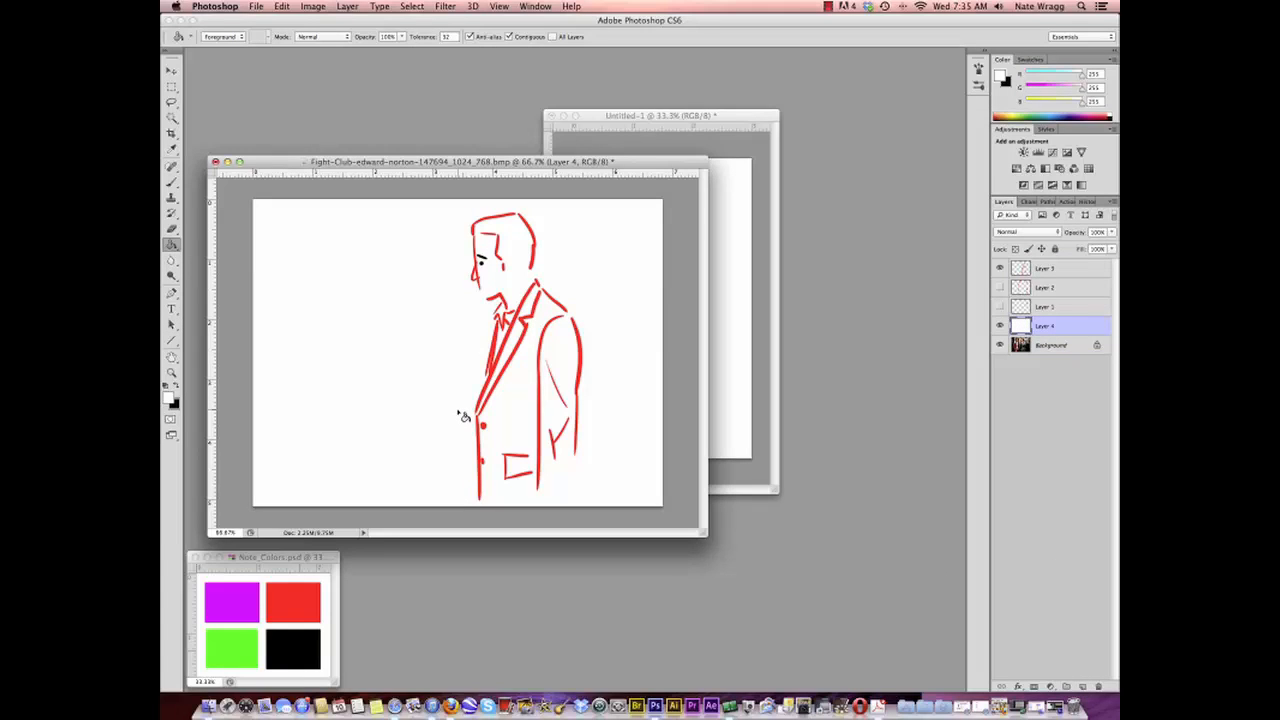
# Step: On a new layer above the red outline, paint black arrows at the grey-suited man's head, sleeve, lapel and jacket front
pyautogui.click(182, 389)
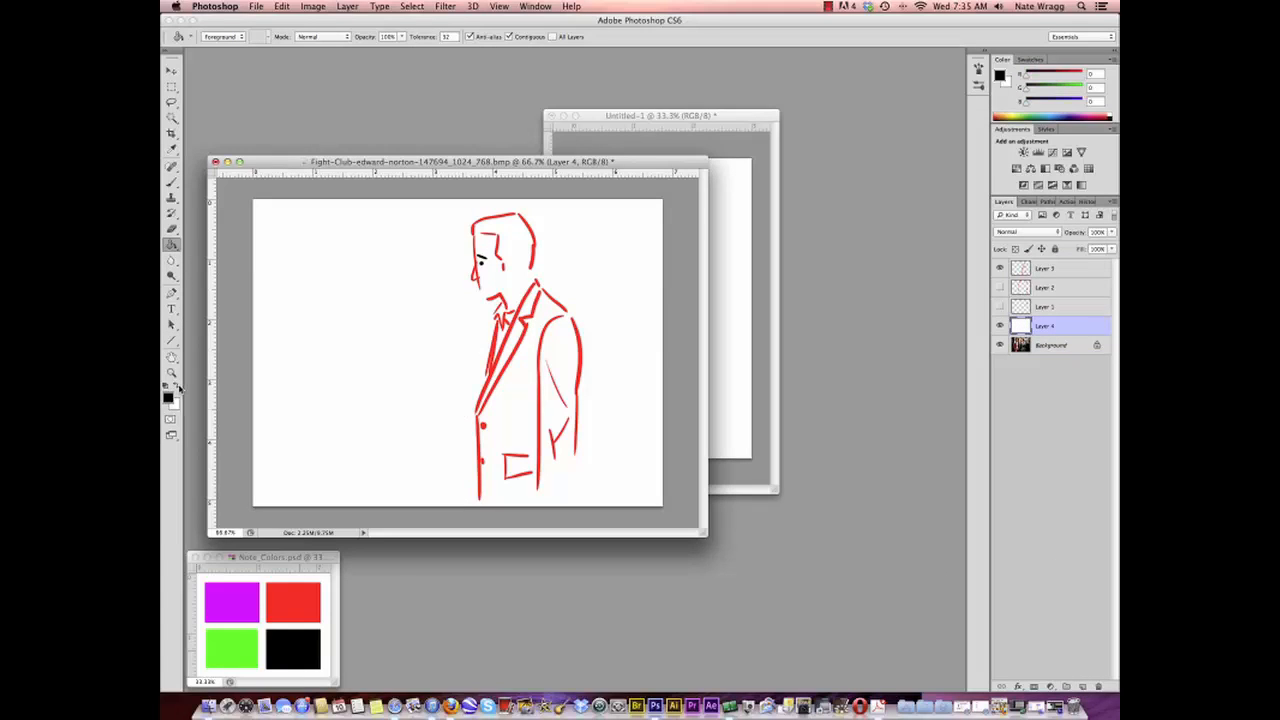
pyautogui.click(1052, 270)
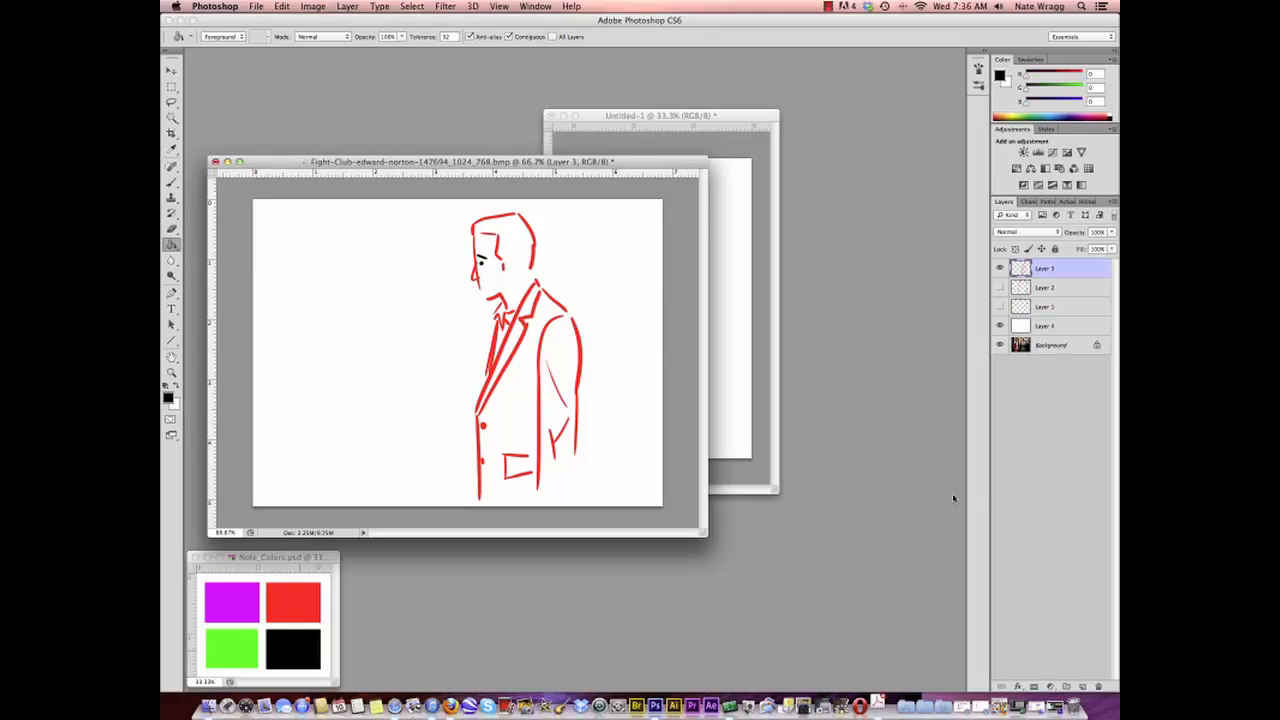
pyautogui.click(1082, 686)
pyautogui.click(171, 182)
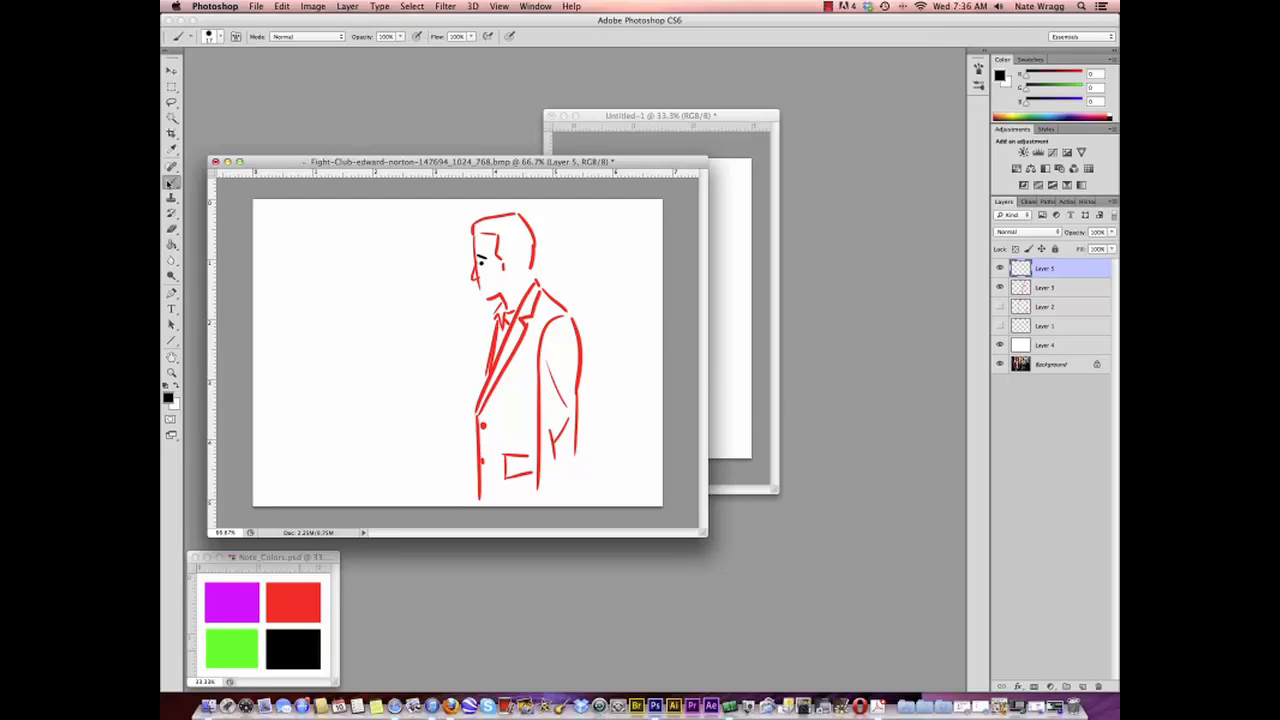
pyautogui.moveTo(596, 227)
pyautogui.mouseDown()
pyautogui.moveTo(549, 235)
pyautogui.moveTo(567, 240)
pyautogui.mouseUp()
pyautogui.moveTo(638, 359)
pyautogui.mouseDown()
pyautogui.moveTo(600, 370)
pyautogui.moveTo(615, 375)
pyautogui.mouseUp()
pyautogui.moveTo(456, 344)
pyautogui.mouseDown()
pyautogui.moveTo(482, 341)
pyautogui.moveTo(474, 348)
pyautogui.mouseUp()
pyautogui.moveTo(443, 443); pyautogui.dragTo(511, 429)
pyautogui.moveTo(500, 423)
pyautogui.mouseDown()
pyautogui.moveTo(512, 431)
pyautogui.moveTo(503, 440)
pyautogui.mouseUp()
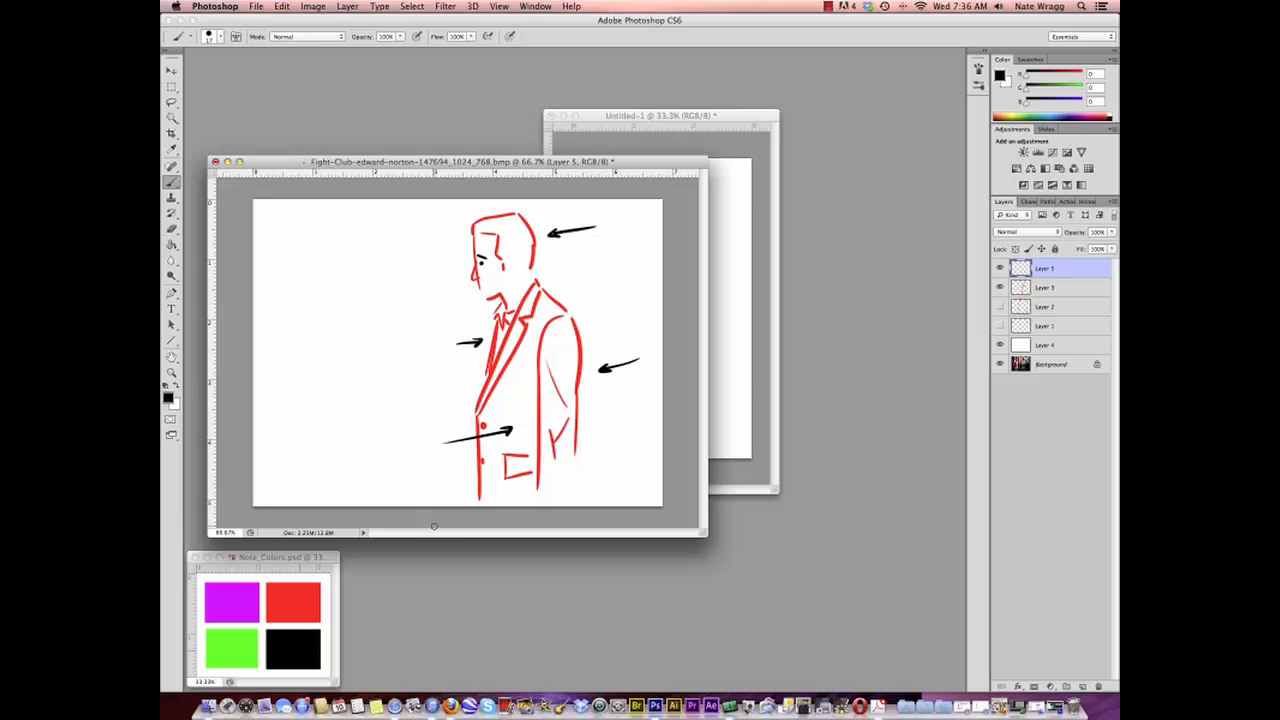
# Step: Hide the black arrow, red outline and white layers, and outline the red-jacketed man's hair and face in black on a new layer
pyautogui.click(1000, 268)
pyautogui.click(1000, 287)
pyautogui.click(1000, 345)
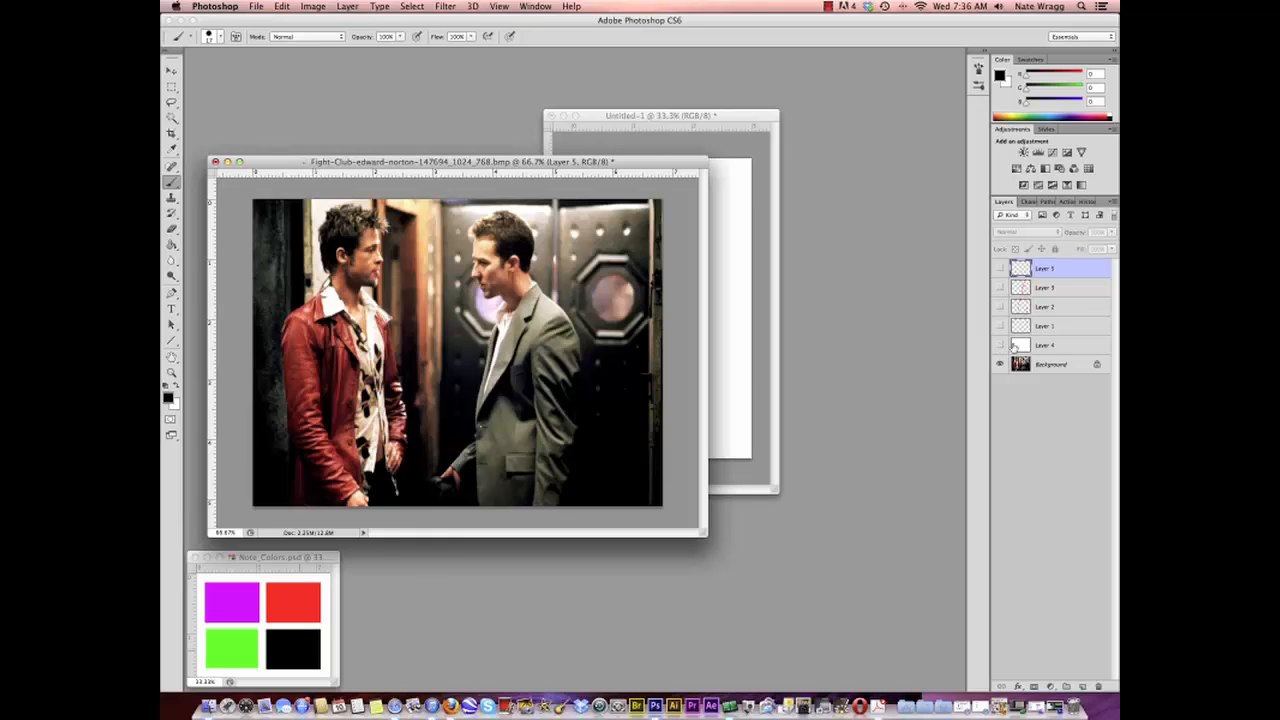
pyautogui.click(1046, 308)
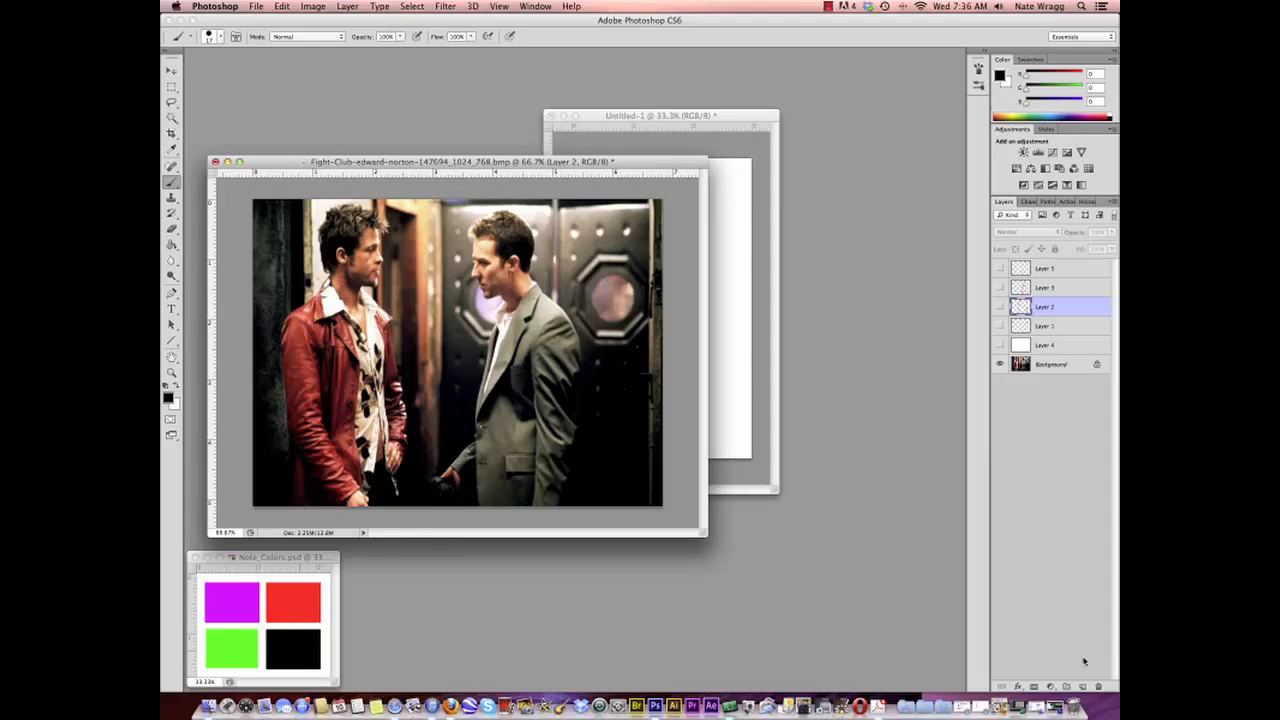
pyautogui.click(1082, 687)
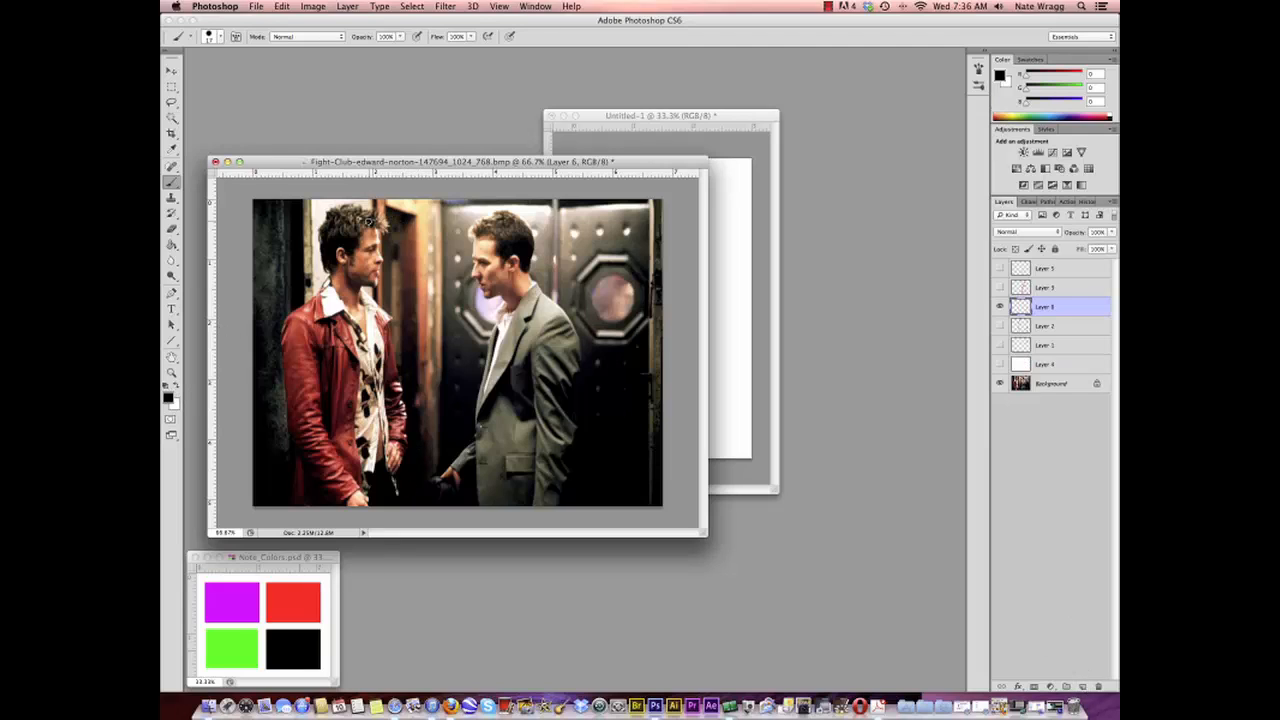
pyautogui.moveTo(366, 207)
pyautogui.mouseDown()
pyautogui.moveTo(320, 236)
pyautogui.moveTo(322, 254)
pyautogui.mouseUp()
pyautogui.moveTo(376, 224); pyautogui.dragTo(385, 258)
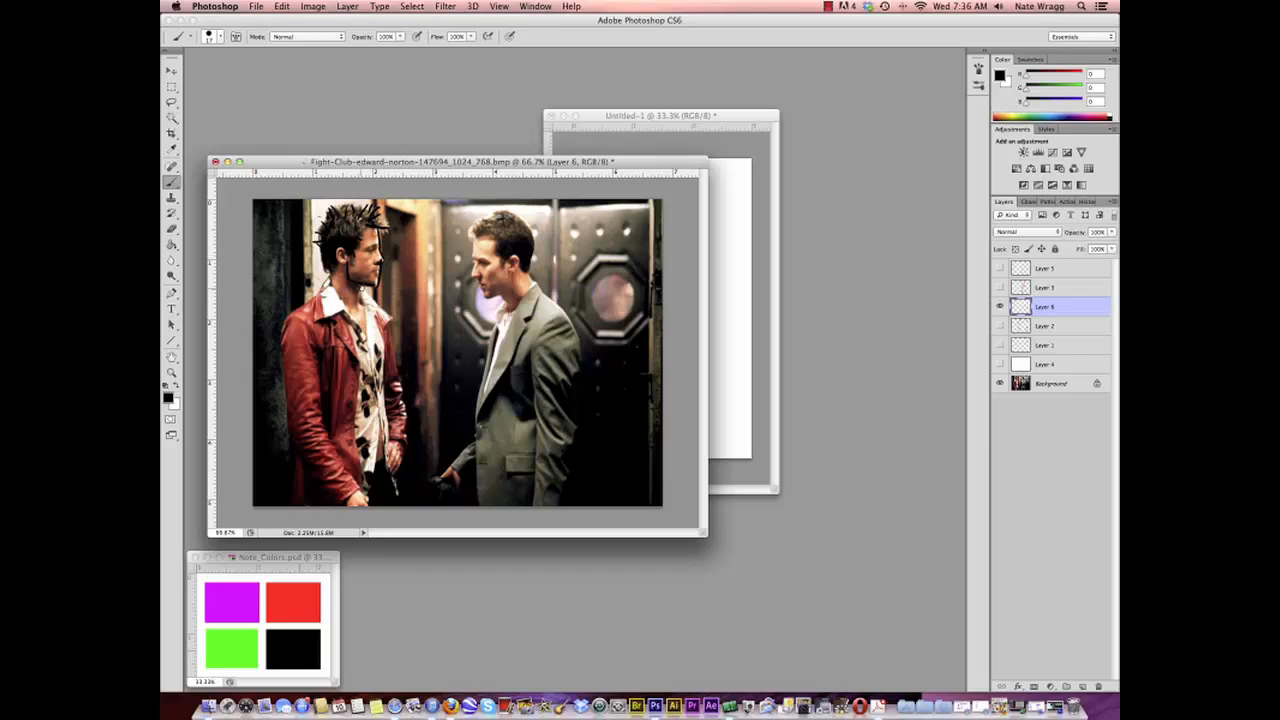
# Step: Outline the red-jacketed man's collar, jacket, sleeves, hands and ear in black, and show the white layer behind the drawing
pyautogui.moveTo(340, 283)
pyautogui.mouseDown()
pyautogui.moveTo(330, 314)
pyautogui.moveTo(370, 350)
pyautogui.moveTo(364, 286)
pyautogui.moveTo(380, 313)
pyautogui.moveTo(371, 343)
pyautogui.moveTo(311, 302)
pyautogui.moveTo(284, 354)
pyautogui.moveTo(302, 448)
pyautogui.mouseUp()
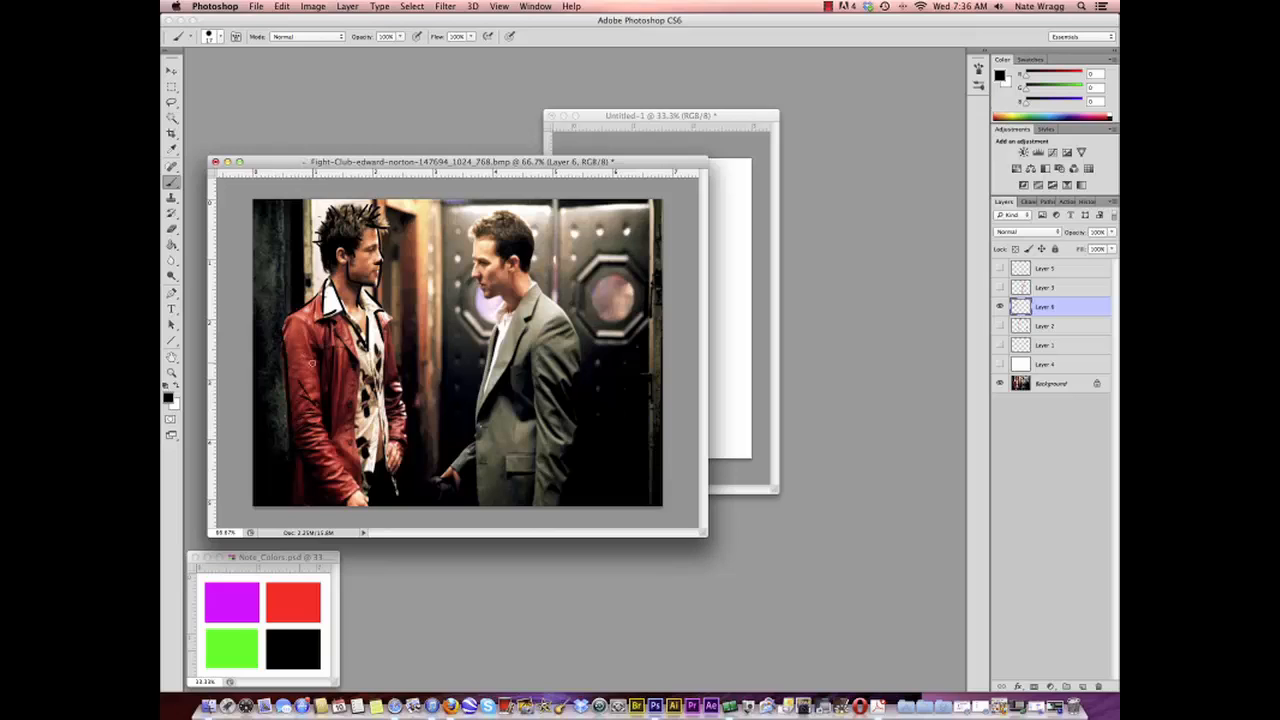
pyautogui.moveTo(311, 332); pyautogui.dragTo(316, 402)
pyautogui.moveTo(334, 323)
pyautogui.mouseDown()
pyautogui.moveTo(313, 319)
pyautogui.moveTo(360, 378)
pyautogui.moveTo(360, 486)
pyautogui.moveTo(379, 412)
pyautogui.mouseUp()
pyautogui.moveTo(374, 464); pyautogui.dragTo(366, 476)
pyautogui.moveTo(382, 416)
pyautogui.mouseDown()
pyautogui.moveTo(394, 476)
pyautogui.moveTo(390, 430)
pyautogui.mouseUp()
pyautogui.moveTo(384, 379)
pyautogui.mouseDown()
pyautogui.moveTo(383, 331)
pyautogui.moveTo(397, 322)
pyautogui.mouseUp()
pyautogui.moveTo(397, 322)
pyautogui.mouseDown()
pyautogui.moveTo(384, 327)
pyautogui.moveTo(402, 438)
pyautogui.moveTo(355, 490)
pyautogui.mouseUp()
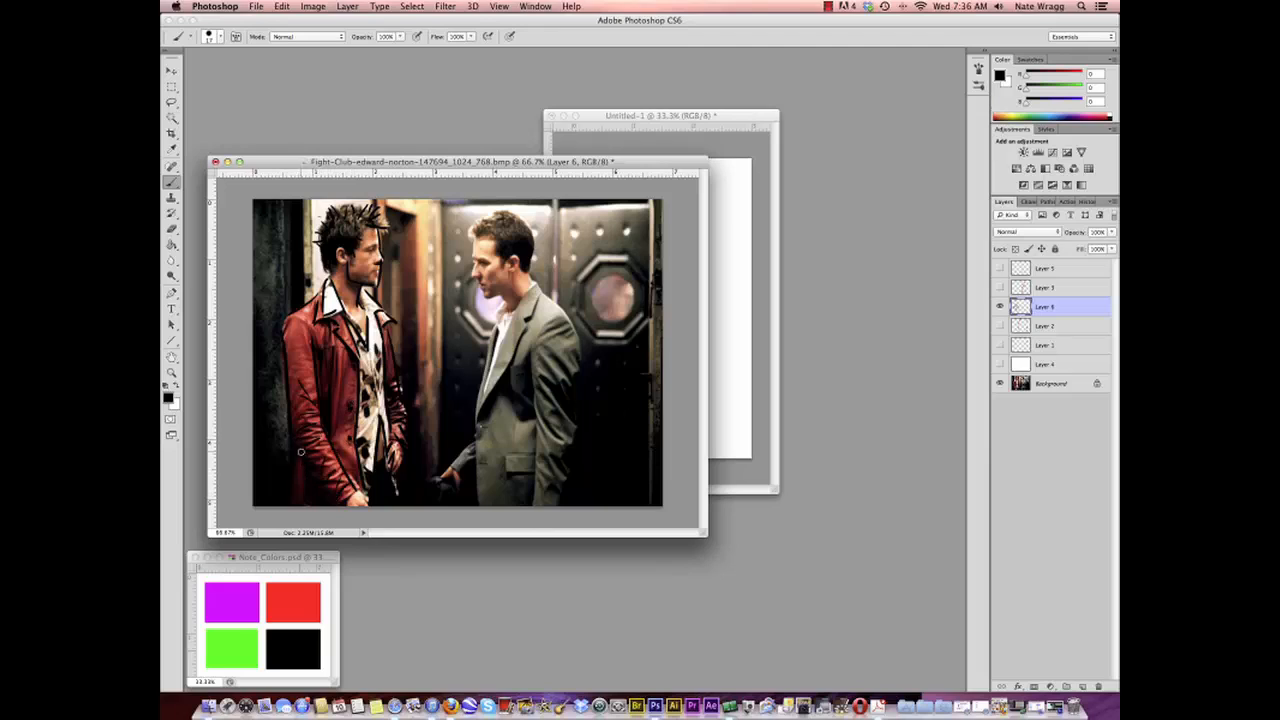
pyautogui.moveTo(344, 250); pyautogui.dragTo(332, 270)
pyautogui.click(1000, 364)
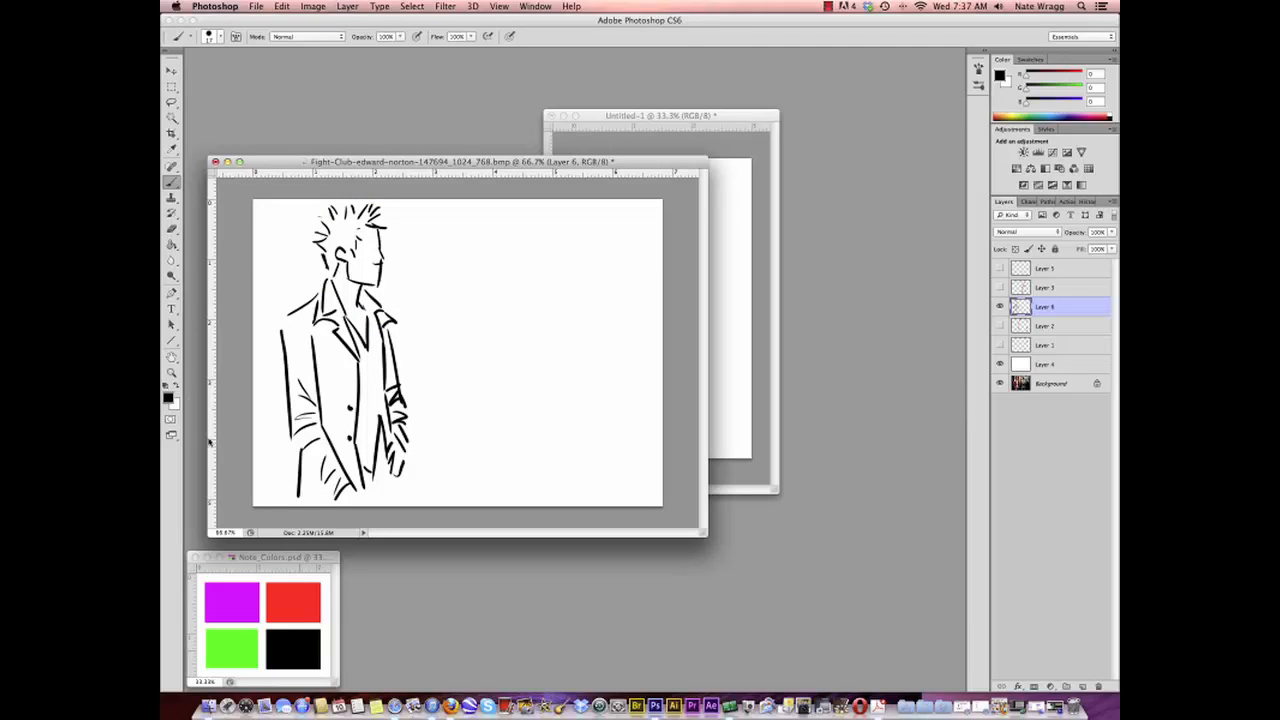
# Step: On a new layer, paint red arrows at the black-outlined man's features, and show the grey-suited man's outline and arrow layers
pyautogui.click(309, 597)
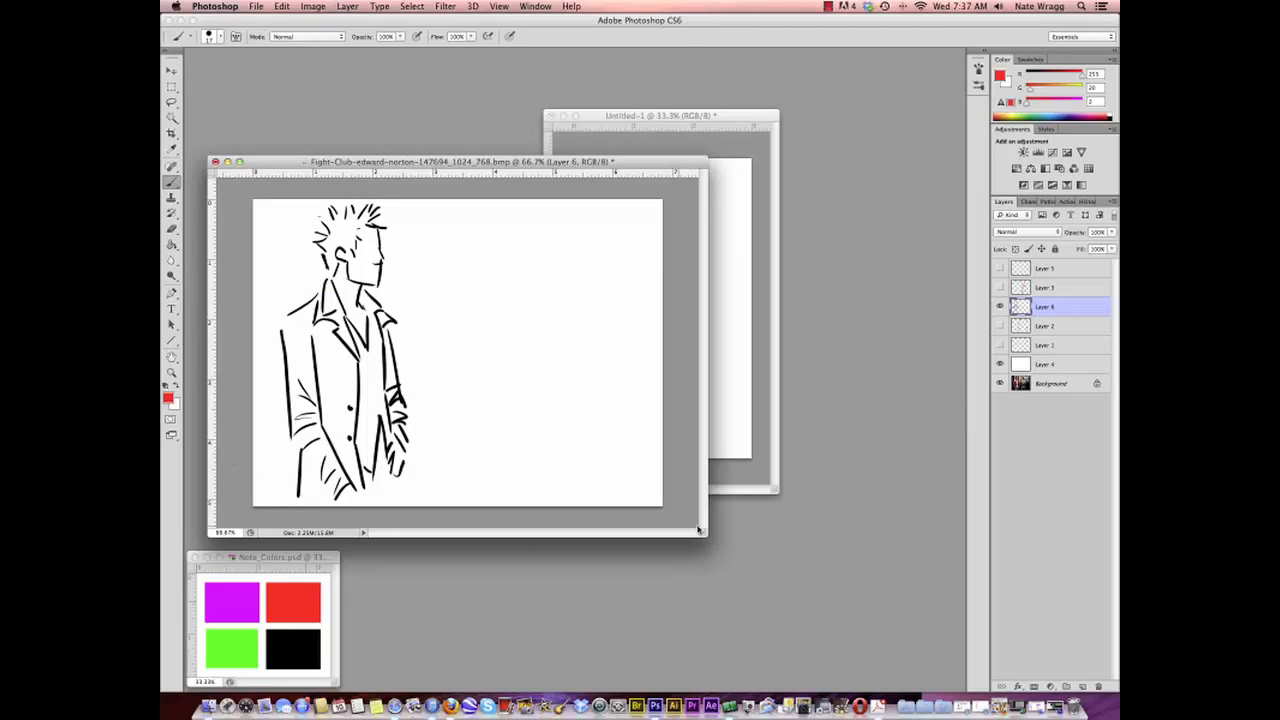
pyautogui.click(1083, 687)
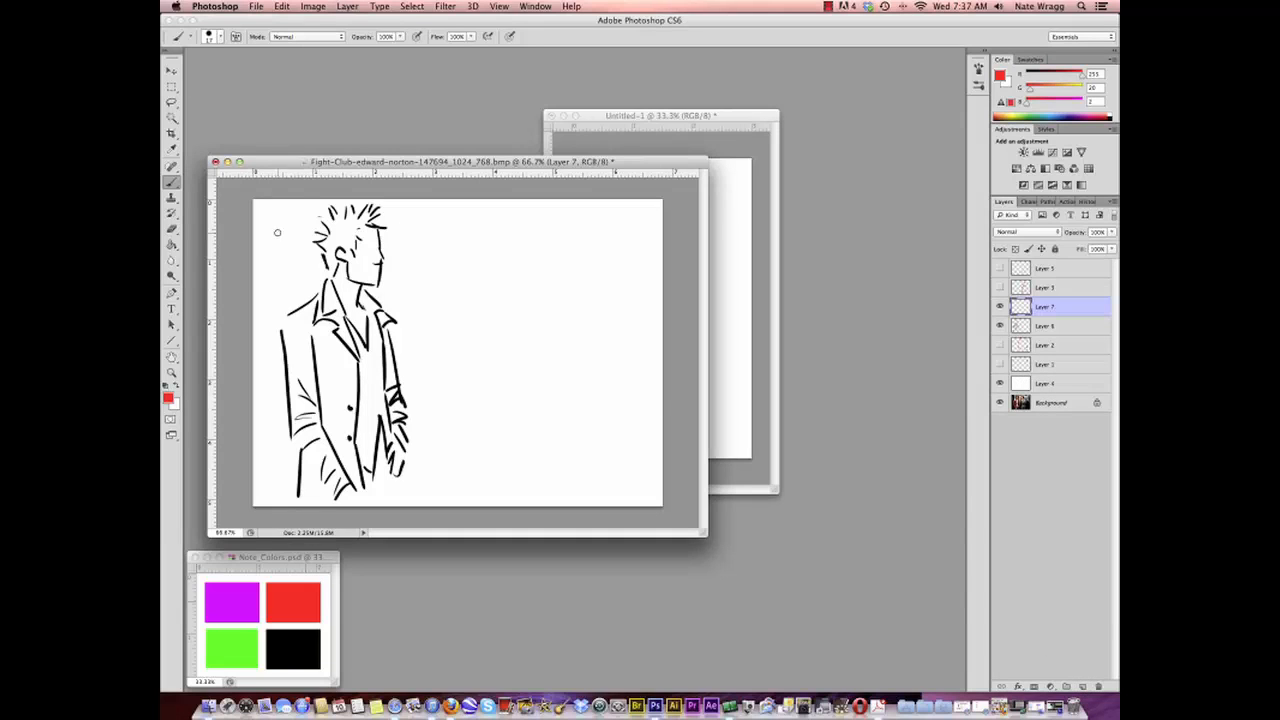
pyautogui.moveTo(277, 235)
pyautogui.mouseDown()
pyautogui.moveTo(306, 234)
pyautogui.moveTo(297, 239)
pyautogui.mouseUp()
pyautogui.moveTo(408, 277); pyautogui.dragTo(352, 294)
pyautogui.moveTo(374, 380); pyautogui.dragTo(362, 330)
pyautogui.moveTo(262, 398)
pyautogui.mouseDown()
pyautogui.moveTo(300, 386)
pyautogui.moveTo(331, 353)
pyautogui.mouseUp()
pyautogui.moveTo(324, 366); pyautogui.dragTo(338, 365)
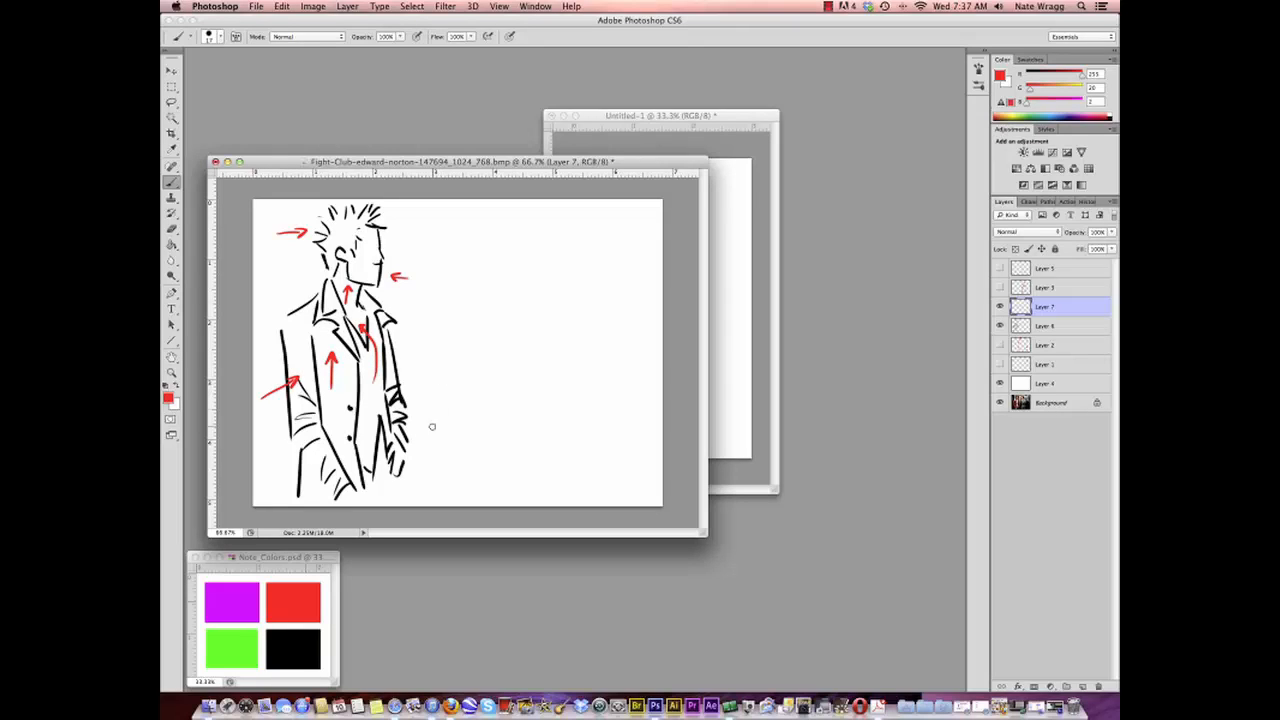
pyautogui.moveTo(440, 418)
pyautogui.mouseDown()
pyautogui.moveTo(420, 435)
pyautogui.moveTo(431, 435)
pyautogui.mouseUp()
pyautogui.moveTo(394, 506)
pyautogui.mouseDown()
pyautogui.moveTo(381, 461)
pyautogui.moveTo(391, 470)
pyautogui.mouseUp()
pyautogui.click(1000, 287)
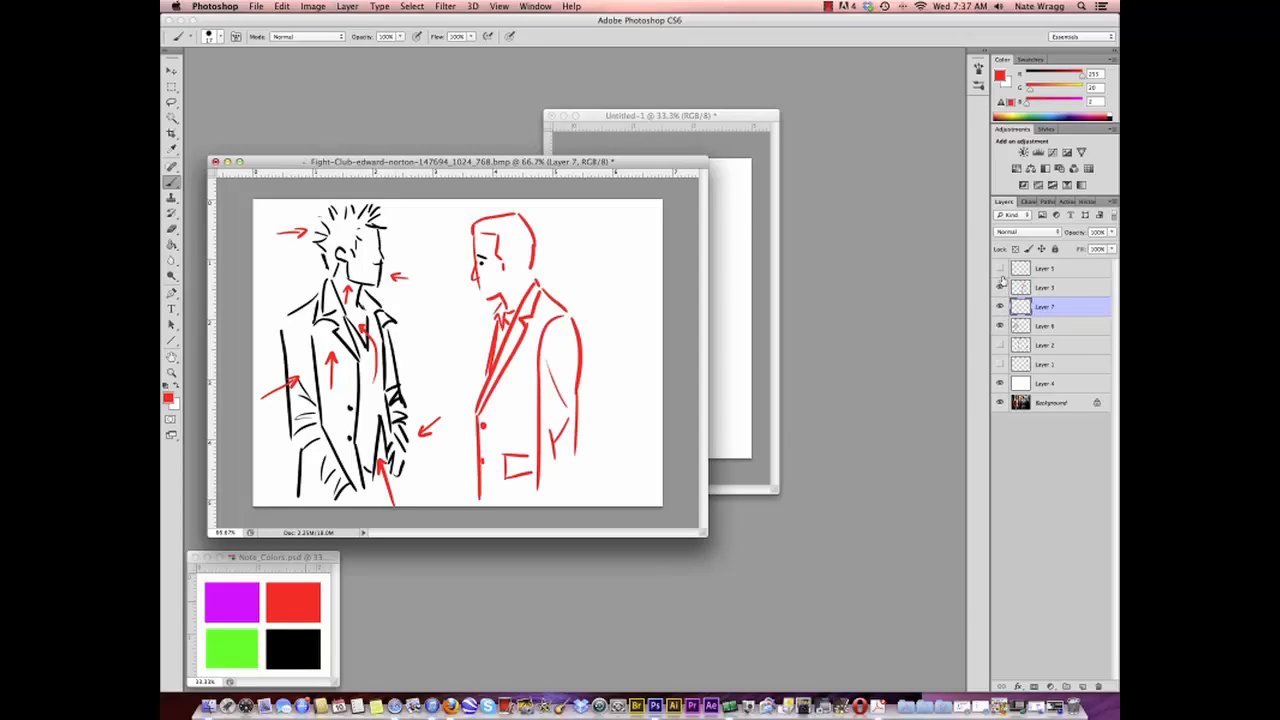
pyautogui.click(1000, 268)
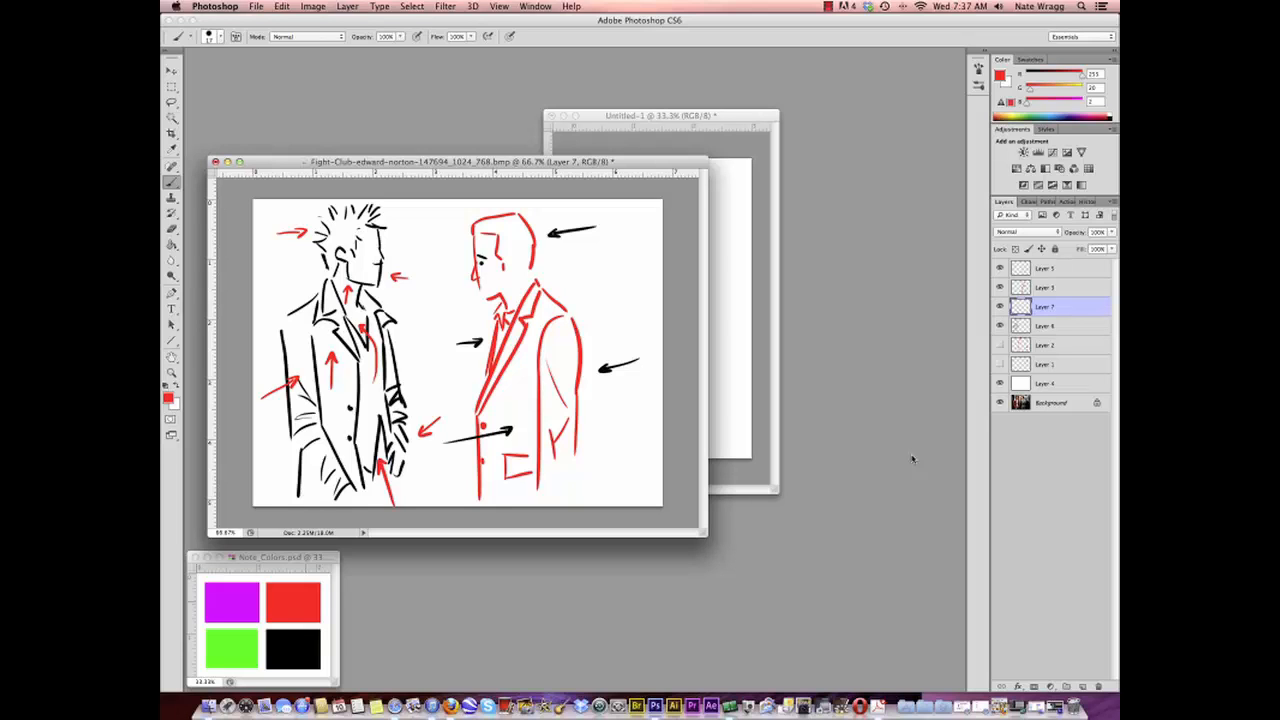
# Step: Minimise the blank Untitled-1 document and reposition the Fight-Club photo's window in the workspace
pyautogui.click(564, 116)
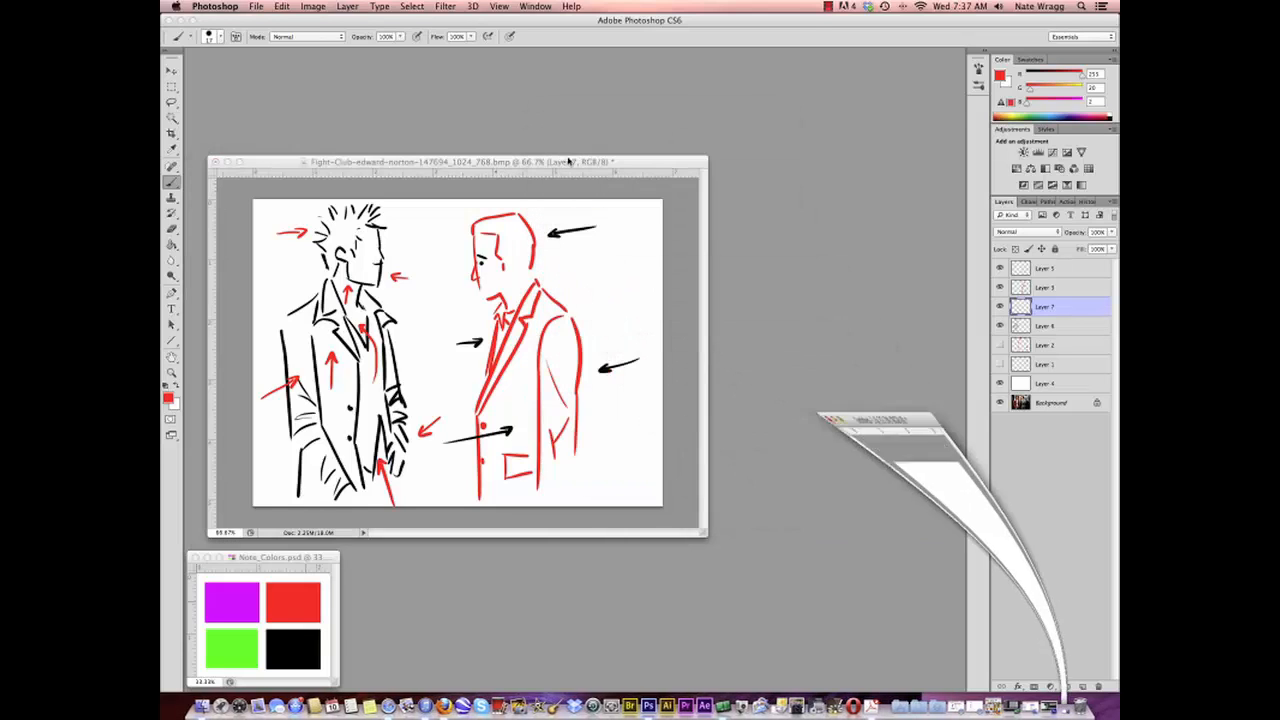
pyautogui.moveTo(743, 486); pyautogui.dragTo(784, 522)
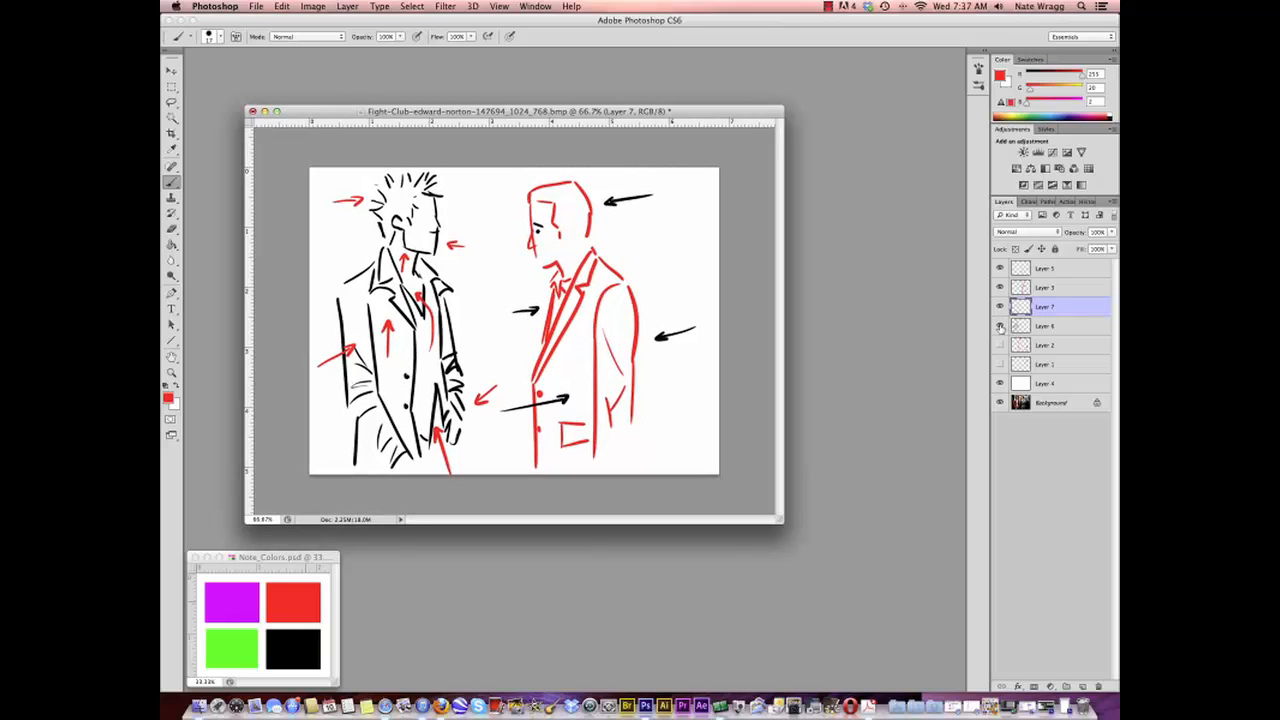
# Step: Show only the two arrow layers over the Fight-Club photo, and invert the black arrows to white
pyautogui.moveTo(1000, 328)
pyautogui.mouseDown()
pyautogui.moveTo(1003, 268)
pyautogui.moveTo(1000, 386)
pyautogui.mouseUp()
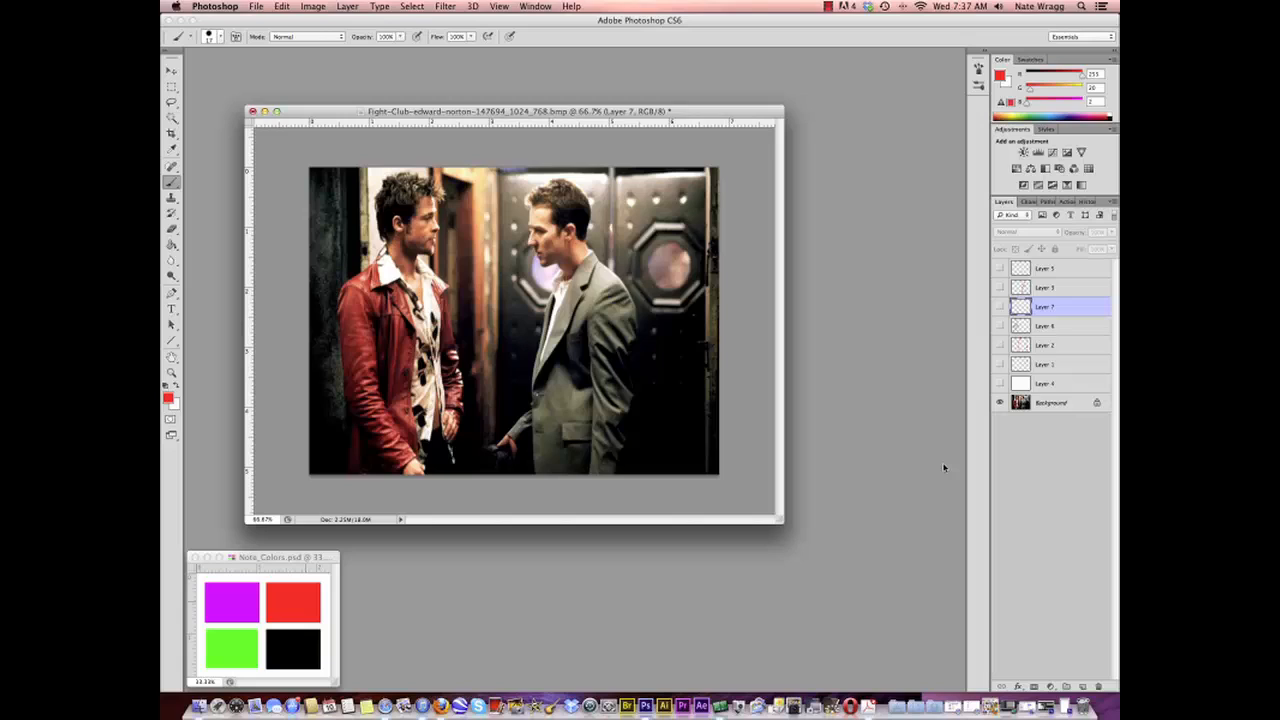
pyautogui.click(999, 307)
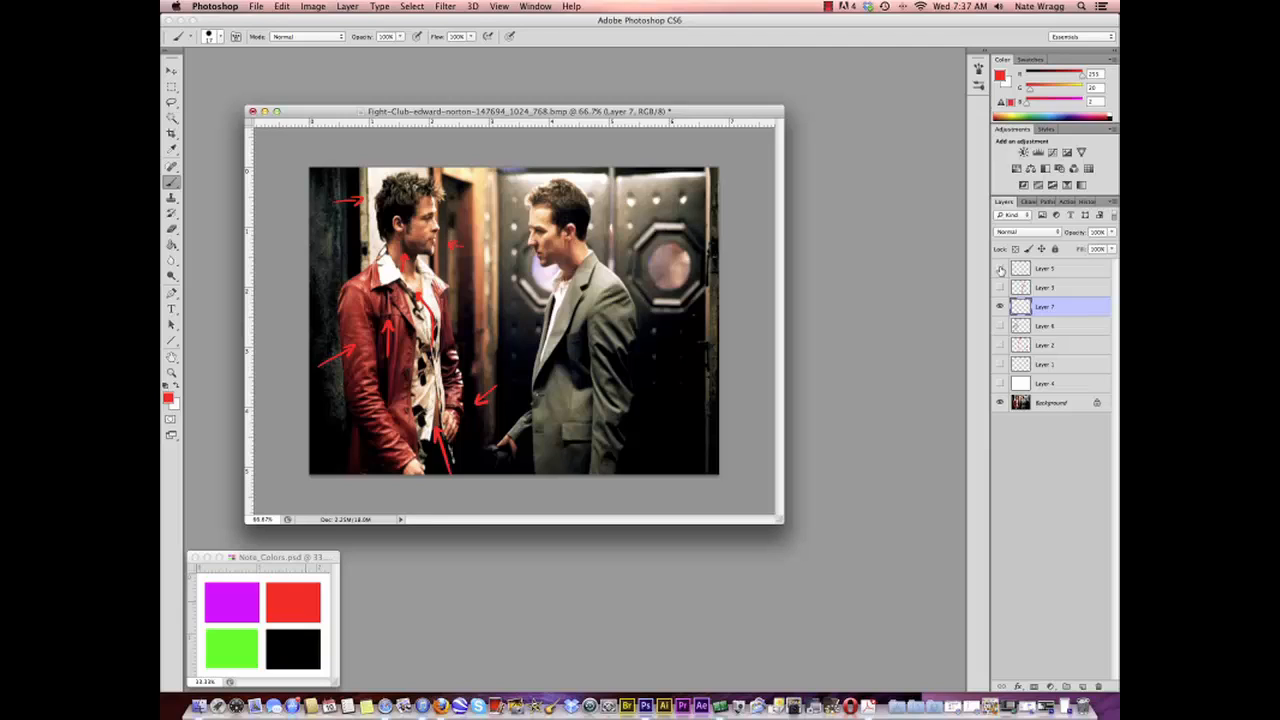
pyautogui.click(1000, 269)
pyautogui.click(1040, 271)
pyautogui.press('super+i')
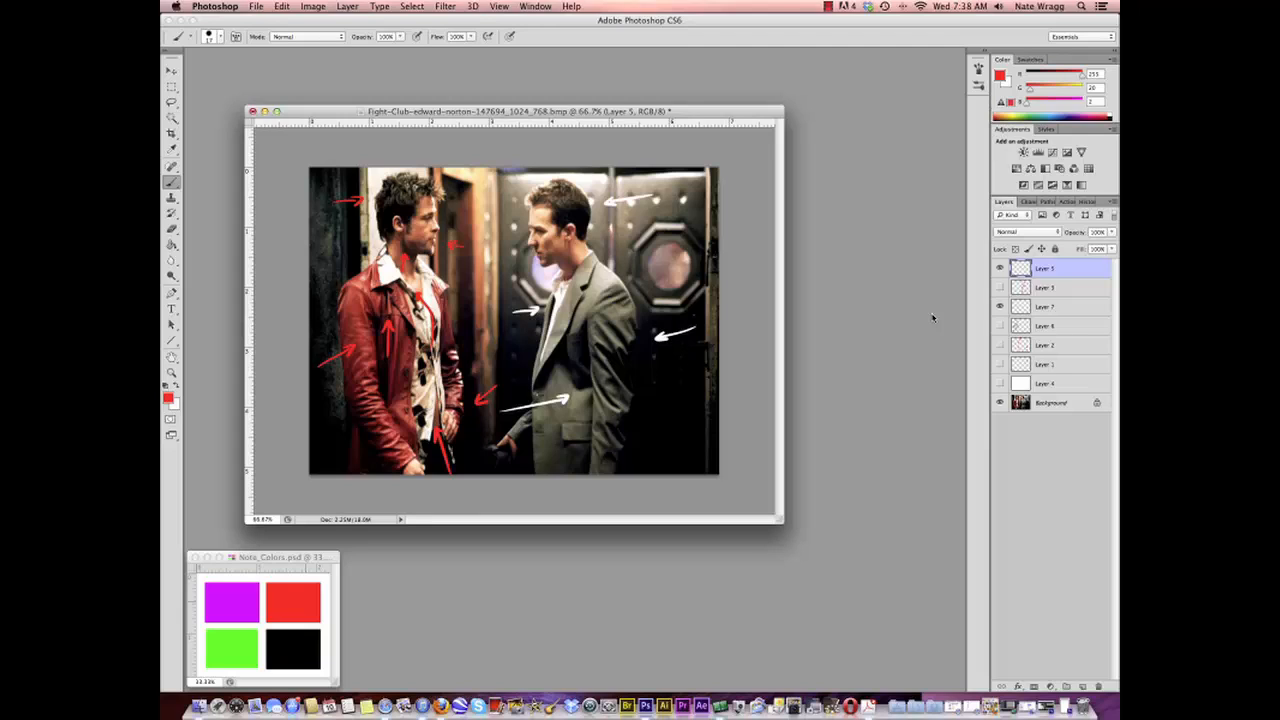
# Step: Display both men's outlines against the white layer, and hide the two arrow layers to compare the drawings
pyautogui.click(1000, 383)
pyautogui.click(1000, 325)
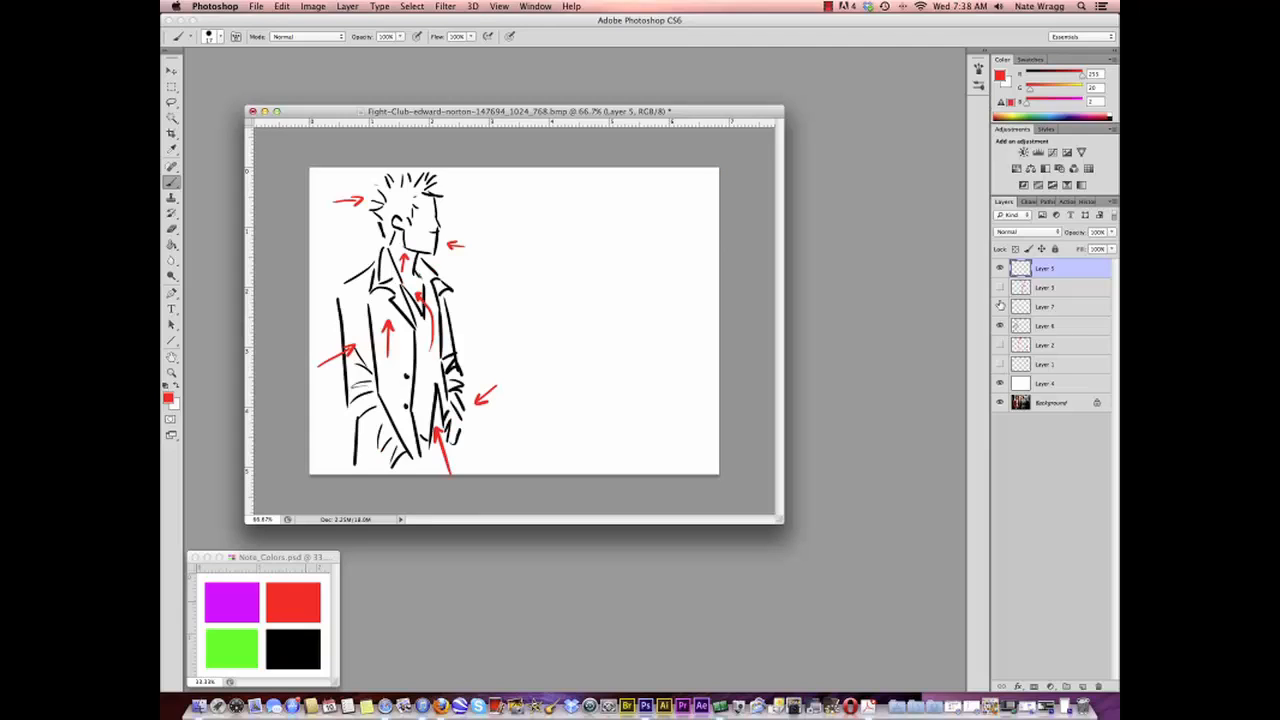
pyautogui.click(1000, 287)
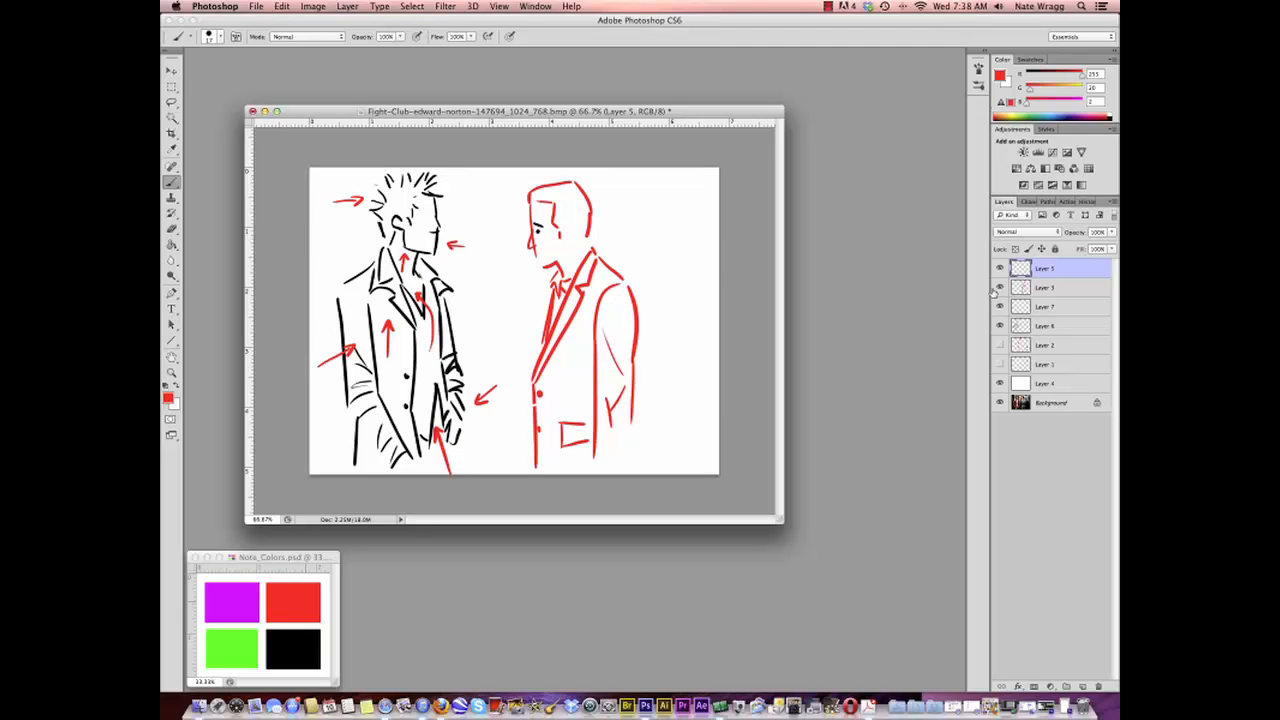
pyautogui.click(1000, 268)
pyautogui.click(1000, 325)
pyautogui.click(1000, 325)
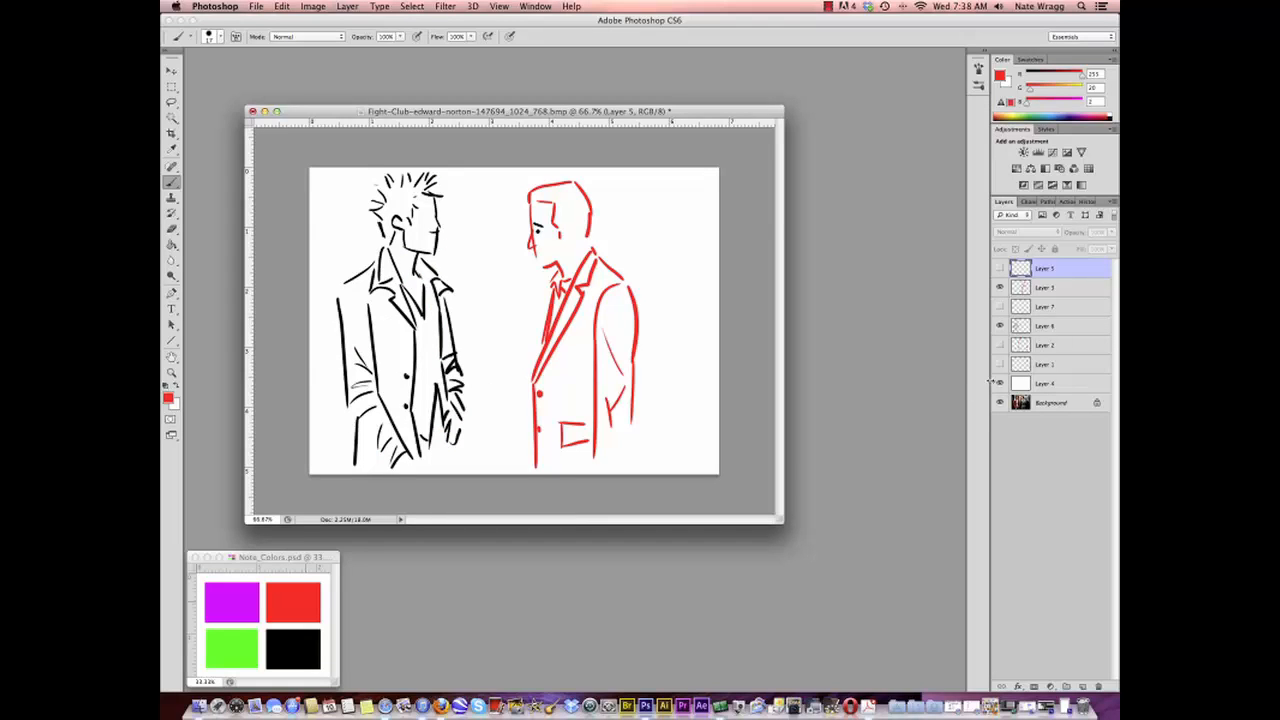
# Step: Hide the white layer and both outline layers, and minimise the Fight-Club photo
pyautogui.click(1000, 383)
pyautogui.click(1000, 325)
pyautogui.click(1000, 287)
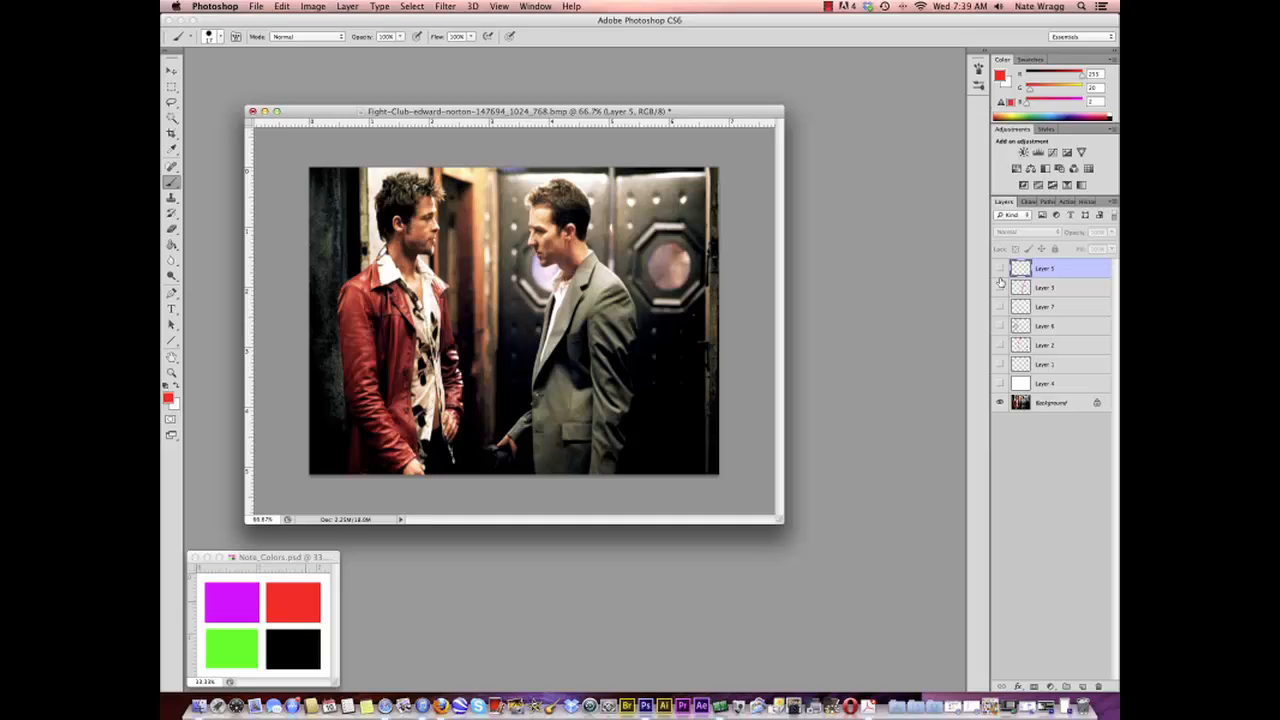
pyautogui.click(264, 112)
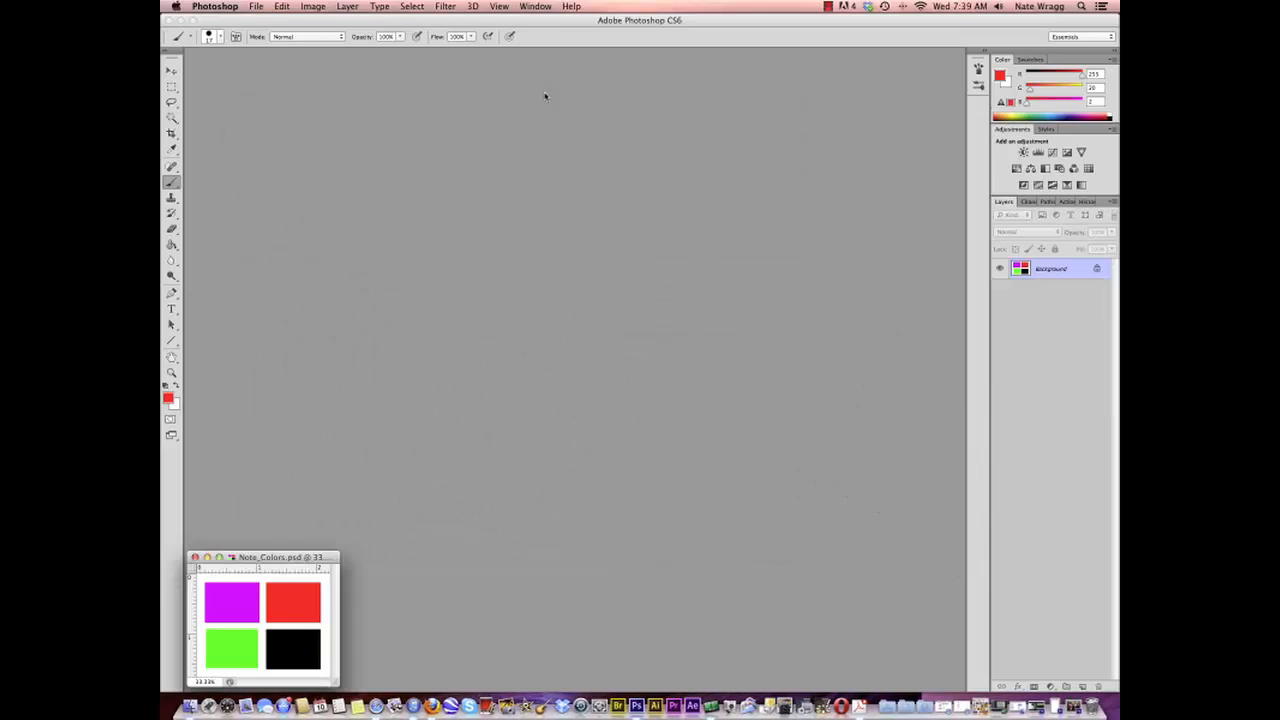
pyautogui.click(829, 7)
pyautogui.click(840, 20)
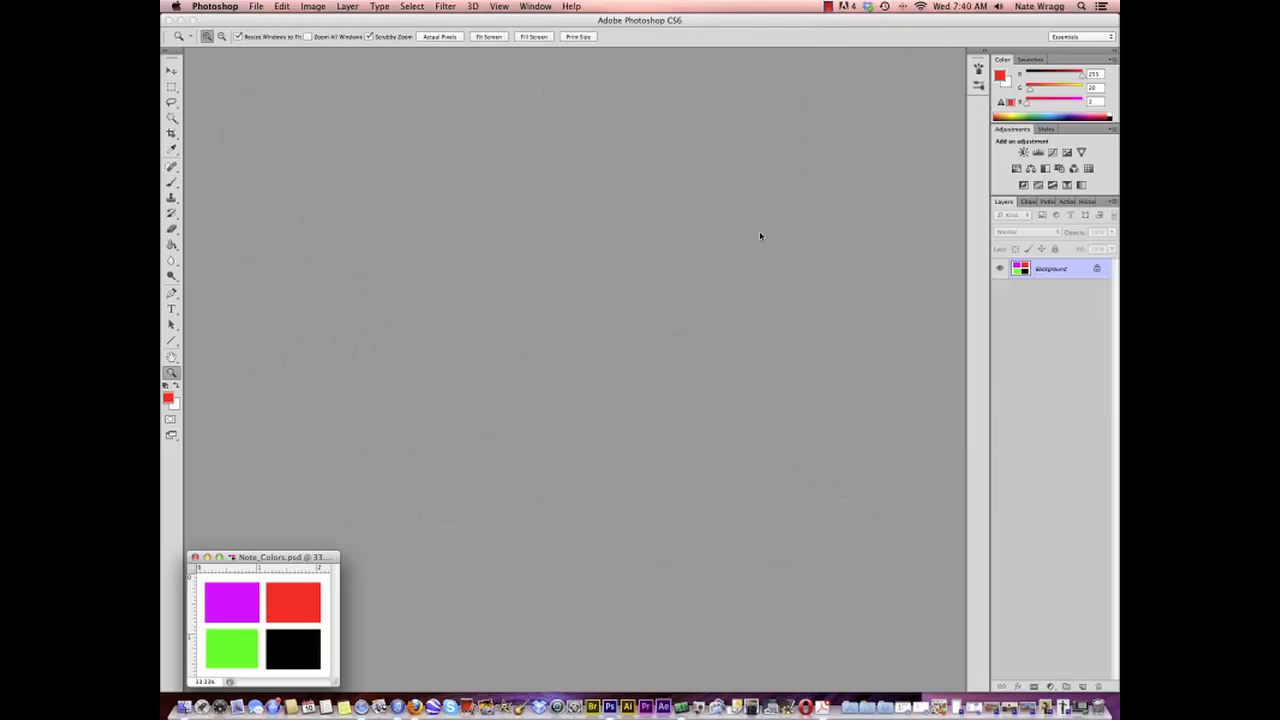
# Step: Restore the full-body Edward Scissorhands image, enlarge it to 200% in a larger window, and add a new layer for brush notes
pyautogui.click(1064, 707)
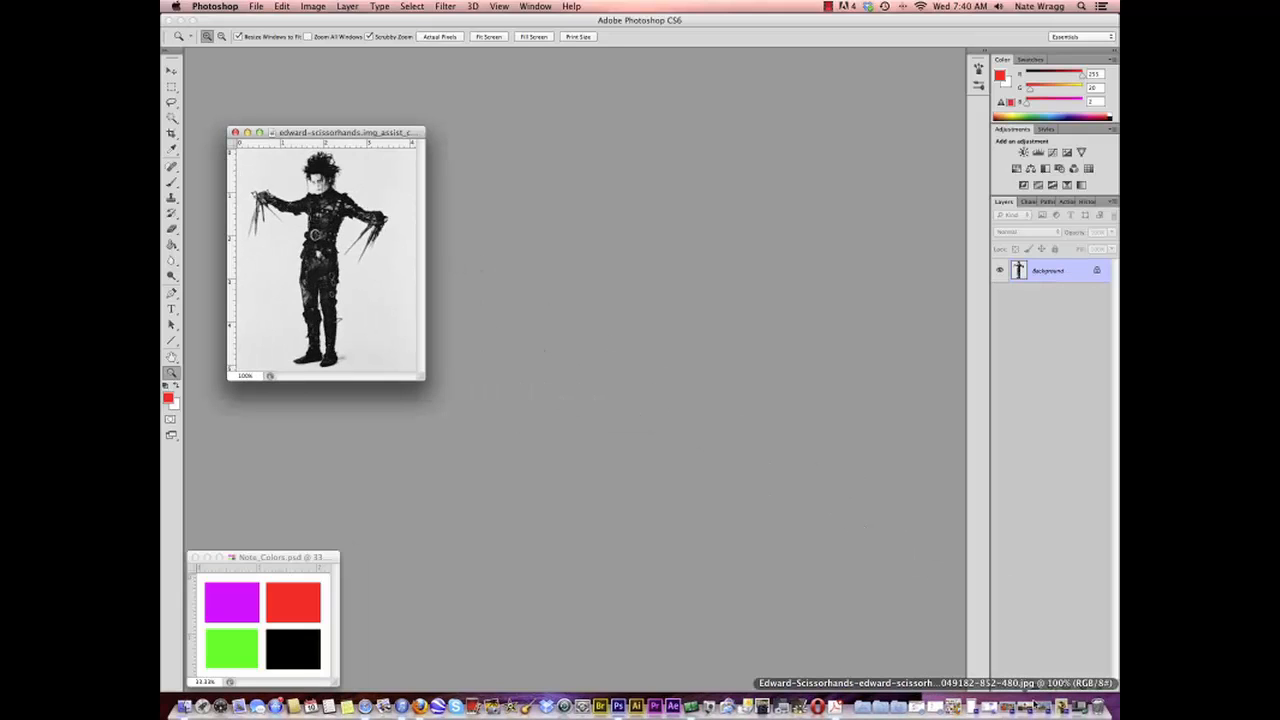
pyautogui.click(358, 305)
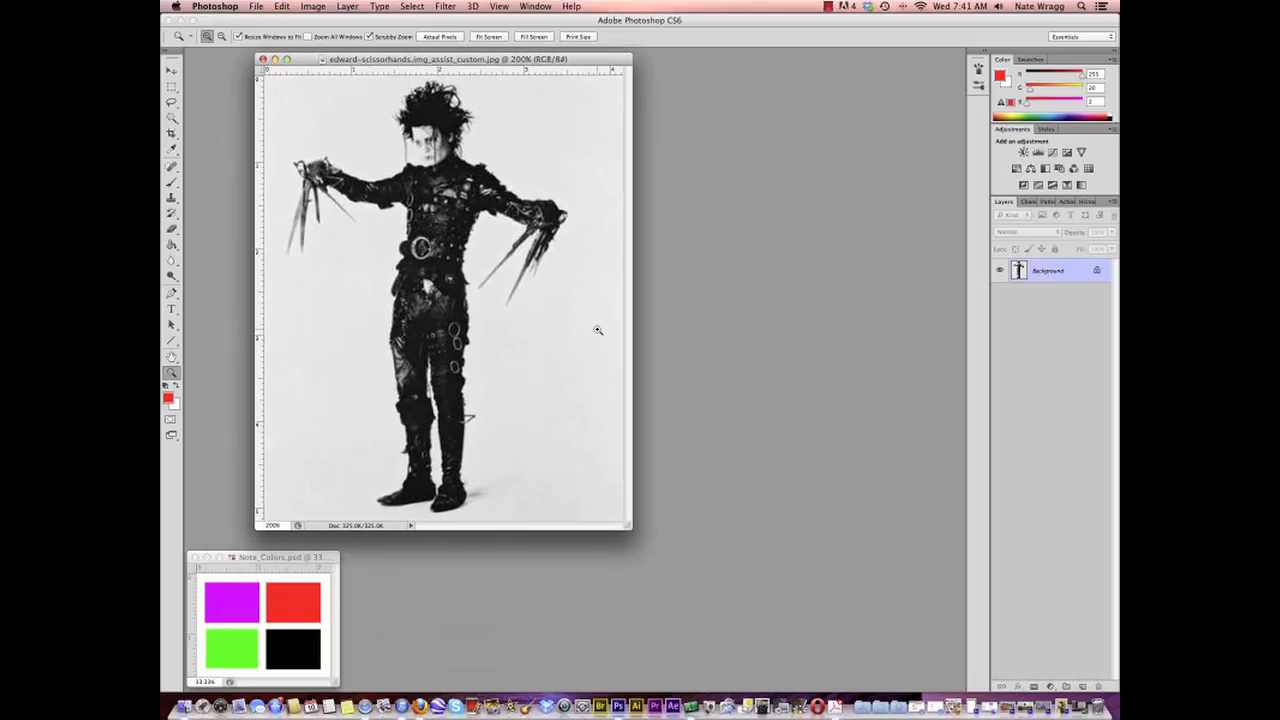
pyautogui.moveTo(629, 526); pyautogui.dragTo(655, 550)
pyautogui.press('b')
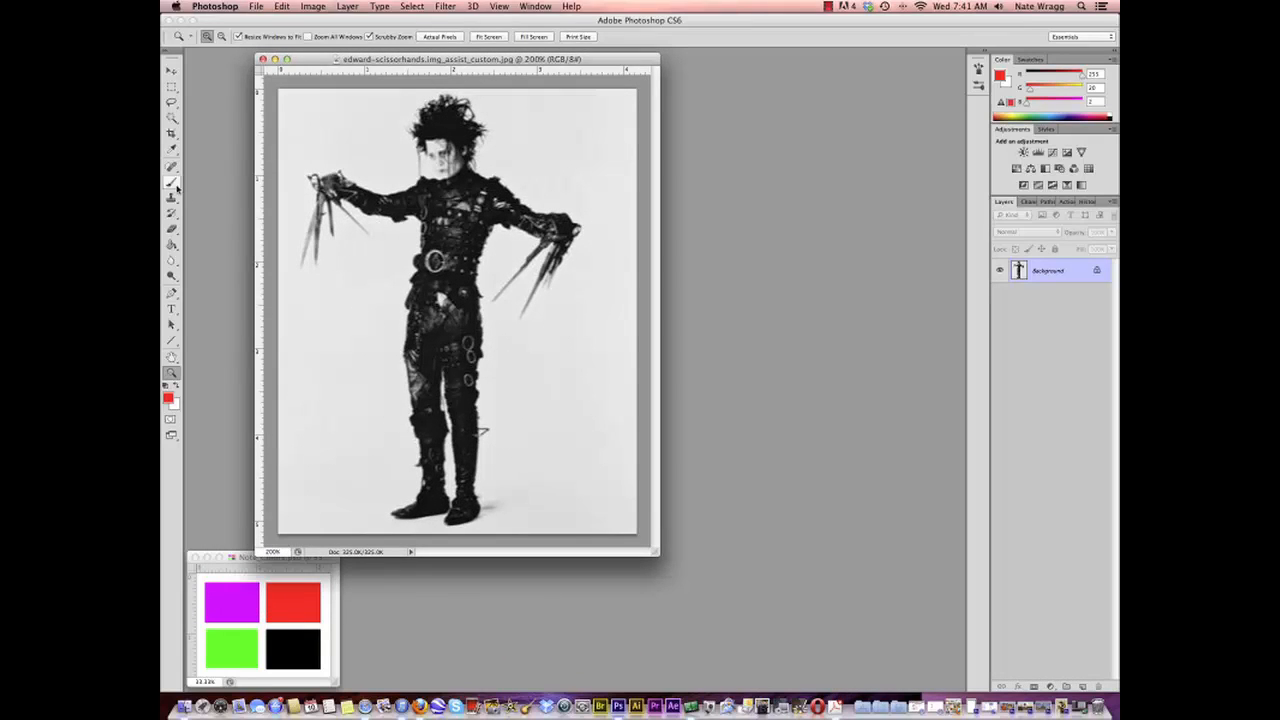
pyautogui.click(1083, 687)
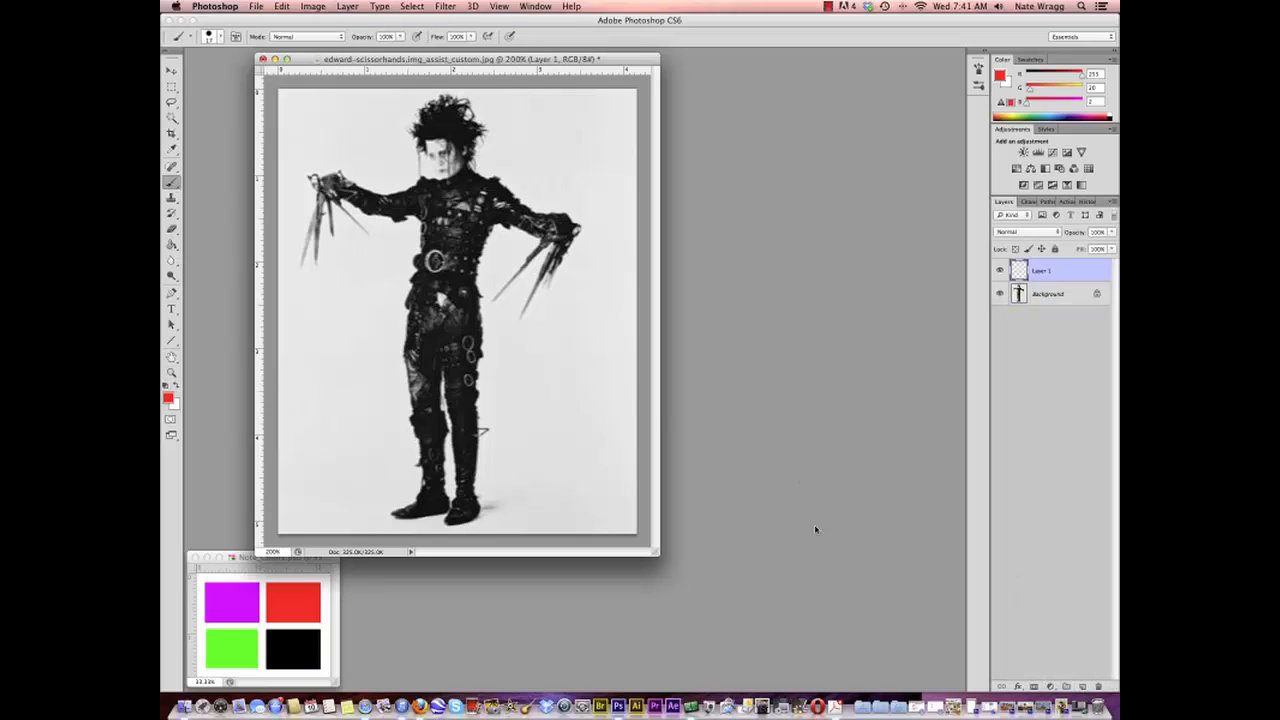
# Step: Reduce the full-body Edward image to 100%, and place it beside the restored photo of the five women in an enlarged window
pyautogui.press('z')
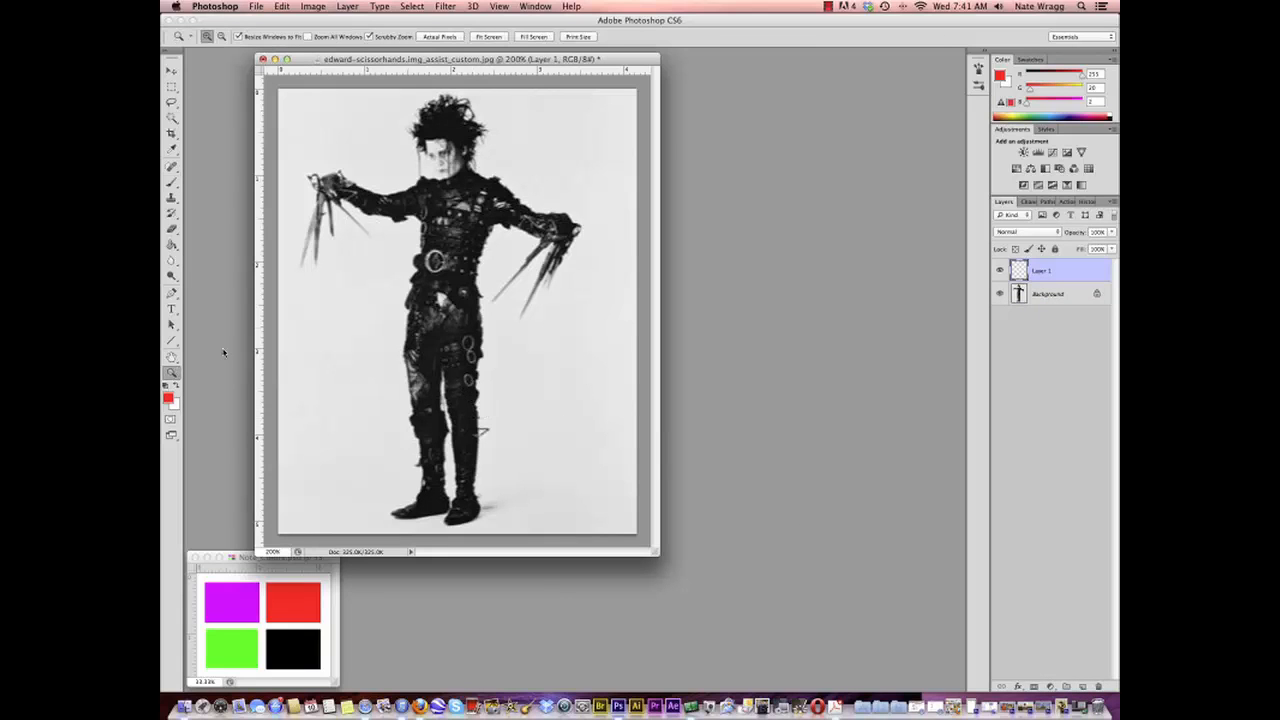
pyautogui.keyDown('alt'); pyautogui.click(405, 296); pyautogui.keyUp('alt')
pyautogui.moveTo(396, 56); pyautogui.dragTo(381, 200)
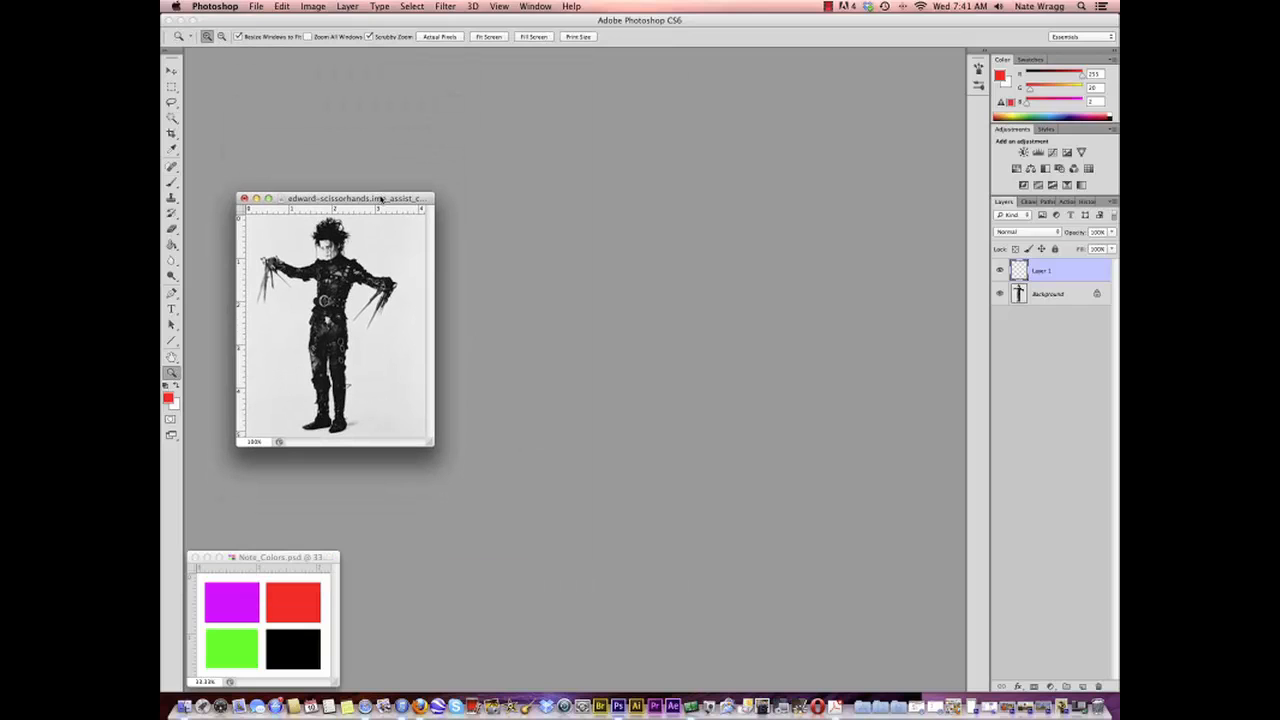
pyautogui.click(1010, 711)
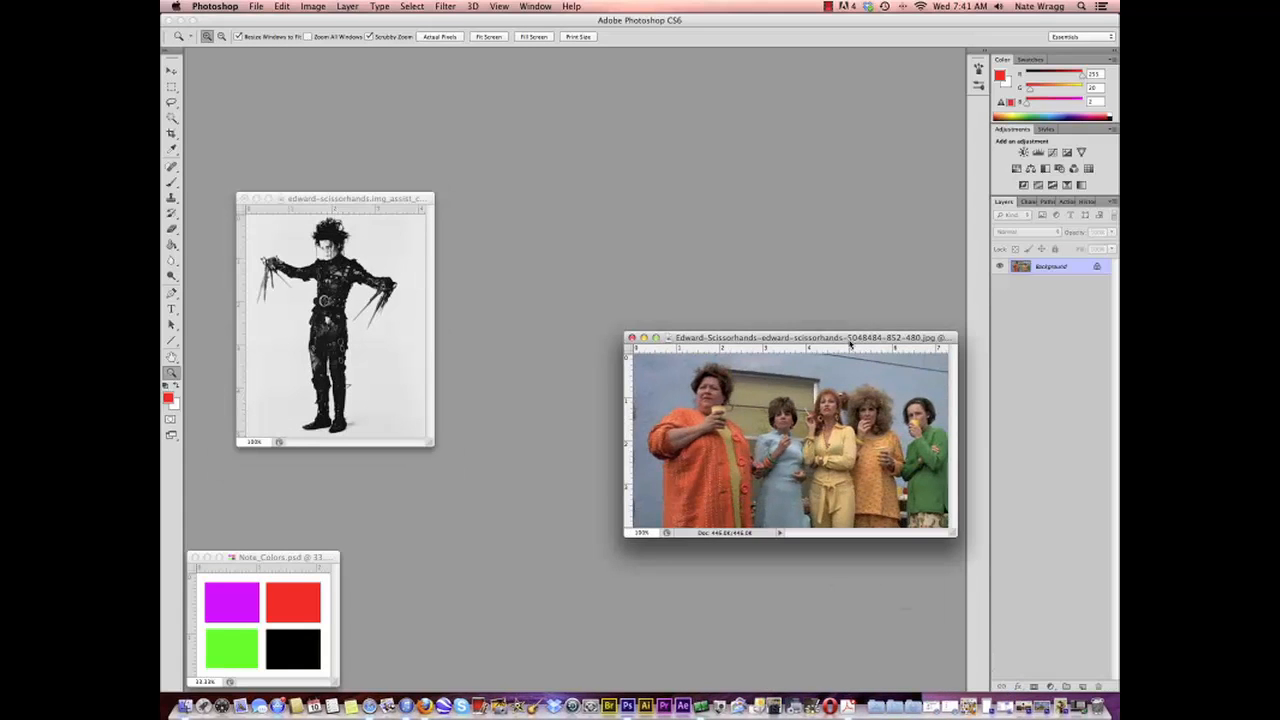
pyautogui.moveTo(852, 341); pyautogui.dragTo(797, 233)
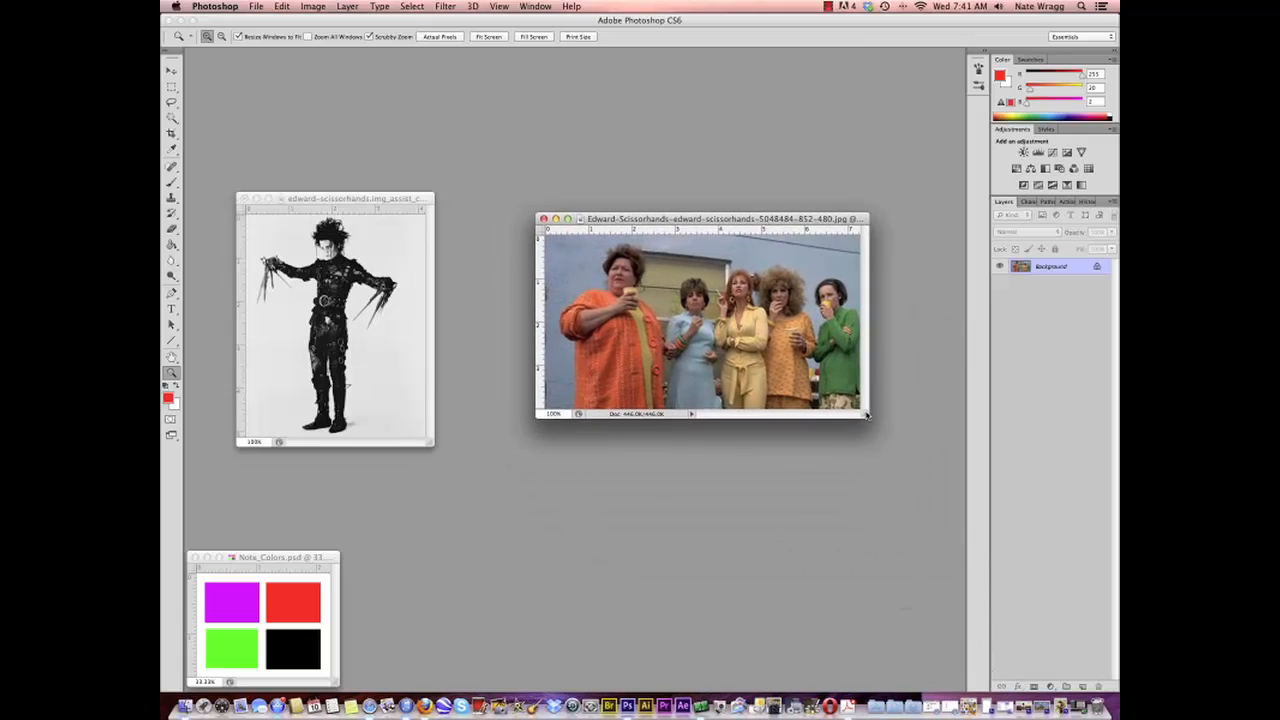
pyautogui.moveTo(867, 416); pyautogui.dragTo(916, 470)
pyautogui.moveTo(851, 219); pyautogui.dragTo(867, 199)
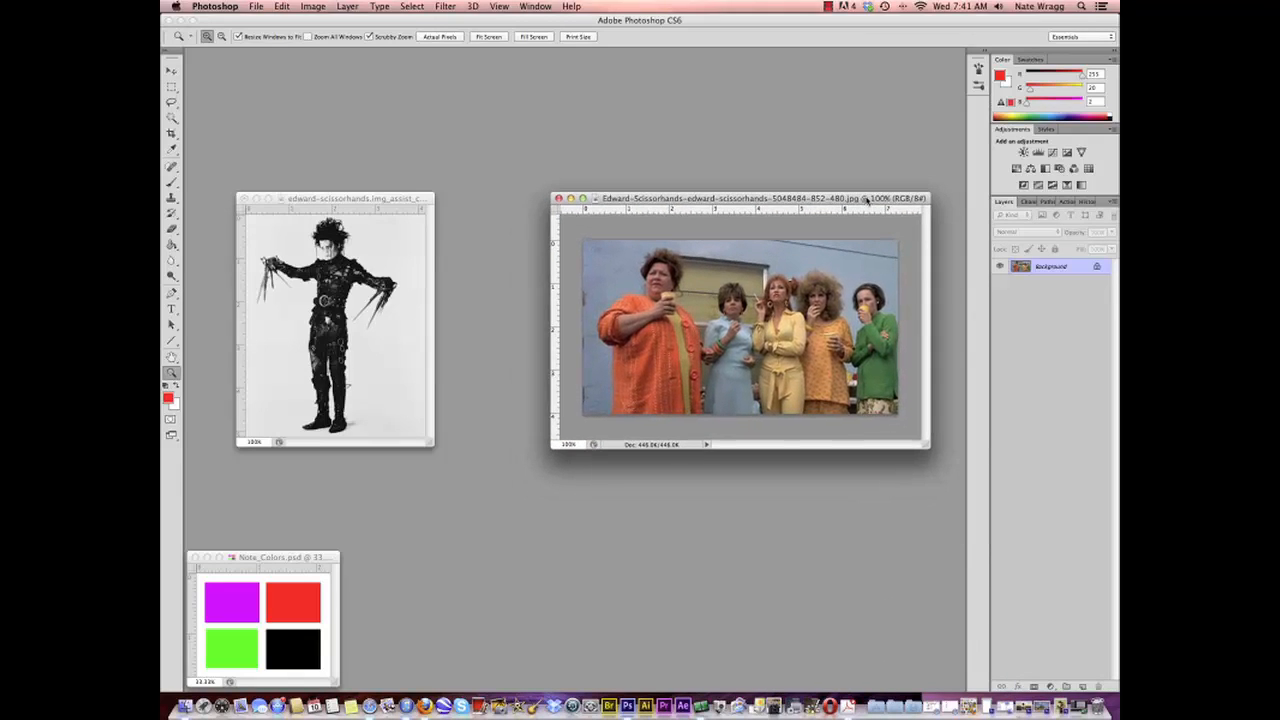
pyautogui.moveTo(408, 201); pyautogui.dragTo(504, 199)
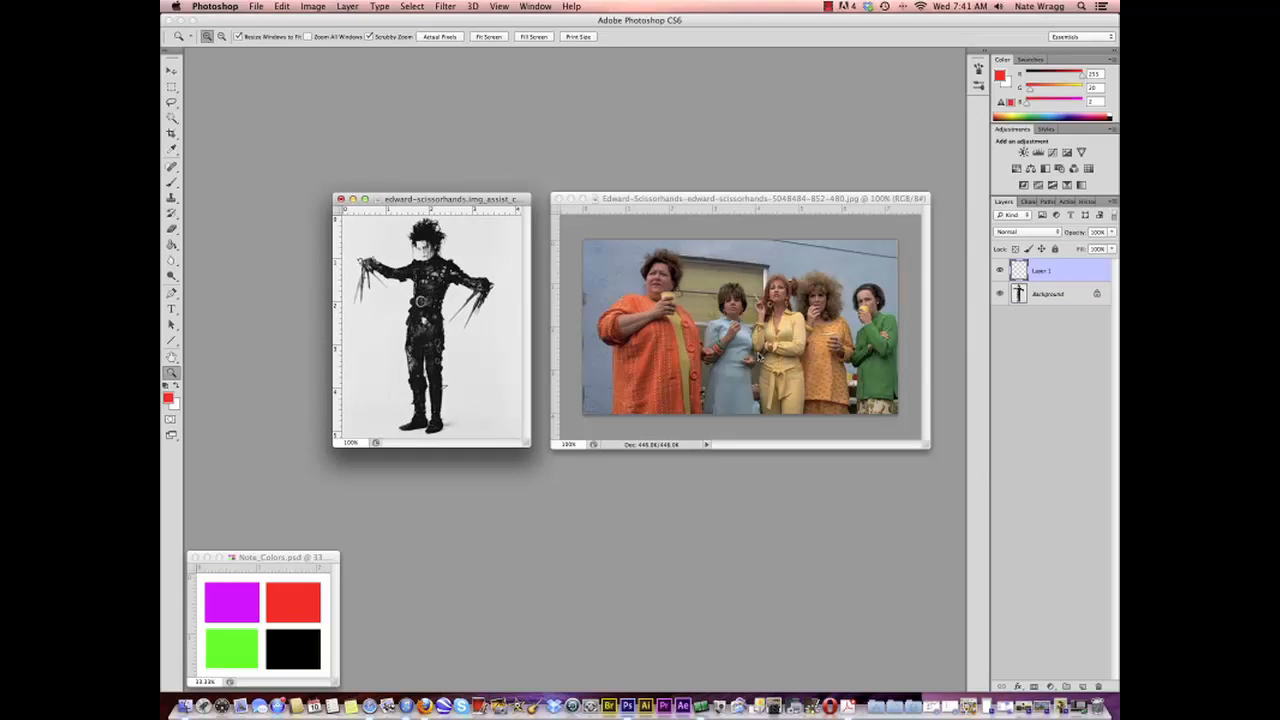
# Step: With a smaller black brush, scribble over Edward's hair, arms, scissor blades, torso and legs on the empty layer
pyautogui.click(171, 182)
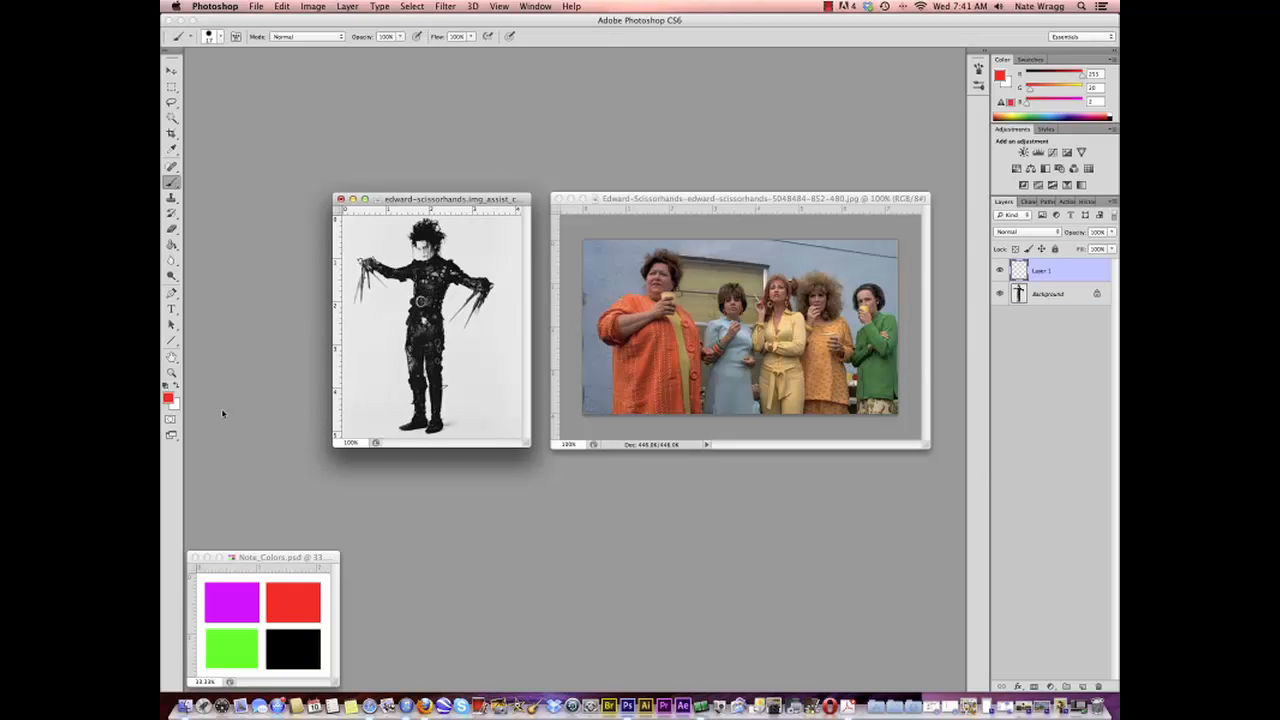
pyautogui.click(212, 37)
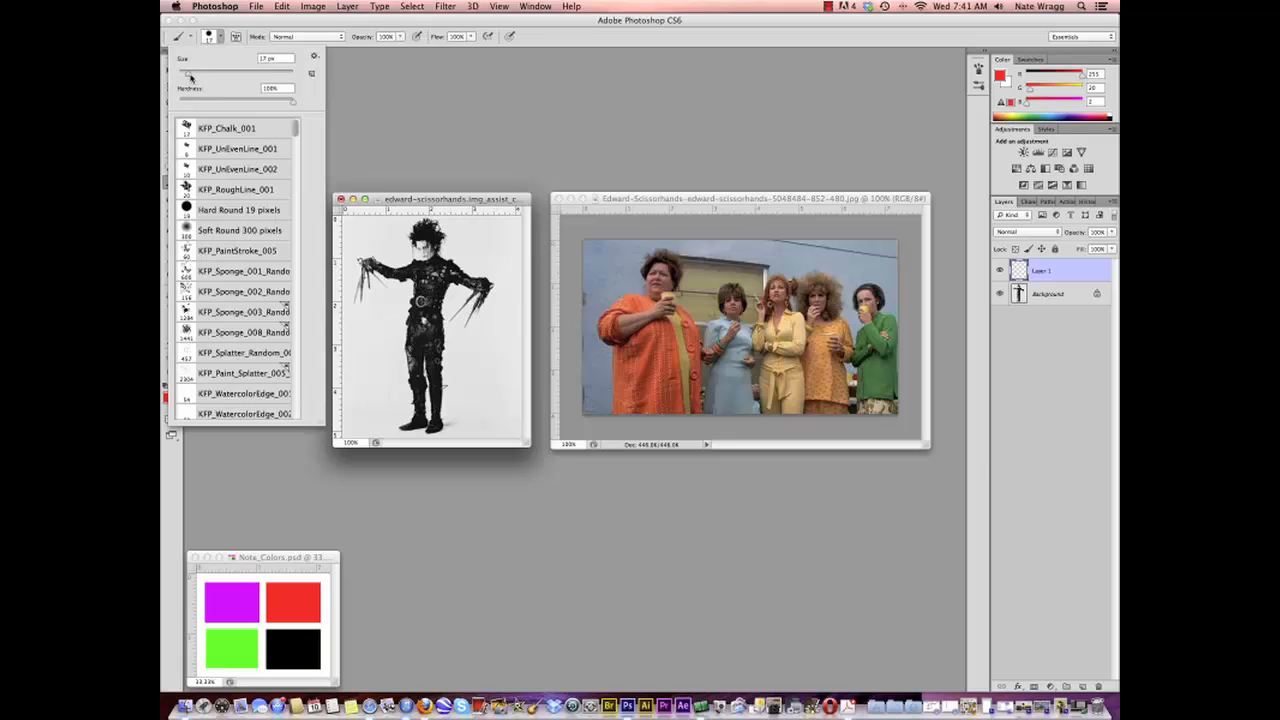
pyautogui.moveTo(192, 77); pyautogui.dragTo(184, 77)
pyautogui.click(474, 199)
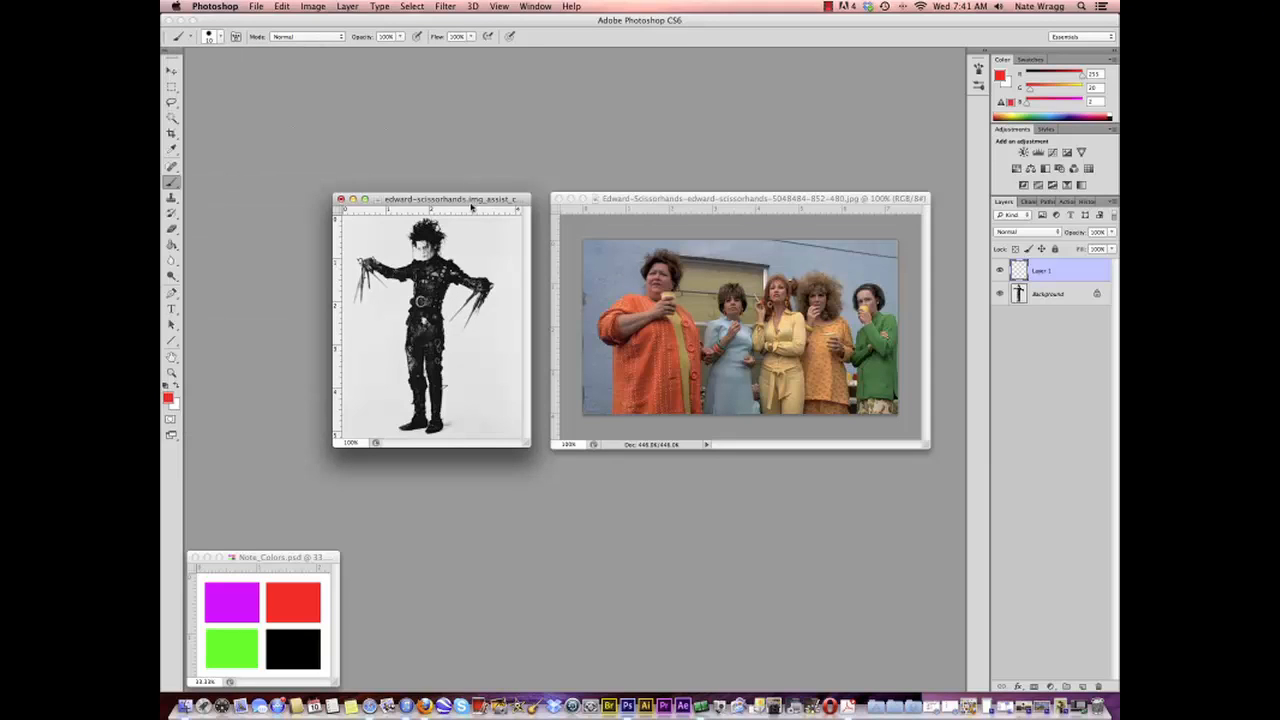
pyautogui.click(176, 388)
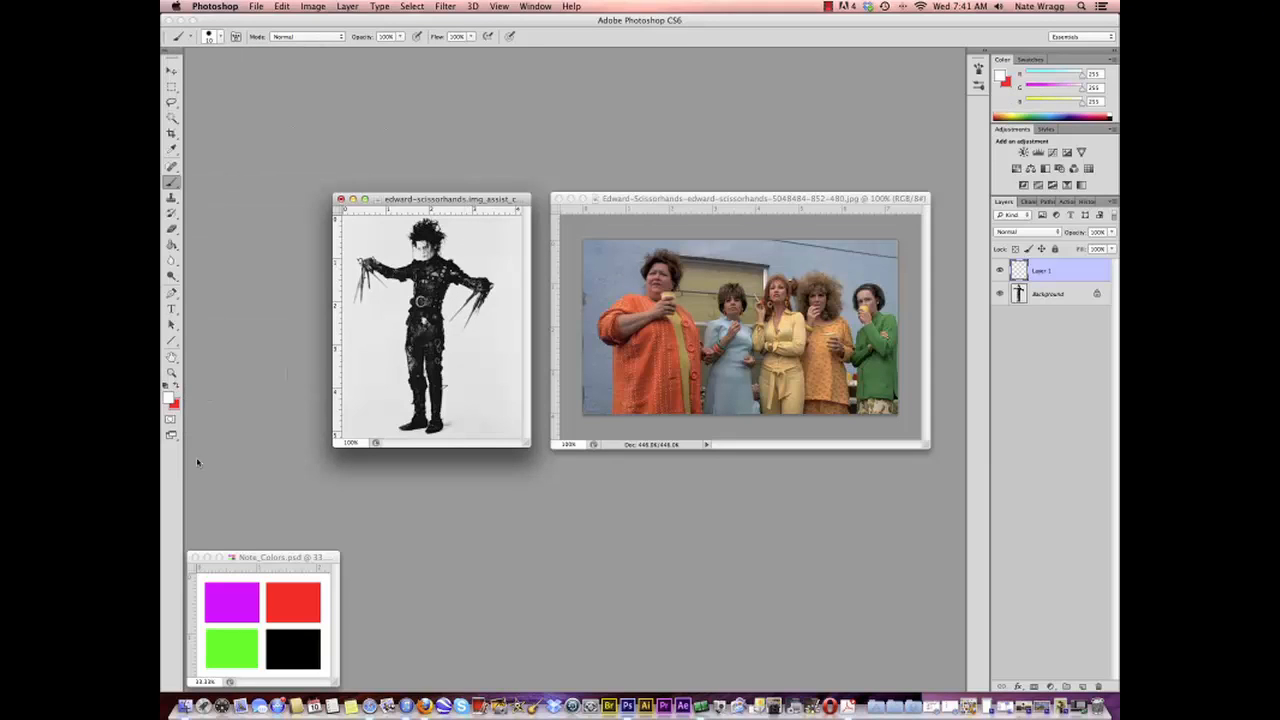
pyautogui.keyDown('alt'); pyautogui.click(303, 646); pyautogui.keyUp('alt')
pyautogui.moveTo(358, 270)
pyautogui.mouseDown()
pyautogui.moveTo(362, 310)
pyautogui.moveTo(386, 294)
pyautogui.moveTo(386, 268)
pyautogui.moveTo(422, 270)
pyautogui.moveTo(490, 282)
pyautogui.moveTo(456, 316)
pyautogui.moveTo(484, 318)
pyautogui.mouseUp()
pyautogui.moveTo(432, 266); pyautogui.dragTo(437, 434)
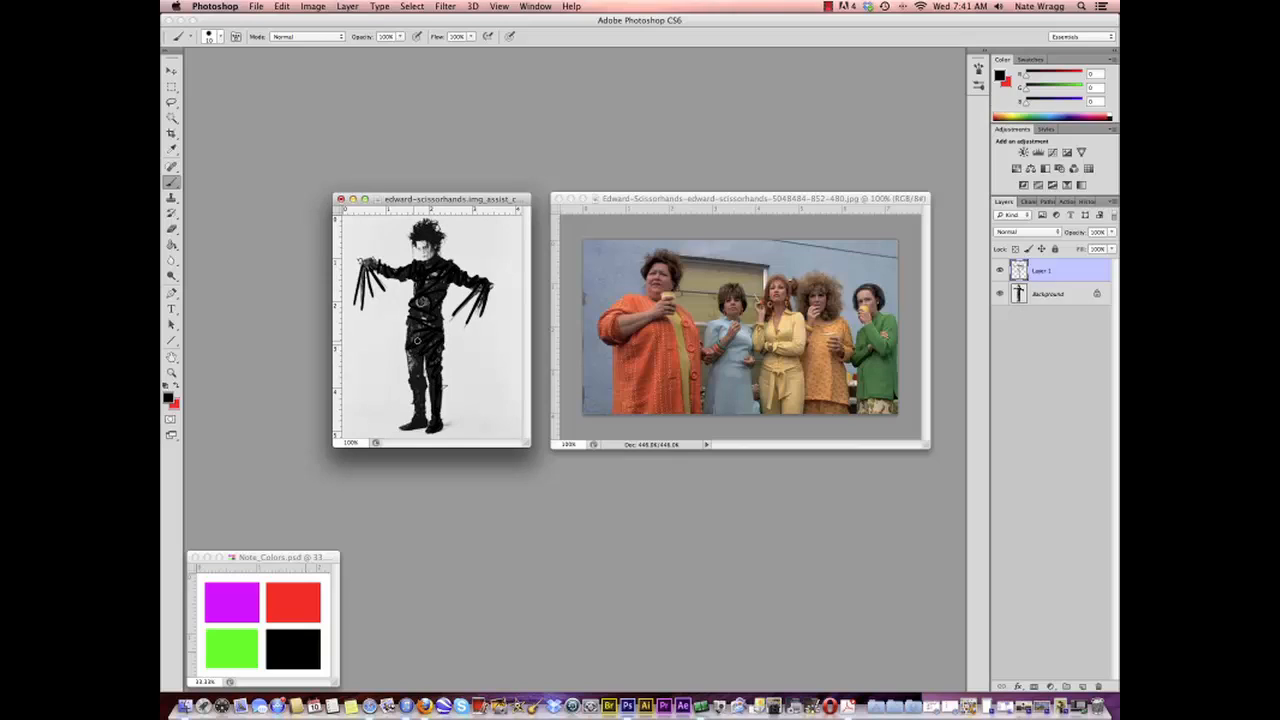
pyautogui.moveTo(416, 340)
pyautogui.mouseDown()
pyautogui.moveTo(415, 417)
pyautogui.moveTo(411, 365)
pyautogui.moveTo(416, 430)
pyautogui.mouseUp()
pyautogui.moveTo(412, 238)
pyautogui.mouseDown()
pyautogui.moveTo(408, 256)
pyautogui.moveTo(402, 222)
pyautogui.moveTo(452, 238)
pyautogui.moveTo(432, 258)
pyautogui.mouseUp()
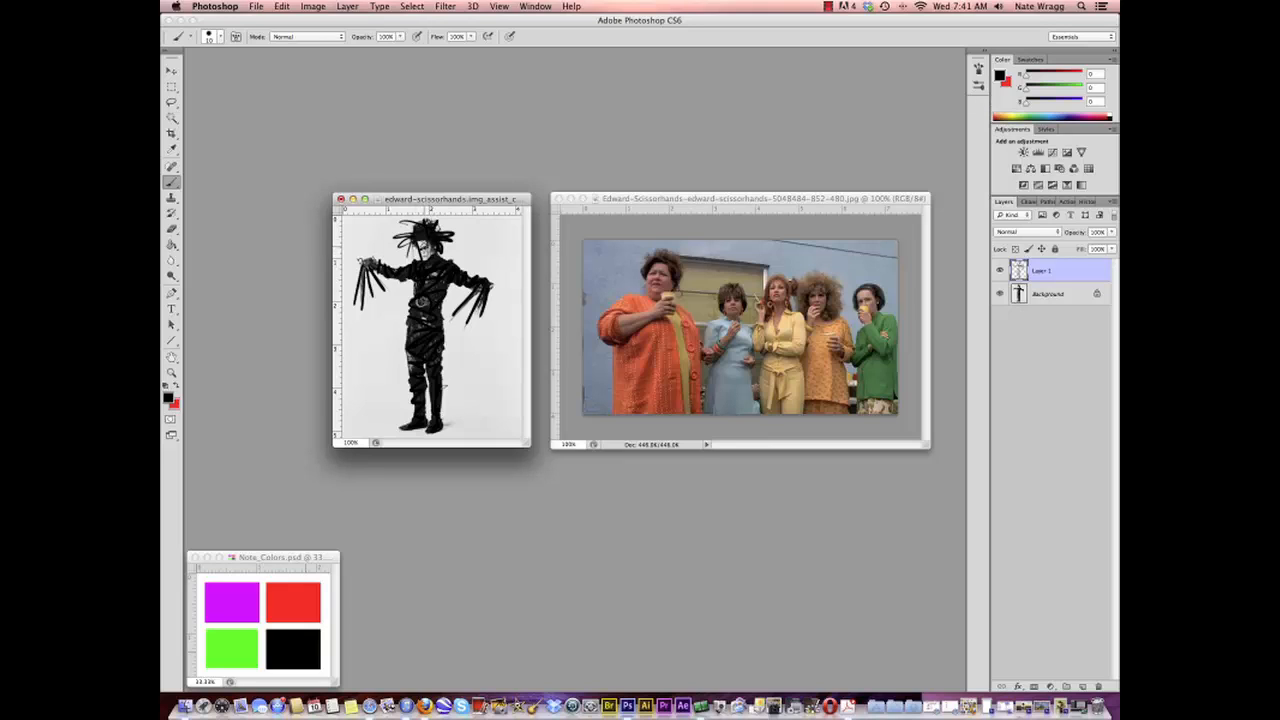
# Step: Add a layer beneath the black scribbles and fill it with white to cover the Edward photo
pyautogui.click(1082, 687)
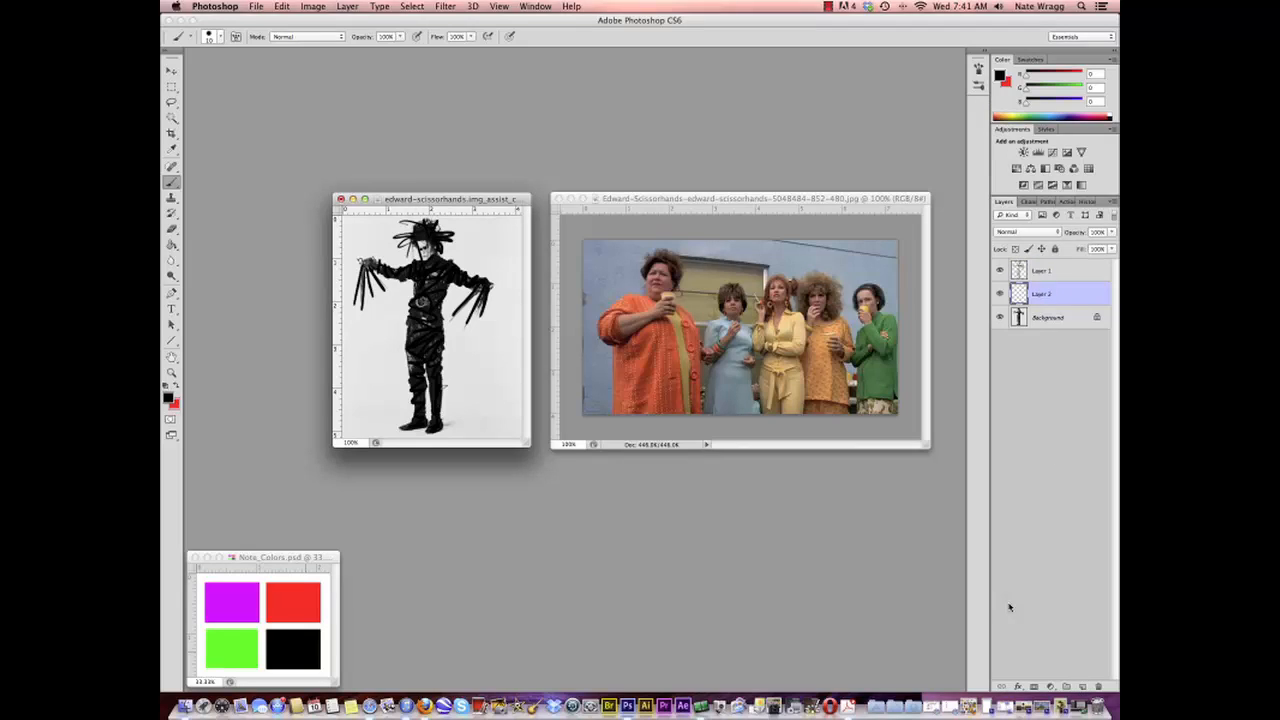
pyautogui.click(172, 245)
pyautogui.click(166, 386)
pyautogui.click(177, 386)
pyautogui.click(456, 365)
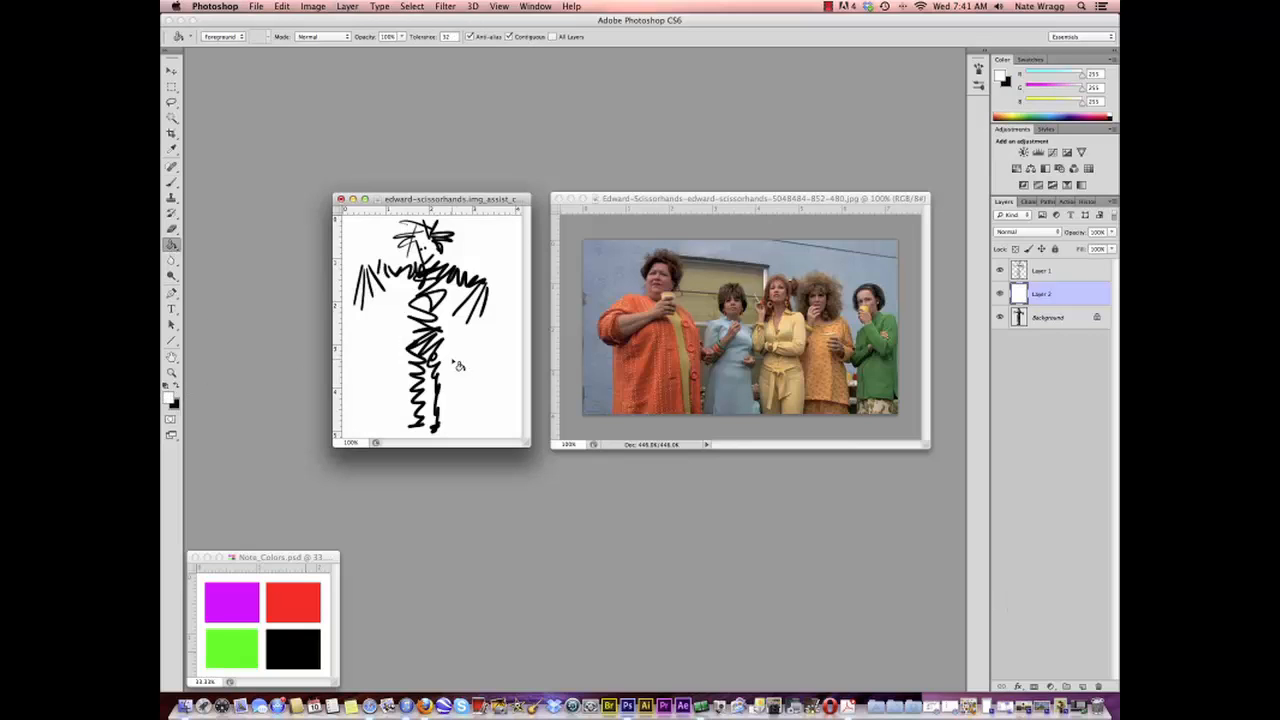
# Step: On a new layer over the five-women photo, outline the woman in orange in red and the woman in blue in magenta
pyautogui.click(763, 201)
pyautogui.click(1082, 686)
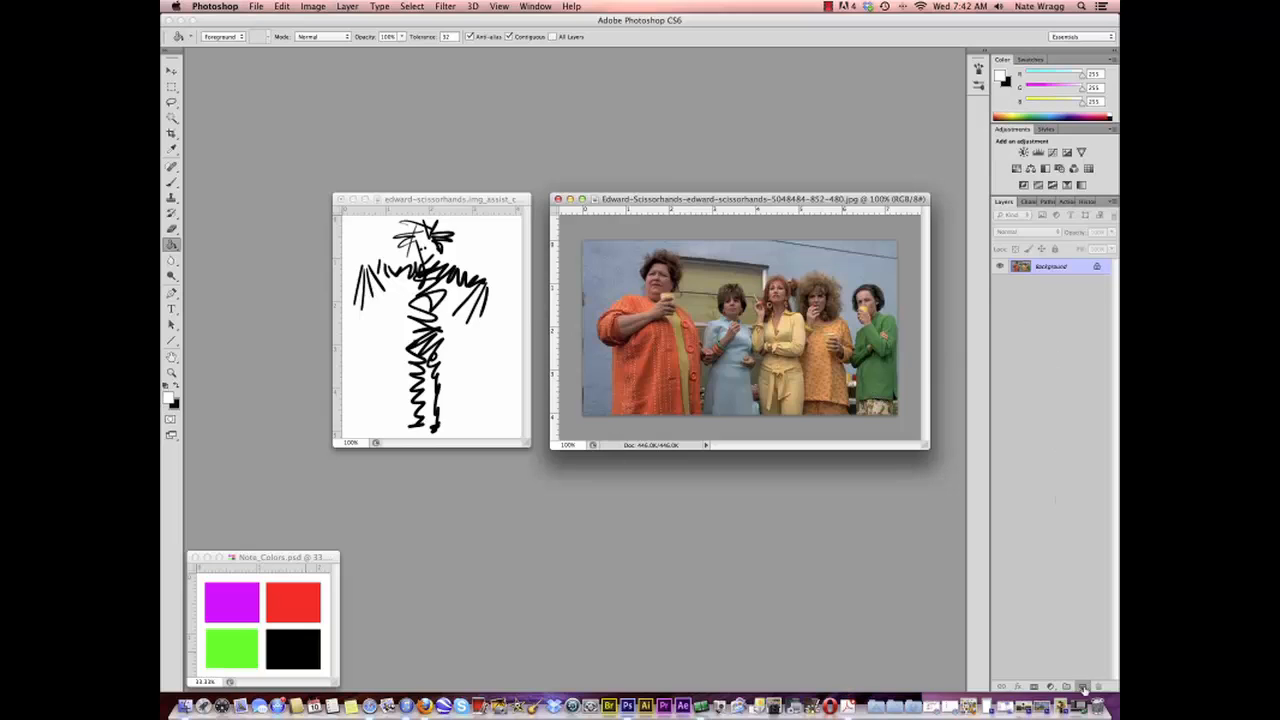
pyautogui.press('b')
pyautogui.keyDown('alt'); pyautogui.click(317, 582); pyautogui.keyUp('alt')
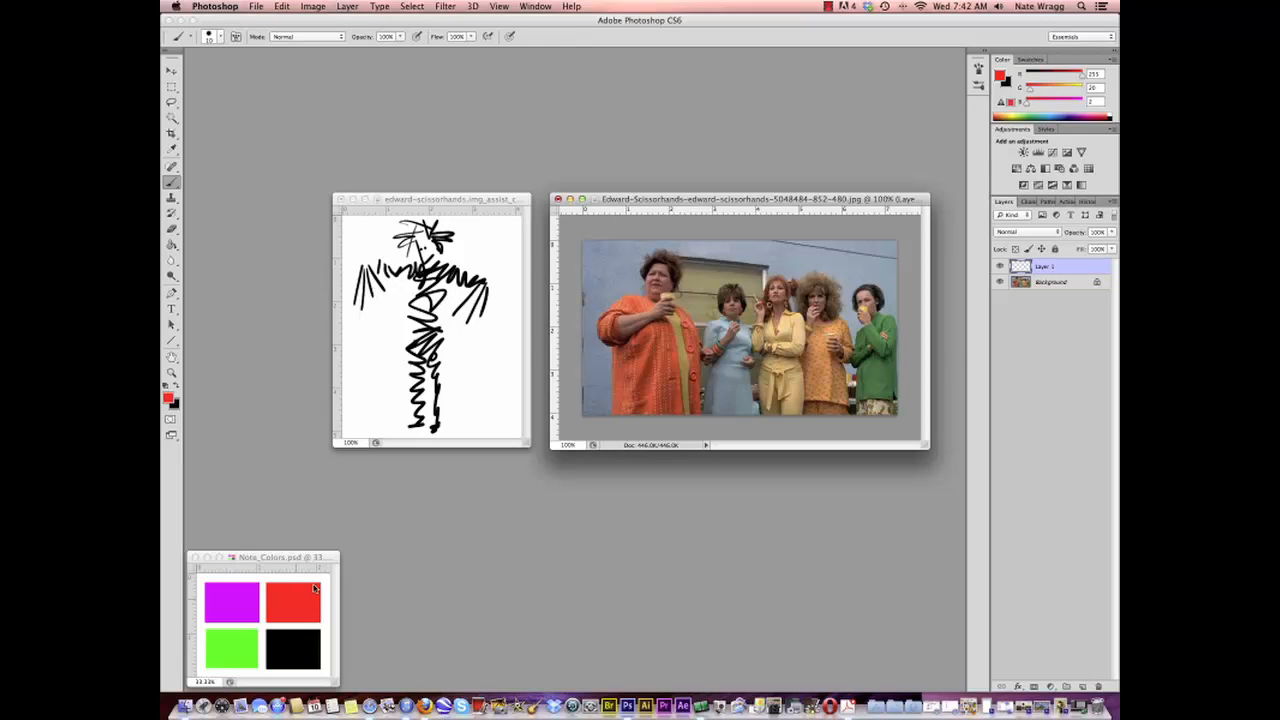
pyautogui.moveTo(645, 295)
pyautogui.mouseDown()
pyautogui.moveTo(603, 302)
pyautogui.moveTo(613, 412)
pyautogui.moveTo(687, 313)
pyautogui.moveTo(699, 417)
pyautogui.mouseUp()
pyautogui.moveTo(645, 292)
pyautogui.mouseDown()
pyautogui.moveTo(642, 268)
pyautogui.moveTo(679, 292)
pyautogui.moveTo(645, 268)
pyautogui.moveTo(668, 250)
pyautogui.moveTo(684, 286)
pyautogui.moveTo(747, 300)
pyautogui.moveTo(728, 290)
pyautogui.moveTo(714, 322)
pyautogui.moveTo(758, 412)
pyautogui.mouseUp()
pyautogui.keyDown('alt'); pyautogui.click(258, 594); pyautogui.keyUp('alt')
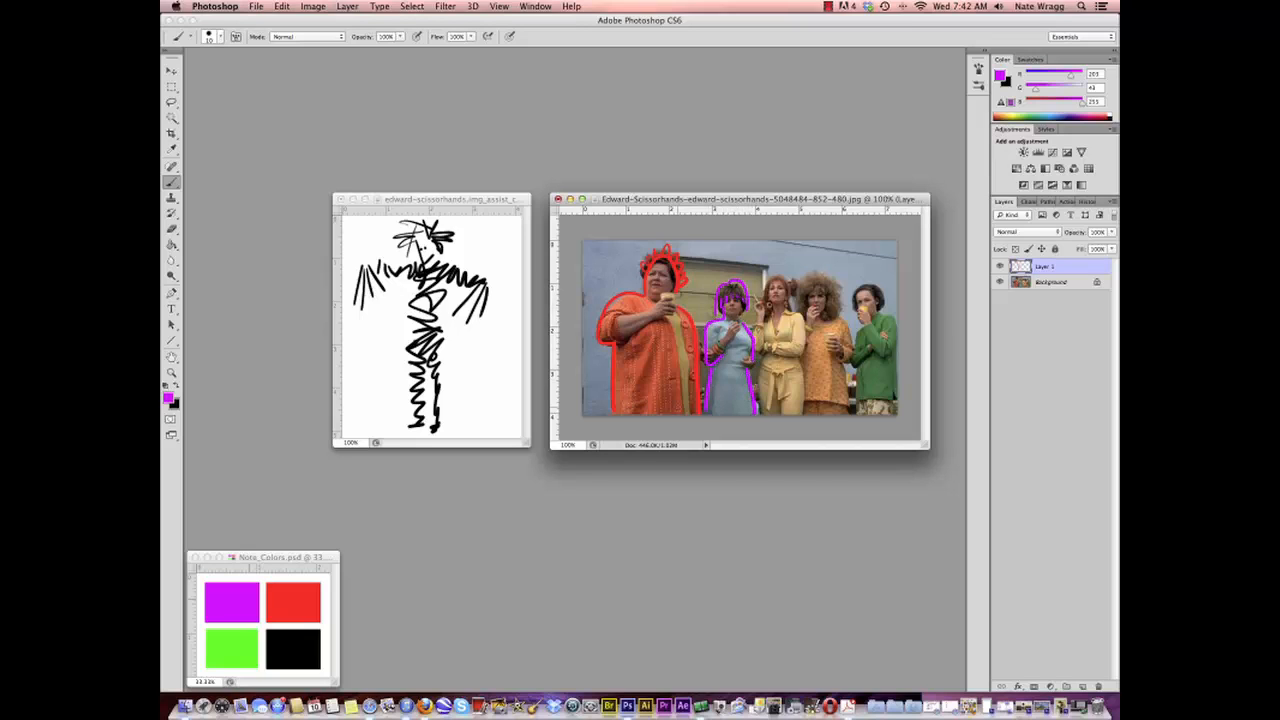
# Step: Outline the woman in yellow in green, including her hair, arms and waist sash
pyautogui.keyDown('alt'); pyautogui.click(250, 633); pyautogui.keyUp('alt')
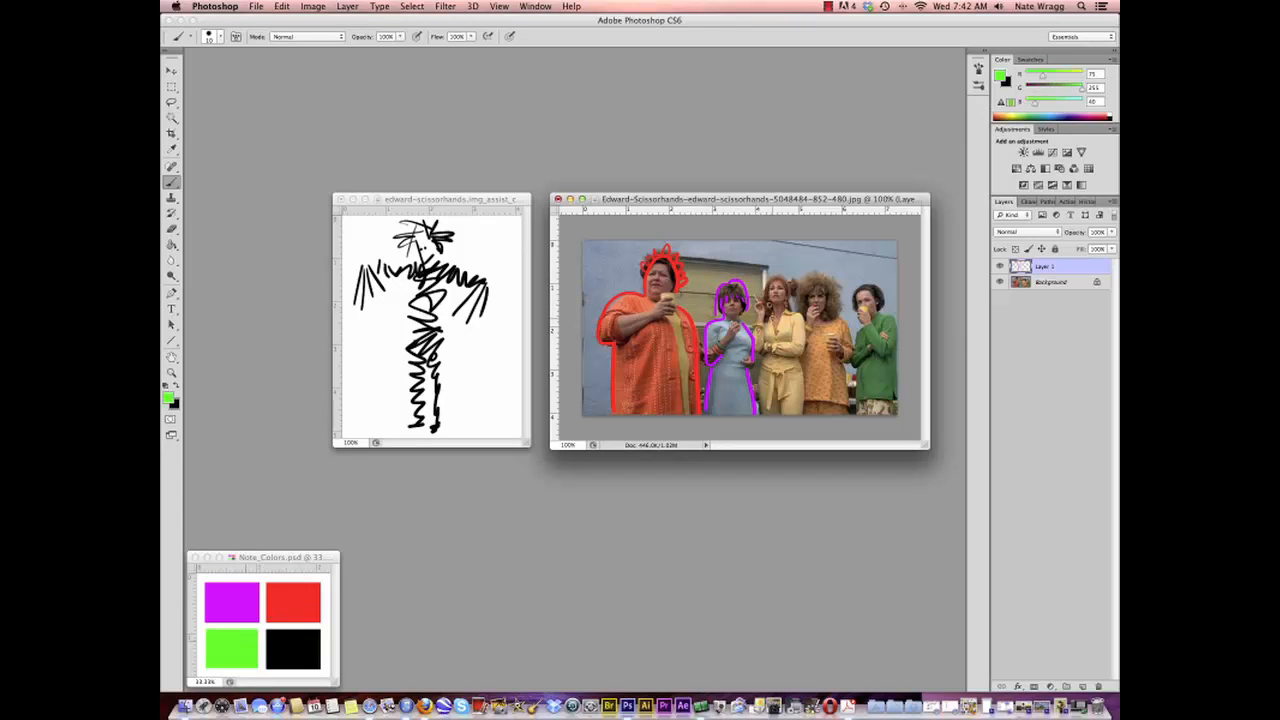
pyautogui.moveTo(782, 313)
pyautogui.mouseDown()
pyautogui.moveTo(781, 313)
pyautogui.moveTo(768, 311)
pyautogui.moveTo(756, 414)
pyautogui.mouseUp()
pyautogui.moveTo(795, 352); pyautogui.dragTo(805, 414)
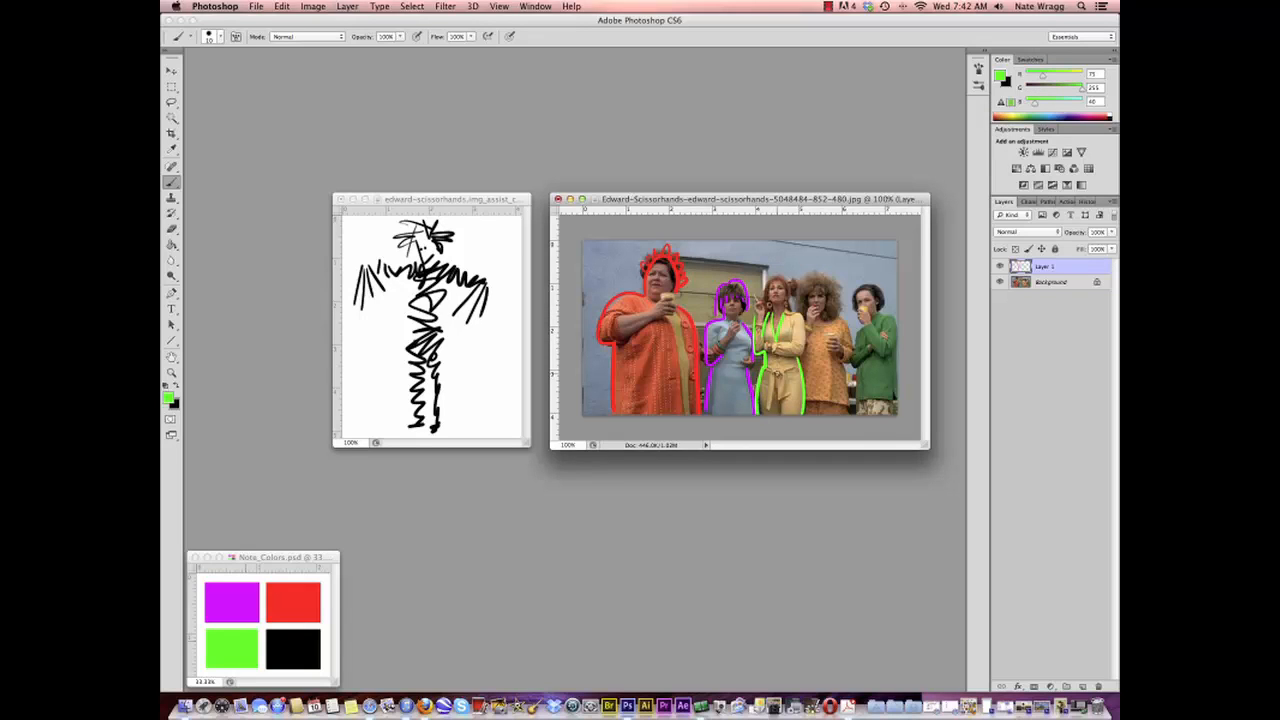
pyautogui.moveTo(766, 368)
pyautogui.mouseDown()
pyautogui.moveTo(790, 372)
pyautogui.moveTo(766, 410)
pyautogui.moveTo(790, 408)
pyautogui.mouseUp()
pyautogui.moveTo(802, 316)
pyautogui.mouseDown()
pyautogui.moveTo(773, 278)
pyautogui.moveTo(759, 302)
pyautogui.moveTo(771, 277)
pyautogui.moveTo(795, 302)
pyautogui.mouseUp()
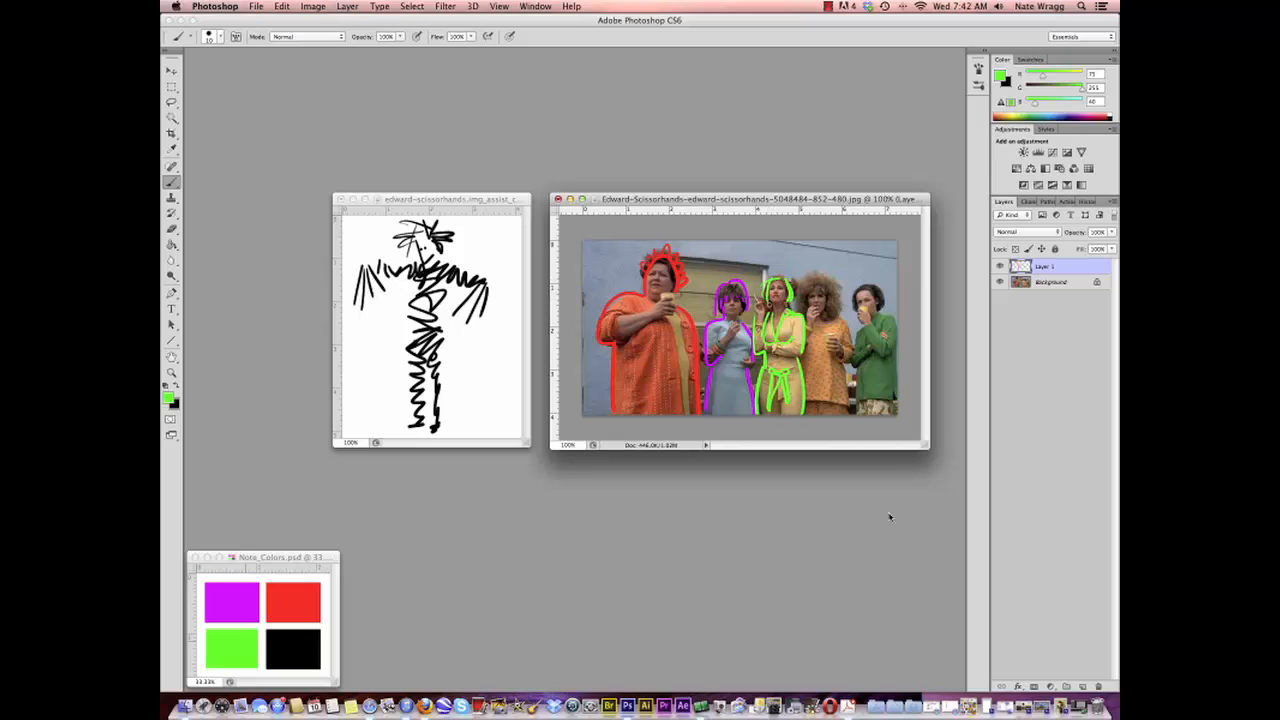
# Step: Add a layer between the women's photo and their coloured outlines, and fill it with white
pyautogui.click(1045, 282)
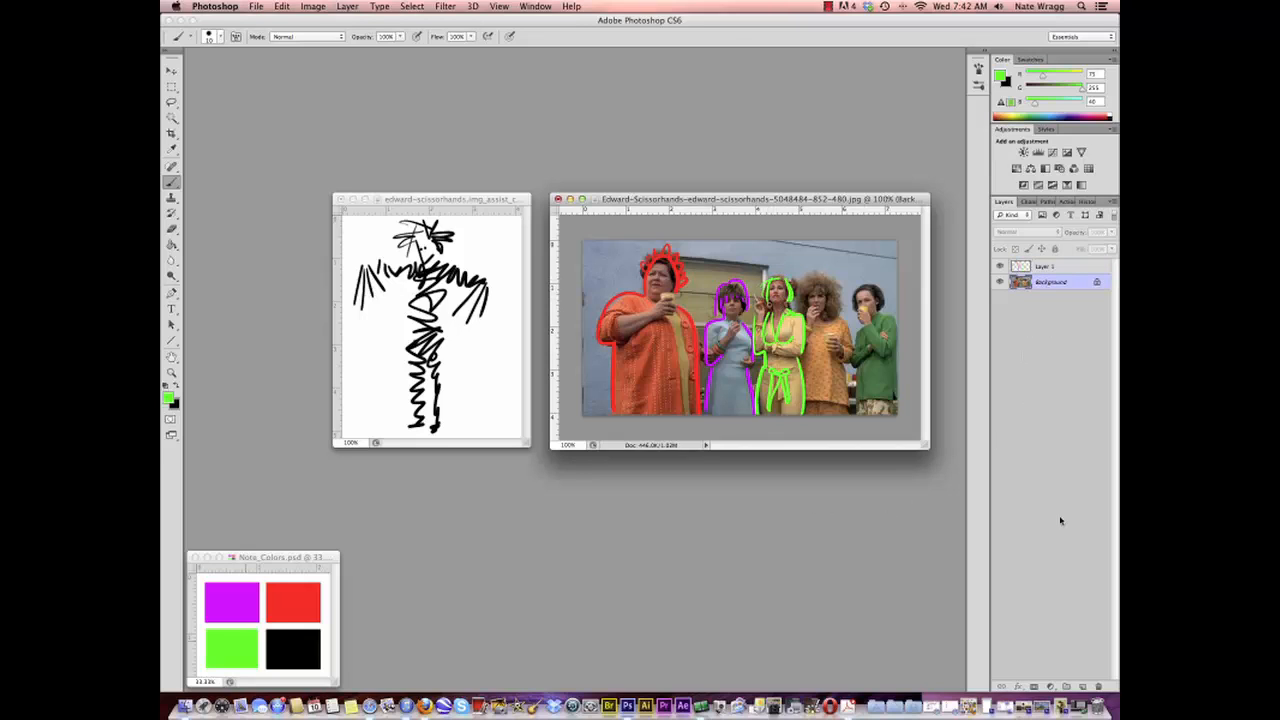
pyautogui.click(1083, 688)
pyautogui.click(172, 244)
pyautogui.click(176, 385)
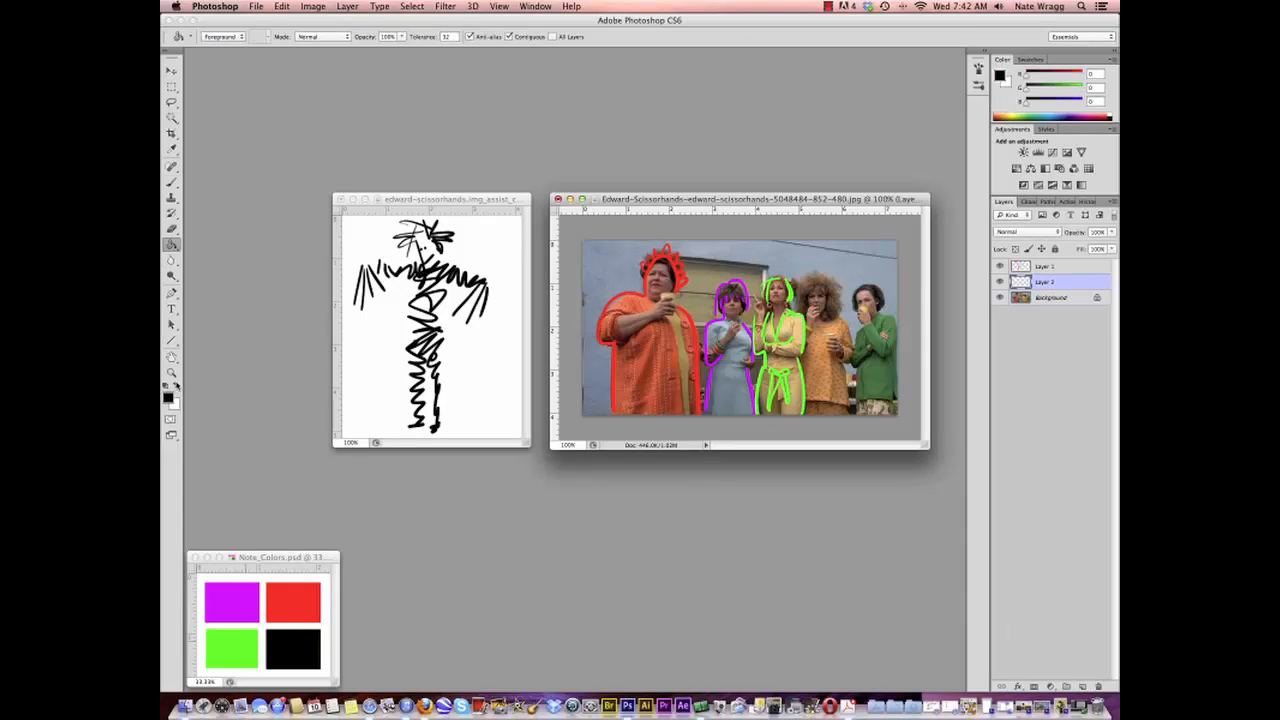
pyautogui.click(176, 385)
pyautogui.click(784, 368)
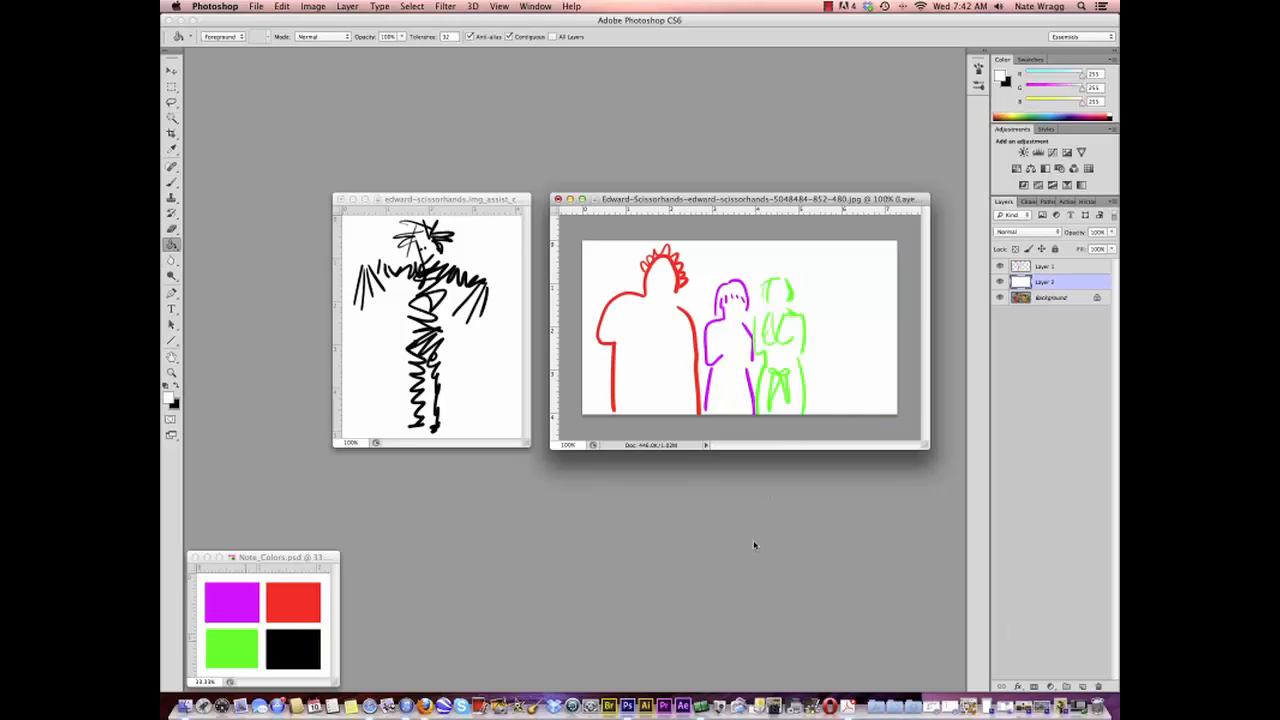
# Step: Add a top layer to the Edward image and brush a red arrow pointing at his scribbled legs
pyautogui.click(172, 182)
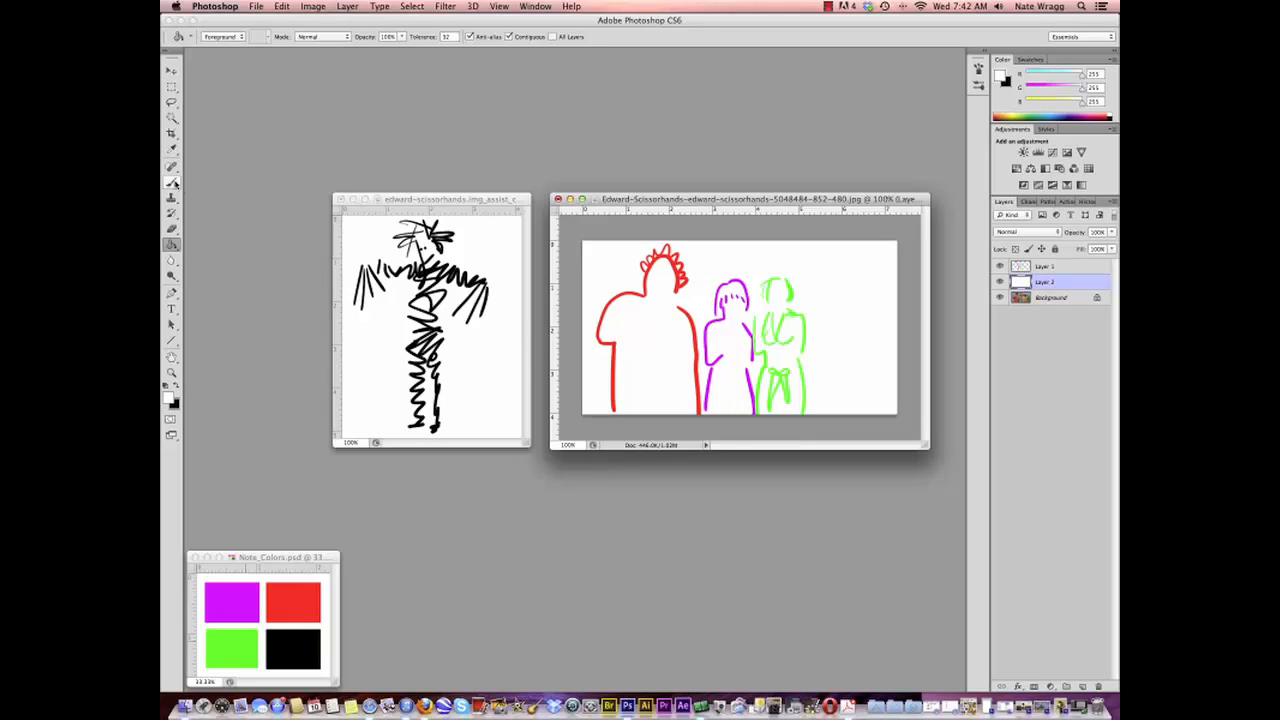
pyautogui.click(176, 385)
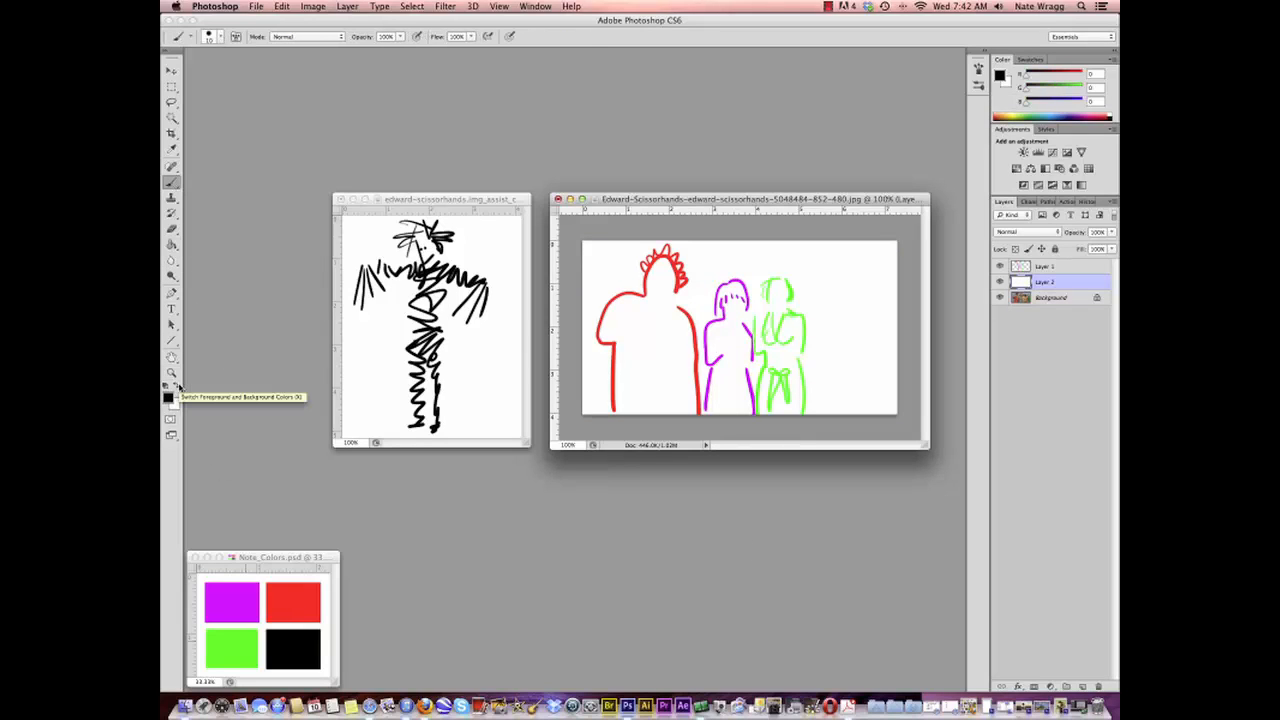
pyautogui.click(516, 198)
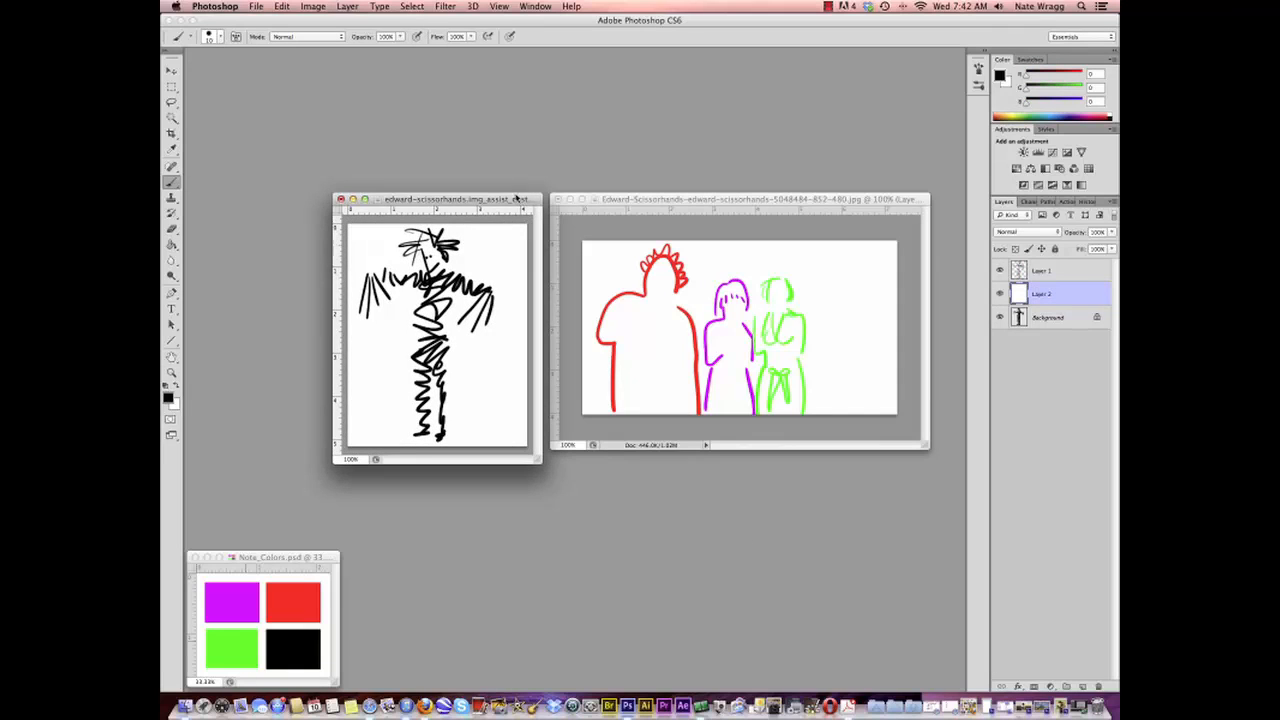
pyautogui.moveTo(516, 197); pyautogui.dragTo(516, 196)
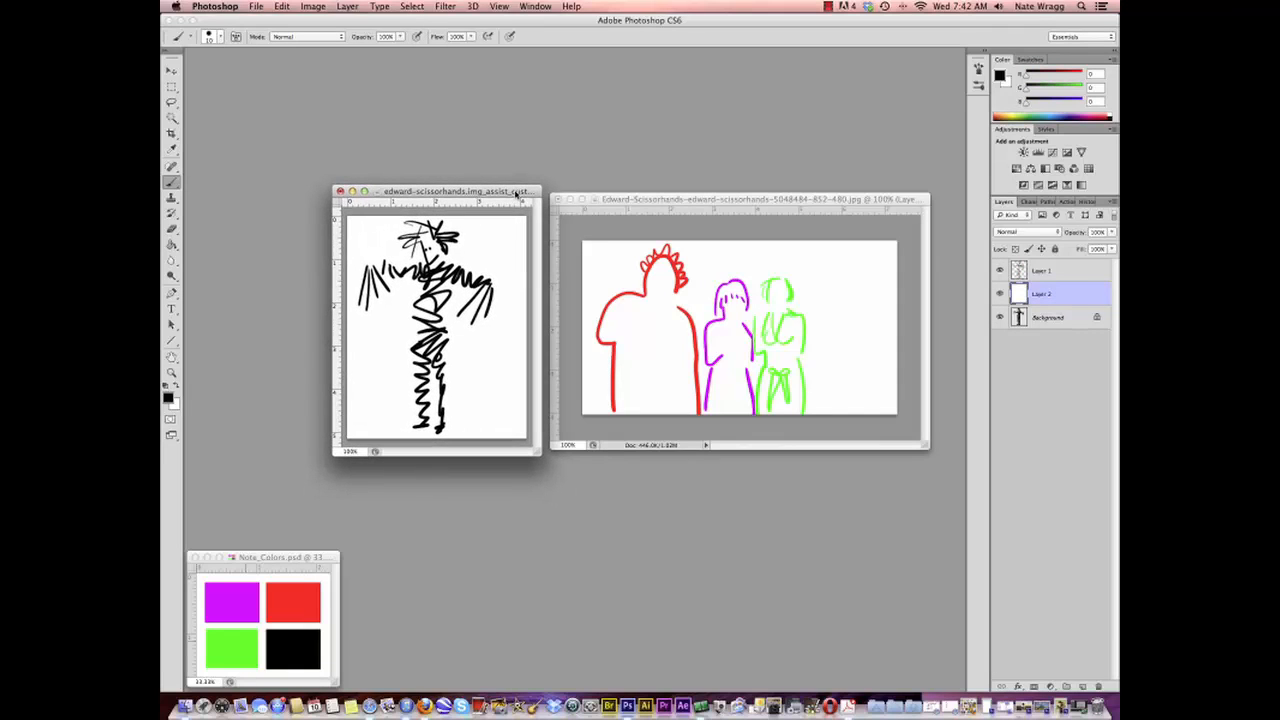
pyautogui.hotkey('alt', ']')
pyautogui.press('super+alt+shift+n')
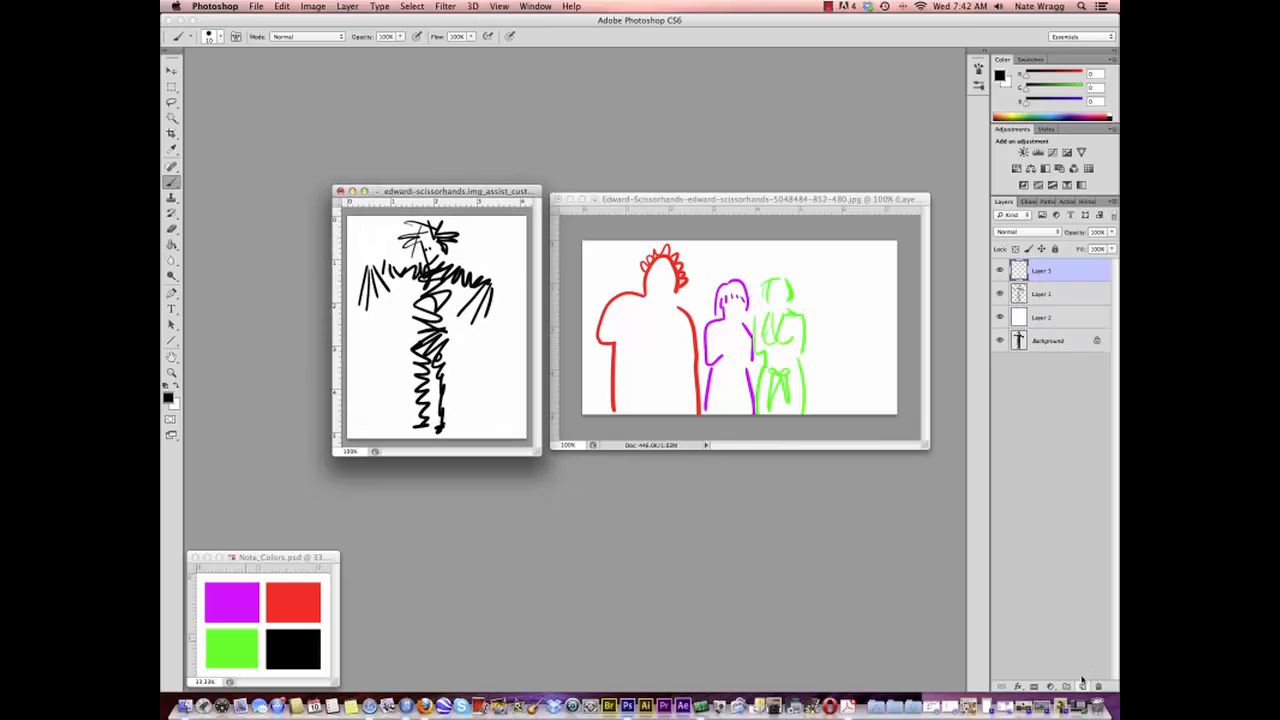
pyautogui.keyDown('alt'); pyautogui.click(318, 590); pyautogui.keyUp('alt')
pyautogui.moveTo(508, 400); pyautogui.dragTo(490, 370)
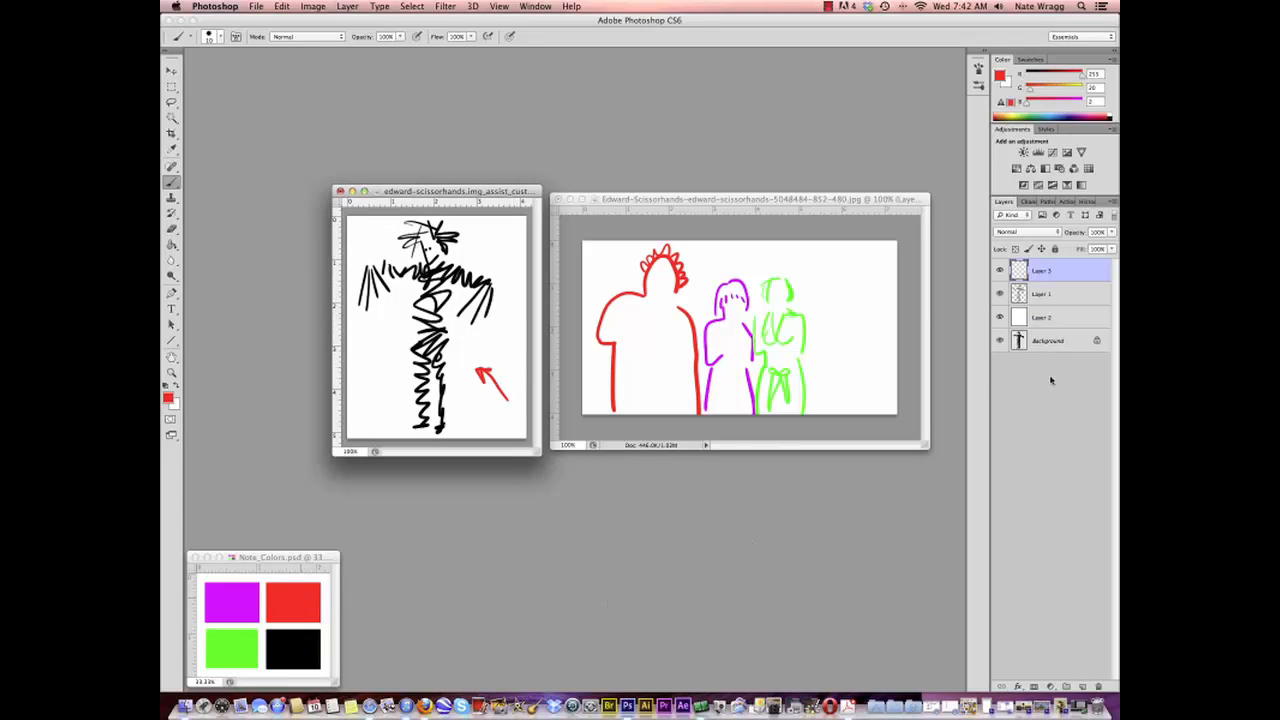
# Step: Add a top layer to the five-women image and brush three red arrows pointing toward the heads of the three rightmost women
pyautogui.click(922, 357)
pyautogui.click(1042, 272)
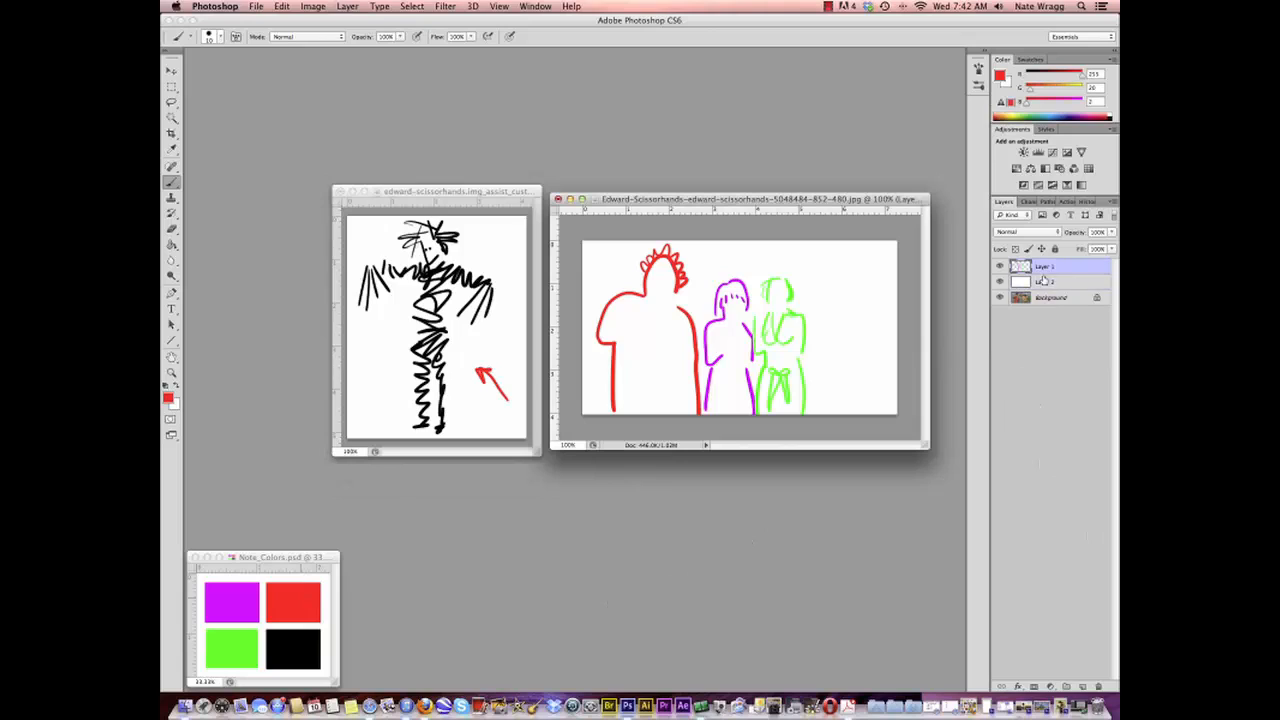
pyautogui.click(1085, 688)
pyautogui.moveTo(882, 249)
pyautogui.mouseDown()
pyautogui.moveTo(870, 272)
pyautogui.moveTo(880, 263)
pyautogui.moveTo(766, 267)
pyautogui.moveTo(788, 269)
pyautogui.mouseUp()
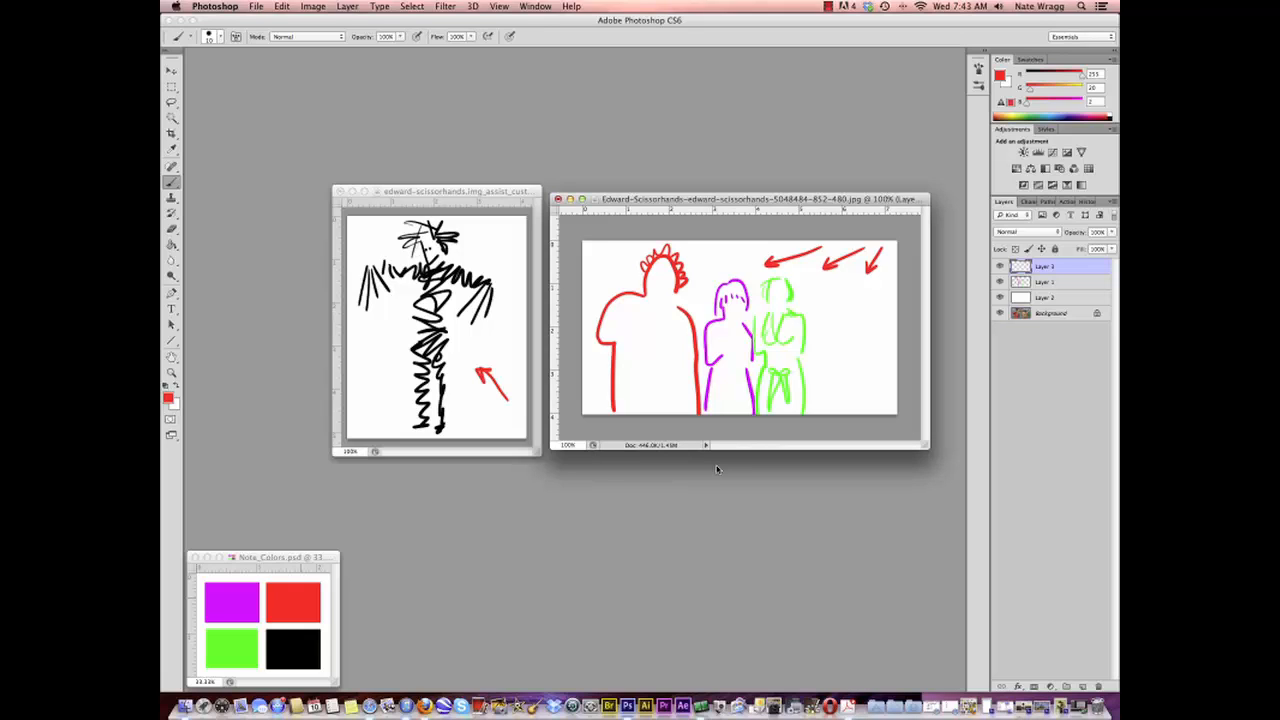
# Step: Hide the drawing and white layers in both images, leaving the red arrows over the photos, and move both windows higher
pyautogui.moveTo(999, 282); pyautogui.dragTo(998, 318)
pyautogui.click(490, 191)
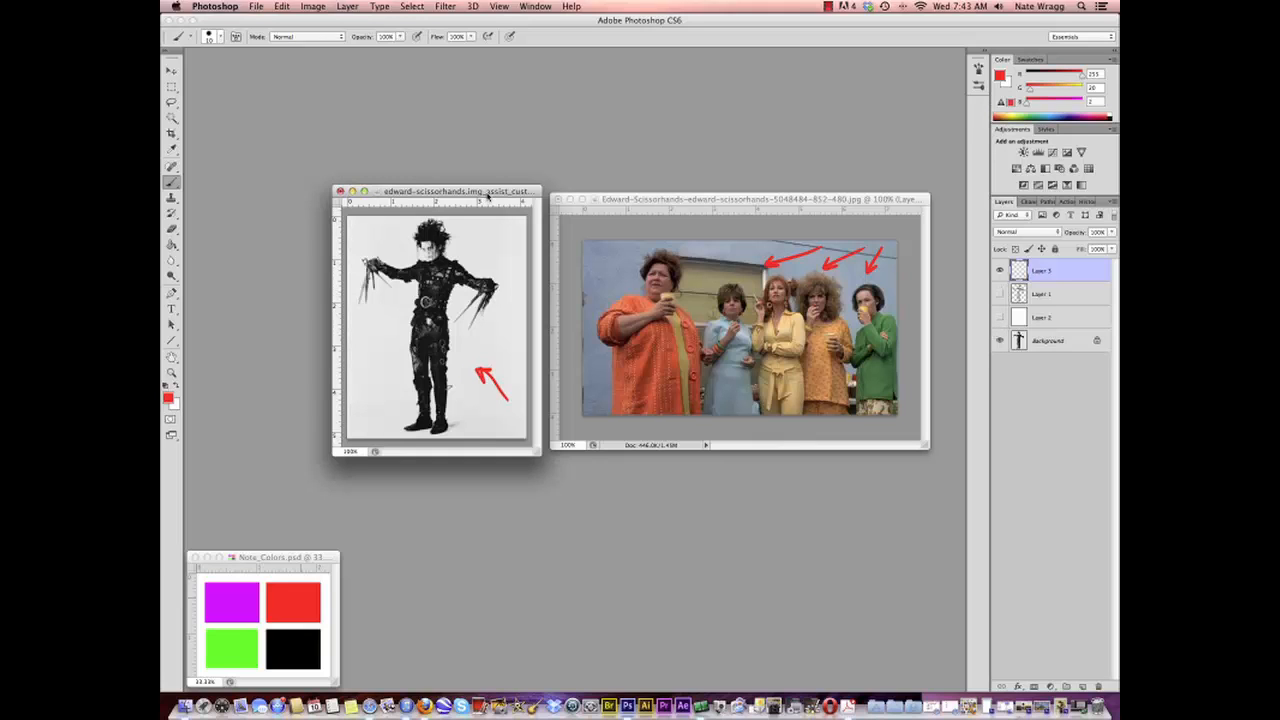
pyautogui.moveTo(488, 196); pyautogui.dragTo(446, 96)
pyautogui.moveTo(668, 203); pyautogui.dragTo(635, 91)
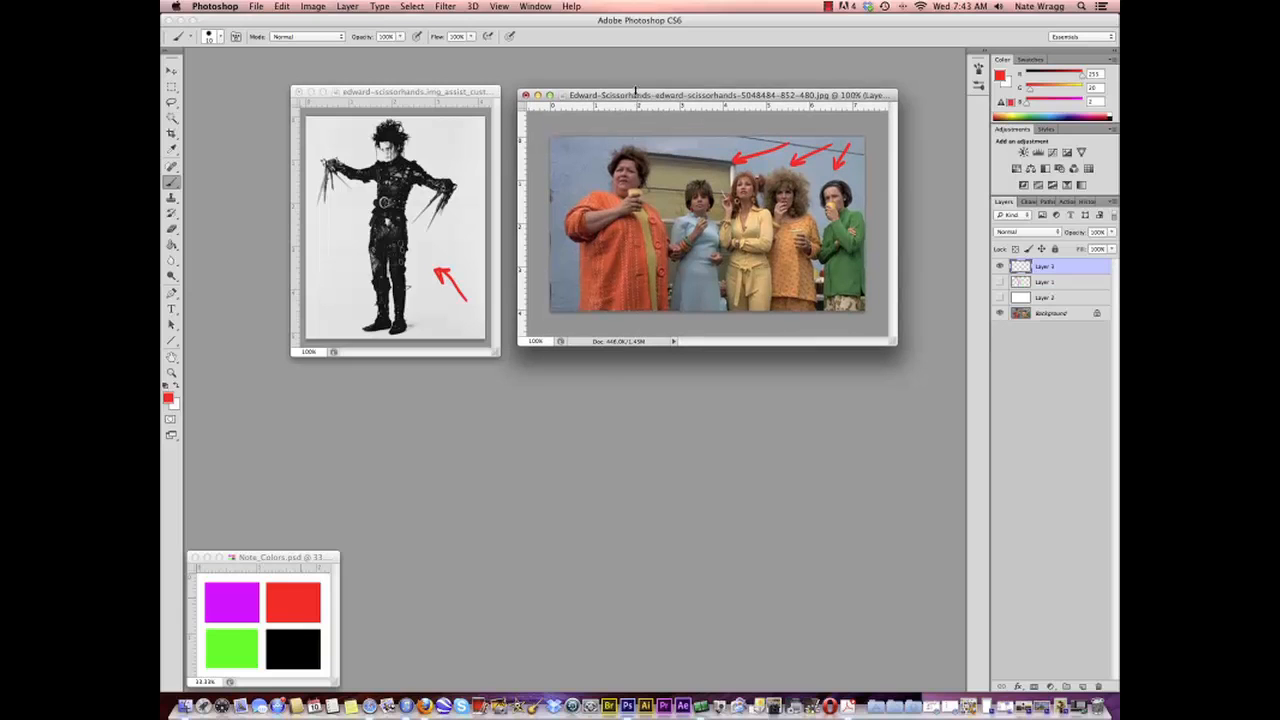
# Step: Restore the photo of Edward embraced by the blonde girl, enlarge it to 66.67%, and place it below the others in a larger window
pyautogui.click(1062, 709)
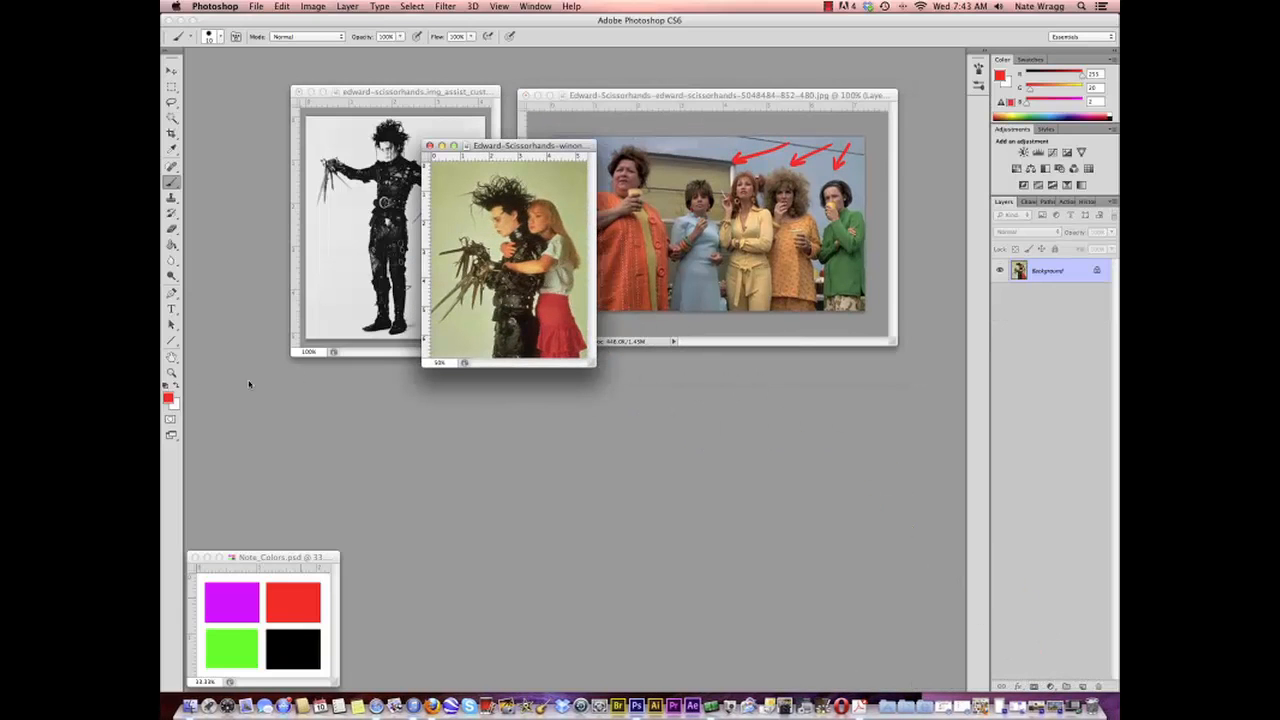
pyautogui.click(171, 372)
pyautogui.click(538, 273)
pyautogui.moveTo(583, 152); pyautogui.dragTo(586, 329)
pyautogui.moveTo(648, 614); pyautogui.dragTo(701, 632)
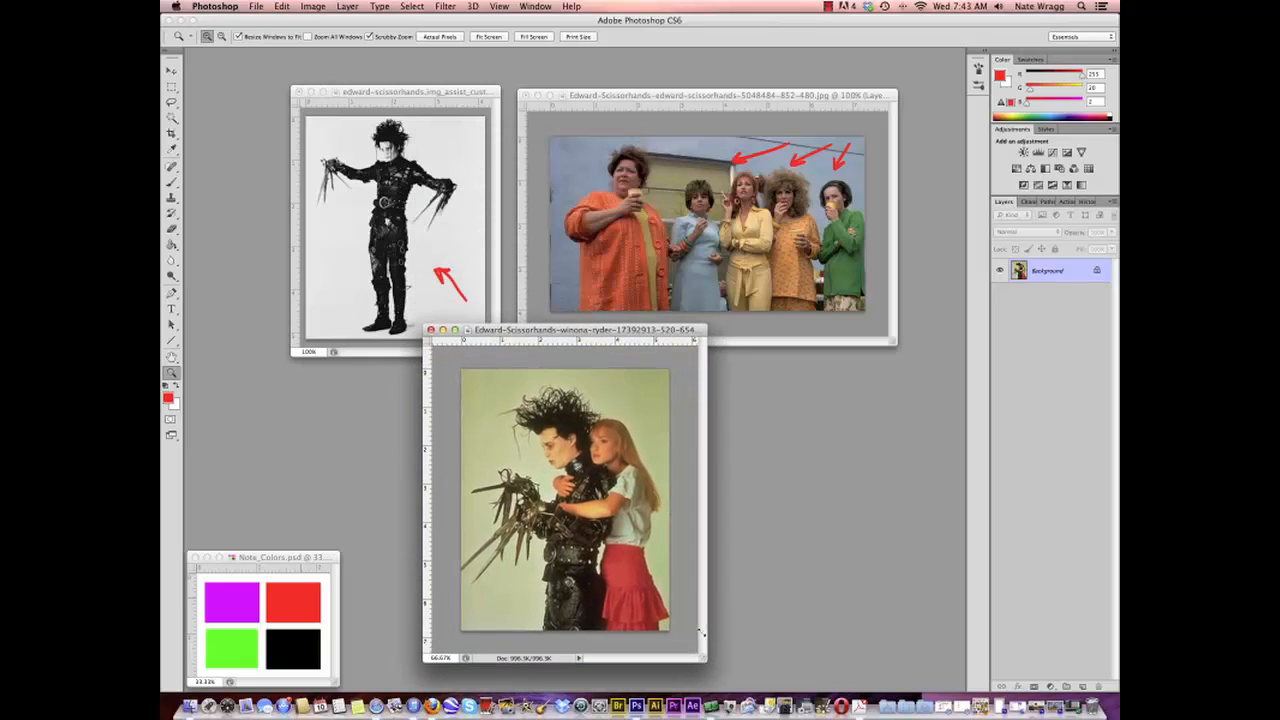
# Step: Add a layer to the couple photo and brush black arrows pointing at Edward's hair and scissor blades
pyautogui.press('b')
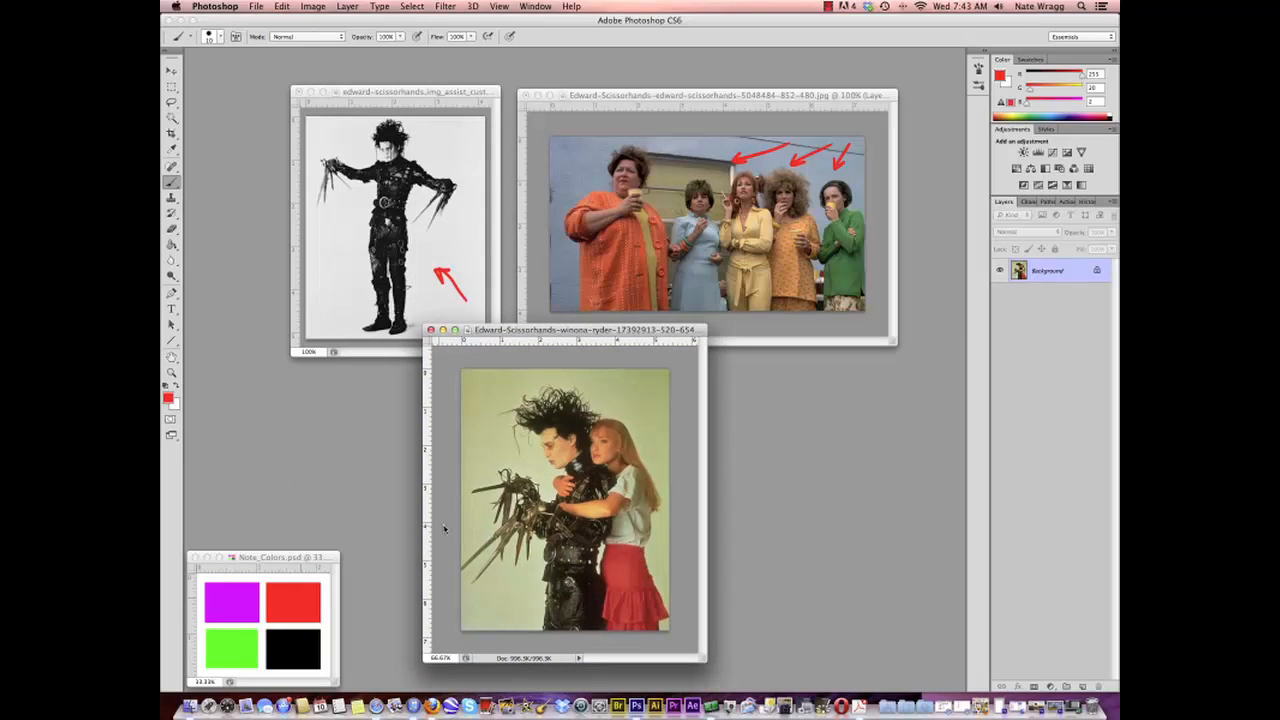
pyautogui.keyDown('alt'); pyautogui.click(310, 655); pyautogui.keyUp('alt')
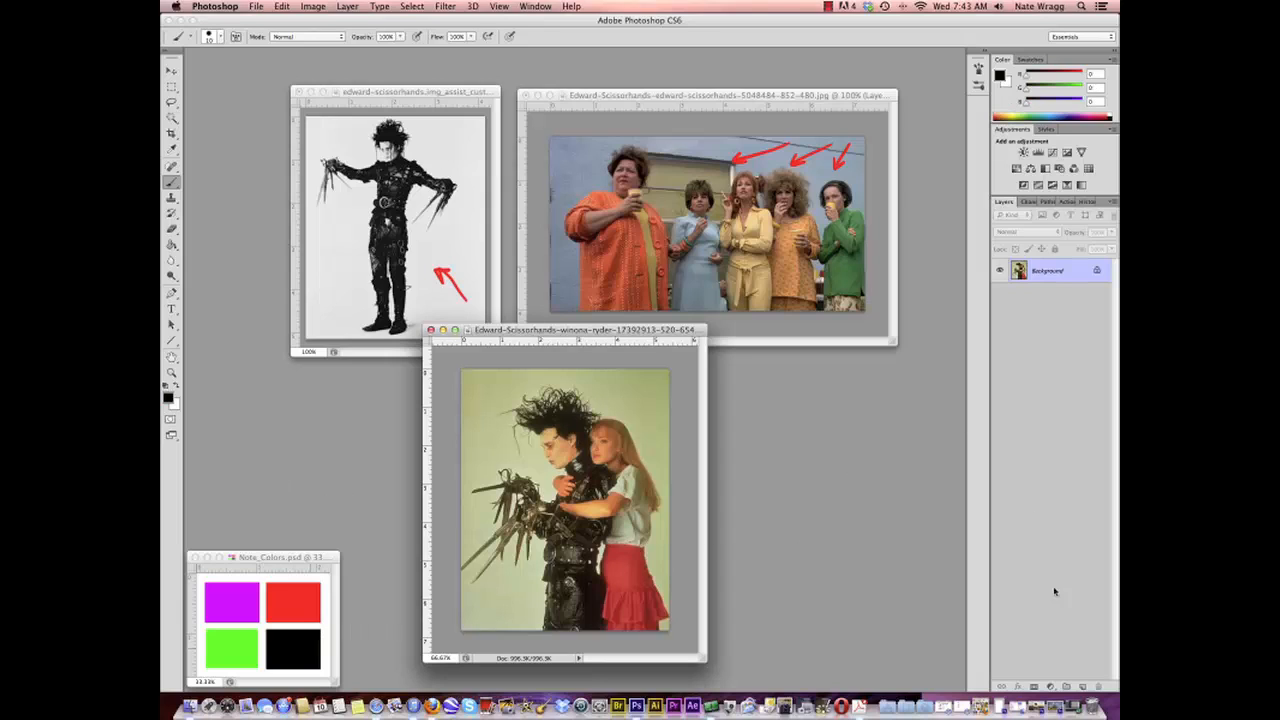
pyautogui.click(1082, 687)
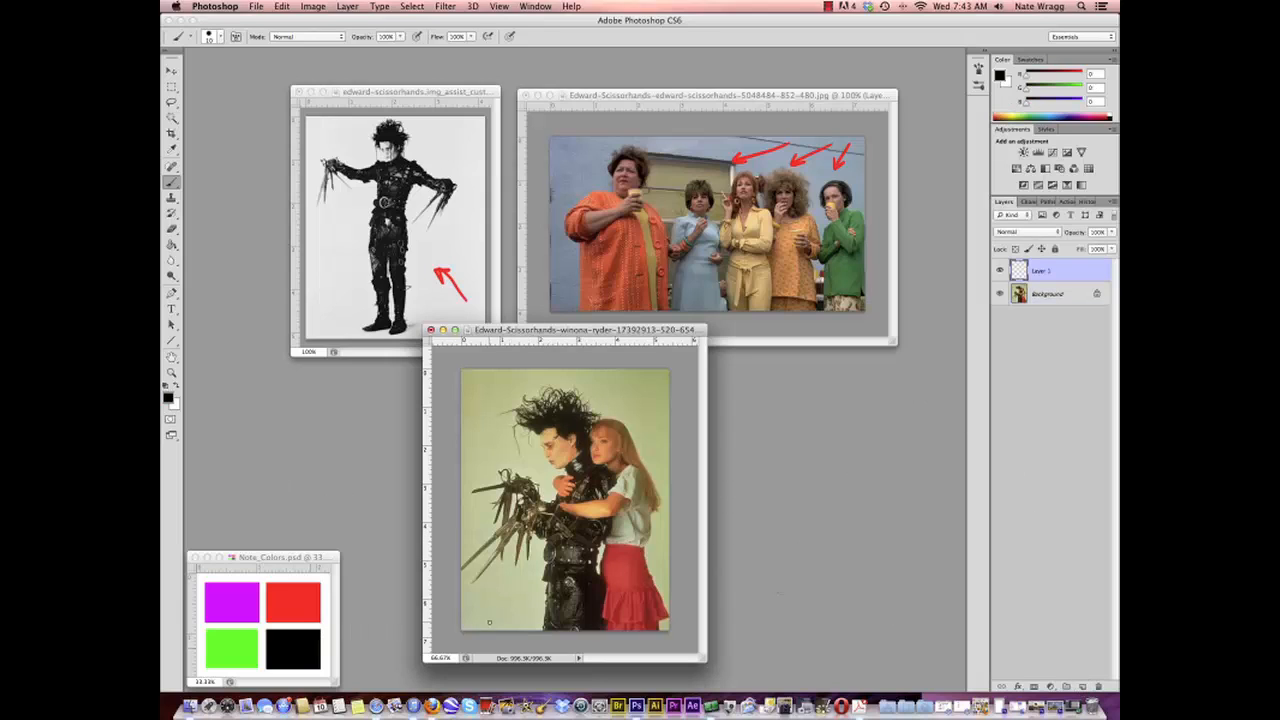
pyautogui.moveTo(489, 622)
pyautogui.mouseDown()
pyautogui.moveTo(511, 581)
pyautogui.moveTo(516, 597)
pyautogui.mouseUp()
pyautogui.moveTo(468, 395); pyautogui.dragTo(482, 414)
# Step: Brush red arrows, sampled from the note colours, pointing at the blonde girl's head, long hair, skirt, hand and forearm
pyautogui.keyDown('alt'); pyautogui.click(316, 600); pyautogui.keyUp('alt')
pyautogui.moveTo(650, 387); pyautogui.dragTo(636, 410)
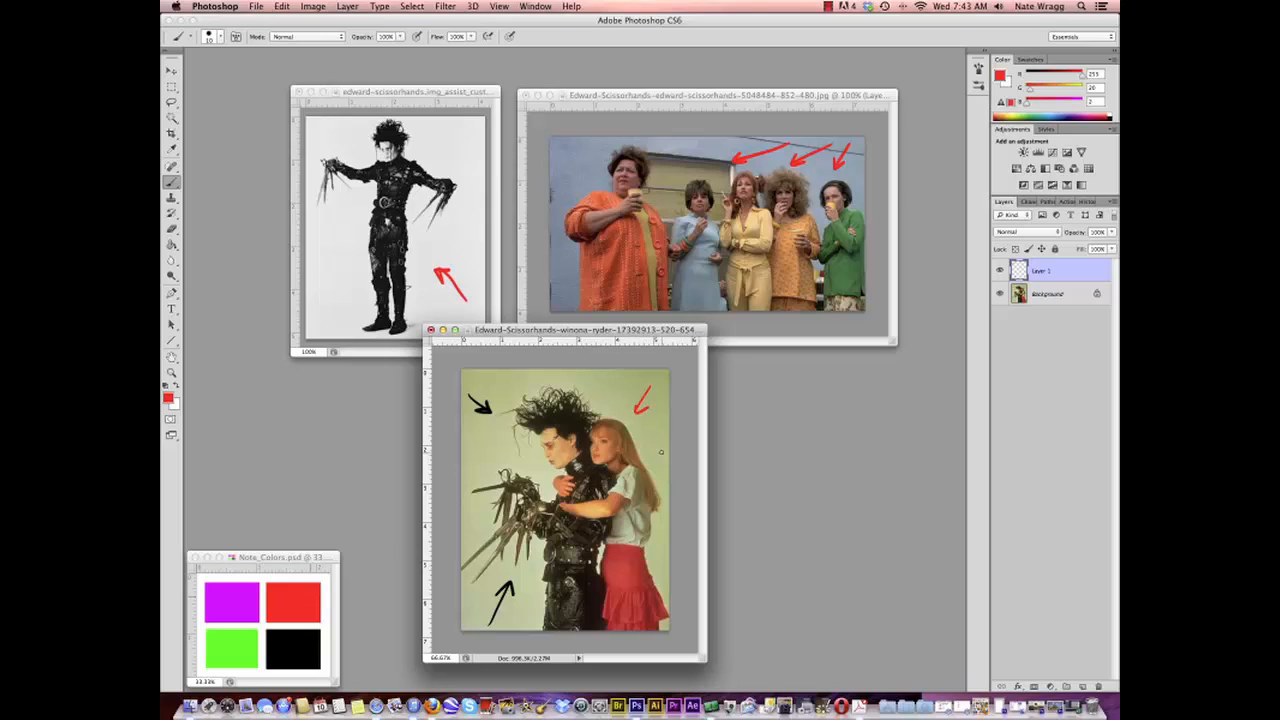
pyautogui.moveTo(667, 451); pyautogui.dragTo(656, 462)
pyautogui.moveTo(662, 574); pyautogui.dragTo(652, 563)
pyautogui.moveTo(532, 464); pyautogui.dragTo(556, 483)
pyautogui.moveTo(584, 558); pyautogui.dragTo(588, 525)
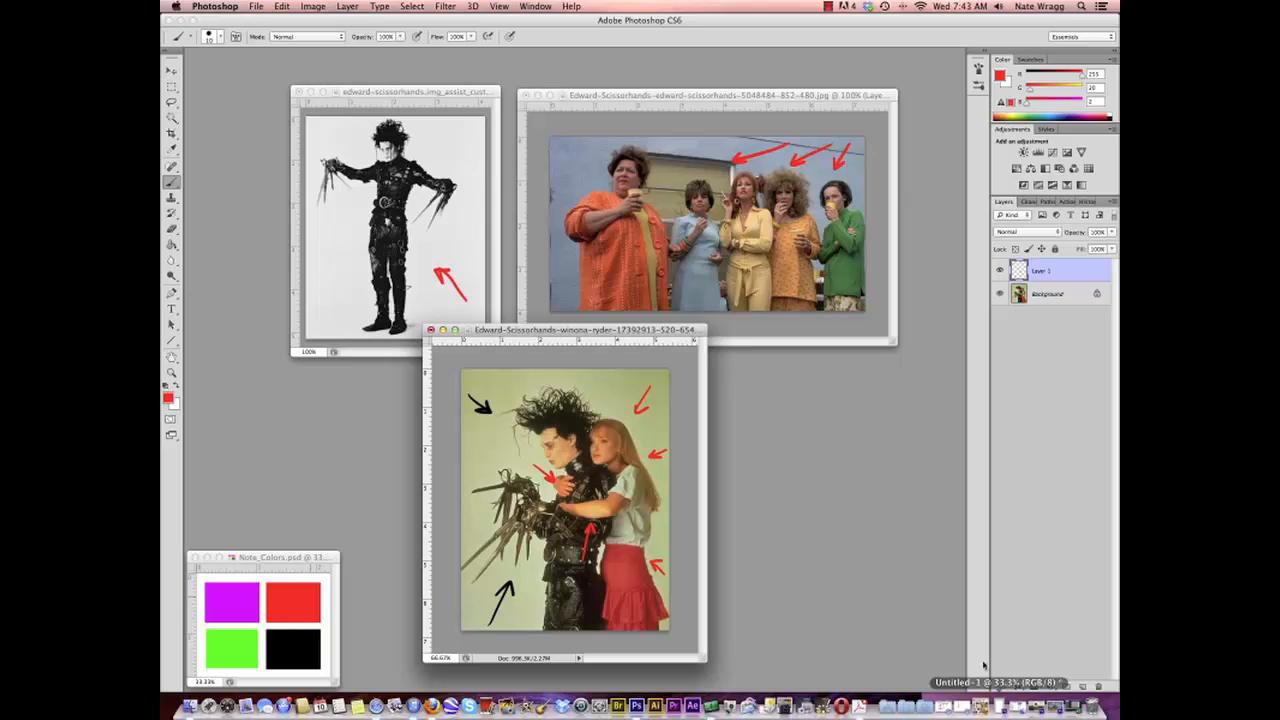
# Step: Restore the blank Untitled-1 document beside the couple photo, add a layer to it, and enlarge the brush
pyautogui.click(995, 683)
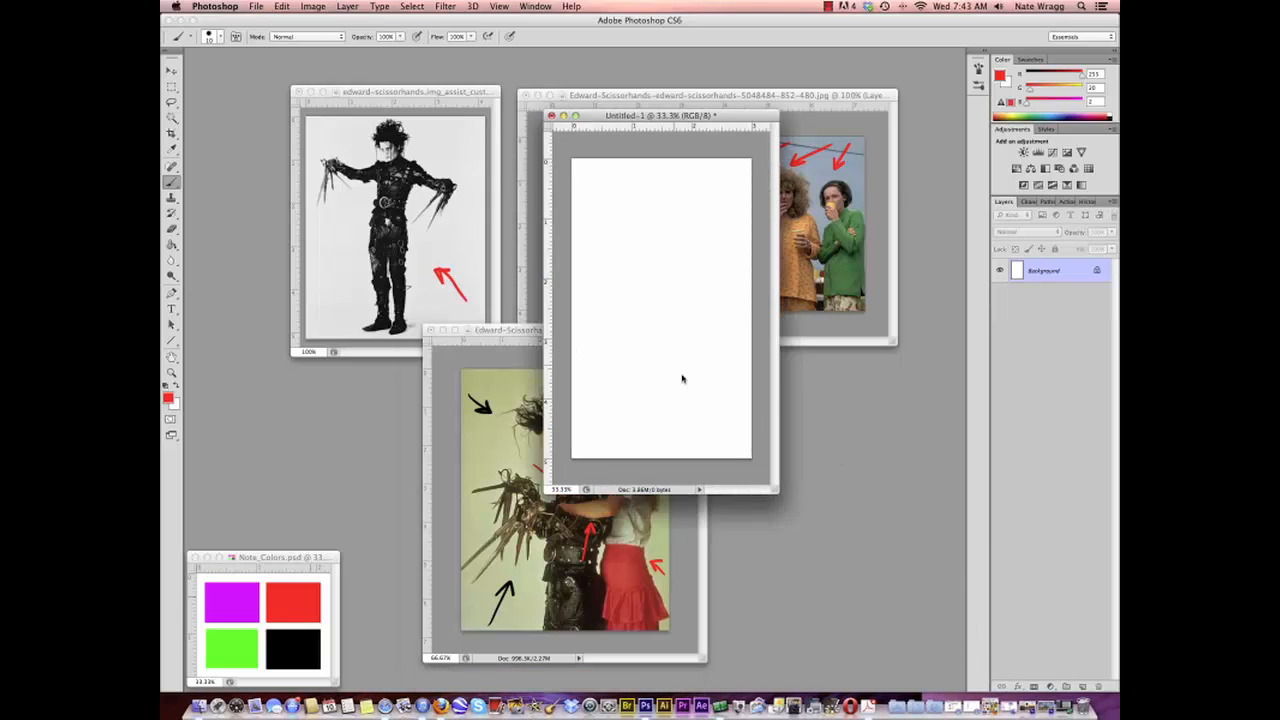
pyautogui.moveTo(516, 331); pyautogui.dragTo(445, 333)
pyautogui.moveTo(690, 116); pyautogui.dragTo(822, 284)
pyautogui.click(1084, 686)
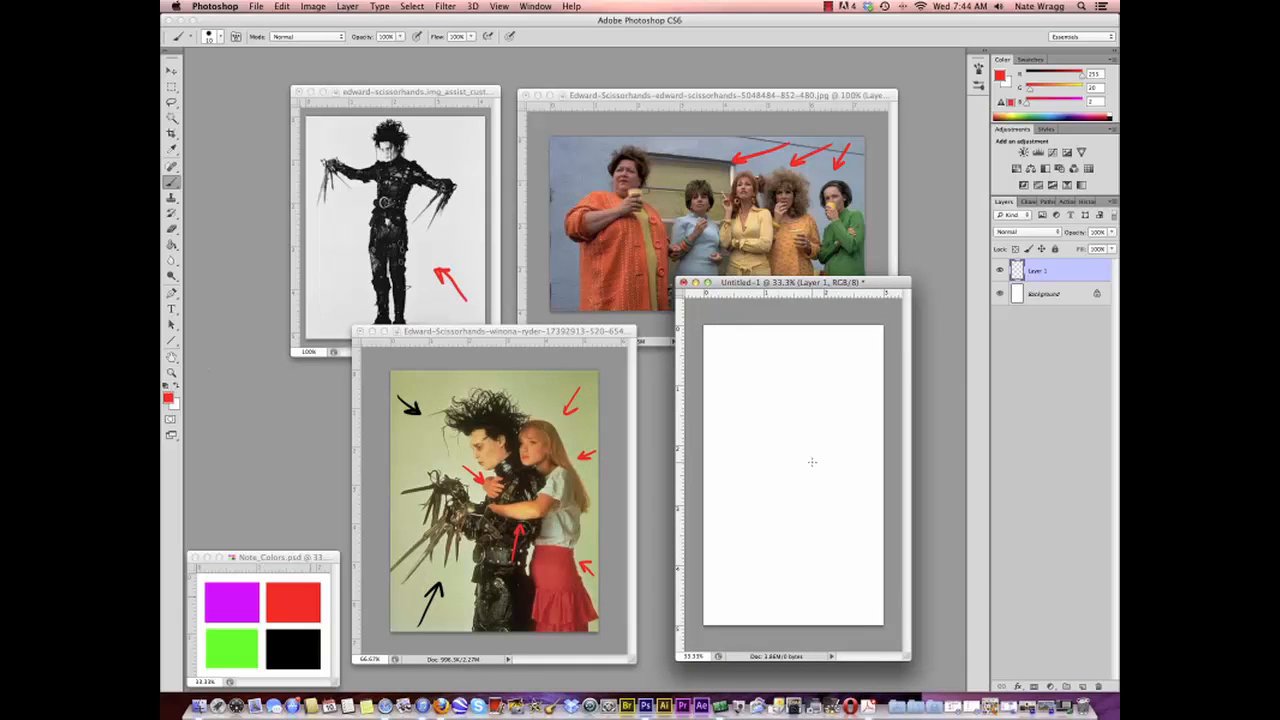
pyautogui.click(209, 37)
pyautogui.moveTo(191, 76); pyautogui.dragTo(201, 75)
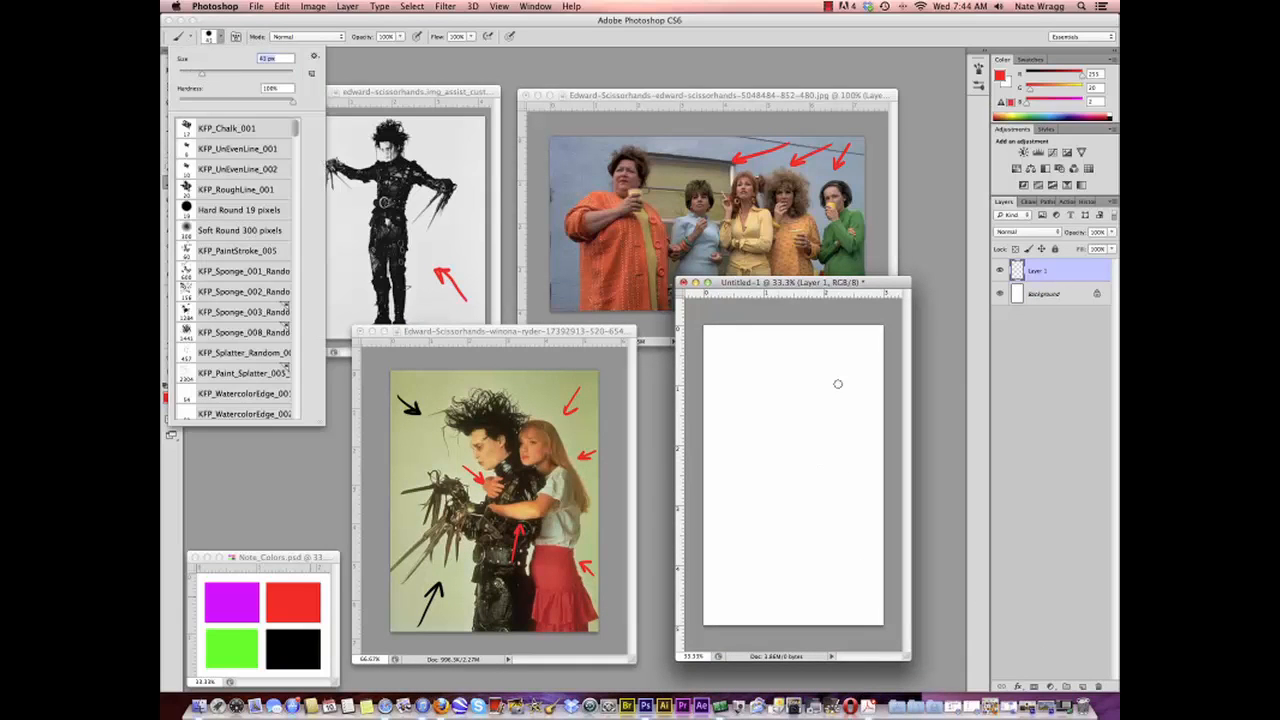
pyautogui.press('Return')
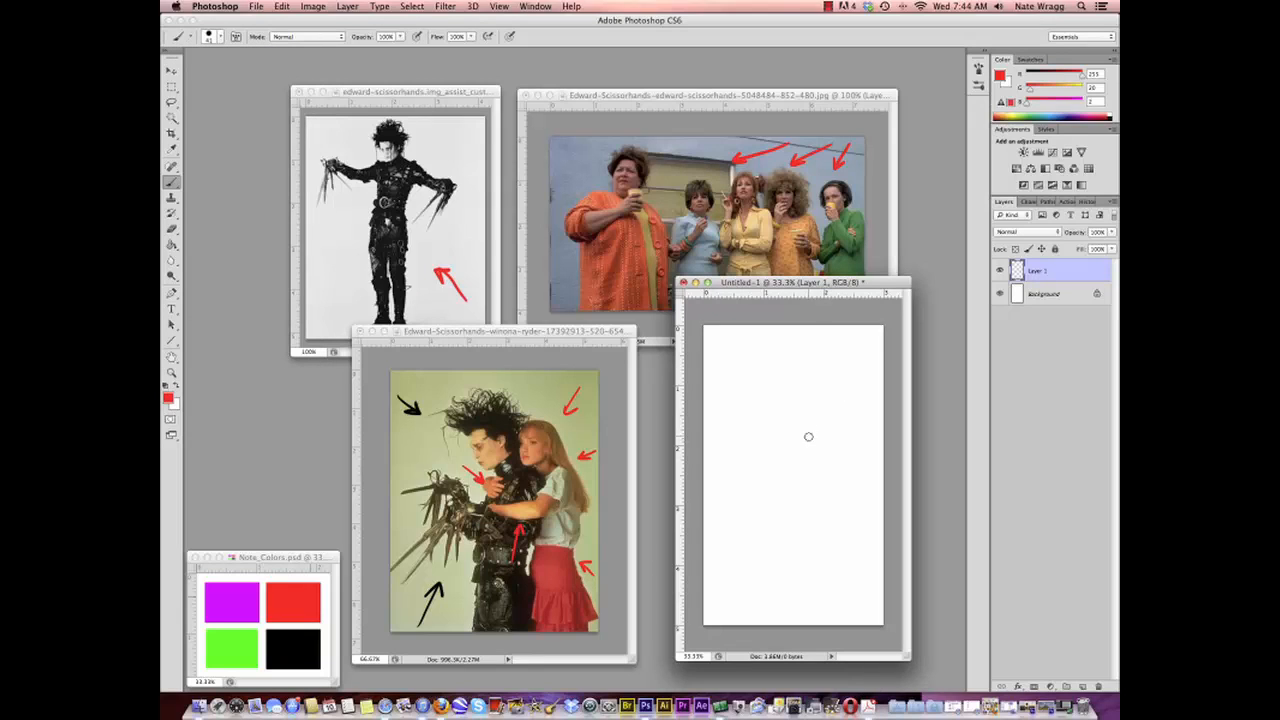
# Step: Sketch the girl in red with smooth curved strokes: embracing arm, flowing skirt, profile, long hair and simple face
pyautogui.moveTo(808, 436)
pyautogui.mouseDown()
pyautogui.moveTo(815, 424)
pyautogui.moveTo(829, 450)
pyautogui.moveTo(804, 476)
pyautogui.moveTo(759, 488)
pyautogui.moveTo(820, 493)
pyautogui.moveTo(820, 458)
pyautogui.moveTo(866, 614)
pyautogui.mouseUp()
pyautogui.moveTo(830, 548)
pyautogui.mouseDown()
pyautogui.moveTo(838, 604)
pyautogui.moveTo(830, 612)
pyautogui.moveTo(807, 538)
pyautogui.moveTo(810, 618)
pyautogui.mouseUp()
pyautogui.moveTo(788, 390); pyautogui.dragTo(803, 423)
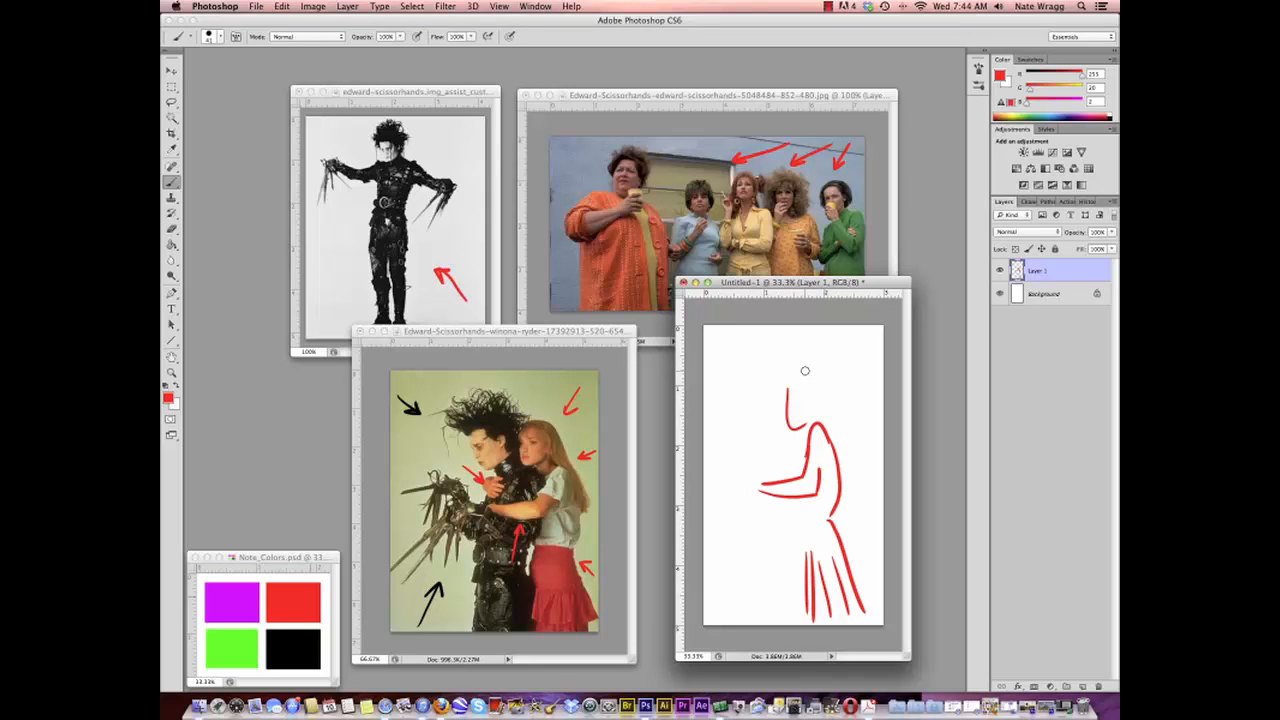
pyautogui.moveTo(788, 374)
pyautogui.mouseDown()
pyautogui.moveTo(828, 411)
pyautogui.moveTo(868, 483)
pyautogui.mouseUp()
pyautogui.moveTo(834, 440)
pyautogui.mouseDown()
pyautogui.moveTo(854, 488)
pyautogui.moveTo(845, 481)
pyautogui.moveTo(843, 514)
pyautogui.mouseUp()
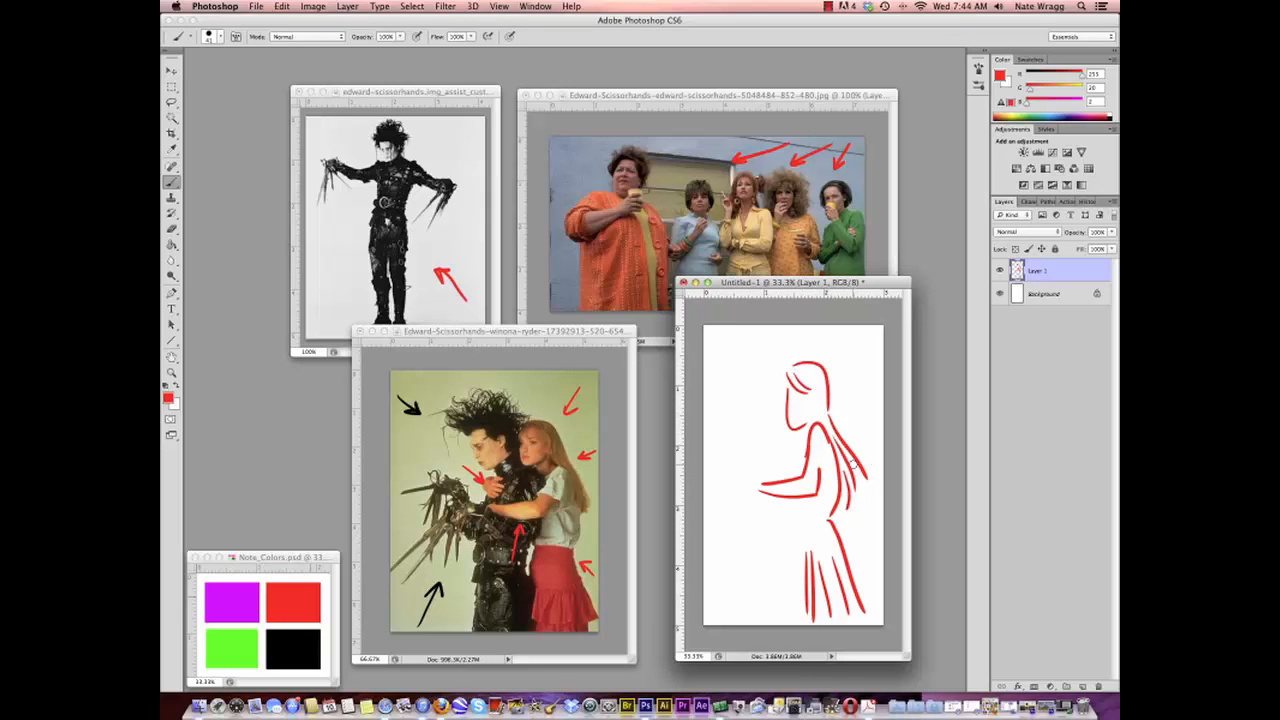
pyautogui.moveTo(829, 392)
pyautogui.mouseDown()
pyautogui.moveTo(843, 432)
pyautogui.moveTo(801, 420)
pyautogui.mouseUp()
# Step: Sketch Edward in black with jagged strokes for hair, face, blades and body, and erase the outer edge of his legs
pyautogui.click(175, 388)
pyautogui.keyDown('alt'); pyautogui.click(308, 640); pyautogui.keyUp('alt')
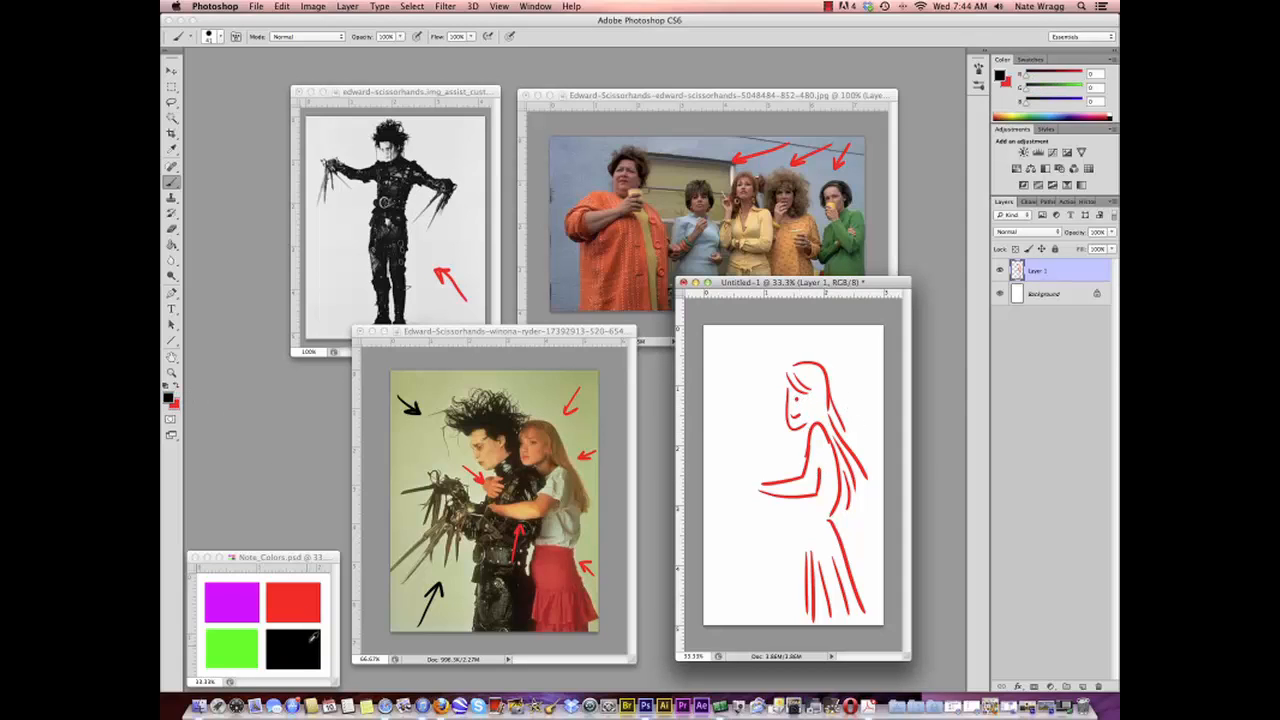
pyautogui.moveTo(749, 392)
pyautogui.mouseDown()
pyautogui.moveTo(766, 436)
pyautogui.moveTo(778, 425)
pyautogui.mouseUp()
pyautogui.moveTo(749, 397)
pyautogui.mouseDown()
pyautogui.moveTo(759, 420)
pyautogui.moveTo(752, 376)
pyautogui.moveTo(718, 354)
pyautogui.moveTo(790, 345)
pyautogui.moveTo(768, 400)
pyautogui.moveTo(782, 386)
pyautogui.moveTo(736, 386)
pyautogui.mouseUp()
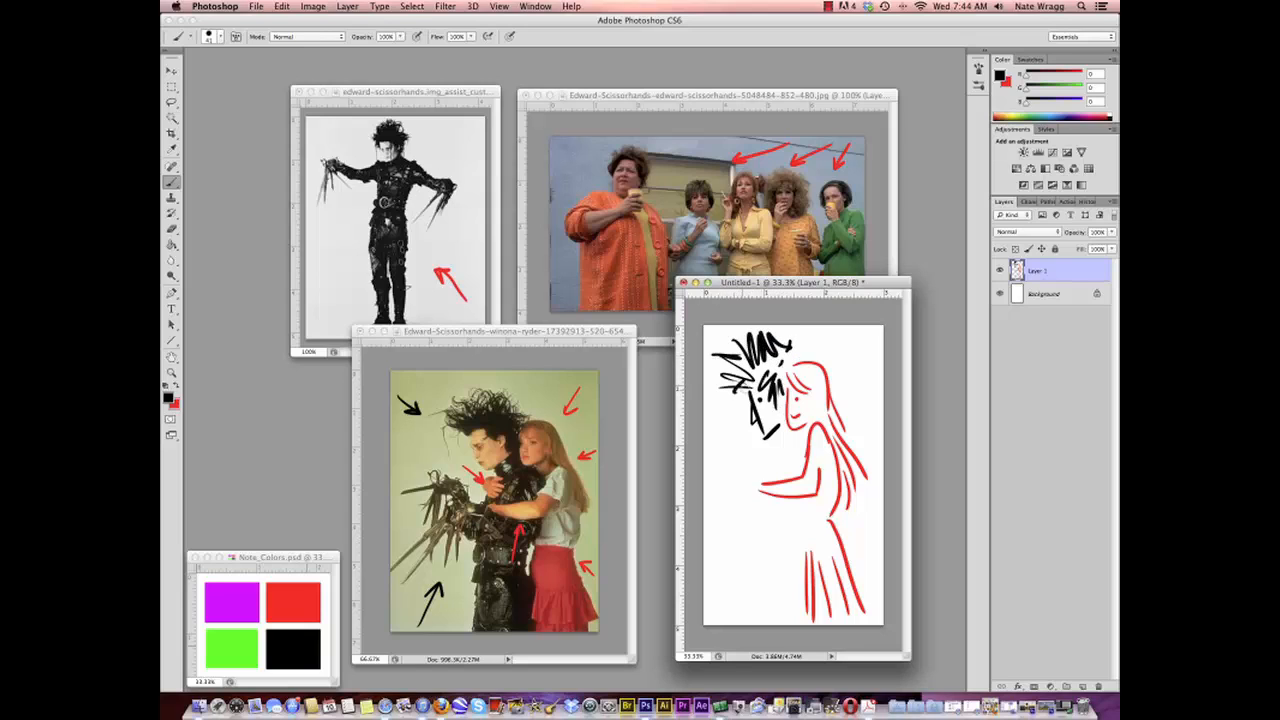
pyautogui.moveTo(783, 440)
pyautogui.mouseDown()
pyautogui.moveTo(796, 452)
pyautogui.moveTo(786, 472)
pyautogui.moveTo(742, 488)
pyautogui.moveTo(720, 517)
pyautogui.moveTo(716, 565)
pyautogui.moveTo(742, 555)
pyautogui.moveTo(746, 470)
pyautogui.moveTo(704, 472)
pyautogui.moveTo(740, 460)
pyautogui.mouseUp()
pyautogui.moveTo(776, 506)
pyautogui.mouseDown()
pyautogui.moveTo(812, 526)
pyautogui.moveTo(783, 527)
pyautogui.moveTo(808, 534)
pyautogui.moveTo(793, 564)
pyautogui.moveTo(772, 524)
pyautogui.moveTo(779, 600)
pyautogui.moveTo(800, 568)
pyautogui.moveTo(762, 622)
pyautogui.moveTo(800, 610)
pyautogui.moveTo(760, 627)
pyautogui.moveTo(773, 489)
pyautogui.mouseUp()
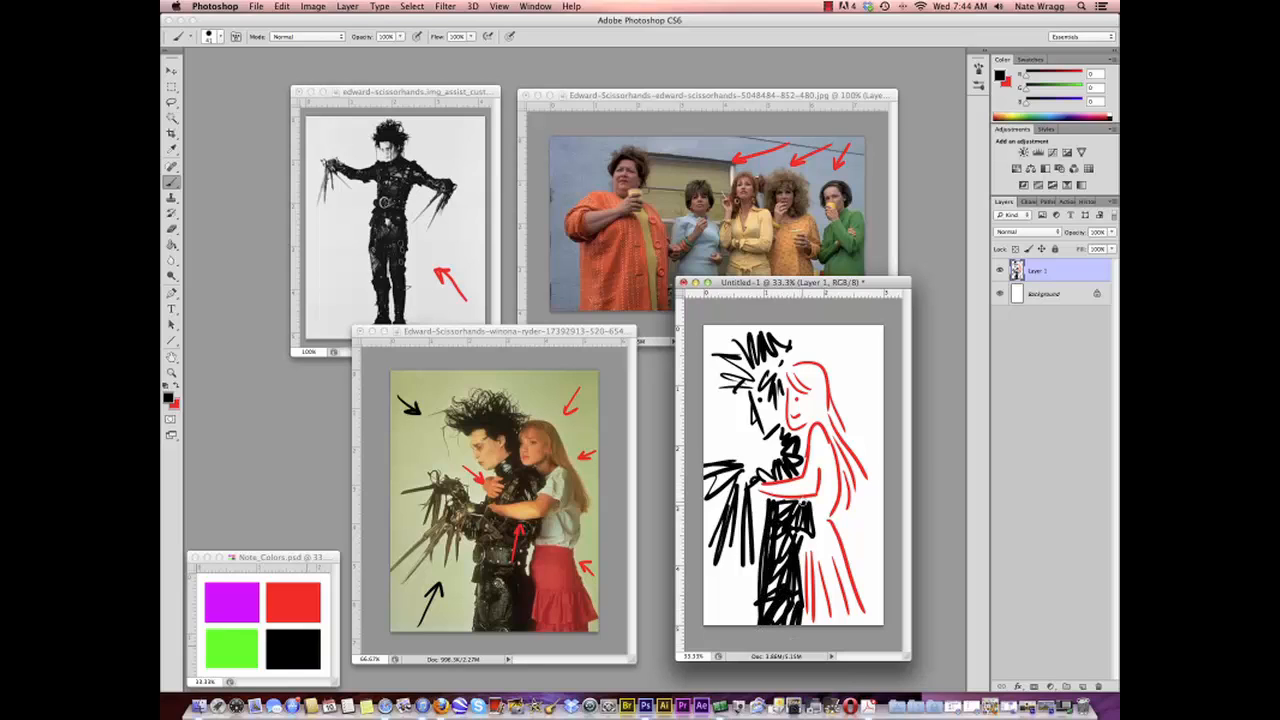
pyautogui.press('e')
pyautogui.moveTo(760, 522); pyautogui.dragTo(754, 633)
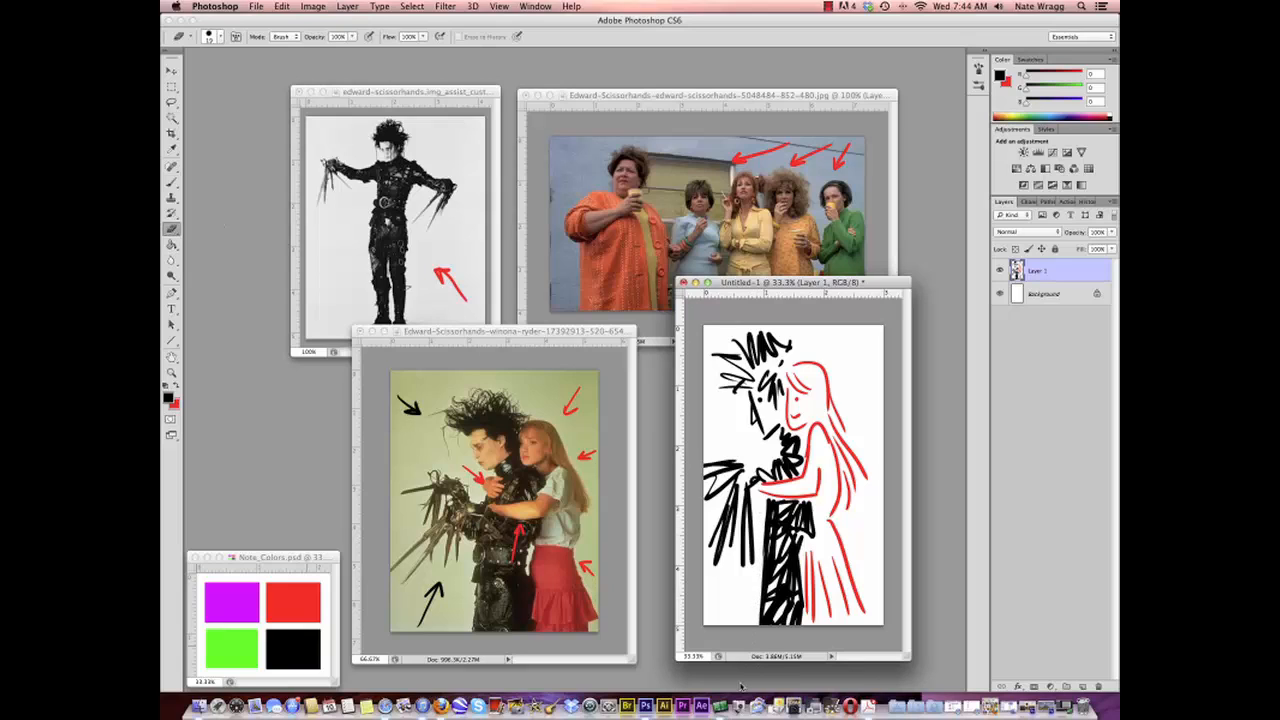
# Step: Add another layer to the sketch and brush purple arrows pointing at the girl's hair and Edward's face
pyautogui.click(171, 182)
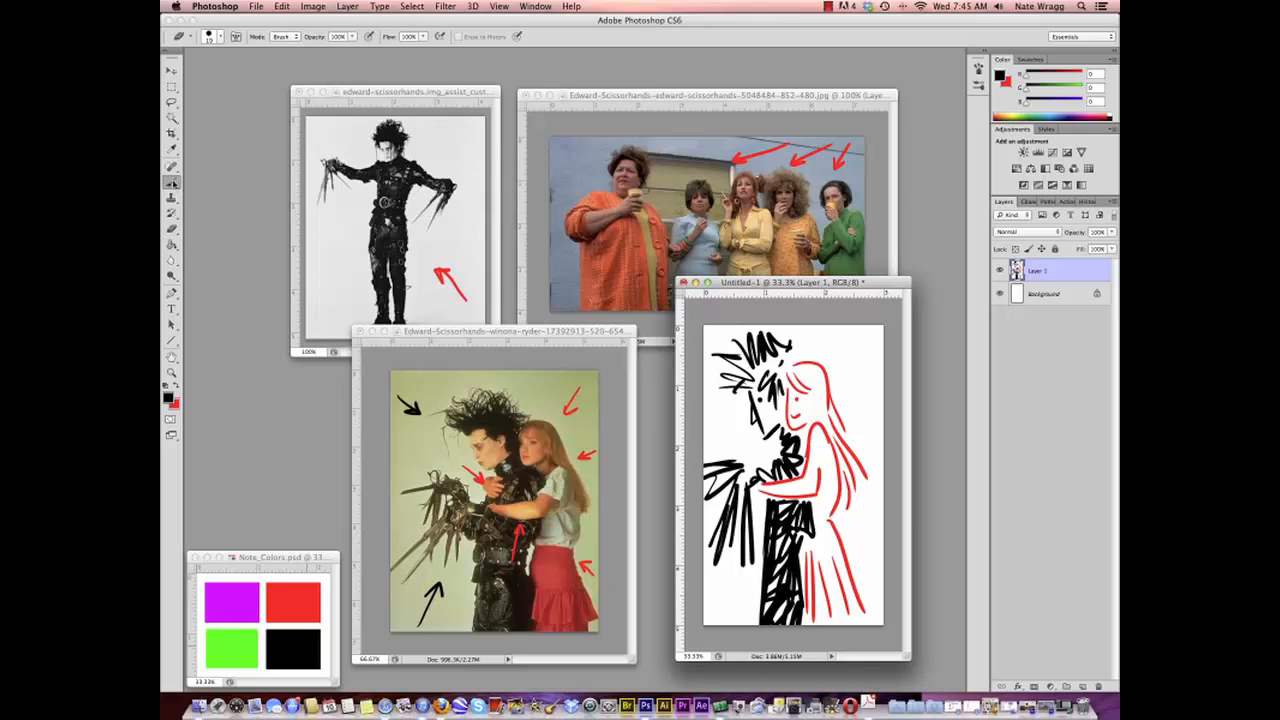
pyautogui.keyDown('alt'); pyautogui.click(256, 595); pyautogui.keyUp('alt')
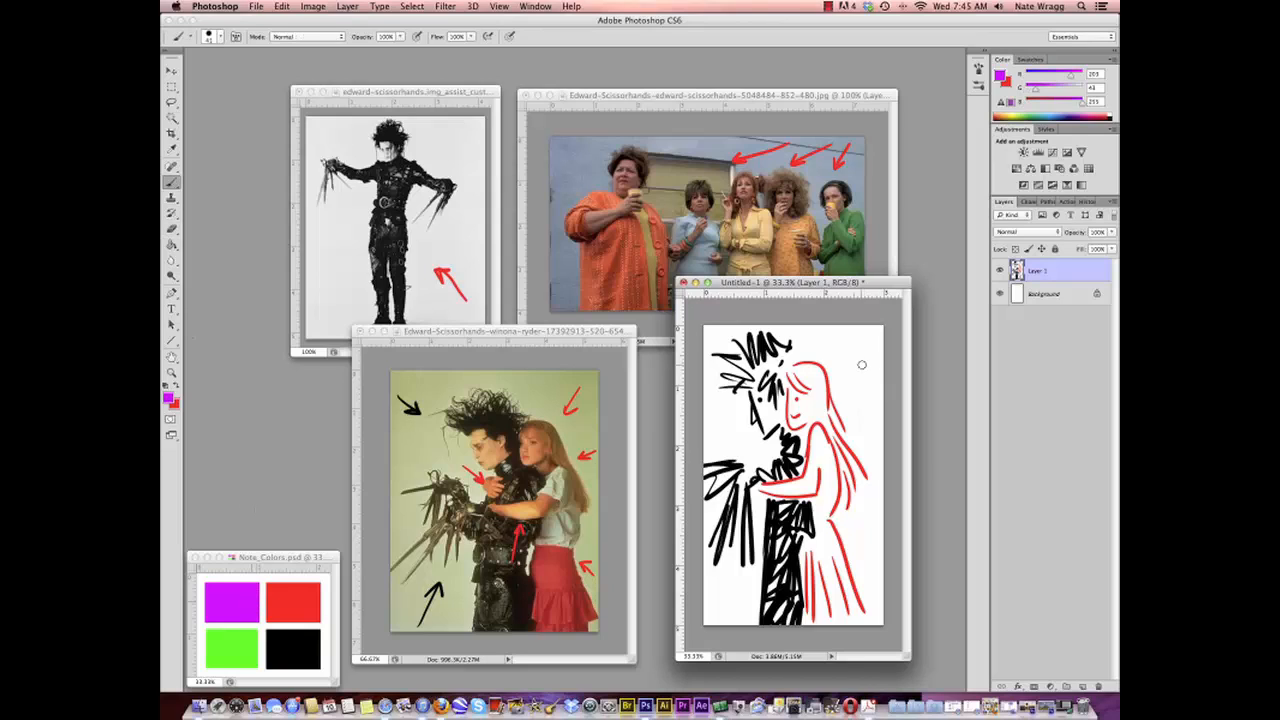
pyautogui.click(1083, 688)
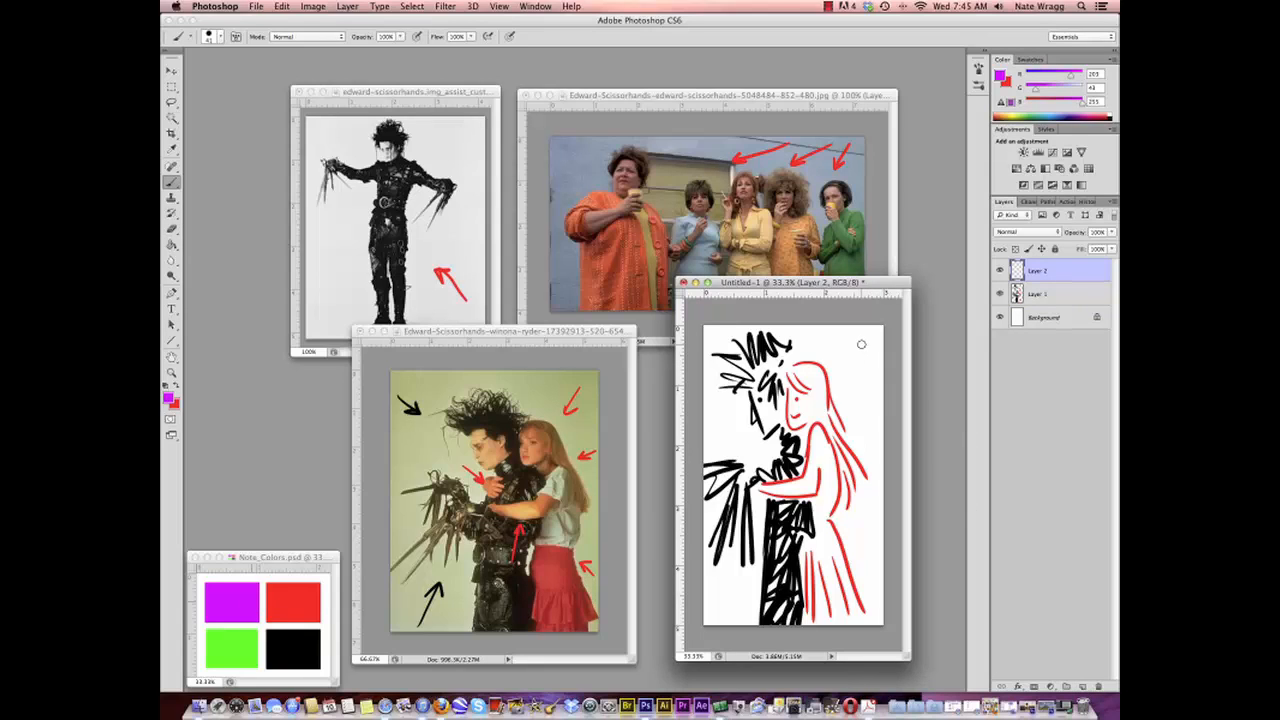
pyautogui.moveTo(864, 342)
pyautogui.mouseDown()
pyautogui.moveTo(843, 382)
pyautogui.moveTo(856, 376)
pyautogui.mouseUp()
pyautogui.moveTo(714, 427)
pyautogui.mouseDown()
pyautogui.moveTo(738, 426)
pyautogui.moveTo(728, 435)
pyautogui.mouseUp()
pyautogui.moveTo(998, 271); pyautogui.dragTo(999, 293)
# Step: Duplicate the sketch document, reduce the copy to 33.3% beside the original, and hide its two drawing layers
pyautogui.click(318, 8)
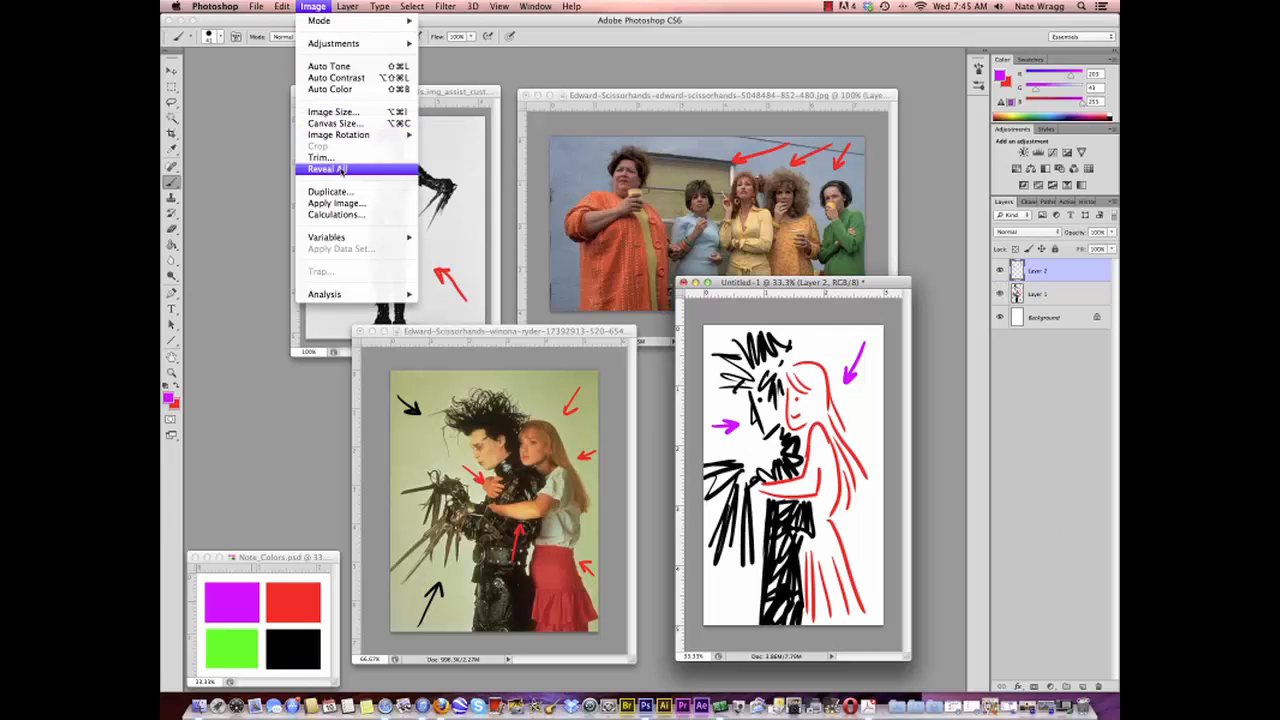
pyautogui.click(346, 194)
pyautogui.press('Return')
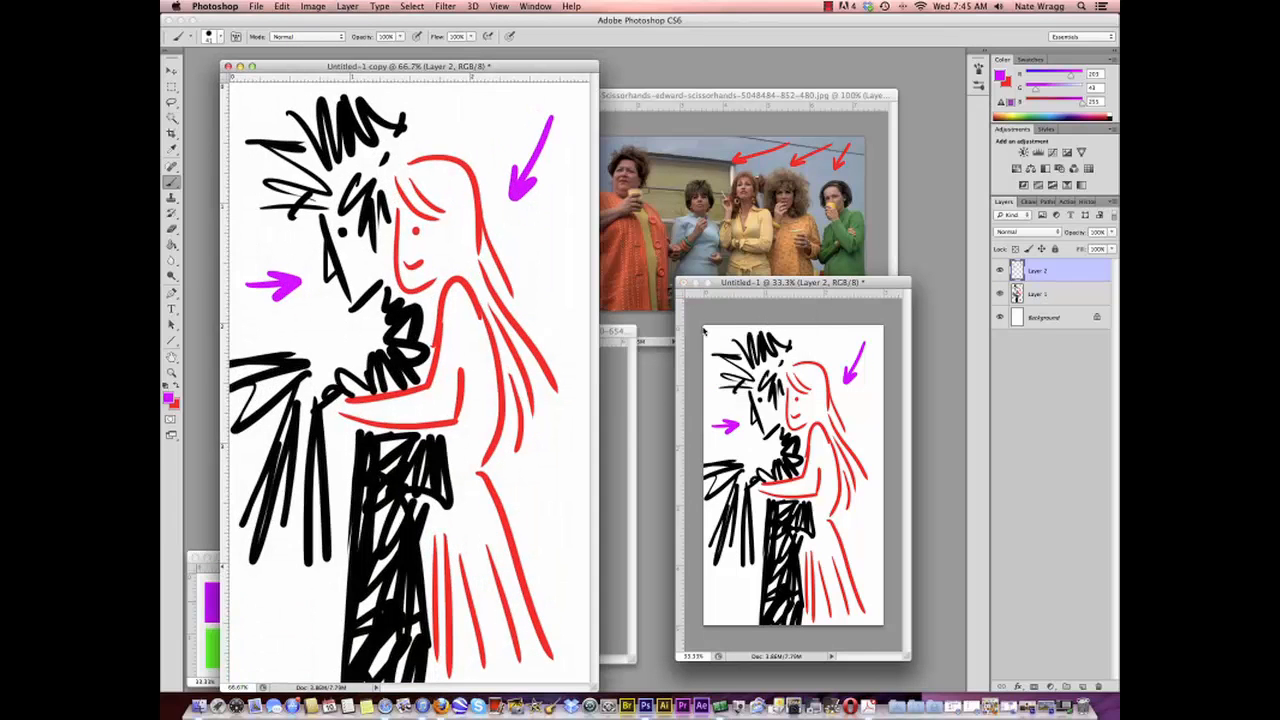
pyautogui.click(171, 372)
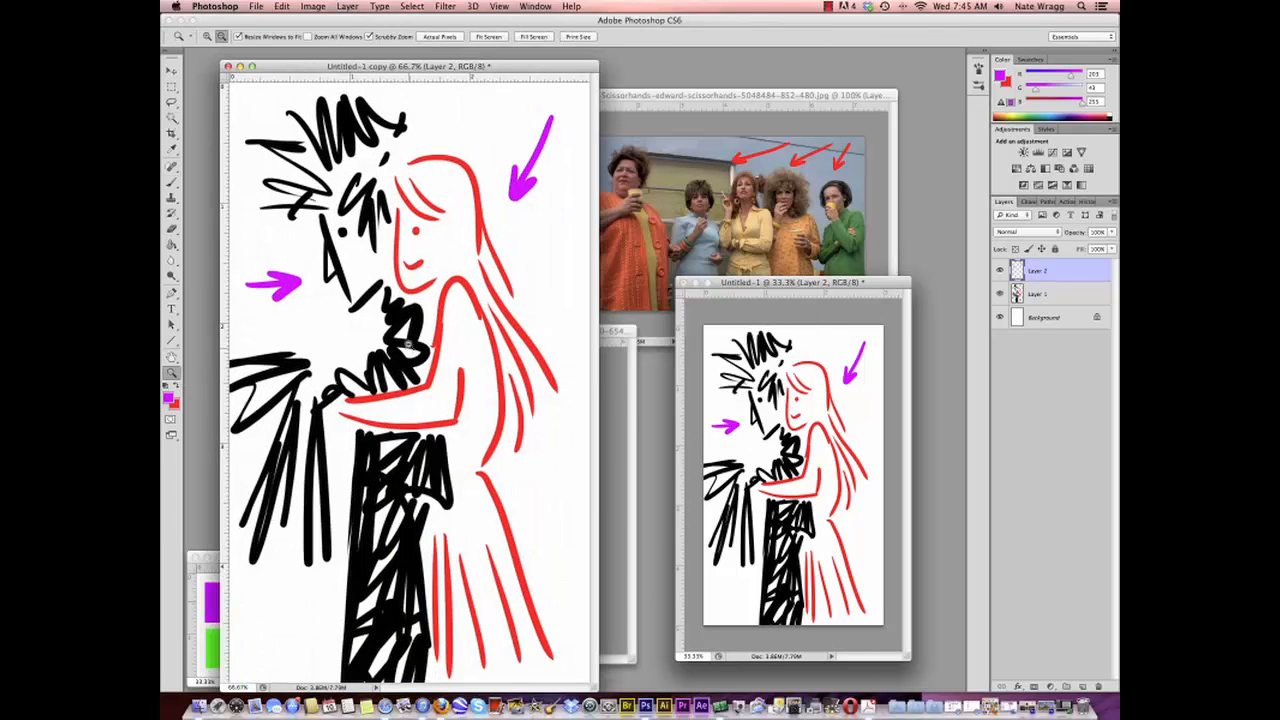
pyautogui.keyDown('alt'); pyautogui.click(410, 348); pyautogui.keyUp('alt')
pyautogui.keyDown('alt'); pyautogui.click(423, 154); pyautogui.keyUp('alt')
pyautogui.moveTo(384, 67); pyautogui.dragTo(649, 311)
pyautogui.moveTo(1000, 279); pyautogui.dragTo(1000, 295)
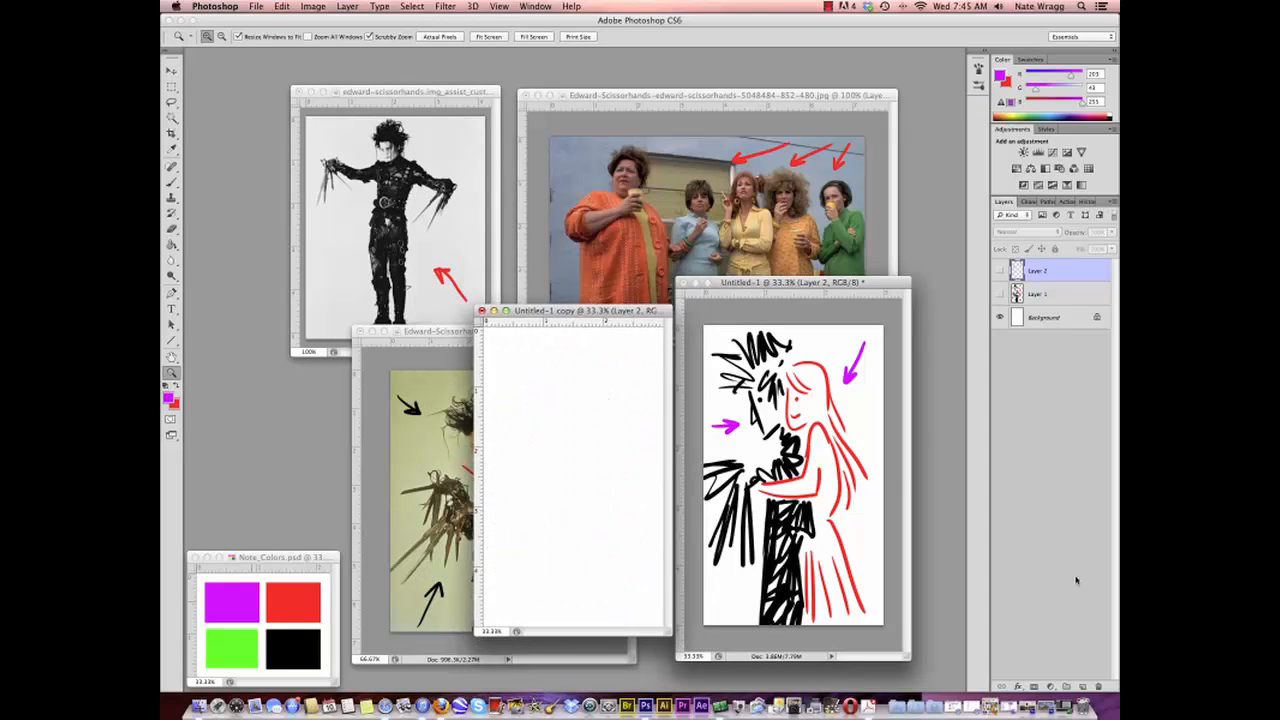
# Step: Add a new layer to the blank copy and load the Brush with red from the note colours
pyautogui.click(1082, 687)
pyautogui.click(172, 182)
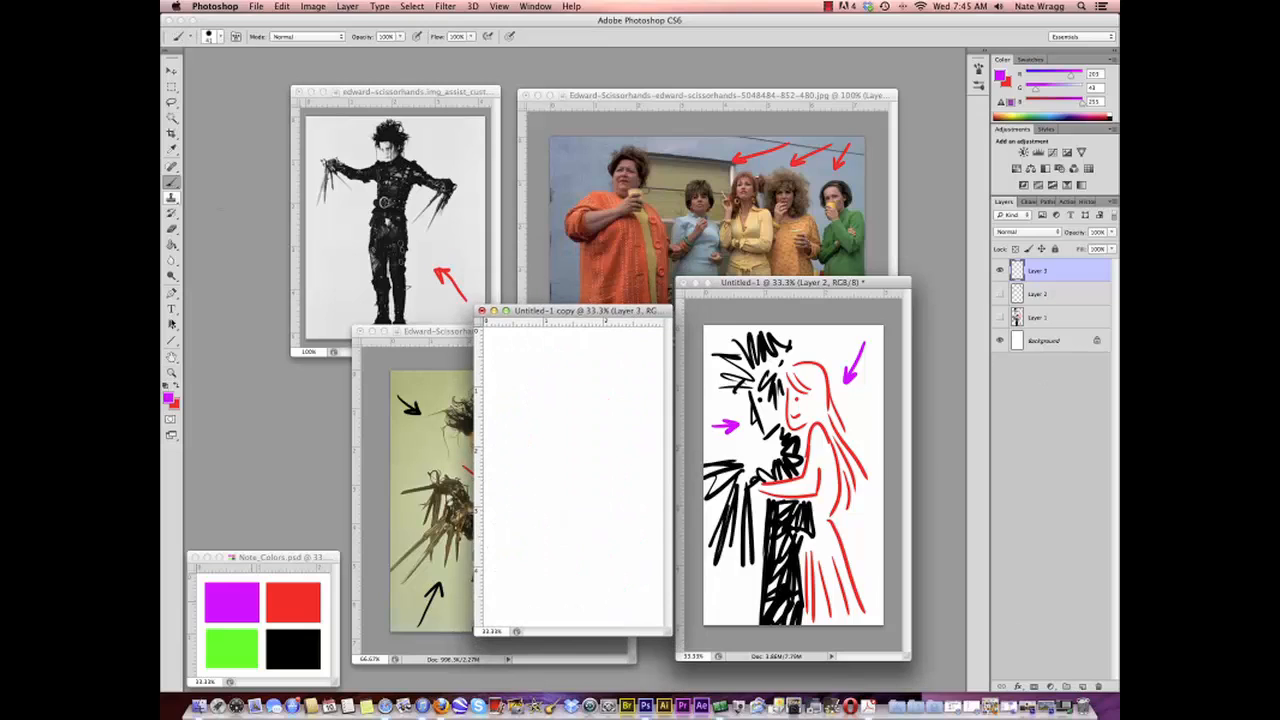
pyautogui.click(168, 386)
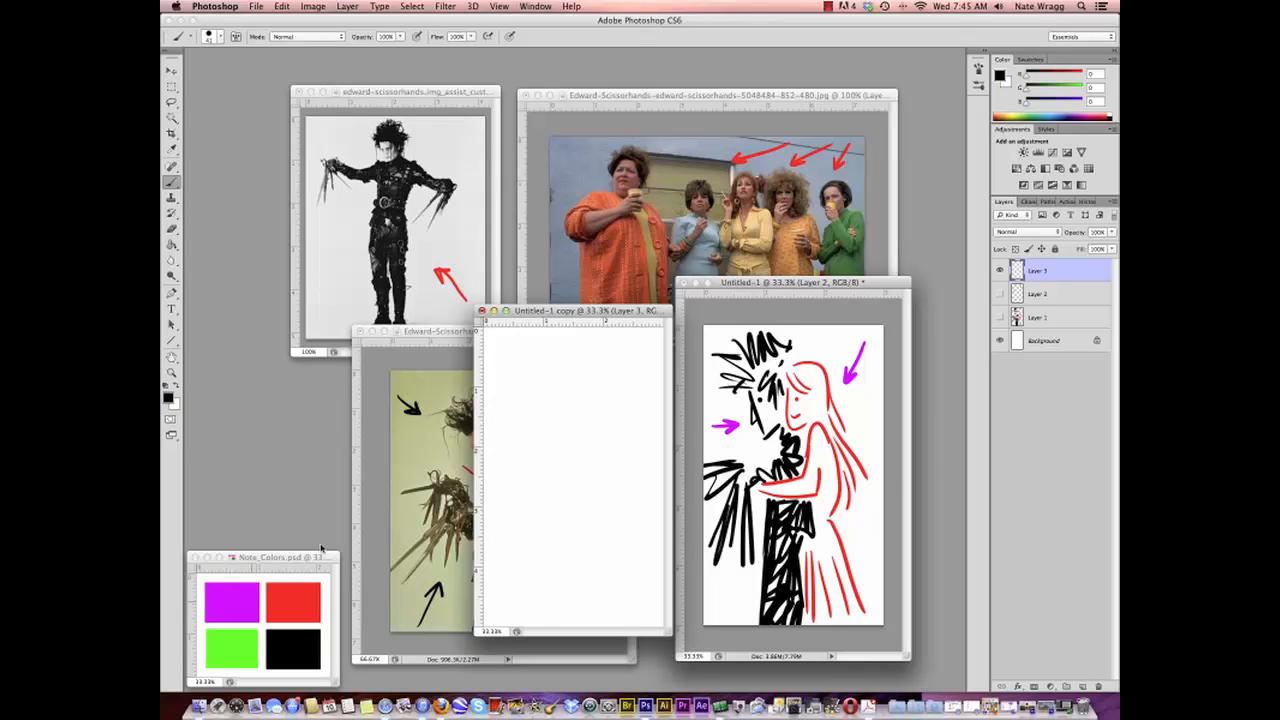
pyautogui.keyDown('alt'); pyautogui.click(312, 596); pyautogui.keyUp('alt')
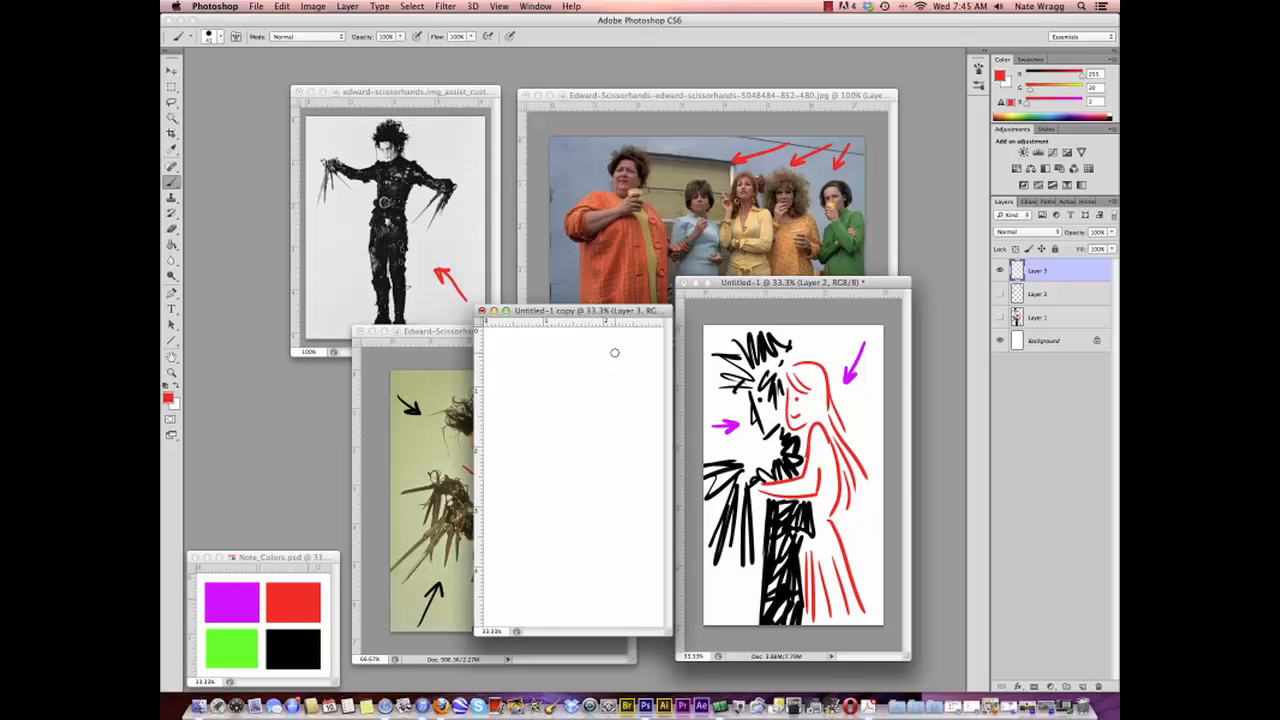
pyautogui.moveTo(614, 353)
pyautogui.mouseDown()
pyautogui.moveTo(581, 430)
pyautogui.moveTo(610, 514)
pyautogui.moveTo(597, 604)
pyautogui.mouseUp()
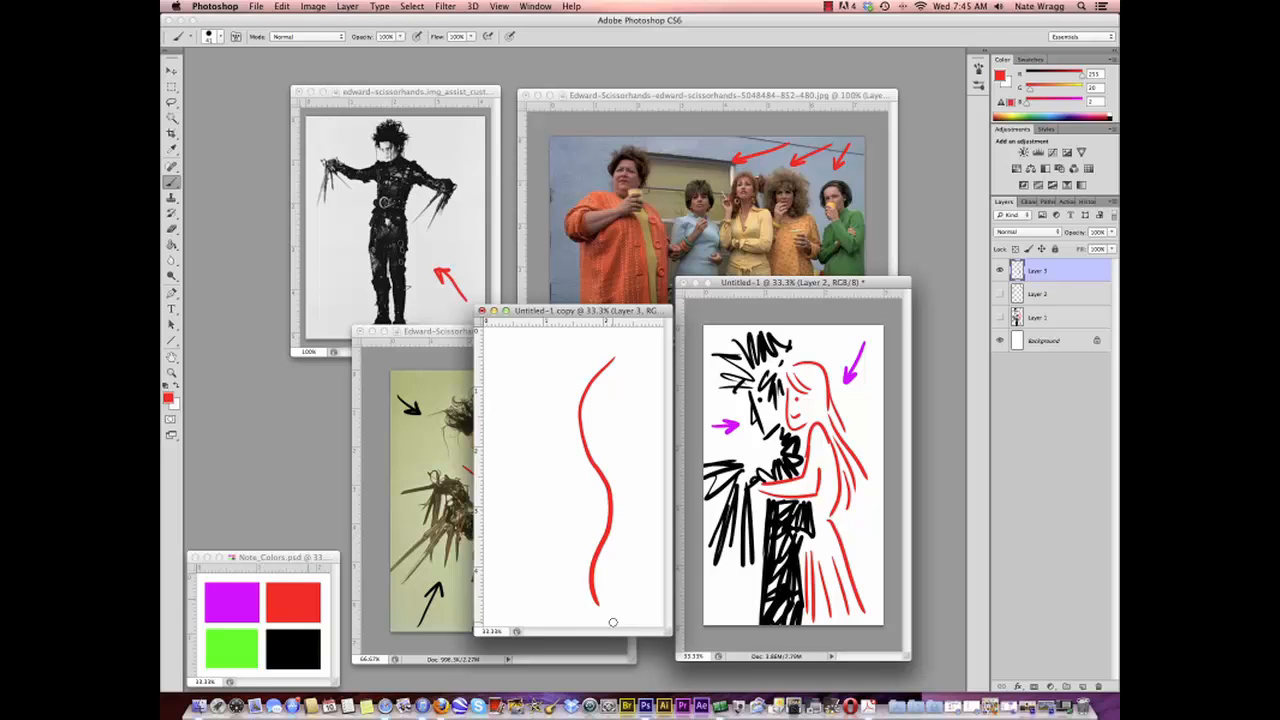
pyautogui.click(282, 6)
pyautogui.click(290, 27)
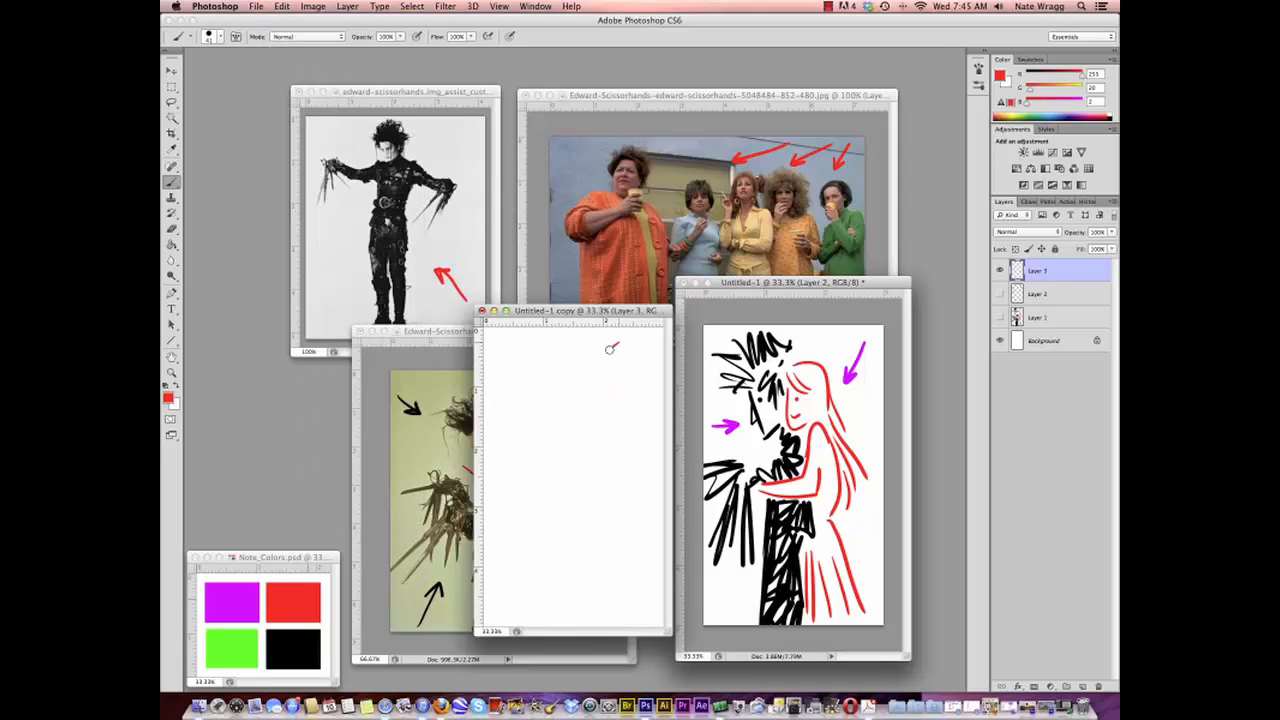
# Step: Brush a flowing red S-curve down the copy and a jagged black zigzag alongside it
pyautogui.moveTo(612, 345)
pyautogui.mouseDown()
pyautogui.moveTo(587, 417)
pyautogui.moveTo(615, 590)
pyautogui.mouseUp()
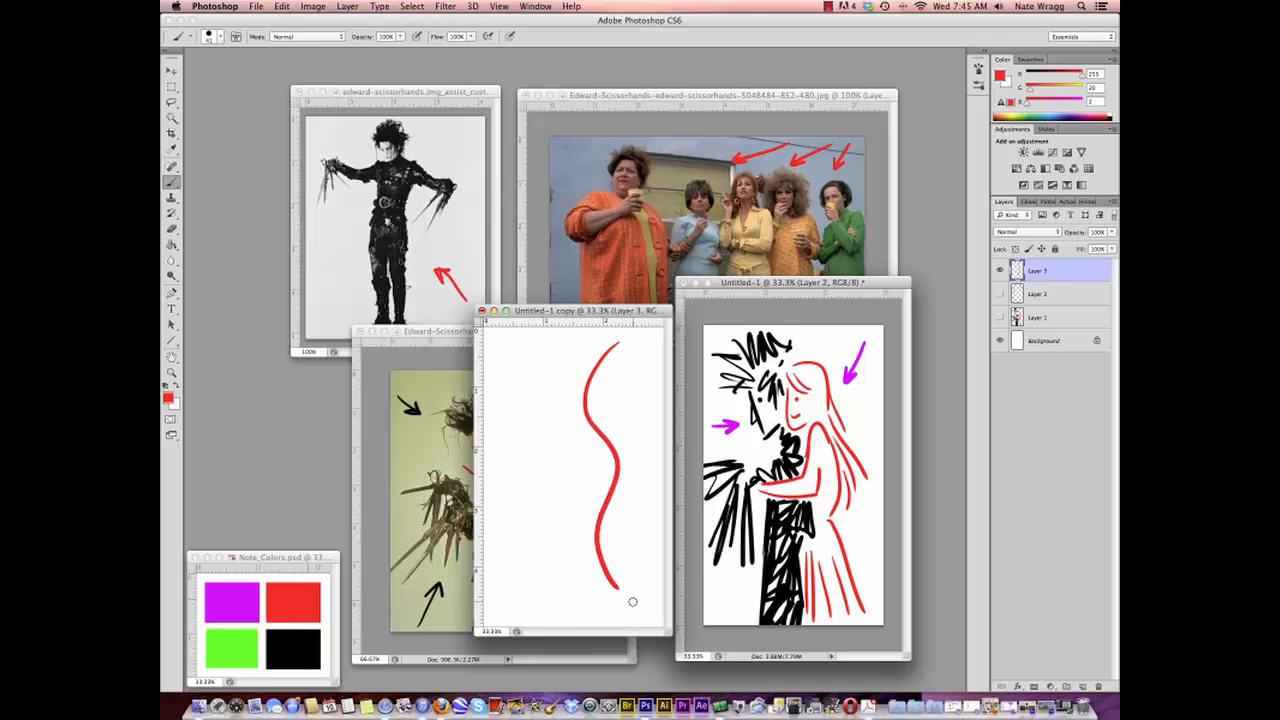
pyautogui.click(168, 397)
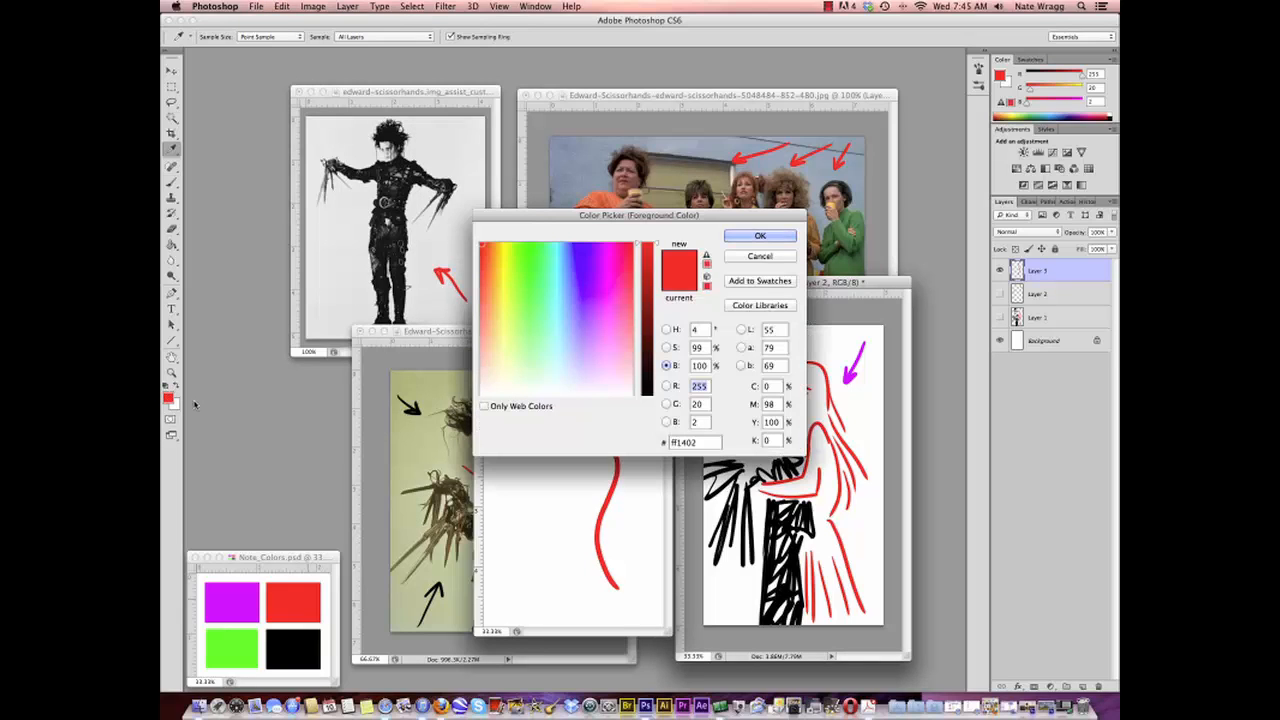
pyautogui.click(757, 233)
pyautogui.keyDown('alt'); pyautogui.click(307, 647); pyautogui.keyUp('alt')
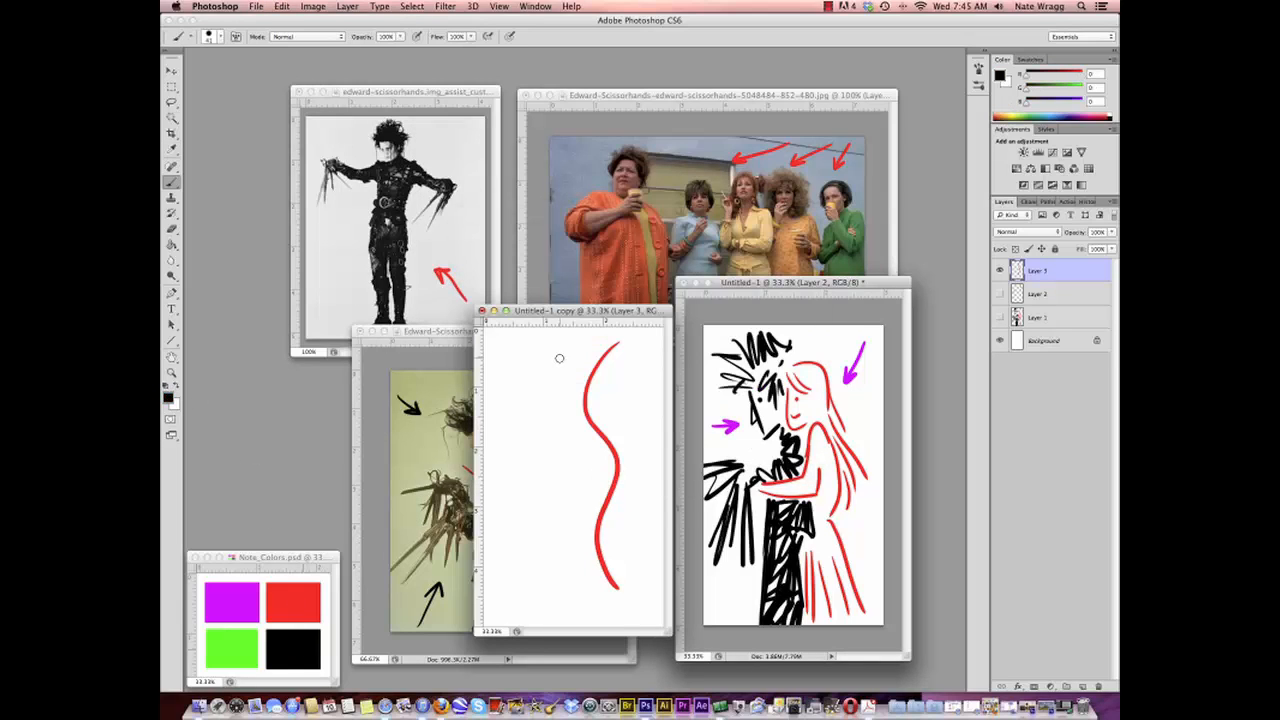
pyautogui.moveTo(524, 346)
pyautogui.mouseDown()
pyautogui.moveTo(553, 377)
pyautogui.moveTo(520, 386)
pyautogui.moveTo(556, 408)
pyautogui.moveTo(504, 446)
pyautogui.moveTo(550, 432)
pyautogui.moveTo(557, 451)
pyautogui.moveTo(551, 477)
pyautogui.moveTo(513, 487)
pyautogui.moveTo(529, 510)
pyautogui.moveTo(564, 502)
pyautogui.moveTo(518, 526)
pyautogui.moveTo(564, 544)
pyautogui.moveTo(518, 552)
pyautogui.moveTo(567, 556)
pyautogui.moveTo(528, 587)
pyautogui.moveTo(563, 575)
pyautogui.moveTo(541, 601)
pyautogui.mouseUp()
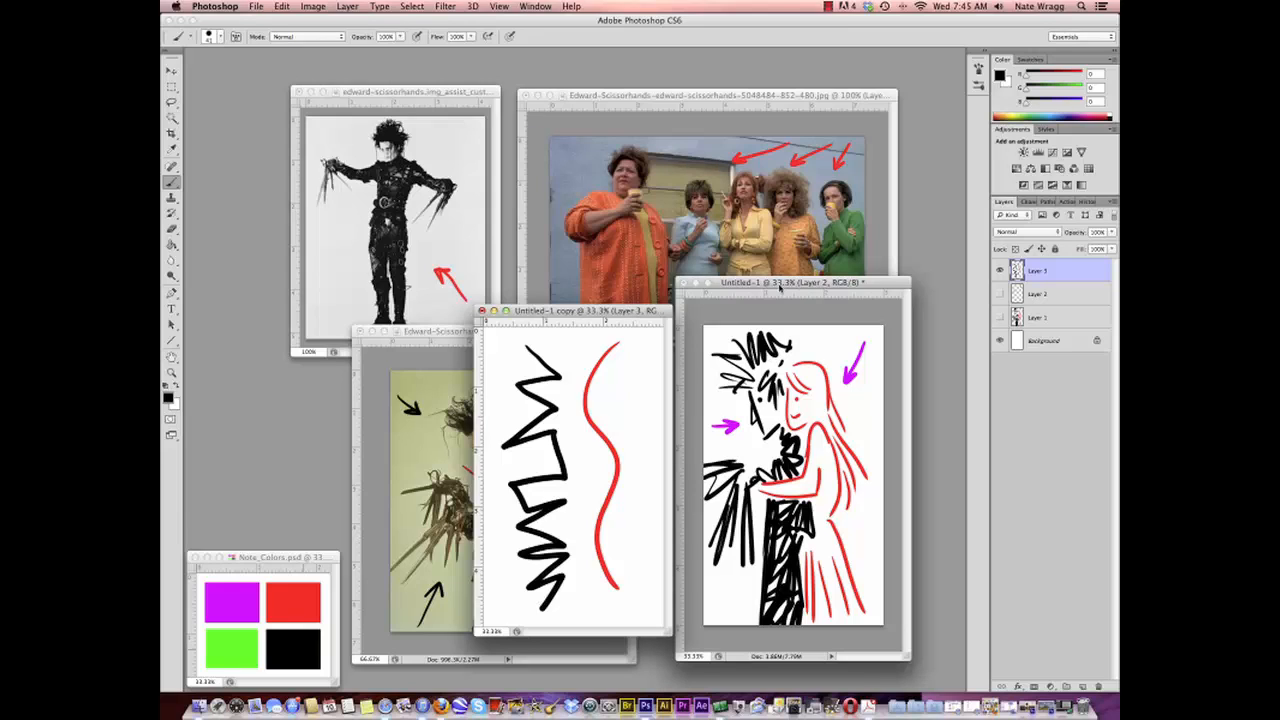
# Step: Reduce the couple sketch and the line comparison to 25% and place them side by side below the five-women image
pyautogui.click(172, 373)
pyautogui.keyDown('alt'); pyautogui.click(740, 423); pyautogui.keyUp('alt')
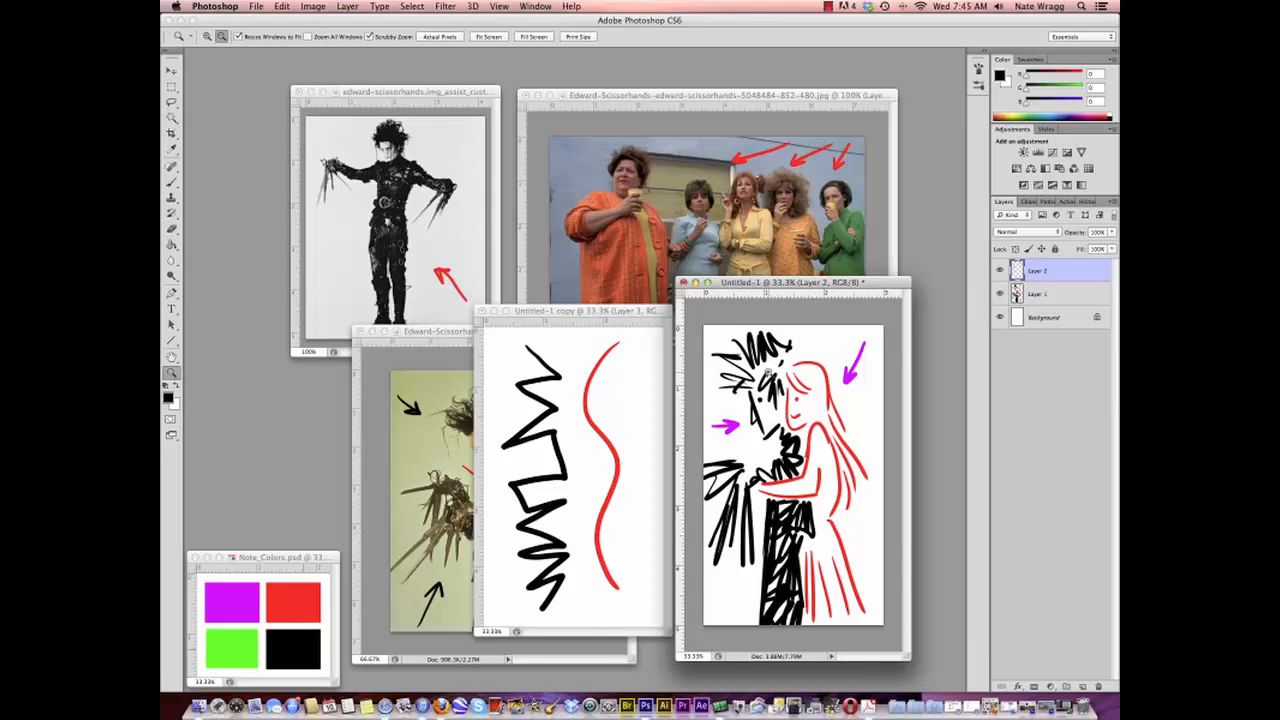
pyautogui.keyDown('alt'); pyautogui.click(772, 373); pyautogui.keyUp('alt')
pyautogui.moveTo(780, 284); pyautogui.dragTo(906, 393)
pyautogui.moveTo(627, 311); pyautogui.dragTo(746, 386)
pyautogui.keyDown('alt'); pyautogui.click(748, 432); pyautogui.keyUp('alt')
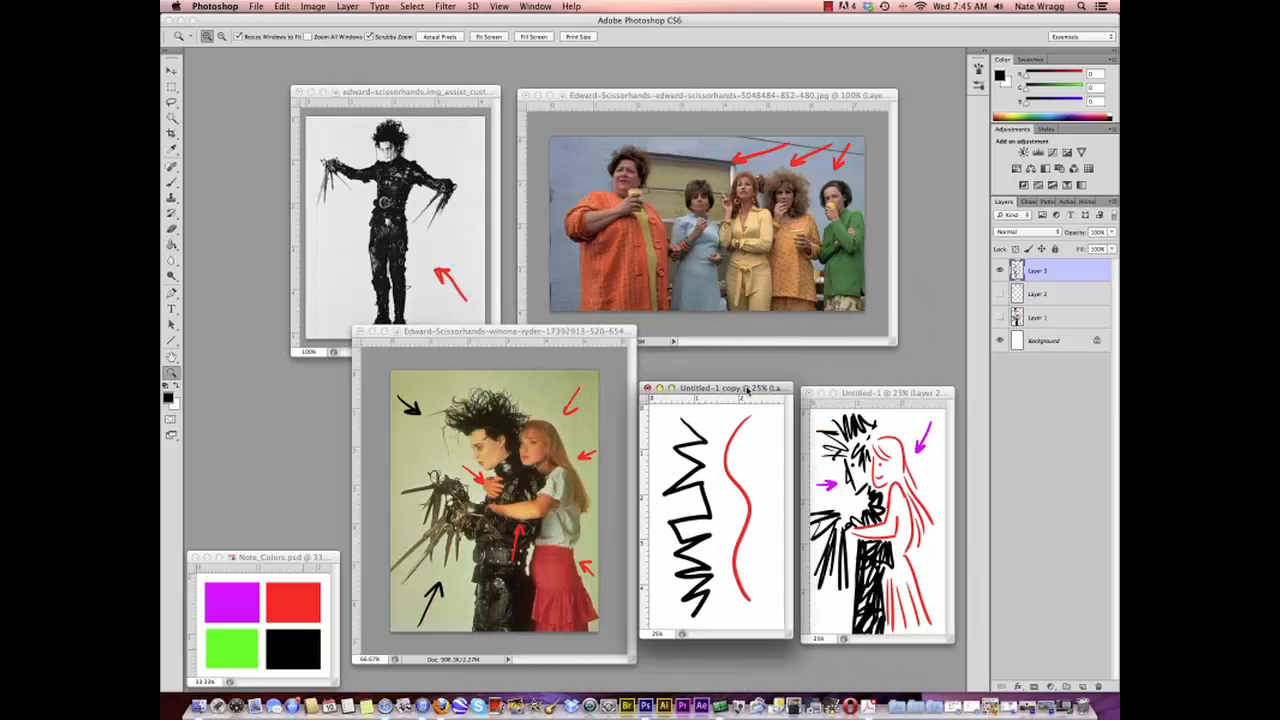
# Step: Bring the couple photo forward, reposition it, and shrink its window to fit closely around the image
pyautogui.click(588, 338)
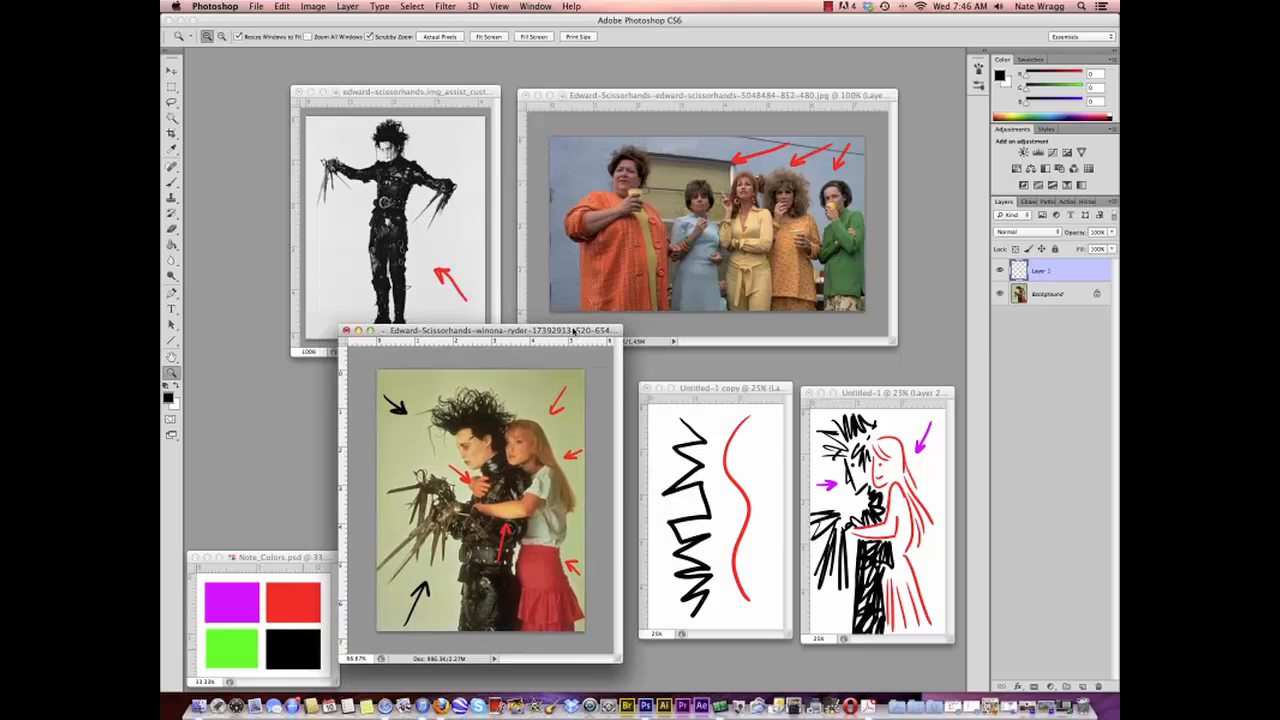
pyautogui.moveTo(587, 334); pyautogui.dragTo(583, 333)
pyautogui.moveTo(626, 659); pyautogui.dragTo(583, 624)
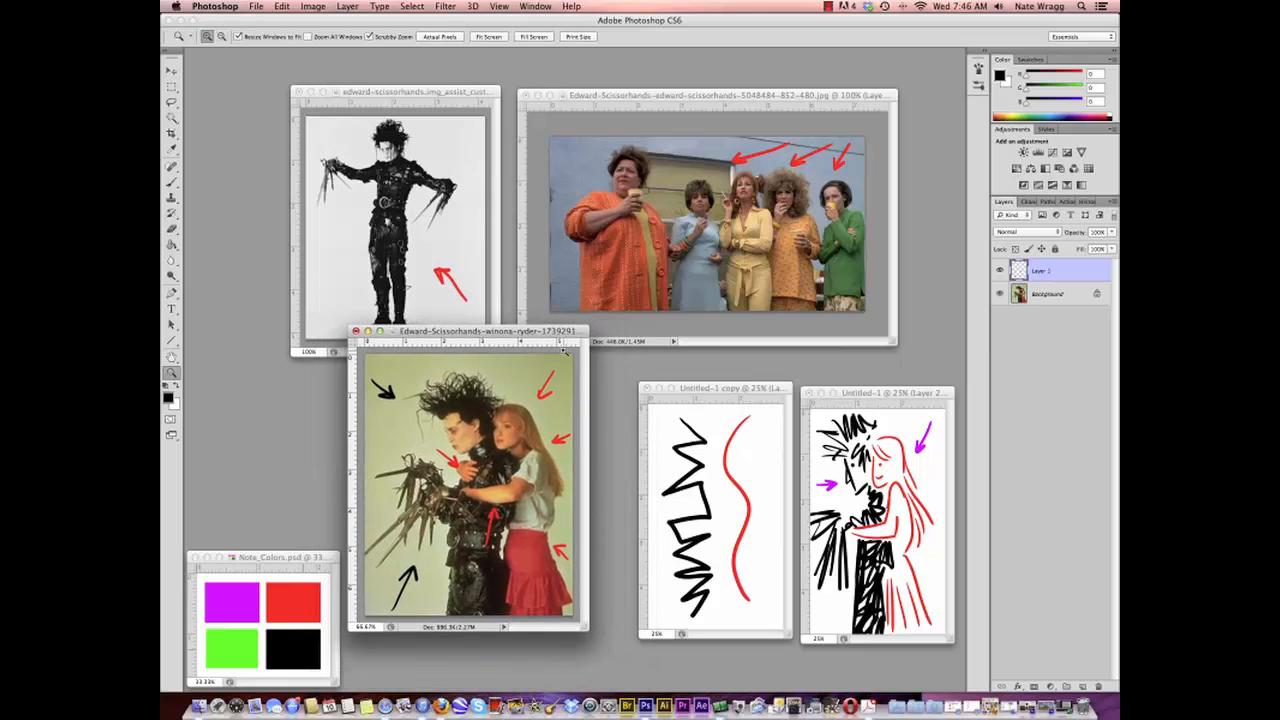
# Step: Spread out the couple and five-women images, and bring up the backyard fence photo of Edward and the woman at 200%
pyautogui.moveTo(567, 338); pyautogui.dragTo(606, 372)
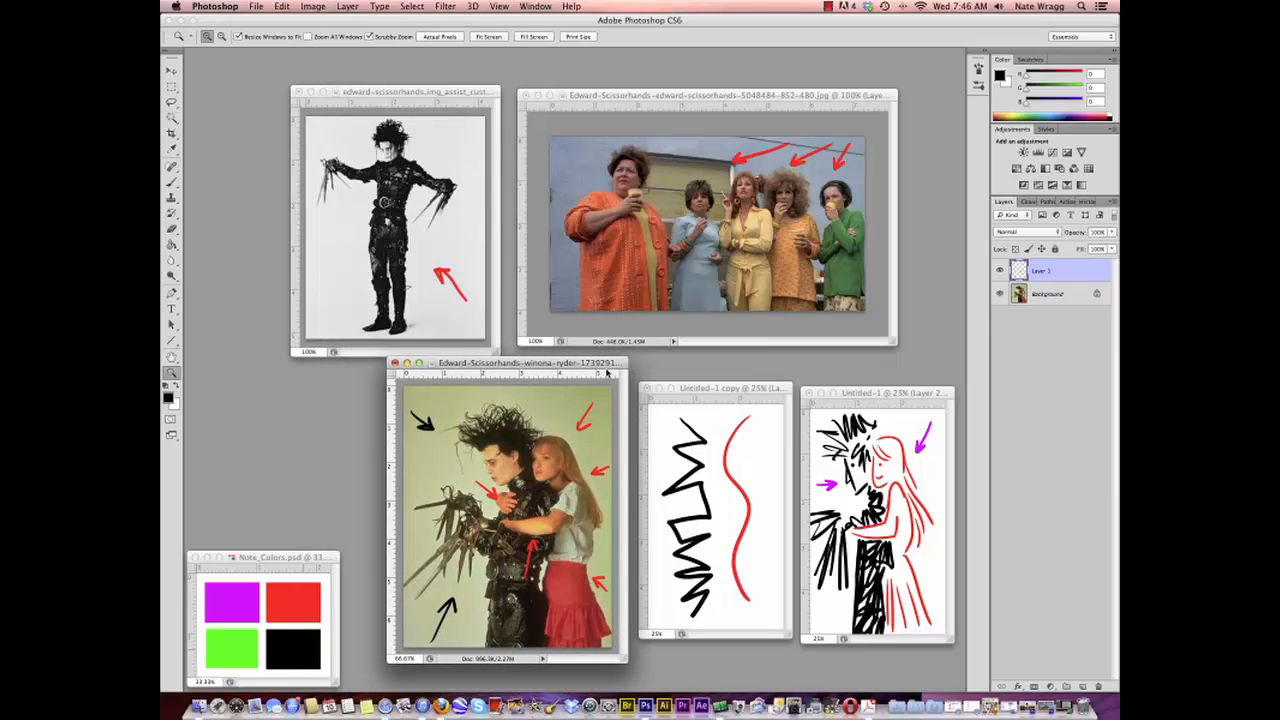
pyautogui.moveTo(825, 94); pyautogui.dragTo(860, 92)
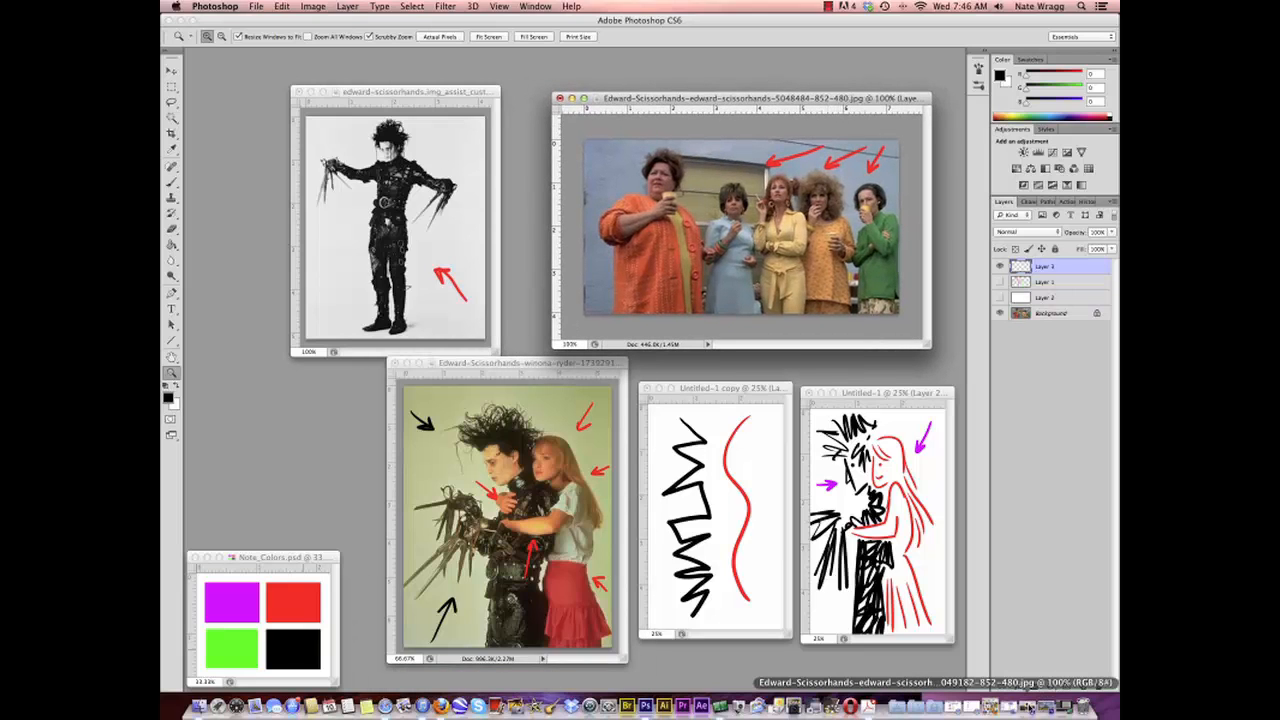
pyautogui.click(1030, 710)
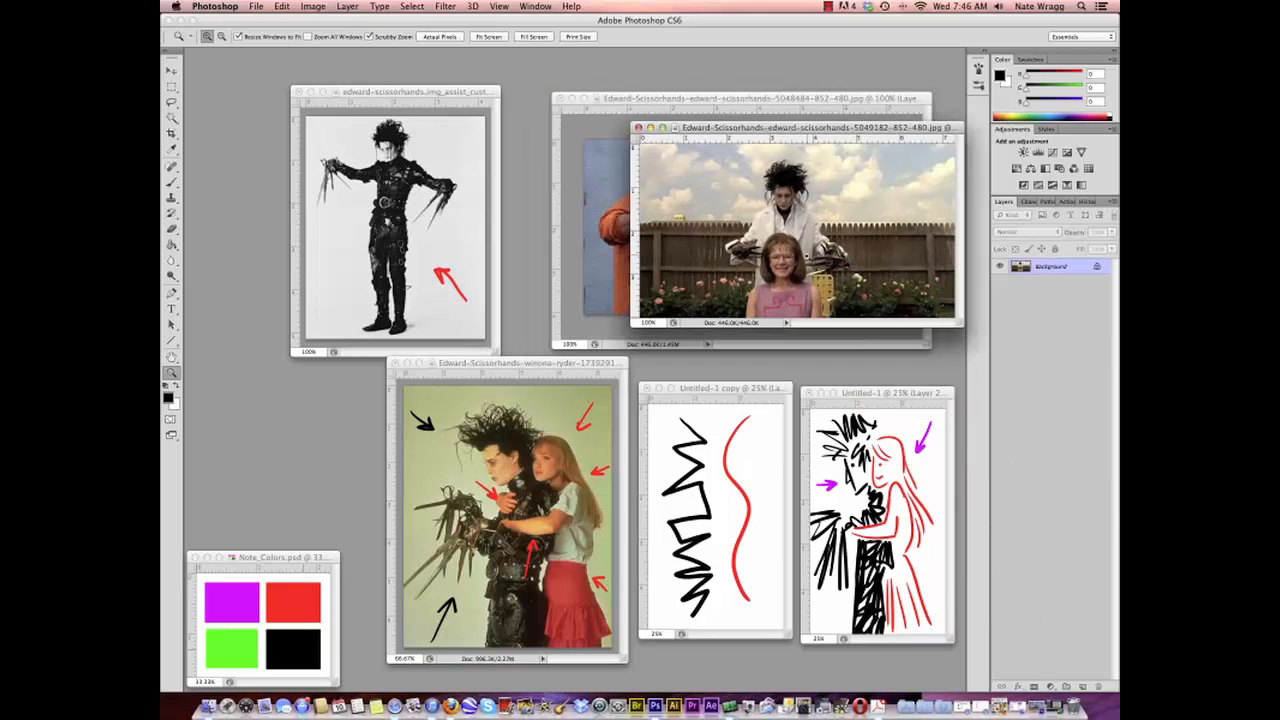
pyautogui.click(810, 254)
pyautogui.moveTo(750, 128); pyautogui.dragTo(674, 91)
pyautogui.moveTo(883, 457); pyautogui.dragTo(808, 457)
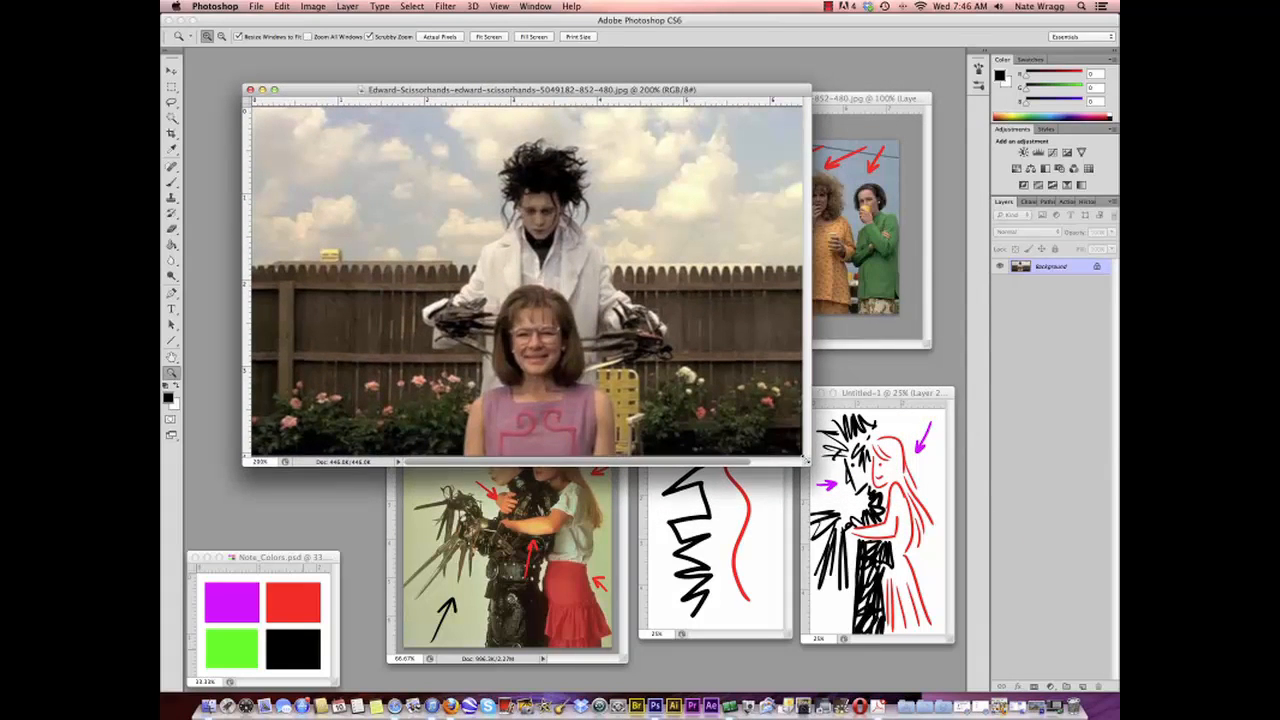
# Step: Add a new layer to the fence photo and set up a small Hard Round brush in the red note colour
pyautogui.click(170, 183)
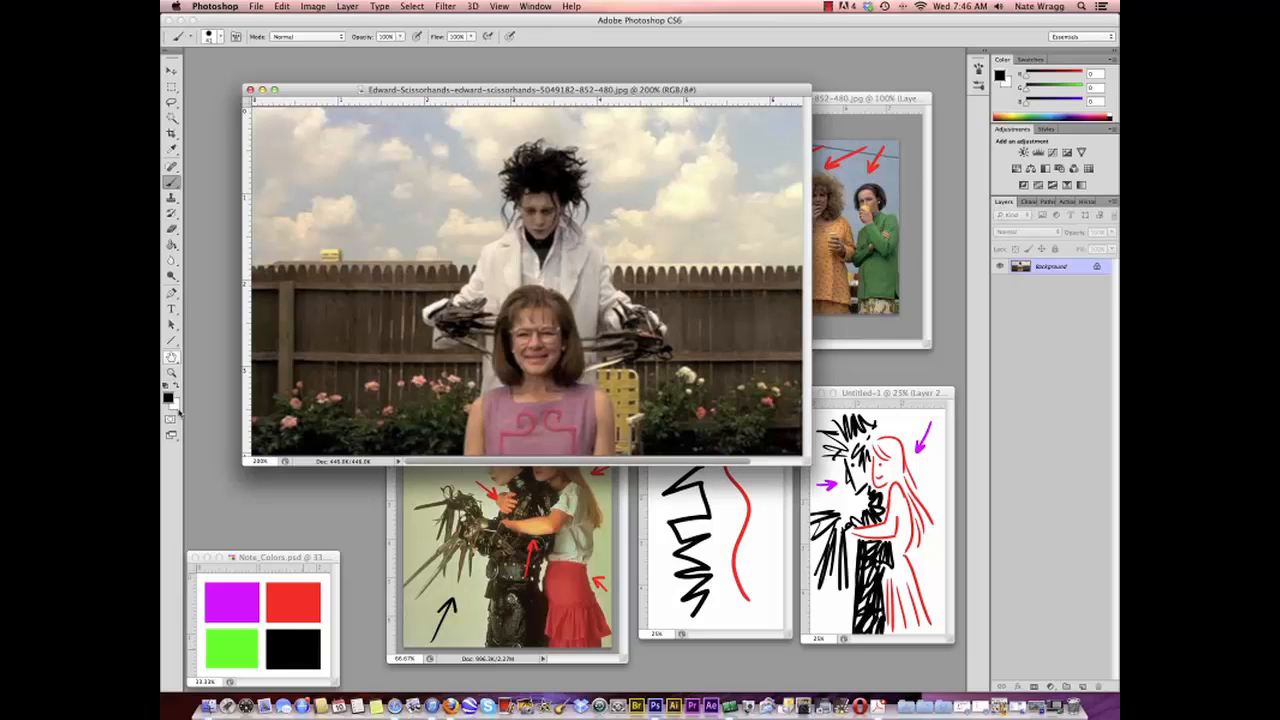
pyautogui.keyDown('alt'); pyautogui.click(297, 600); pyautogui.keyUp('alt')
pyautogui.click(1082, 688)
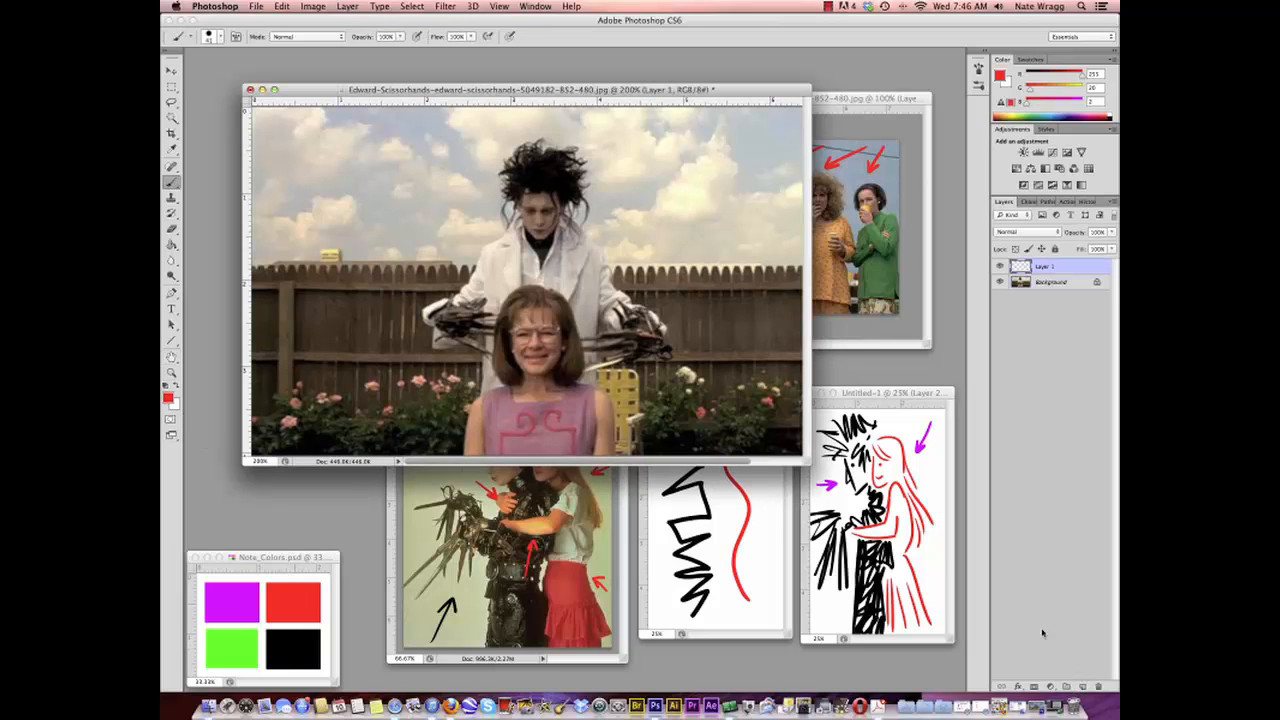
pyautogui.click(214, 37)
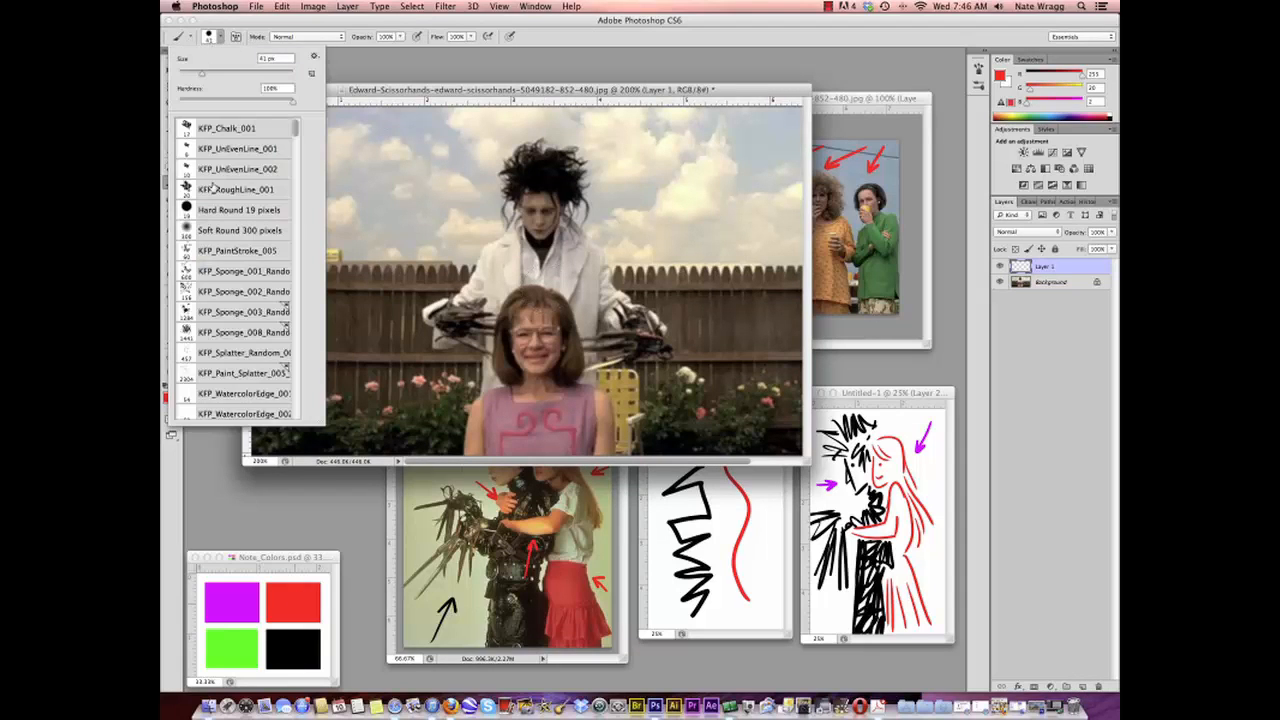
pyautogui.click(220, 211)
pyautogui.moveTo(190, 72); pyautogui.dragTo(183, 74)
# Step: Trace the seated woman's rounded hair, face edges and shoulders with smooth red brush lines
pyautogui.click(545, 288)
pyautogui.moveTo(548, 290)
pyautogui.mouseDown()
pyautogui.moveTo(493, 327)
pyautogui.moveTo(515, 381)
pyautogui.mouseUp()
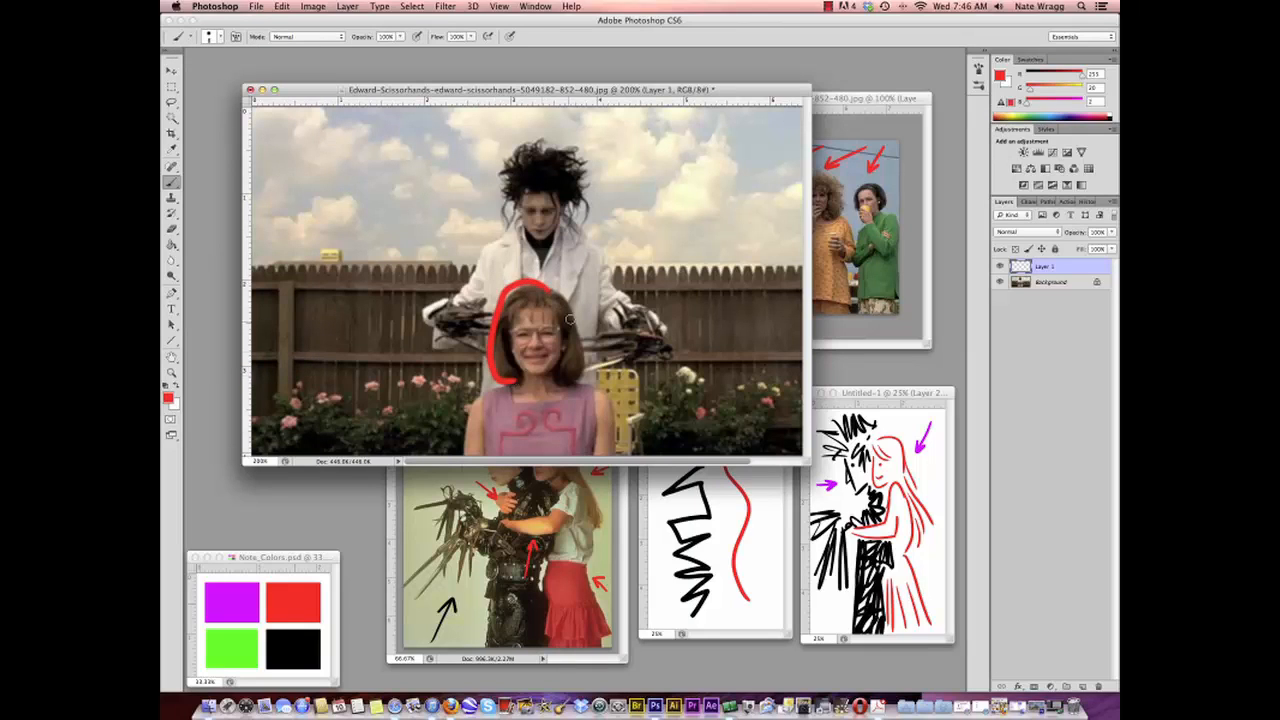
pyautogui.moveTo(550, 288)
pyautogui.mouseDown()
pyautogui.moveTo(588, 360)
pyautogui.moveTo(578, 381)
pyautogui.mouseUp()
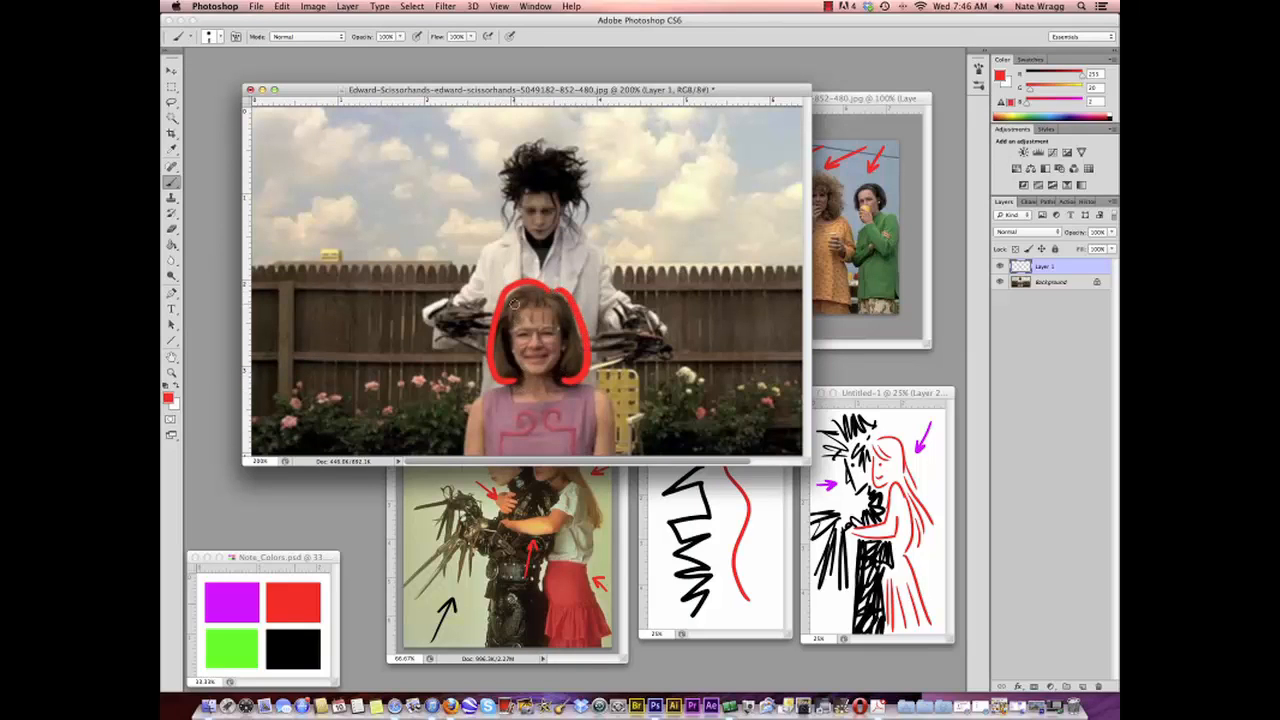
pyautogui.moveTo(514, 304)
pyautogui.mouseDown()
pyautogui.moveTo(525, 382)
pyautogui.moveTo(490, 392)
pyautogui.moveTo(468, 455)
pyautogui.mouseUp()
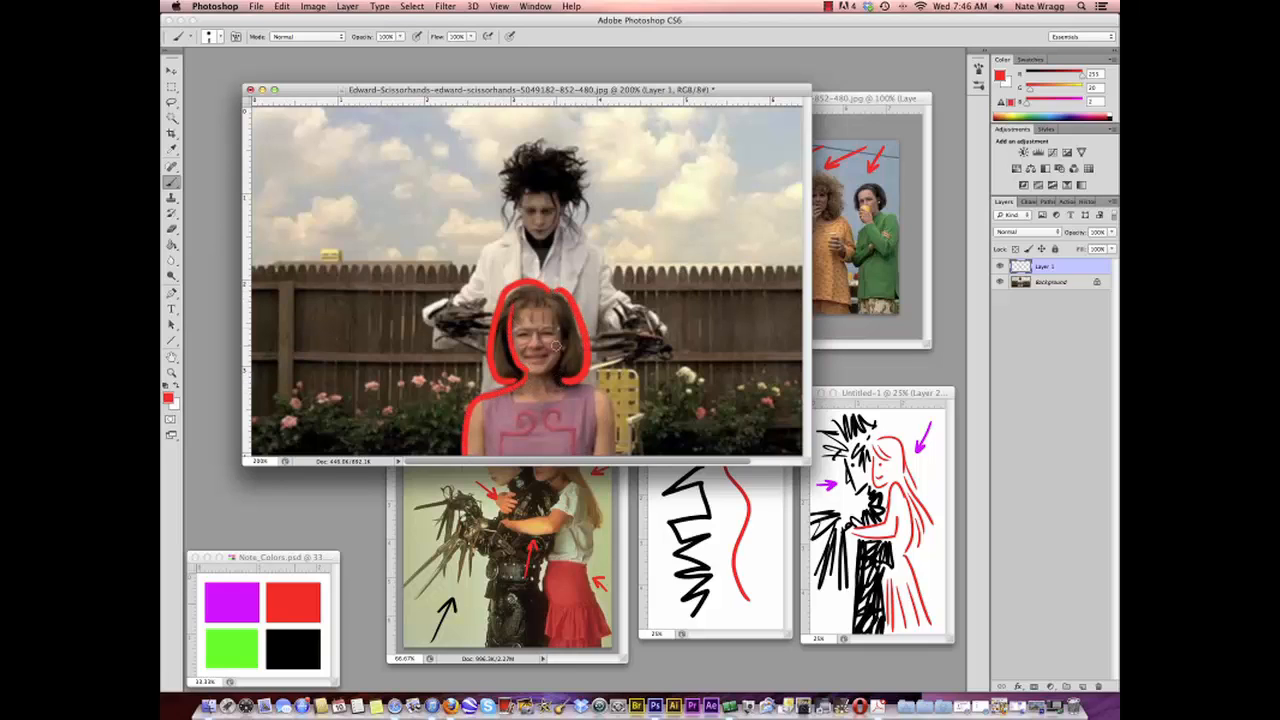
pyautogui.moveTo(581, 382); pyautogui.dragTo(616, 453)
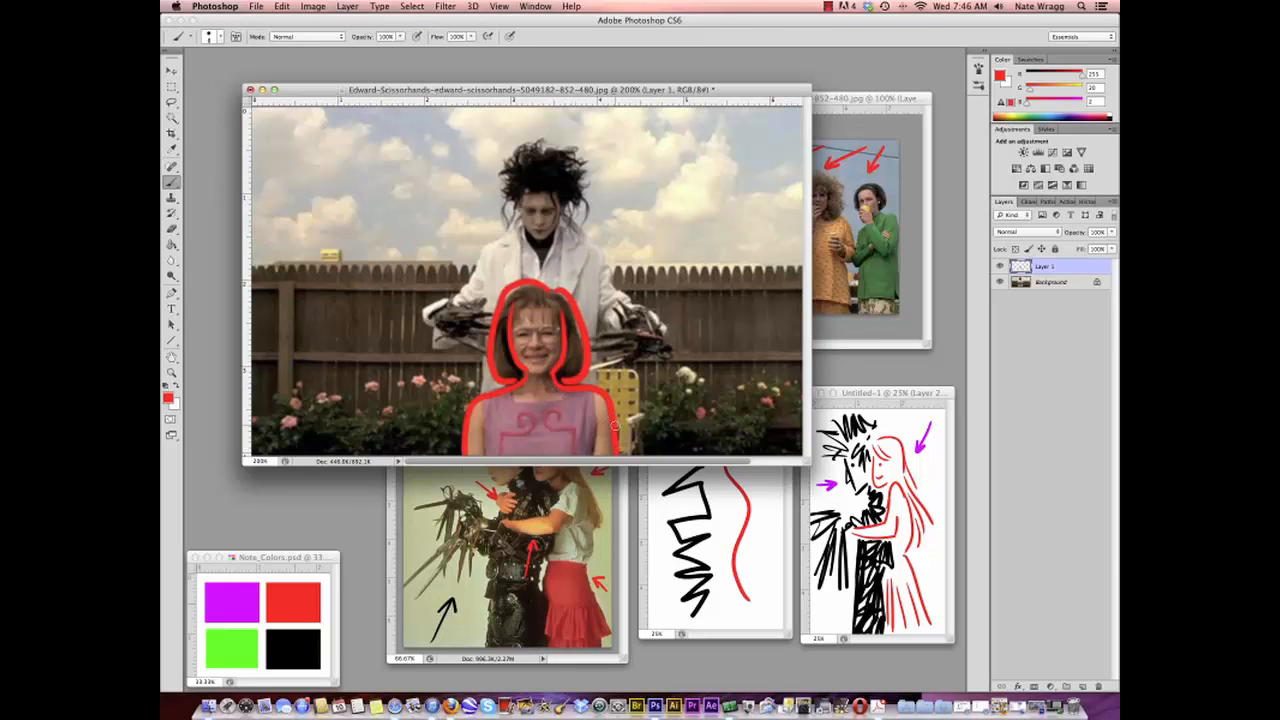
# Step: Reset the brush colour to black and trace Edward's spiky hair, scissor hands and coat with jagged strokes
pyautogui.click(167, 389)
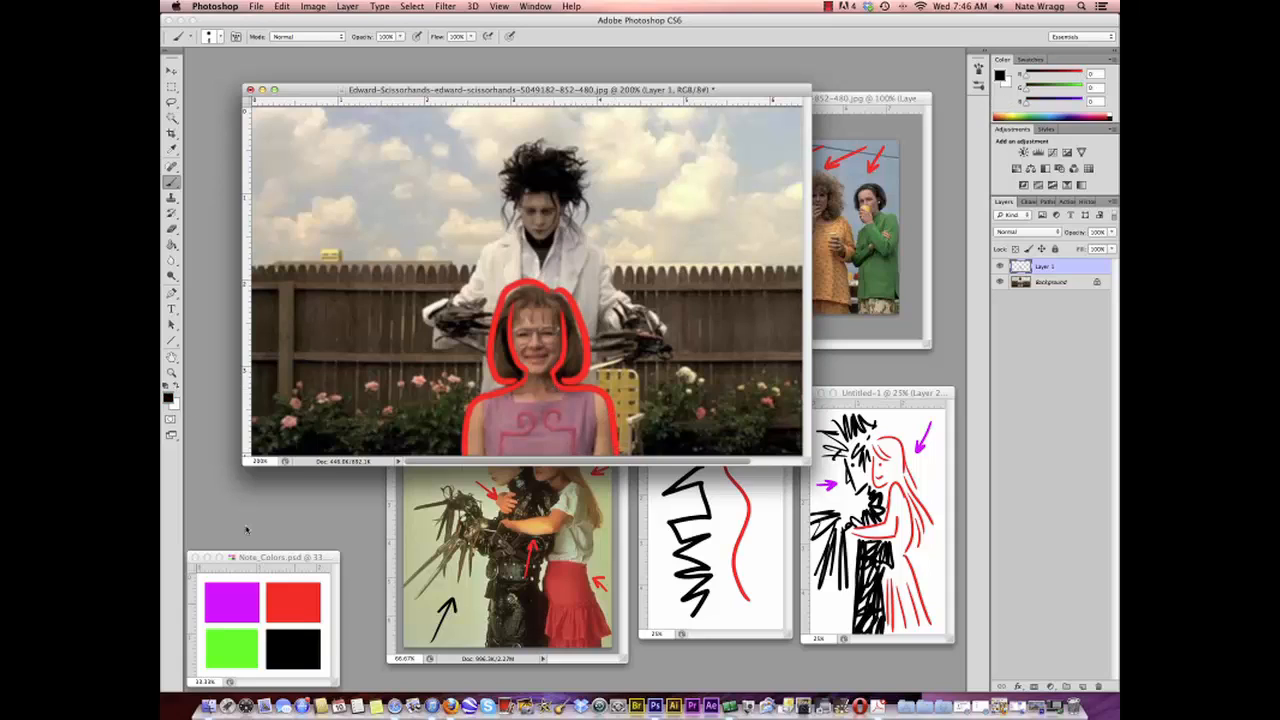
pyautogui.moveTo(508, 176)
pyautogui.mouseDown()
pyautogui.moveTo(500, 210)
pyautogui.moveTo(490, 180)
pyautogui.moveTo(525, 145)
pyautogui.moveTo(565, 135)
pyautogui.moveTo(584, 182)
pyautogui.moveTo(566, 216)
pyautogui.moveTo(522, 196)
pyautogui.moveTo(563, 205)
pyautogui.mouseUp()
pyautogui.moveTo(605, 312)
pyautogui.mouseDown()
pyautogui.moveTo(645, 334)
pyautogui.moveTo(584, 344)
pyautogui.moveTo(646, 339)
pyautogui.moveTo(594, 367)
pyautogui.moveTo(637, 362)
pyautogui.moveTo(660, 342)
pyautogui.mouseUp()
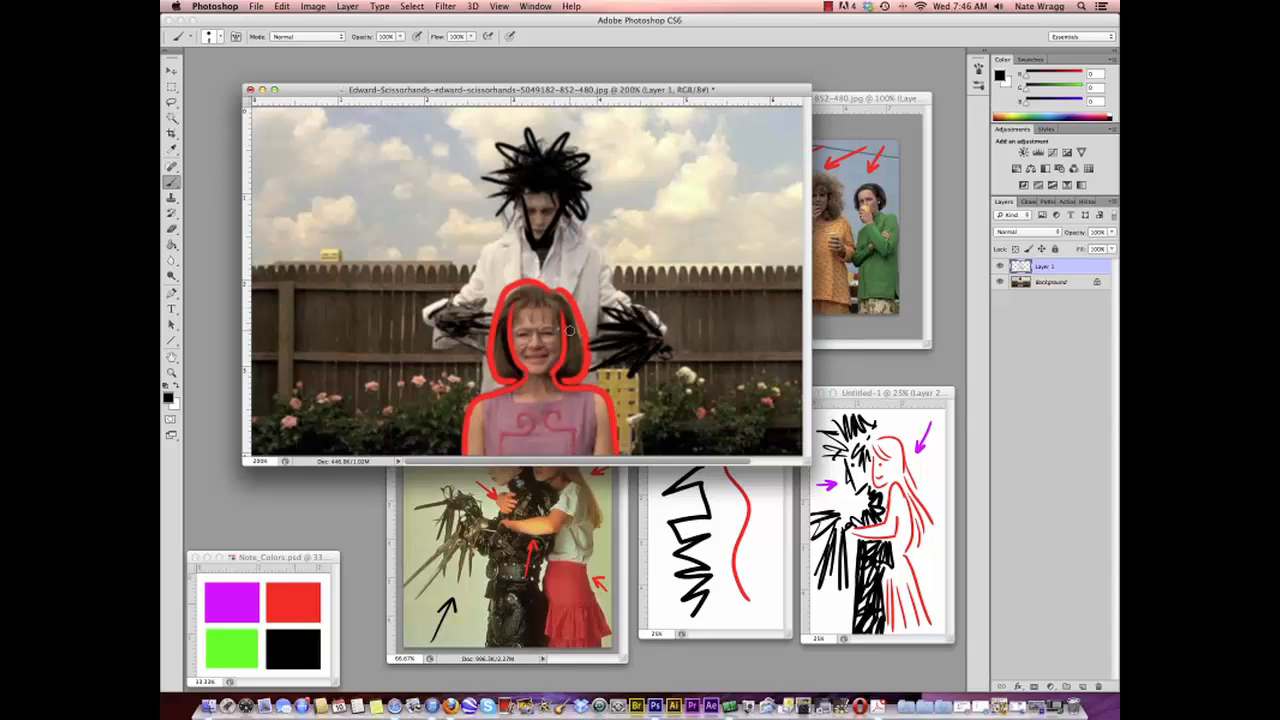
pyautogui.moveTo(440, 318)
pyautogui.mouseDown()
pyautogui.moveTo(490, 302)
pyautogui.moveTo(469, 360)
pyautogui.moveTo(425, 325)
pyautogui.moveTo(462, 306)
pyautogui.mouseUp()
pyautogui.moveTo(505, 226)
pyautogui.mouseDown()
pyautogui.moveTo(518, 266)
pyautogui.moveTo(445, 302)
pyautogui.mouseUp()
pyautogui.moveTo(566, 224)
pyautogui.mouseDown()
pyautogui.moveTo(610, 252)
pyautogui.moveTo(640, 300)
pyautogui.moveTo(590, 284)
pyautogui.moveTo(595, 312)
pyautogui.mouseUp()
pyautogui.moveTo(565, 234)
pyautogui.mouseDown()
pyautogui.moveTo(581, 262)
pyautogui.moveTo(574, 273)
pyautogui.moveTo(557, 232)
pyautogui.moveTo(535, 280)
pyautogui.mouseUp()
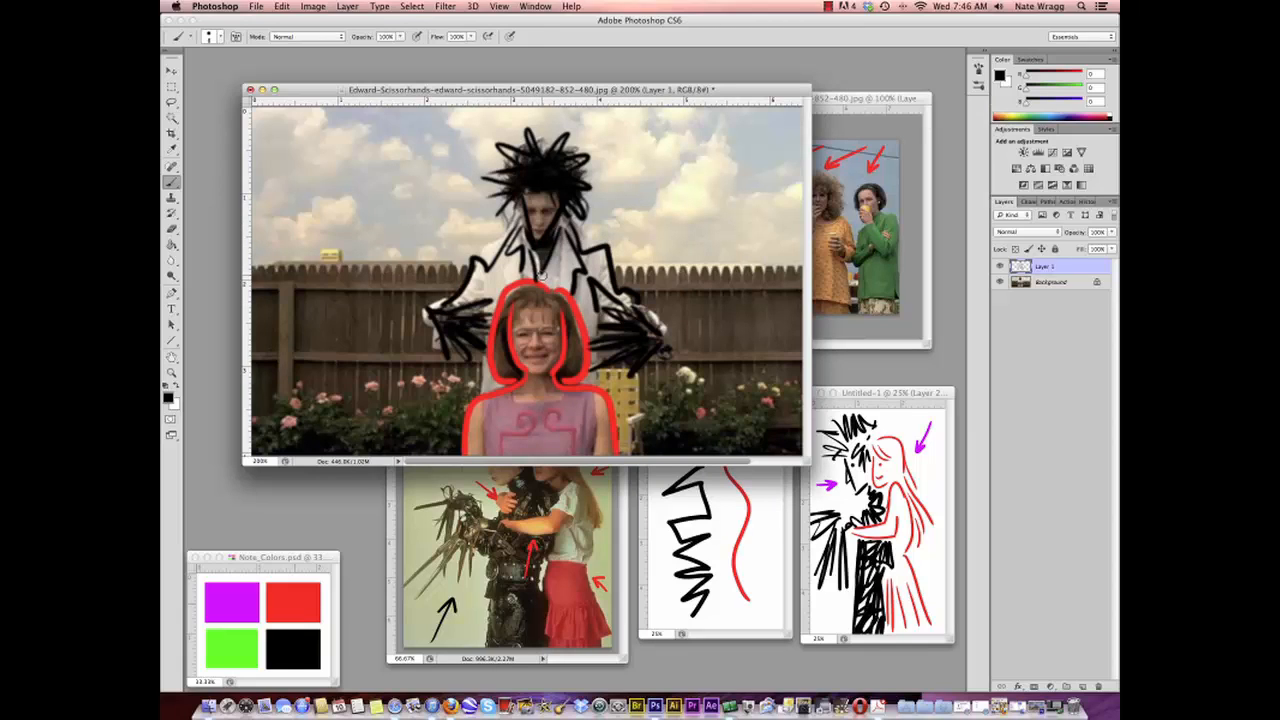
# Step: Add a layer between the fence photo and its linework and fill it with white
pyautogui.click(1057, 286)
pyautogui.click(1082, 686)
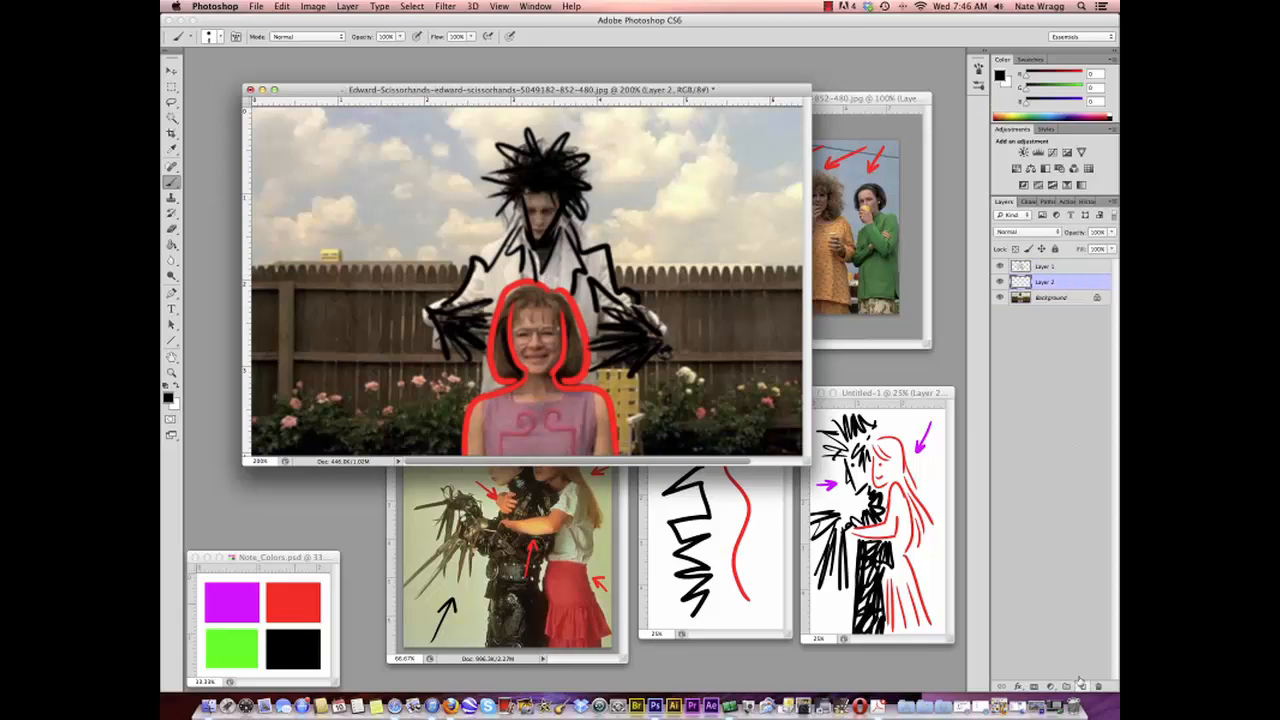
pyautogui.click(171, 245)
pyautogui.click(177, 392)
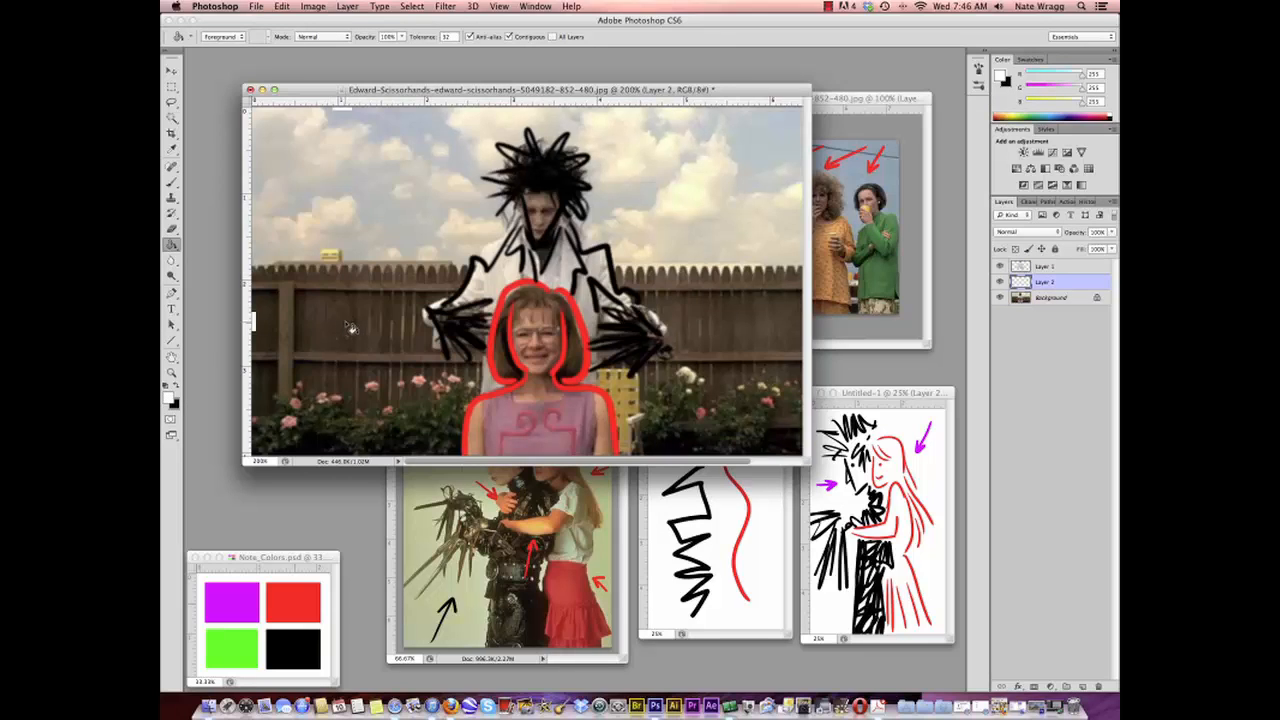
pyautogui.click(350, 328)
# Step: Reduce the fence sketch to 100% and move it over the black-and-white photo of Edward
pyautogui.click(171, 372)
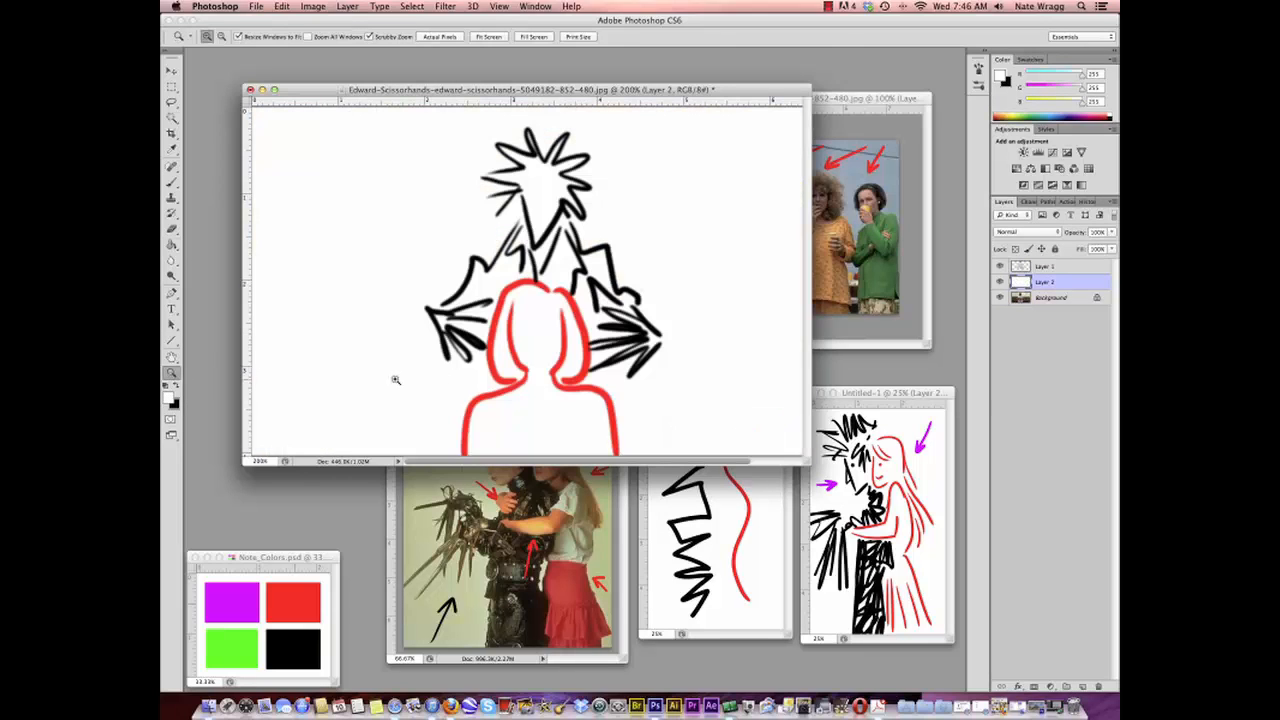
pyautogui.keyDown('alt'); pyautogui.click(604, 318); pyautogui.keyUp('alt')
pyautogui.moveTo(477, 90)
pyautogui.mouseDown()
pyautogui.moveTo(434, 50)
pyautogui.moveTo(437, 71)
pyautogui.mouseUp()
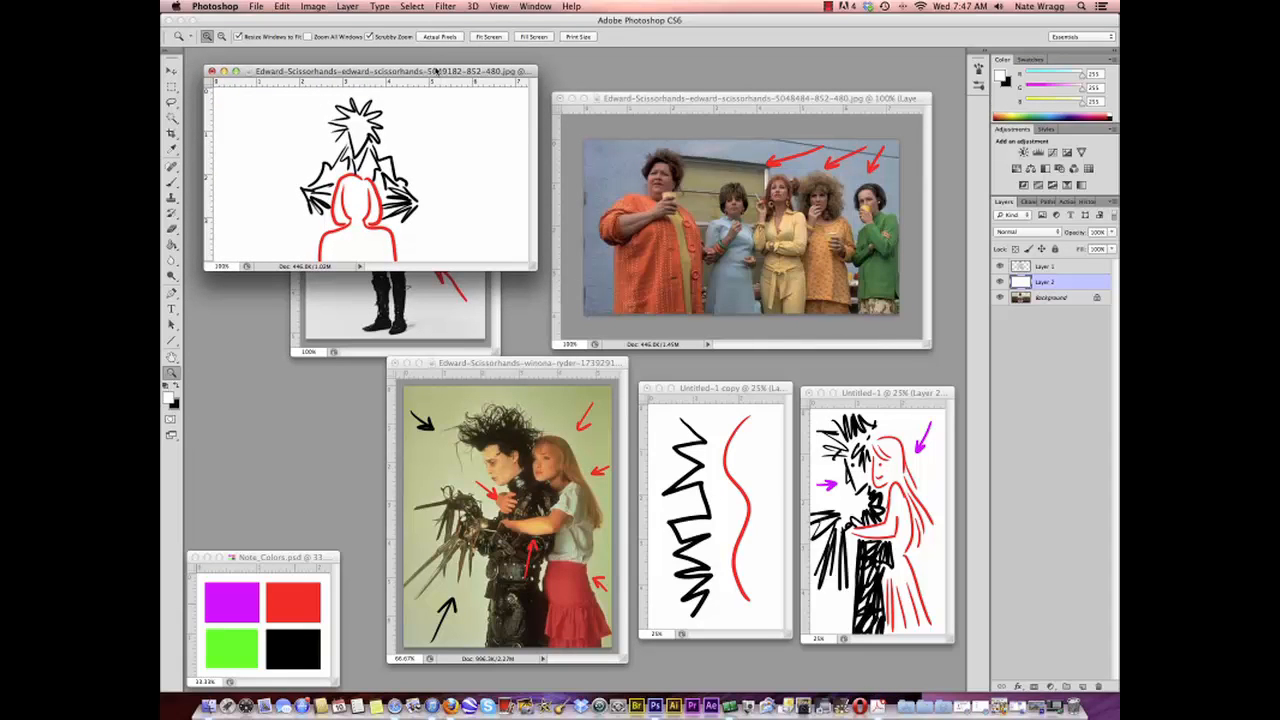
# Step: Bring up edward_scissorhands_hill.png, enlarge it to 50%, and reposition and widen its window around the image
pyautogui.click(1038, 708)
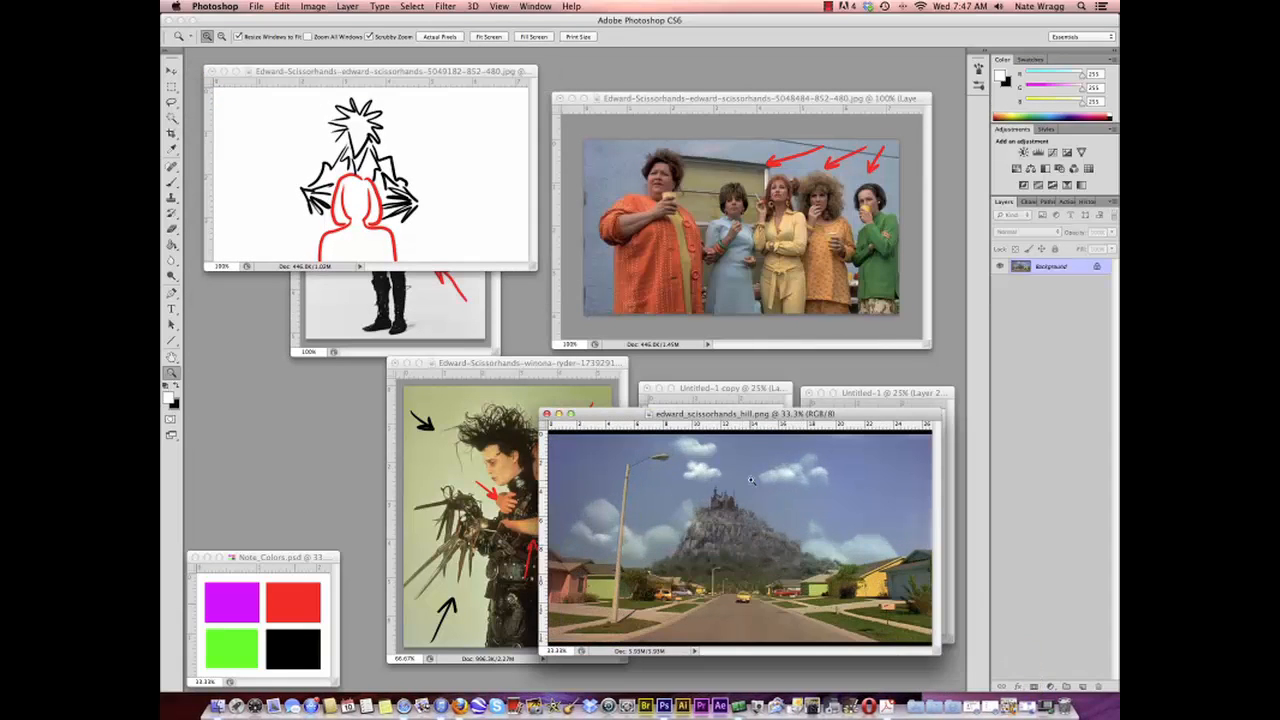
pyautogui.moveTo(757, 414); pyautogui.dragTo(580, 243)
pyautogui.click(607, 306)
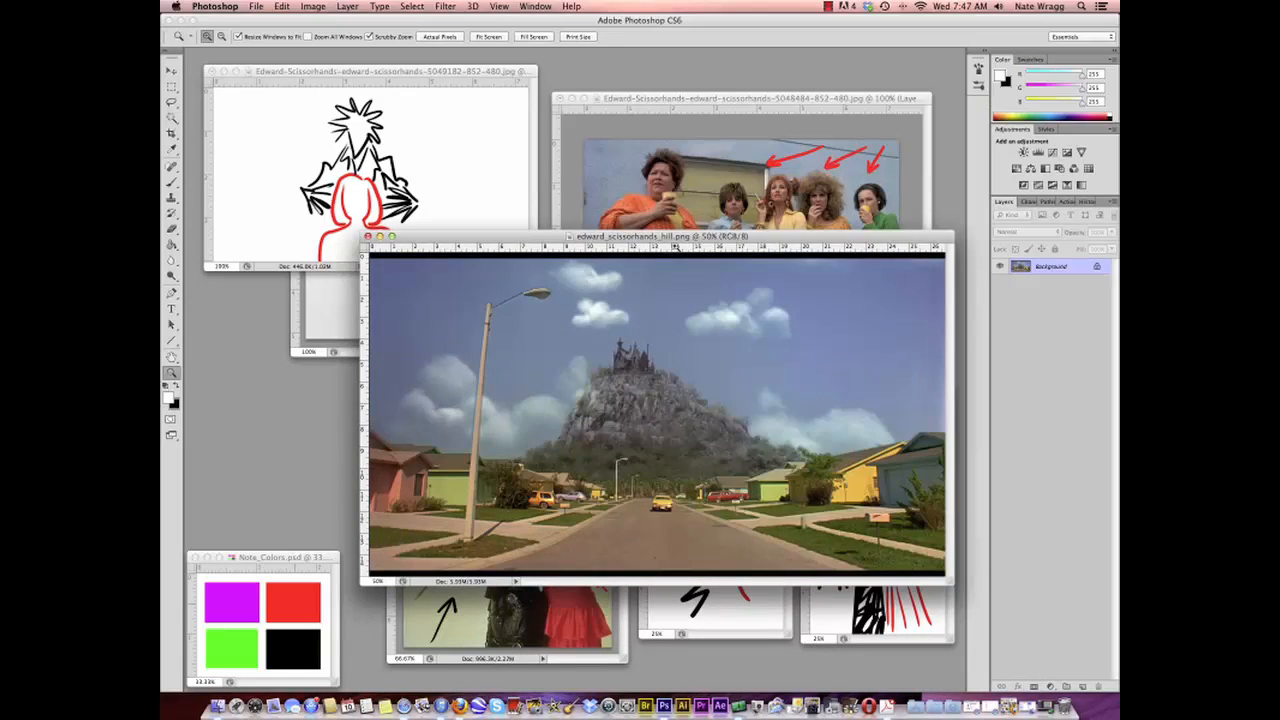
pyautogui.moveTo(679, 245); pyautogui.dragTo(603, 164)
pyautogui.moveTo(876, 500); pyautogui.dragTo(910, 533)
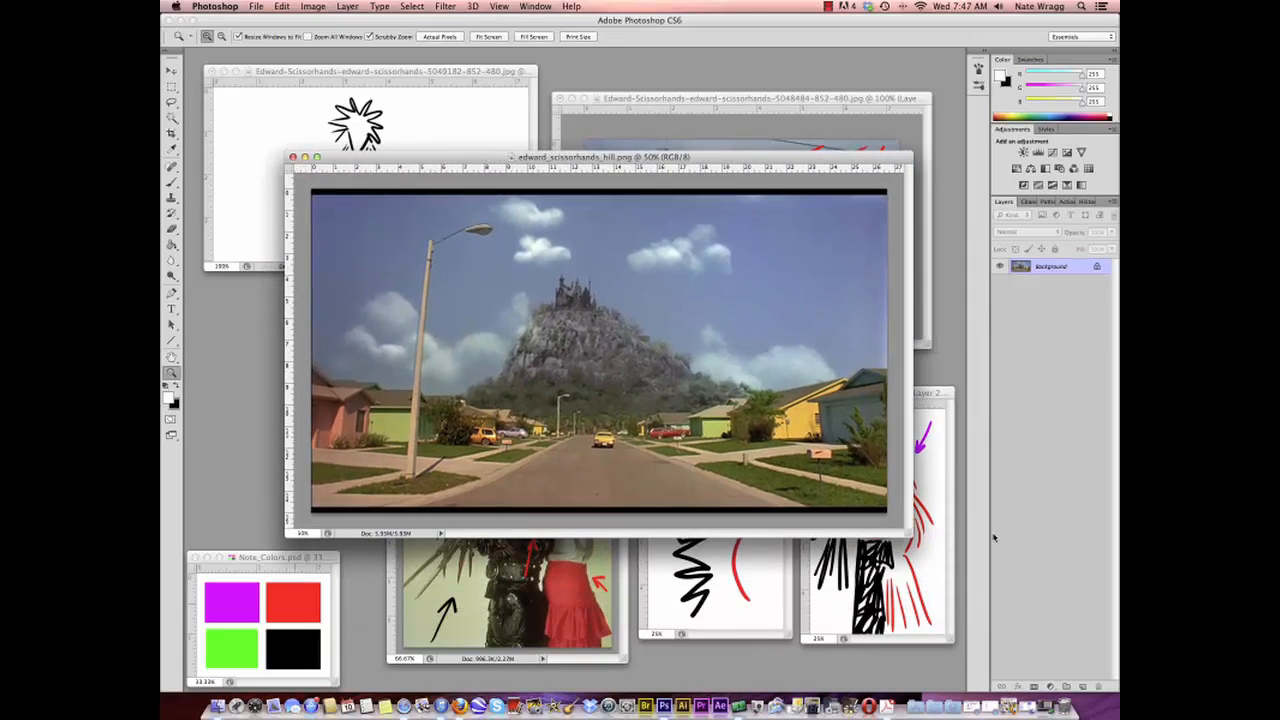
# Step: Add a new layer to the hill image and load a larger brush with the red note colour
pyautogui.click(1083, 687)
pyautogui.click(174, 187)
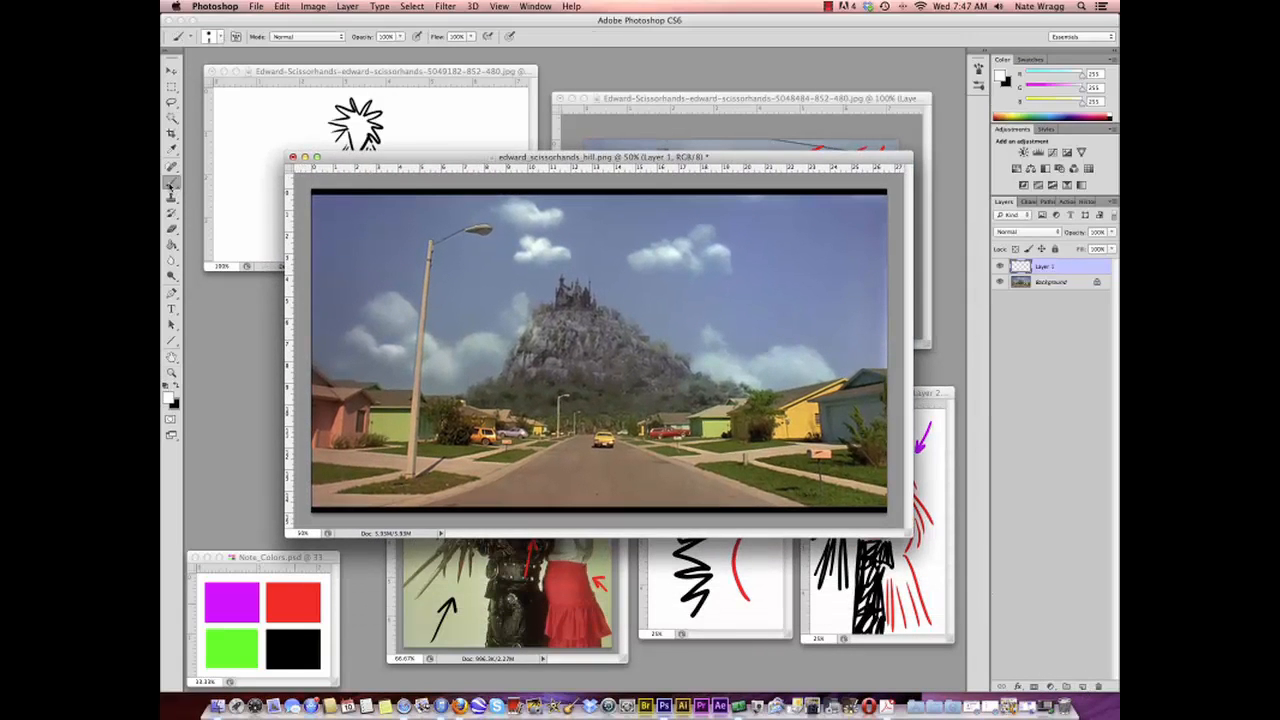
pyautogui.keyDown('alt'); pyautogui.click(305, 597); pyautogui.keyUp('alt')
pyautogui.click(220, 37)
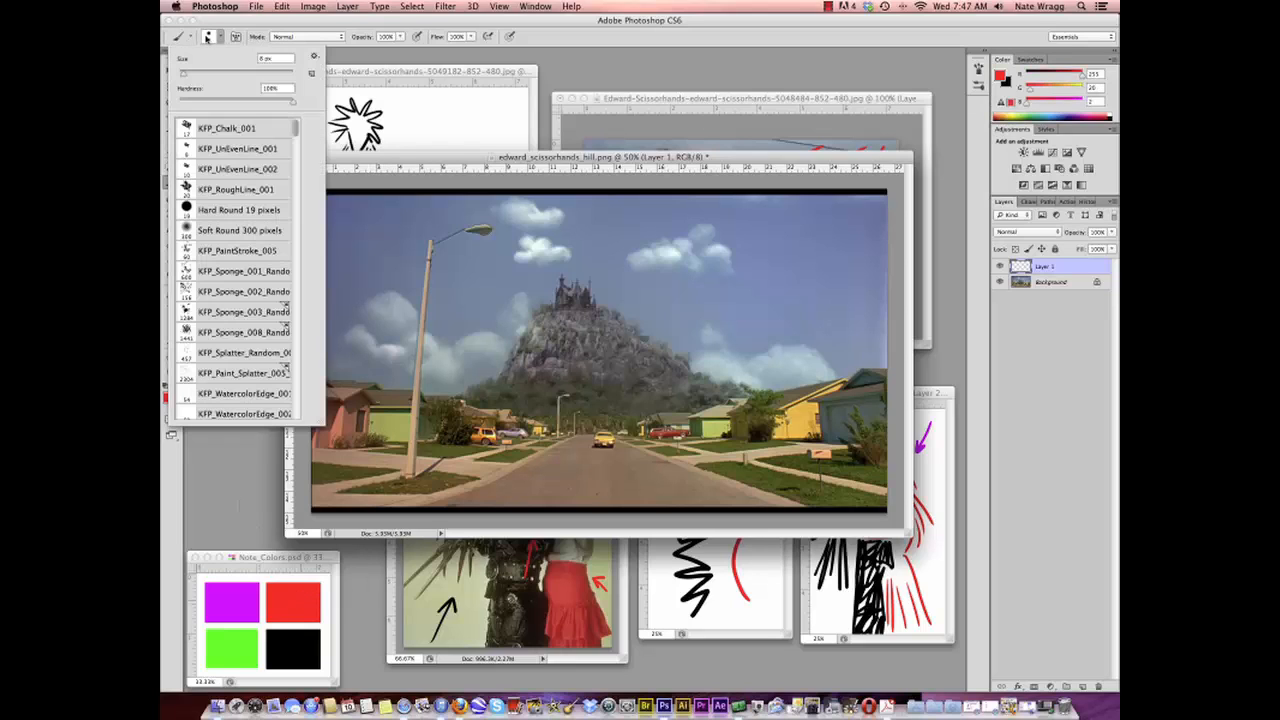
pyautogui.moveTo(190, 74)
pyautogui.mouseDown()
pyautogui.moveTo(214, 75)
pyautogui.moveTo(198, 76)
pyautogui.mouseUp()
# Step: Trace the rooflines and walls of the suburban houses and both road edges with red lines
pyautogui.moveTo(358, 384)
pyautogui.mouseDown()
pyautogui.moveTo(381, 407)
pyautogui.moveTo(324, 375)
pyautogui.moveTo(368, 443)
pyautogui.mouseUp()
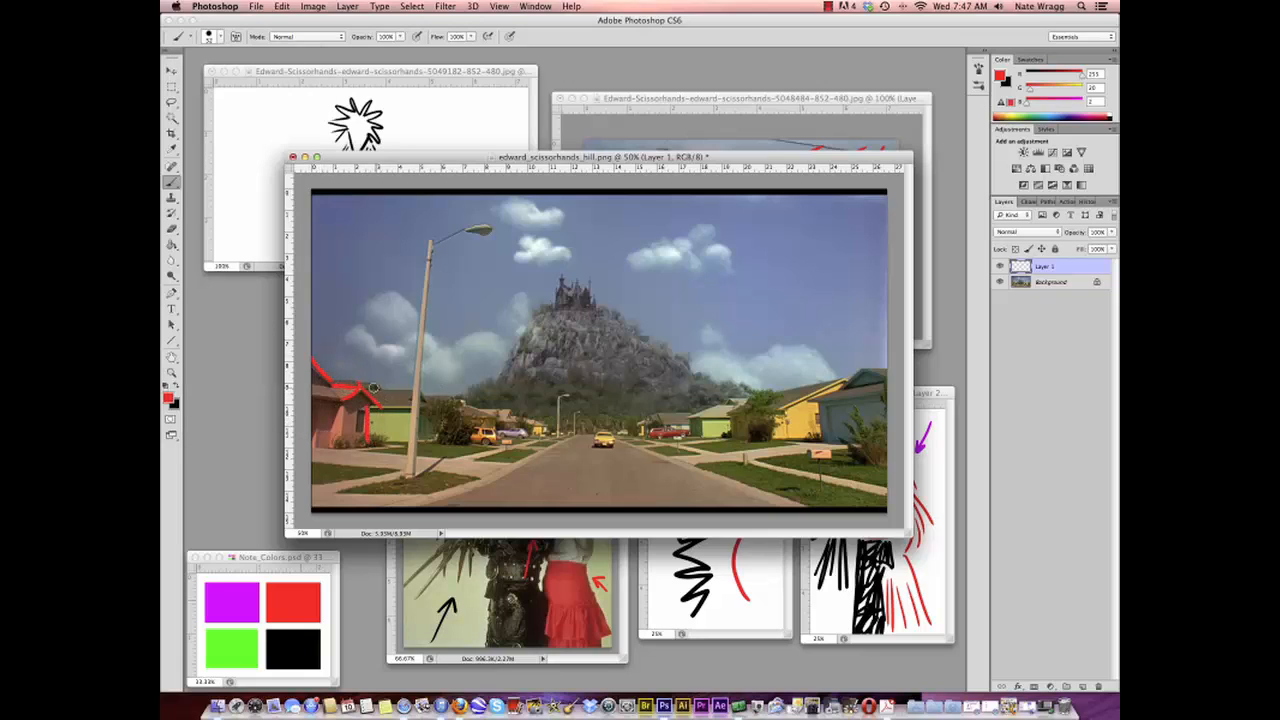
pyautogui.moveTo(373, 387)
pyautogui.mouseDown()
pyautogui.moveTo(427, 391)
pyautogui.moveTo(431, 440)
pyautogui.mouseUp()
pyautogui.moveTo(434, 396)
pyautogui.mouseDown()
pyautogui.moveTo(462, 400)
pyautogui.moveTo(478, 436)
pyautogui.moveTo(505, 408)
pyautogui.moveTo(515, 430)
pyautogui.moveTo(535, 414)
pyautogui.moveTo(540, 440)
pyautogui.mouseUp()
pyautogui.moveTo(647, 420); pyautogui.dragTo(706, 408)
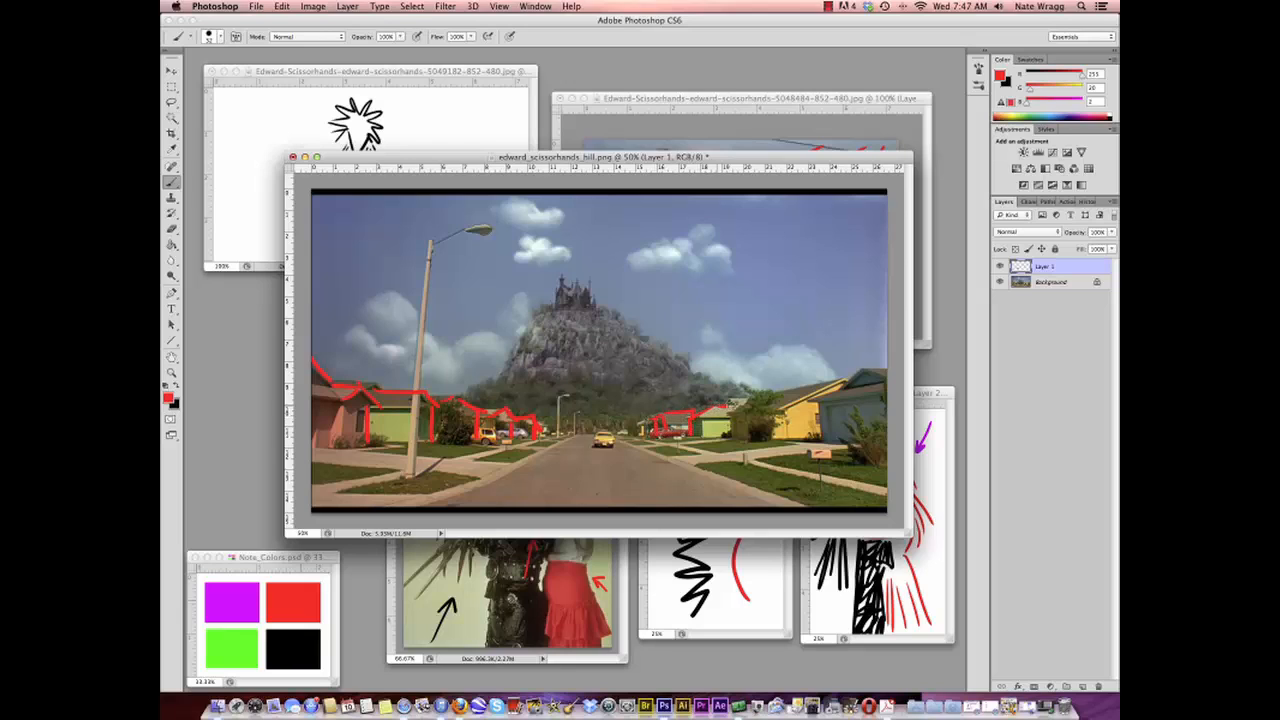
pyautogui.moveTo(836, 387); pyautogui.dragTo(848, 378)
pyautogui.moveTo(628, 440); pyautogui.dragTo(802, 510)
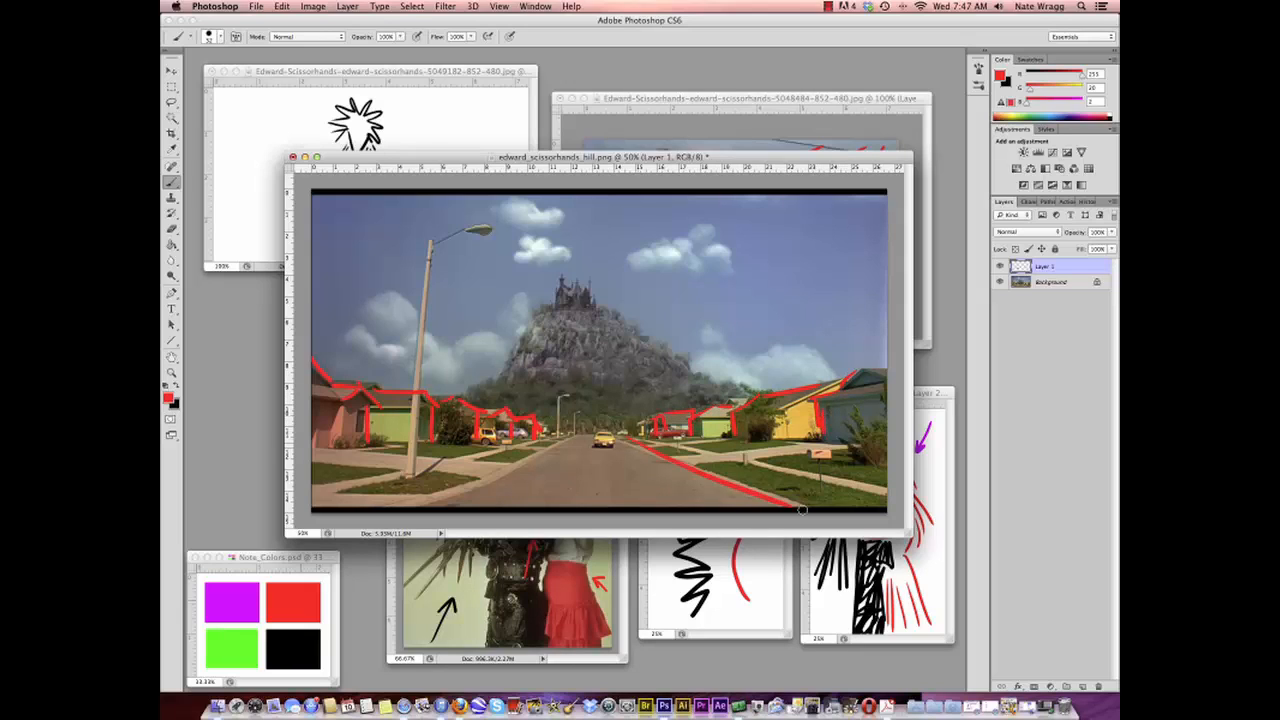
pyautogui.moveTo(585, 428); pyautogui.dragTo(405, 492)
# Step: Switch the brush to black and trace the castle and the hill's slopes and base with jagged zigzag strokes
pyautogui.press('x')
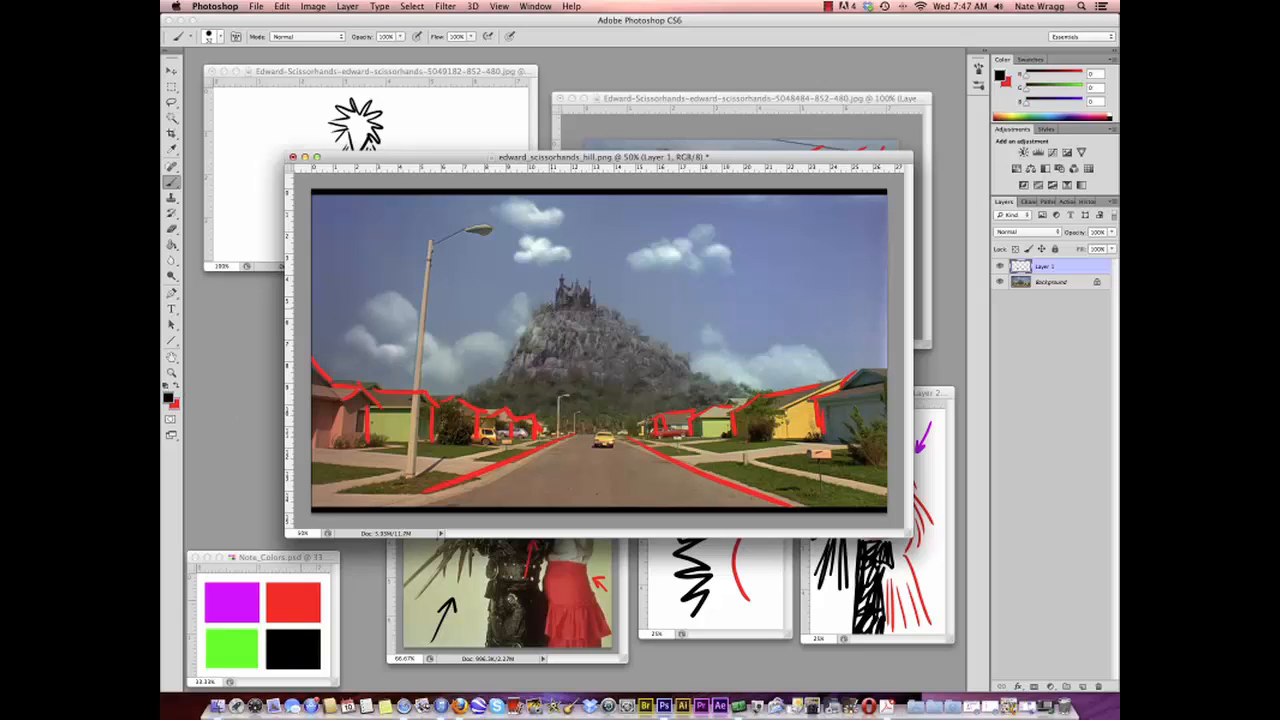
pyautogui.moveTo(553, 312)
pyautogui.mouseDown()
pyautogui.moveTo(569, 272)
pyautogui.moveTo(599, 304)
pyautogui.moveTo(543, 312)
pyautogui.moveTo(600, 306)
pyautogui.moveTo(539, 312)
pyautogui.moveTo(472, 394)
pyautogui.mouseUp()
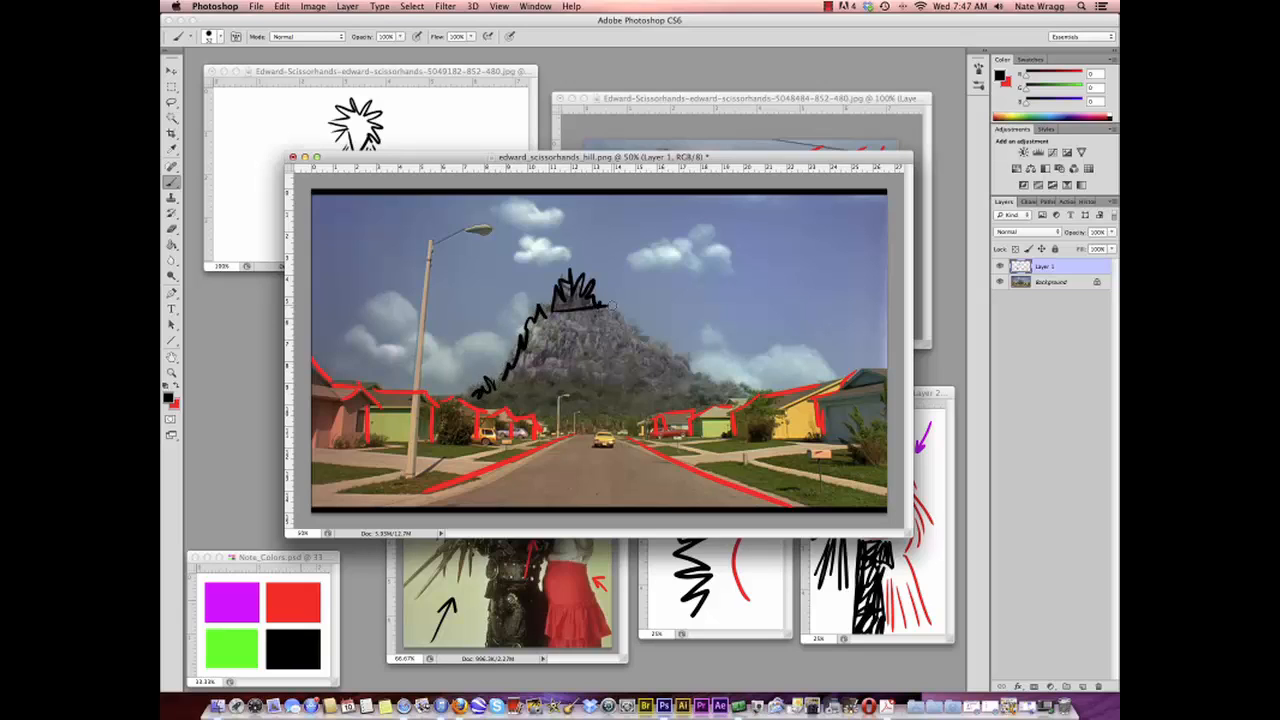
pyautogui.moveTo(612, 305)
pyautogui.mouseDown()
pyautogui.moveTo(633, 337)
pyautogui.moveTo(721, 392)
pyautogui.moveTo(664, 377)
pyautogui.moveTo(580, 389)
pyautogui.moveTo(503, 400)
pyautogui.mouseUp()
# Step: Switch the brush back to red and outline the tops of the clouds with rounded arcs
pyautogui.press('x')
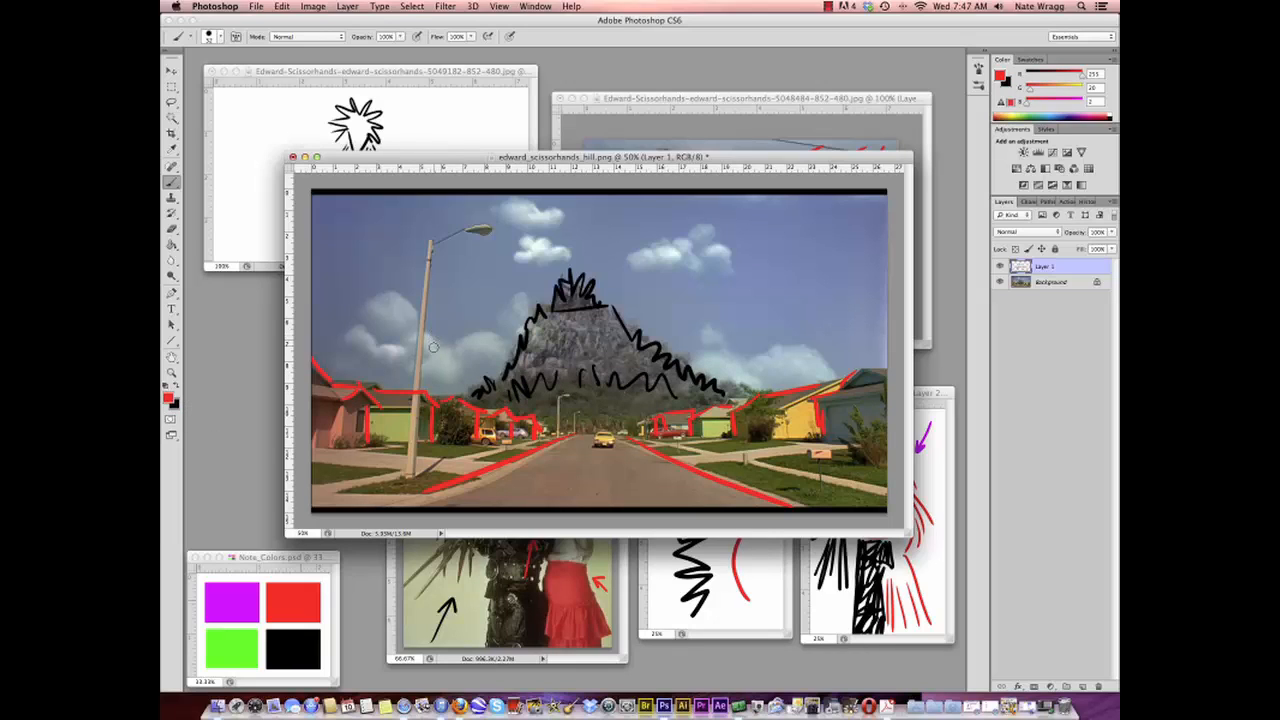
pyautogui.moveTo(433, 347)
pyautogui.mouseDown()
pyautogui.moveTo(425, 315)
pyautogui.moveTo(417, 334)
pyautogui.moveTo(397, 293)
pyautogui.moveTo(363, 330)
pyautogui.moveTo(373, 297)
pyautogui.moveTo(332, 341)
pyautogui.moveTo(412, 362)
pyautogui.mouseUp()
pyautogui.moveTo(490, 219)
pyautogui.mouseDown()
pyautogui.moveTo(543, 210)
pyautogui.moveTo(564, 222)
pyautogui.mouseUp()
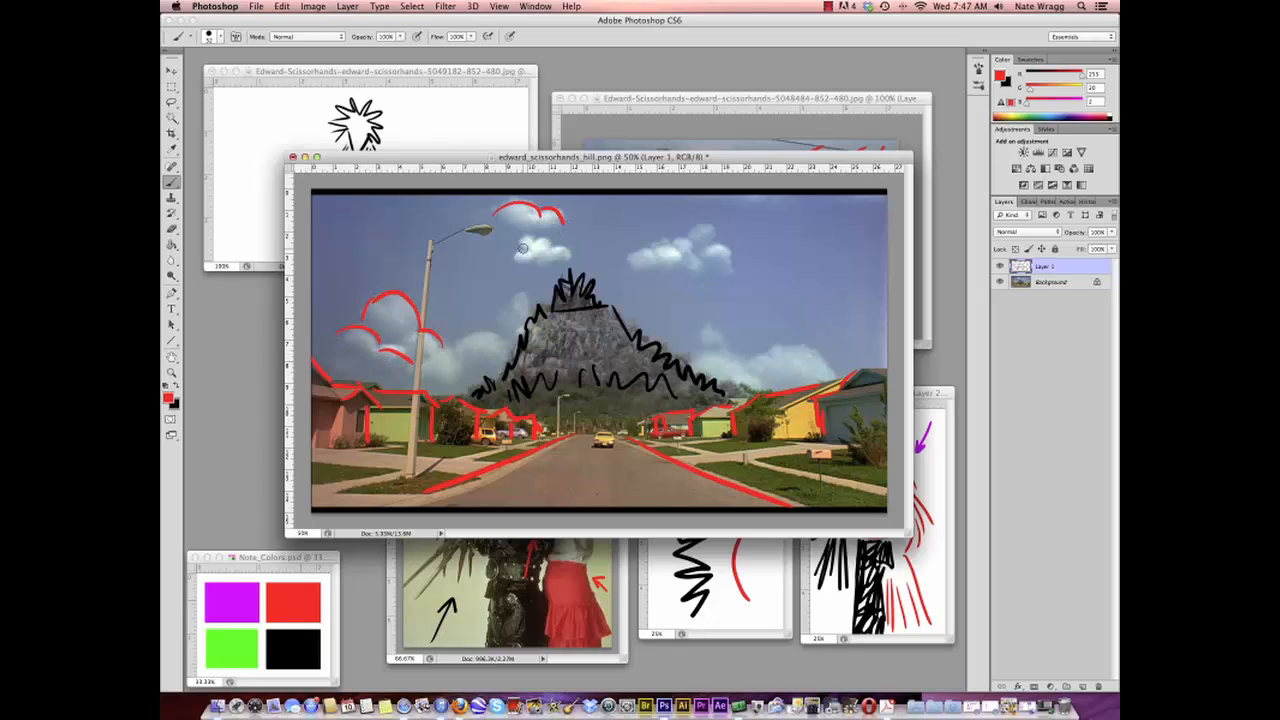
pyautogui.moveTo(511, 261)
pyautogui.mouseDown()
pyautogui.moveTo(690, 240)
pyautogui.moveTo(737, 260)
pyautogui.mouseUp()
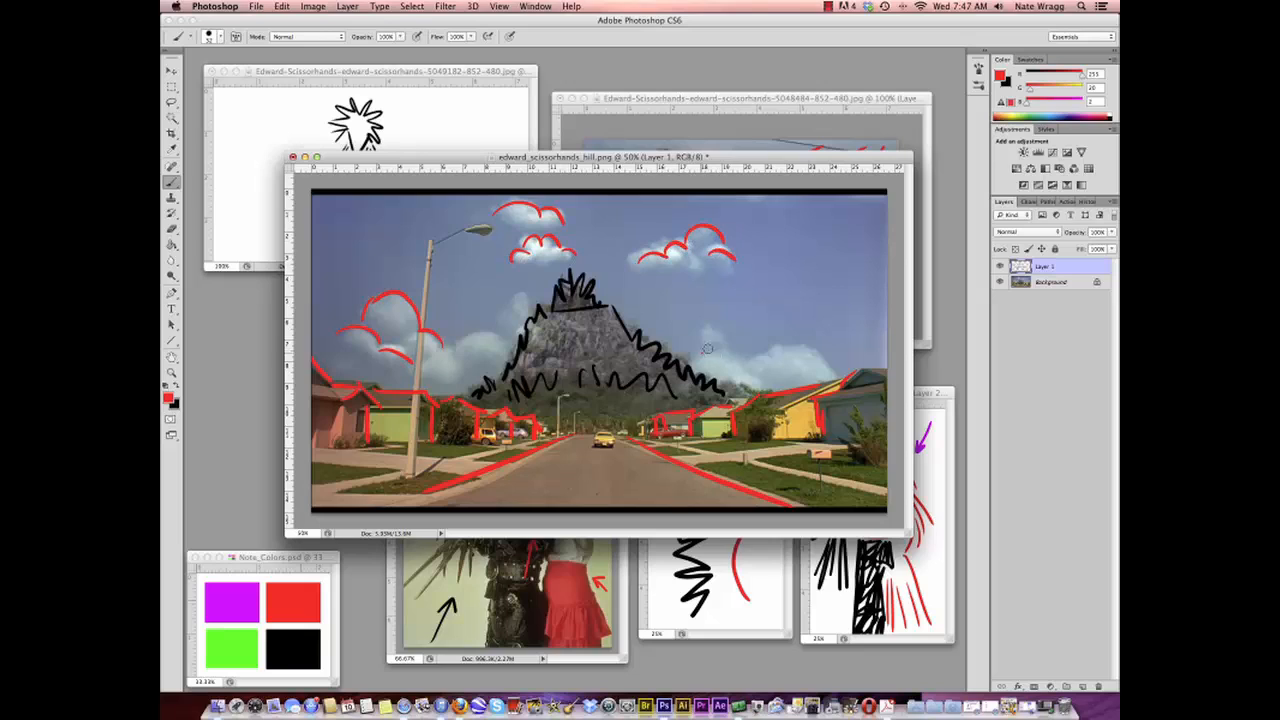
pyautogui.moveTo(707, 349)
pyautogui.mouseDown()
pyautogui.moveTo(749, 364)
pyautogui.moveTo(838, 356)
pyautogui.mouseUp()
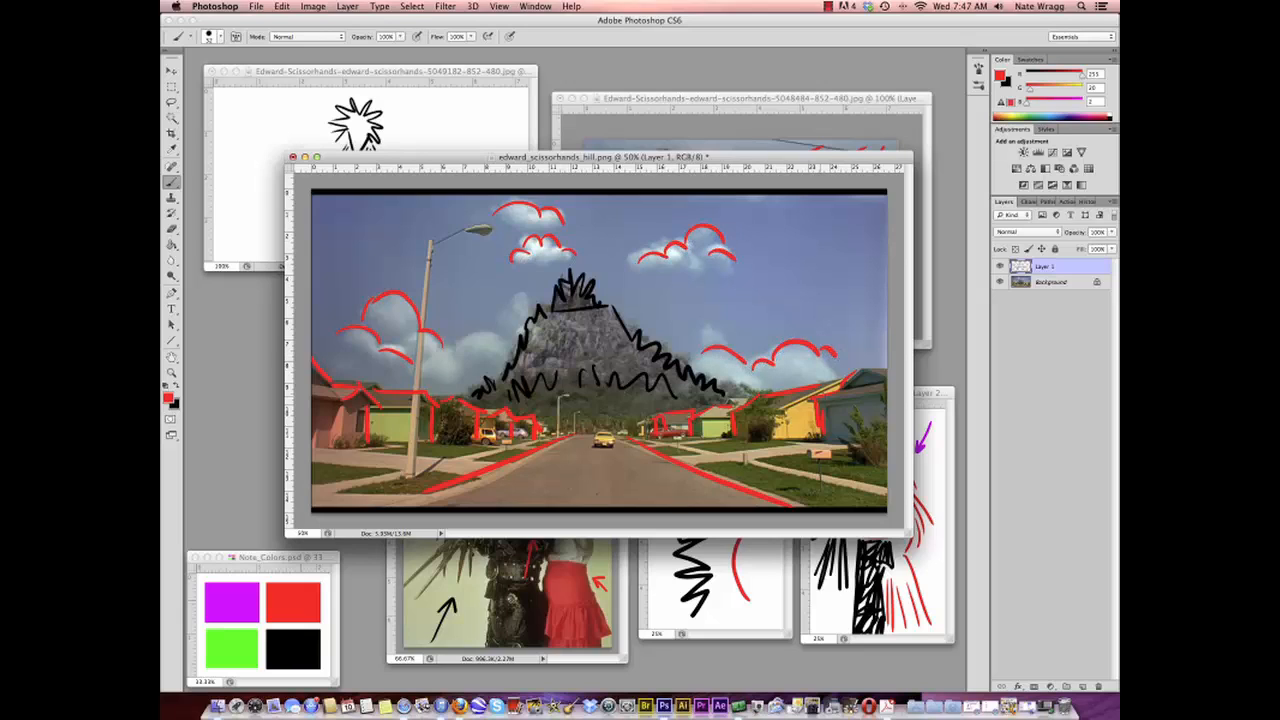
# Step: Add a layer between the hill image and its linework and fill it with white
pyautogui.click(1048, 282)
pyautogui.click(1083, 687)
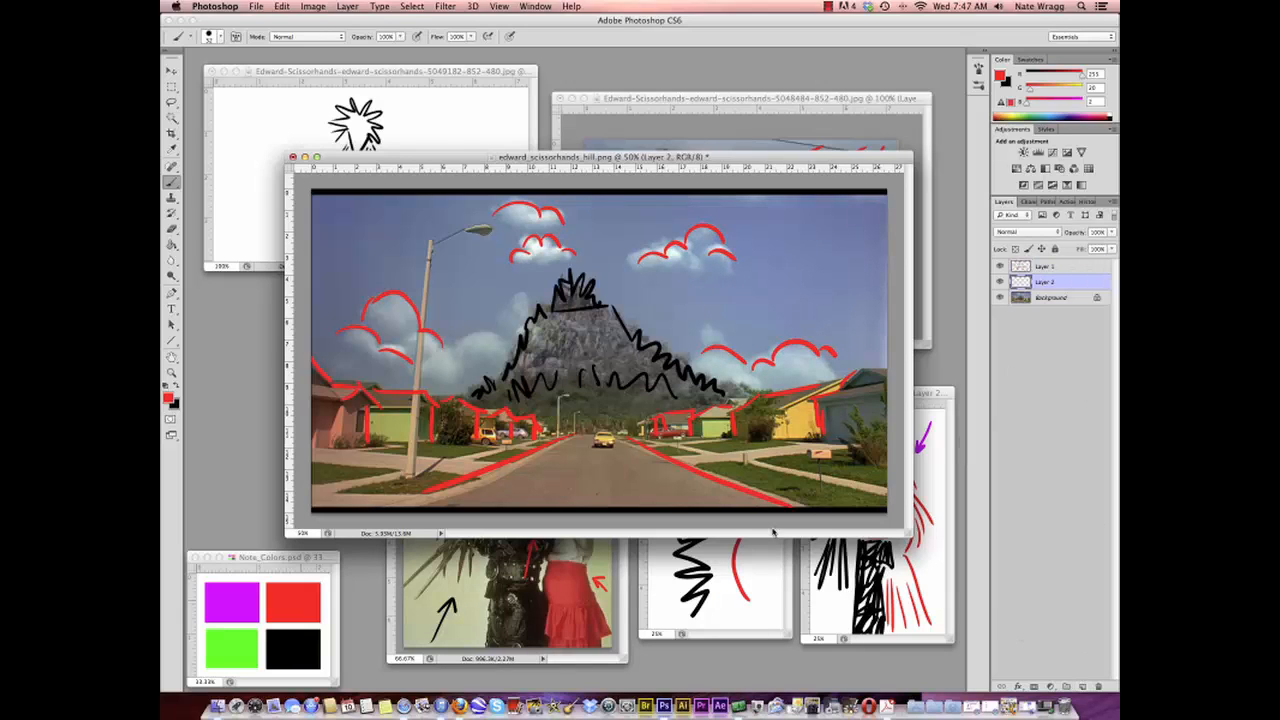
pyautogui.press('d')
pyautogui.press('x')
pyautogui.press('g')
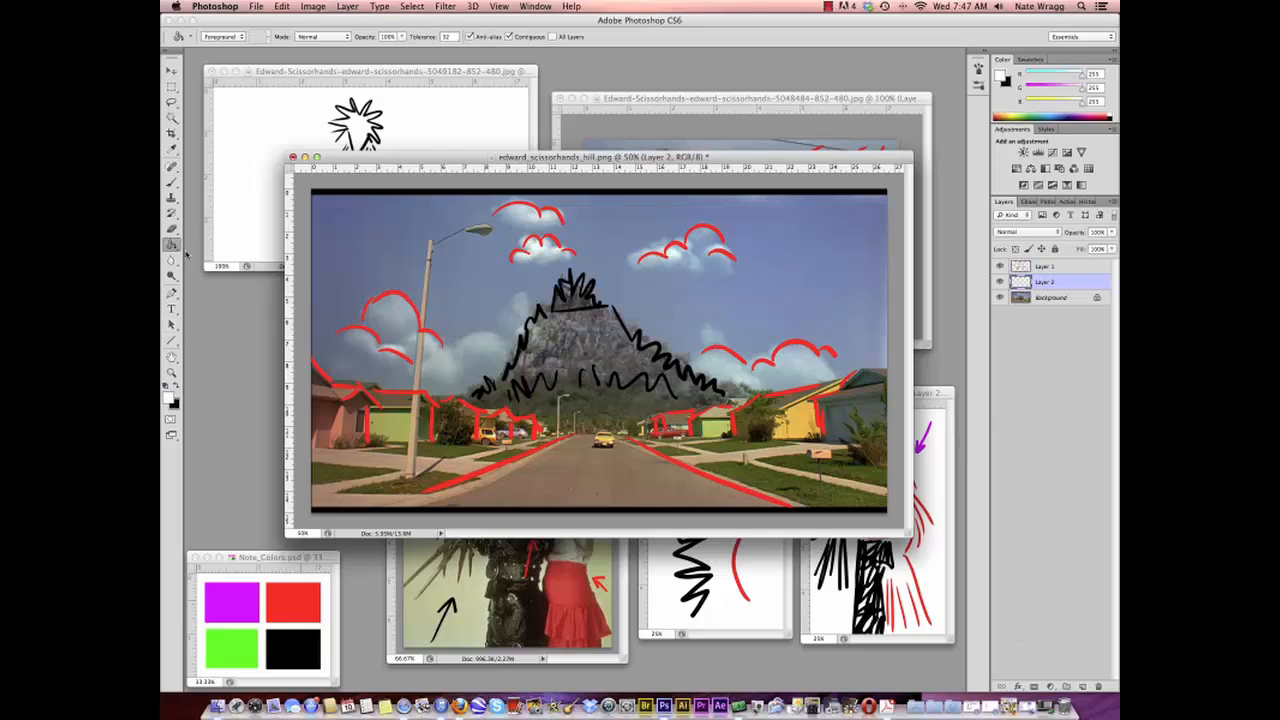
pyautogui.click(553, 336)
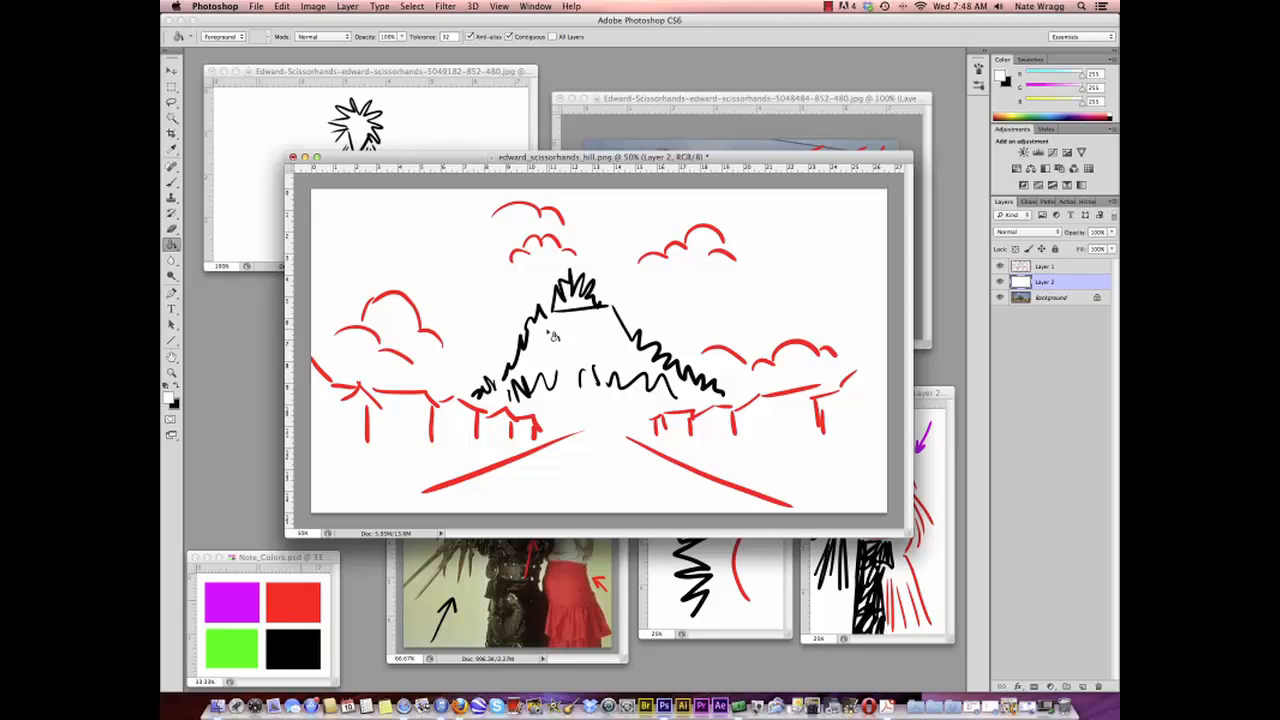
# Step: Shrink the hill sketch to 25% zoom and the girl-and-hedge sketch to a smaller zoom, moving the hill window aside
pyautogui.press('z')
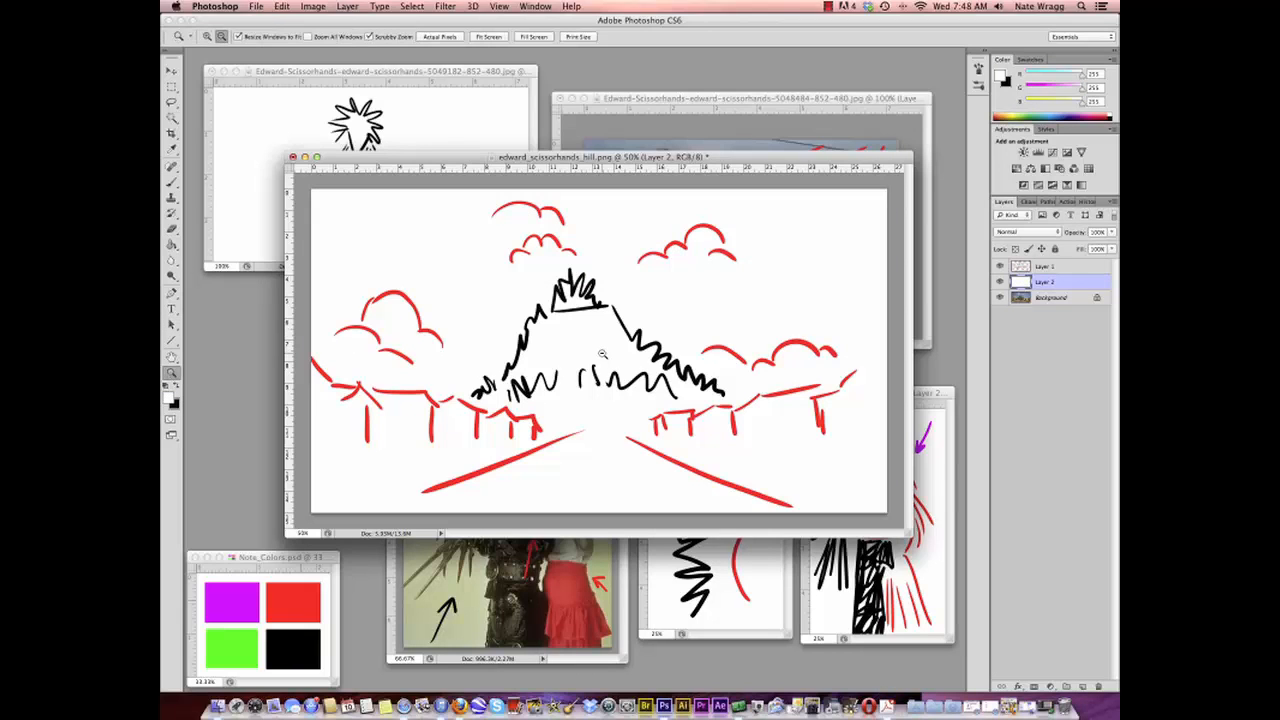
pyautogui.keyDown('alt'); pyautogui.click(603, 355); pyautogui.keyUp('alt')
pyautogui.moveTo(531, 158)
pyautogui.mouseDown()
pyautogui.moveTo(441, 200)
pyautogui.moveTo(445, 297)
pyautogui.mouseUp()
pyautogui.press('super+minus')
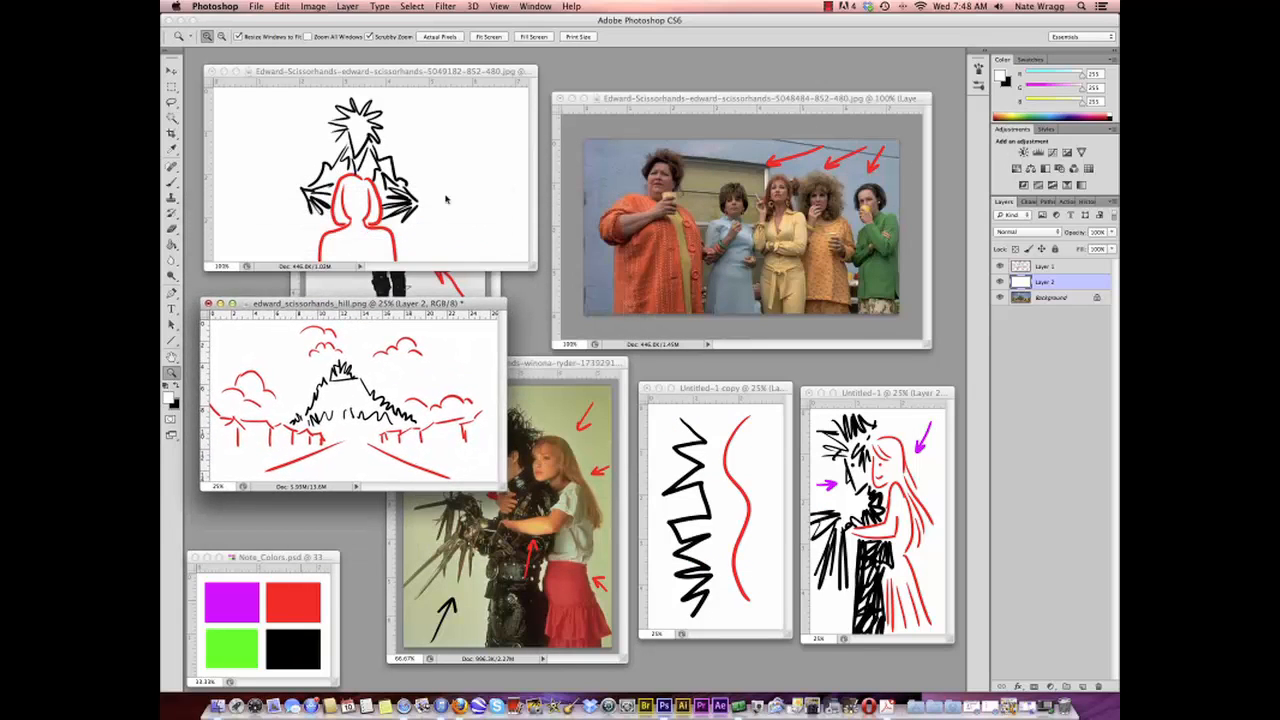
pyautogui.click(444, 148)
pyautogui.keyDown('alt'); pyautogui.click(448, 159); pyautogui.keyUp('alt')
pyautogui.keyDown('alt'); pyautogui.click(447, 159); pyautogui.keyUp('alt')
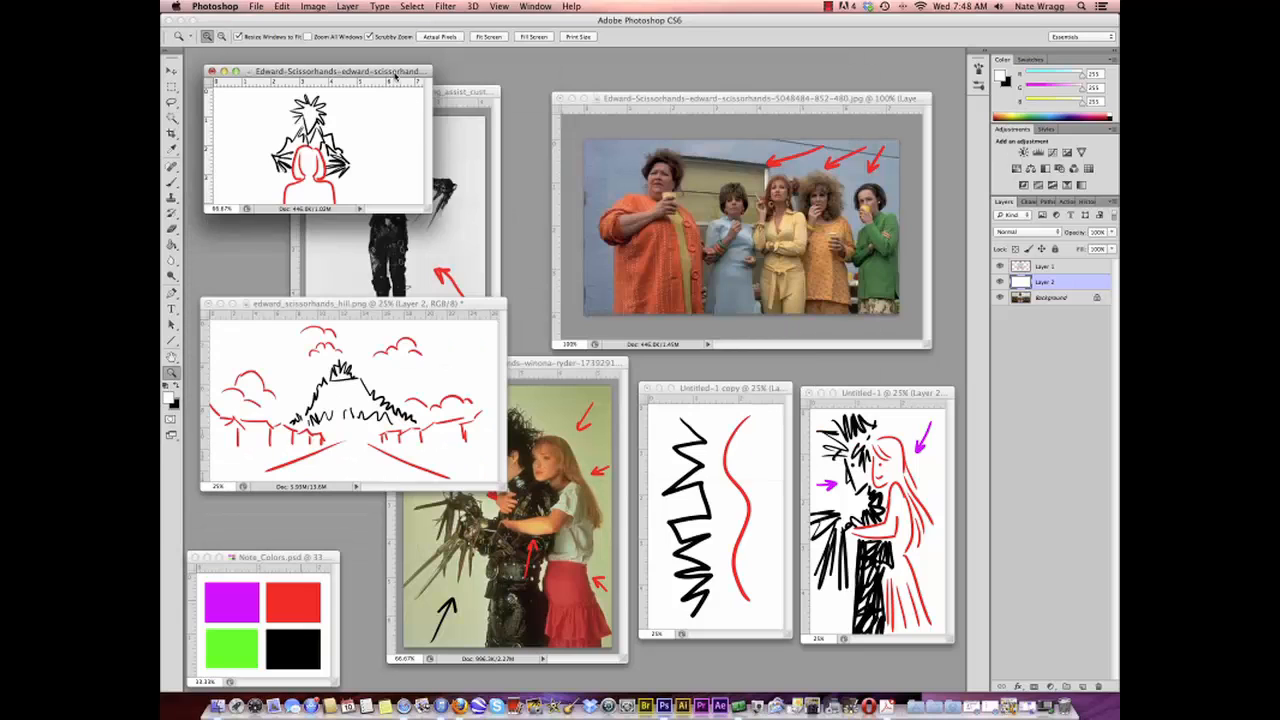
# Step: Rearrange the Edward Scissorhands windows so the sketches, Edward's portrait, the neighbours and the couple can be compared together
pyautogui.moveTo(396, 73)
pyautogui.mouseDown()
pyautogui.moveTo(408, 191)
pyautogui.moveTo(402, 134)
pyautogui.mouseUp()
pyautogui.moveTo(449, 92); pyautogui.dragTo(620, 78)
pyautogui.moveTo(792, 99); pyautogui.dragTo(836, 85)
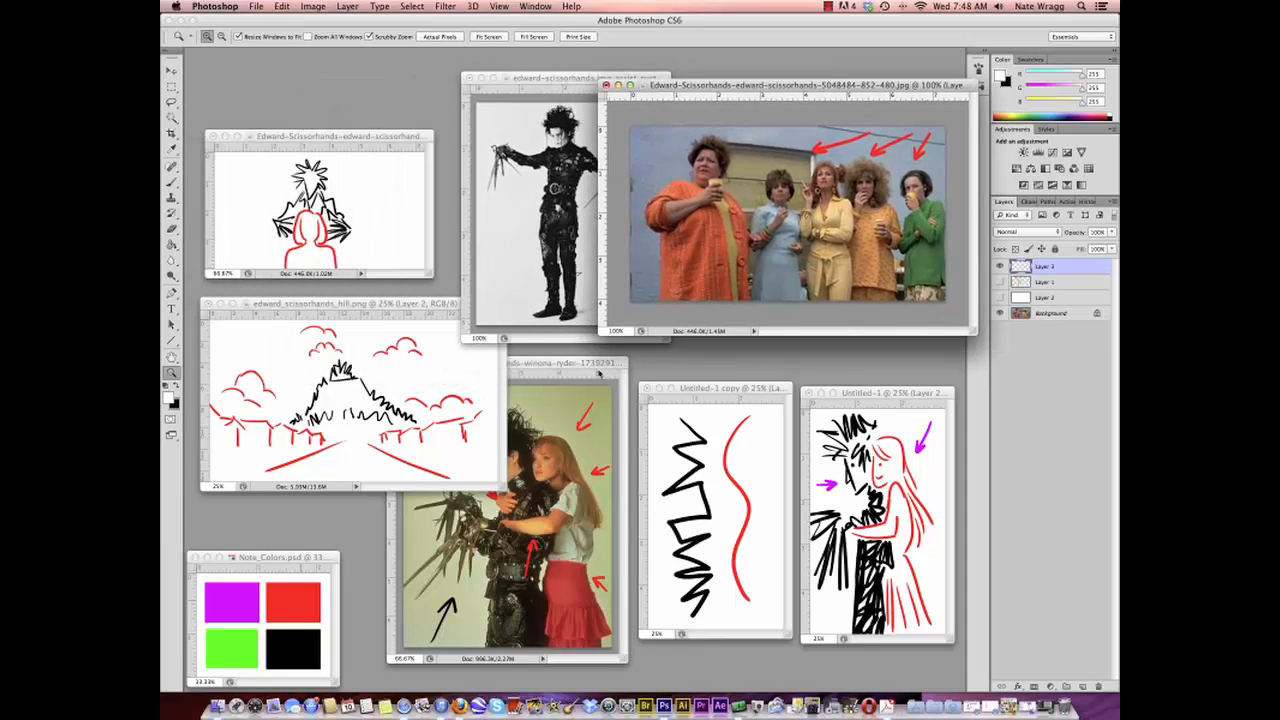
pyautogui.moveTo(590, 363); pyautogui.dragTo(576, 364)
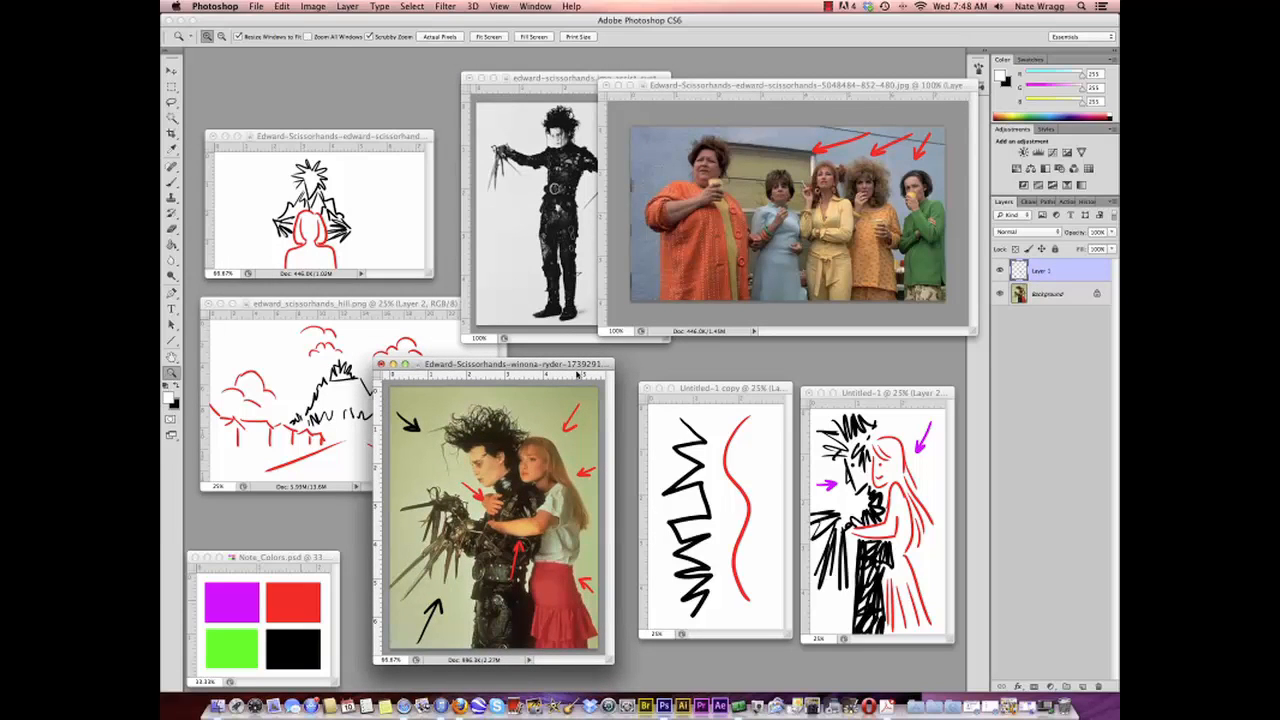
pyautogui.moveTo(565, 82); pyautogui.dragTo(520, 80)
pyautogui.click(703, 88)
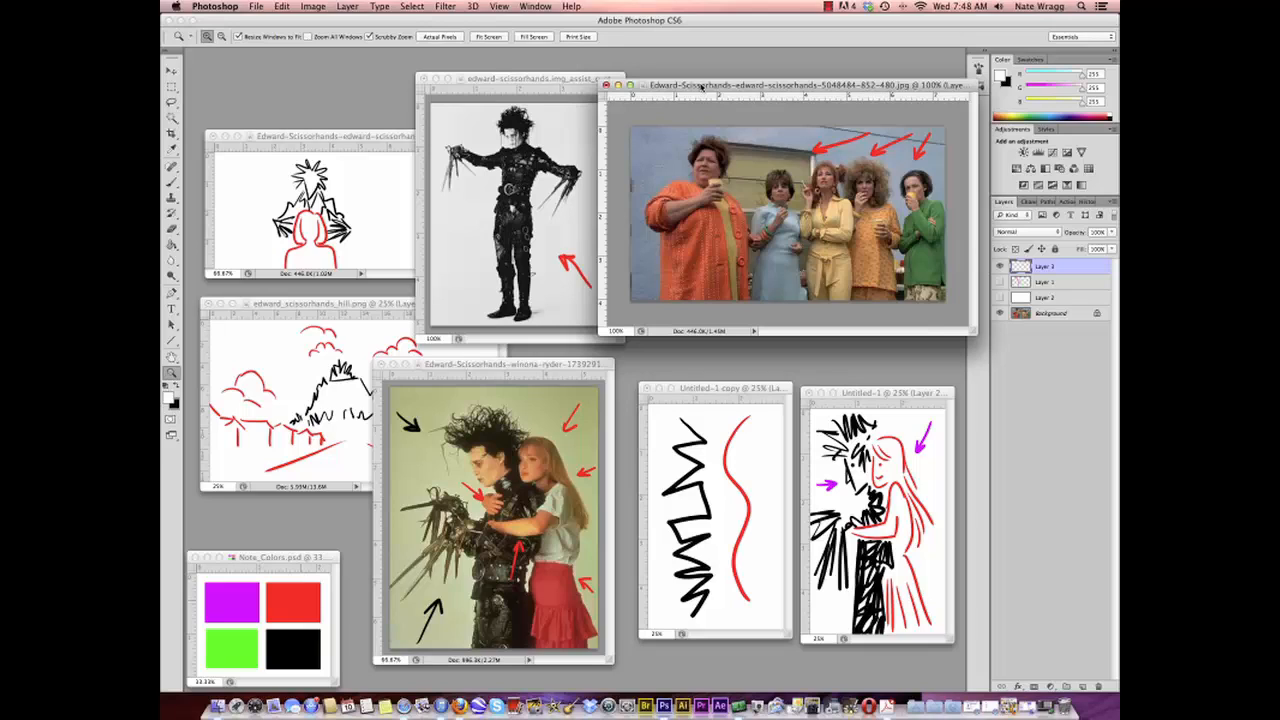
# Step: Minimise all the Edward Scissorhands photo and sketch windows, leaving only the Note_Colors.psd swatches open
pyautogui.click(618, 85)
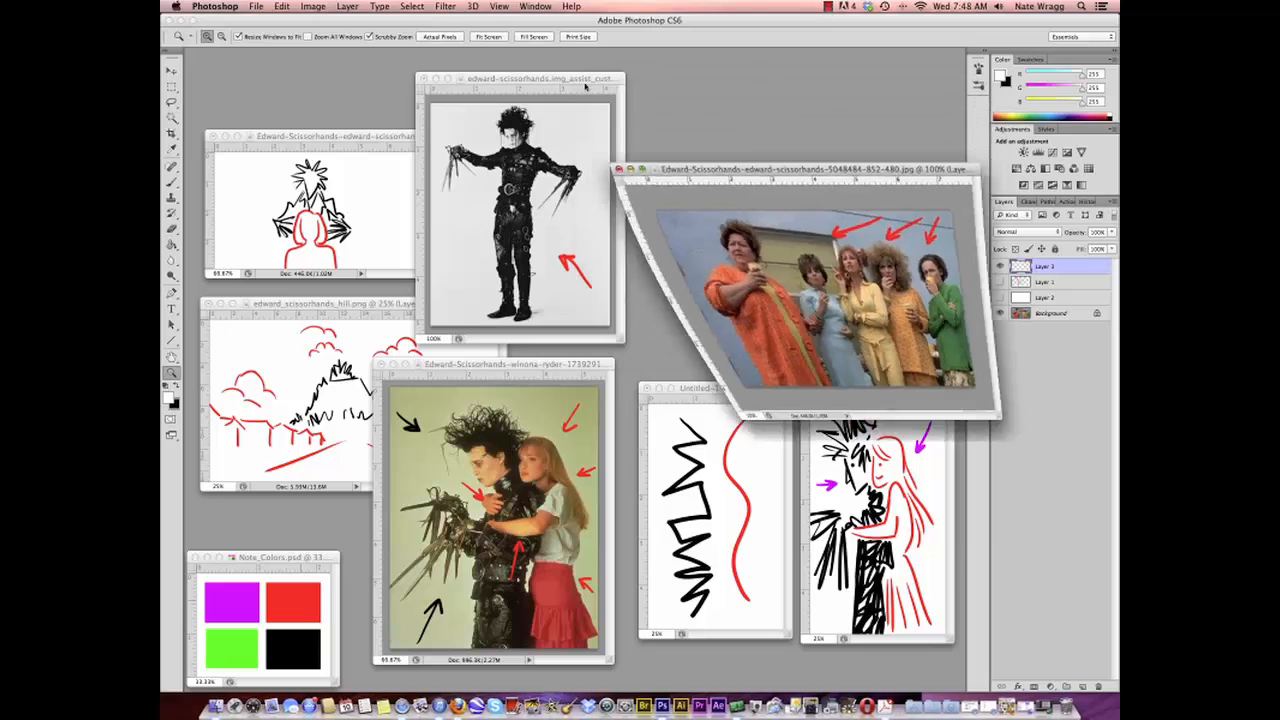
pyautogui.click(435, 78)
pyautogui.click(225, 135)
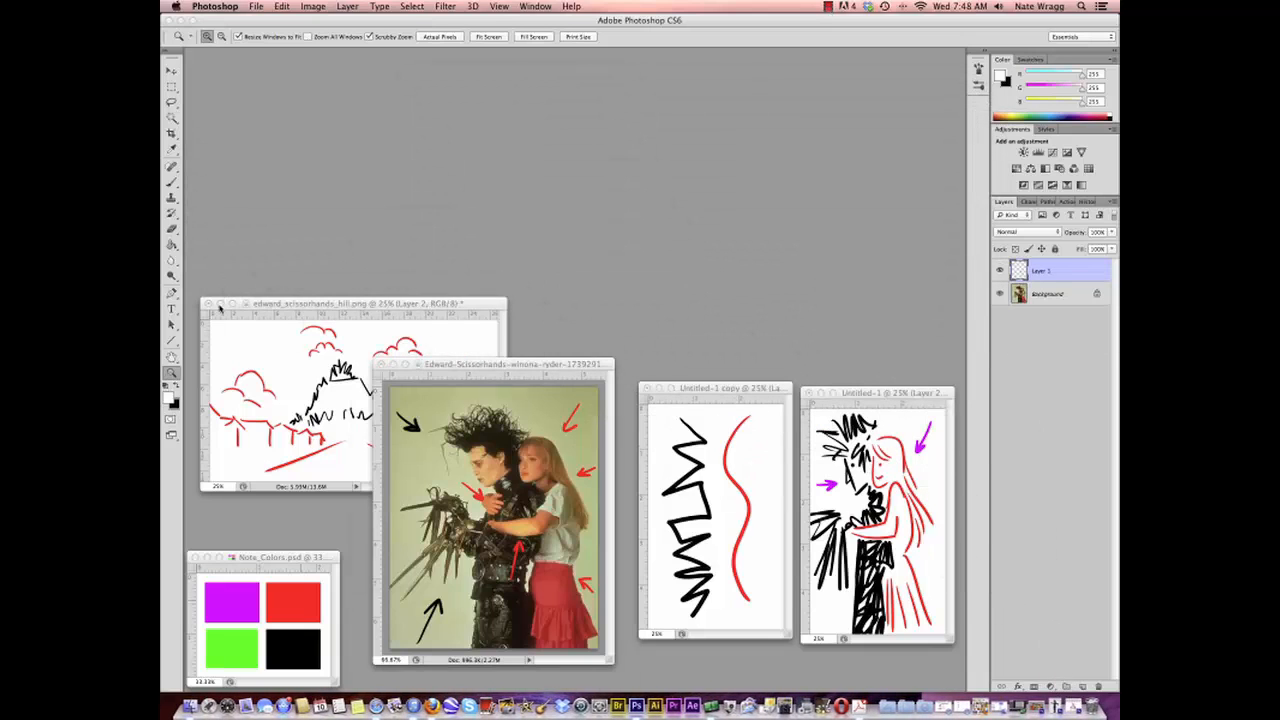
pyautogui.click(219, 303)
pyautogui.click(392, 364)
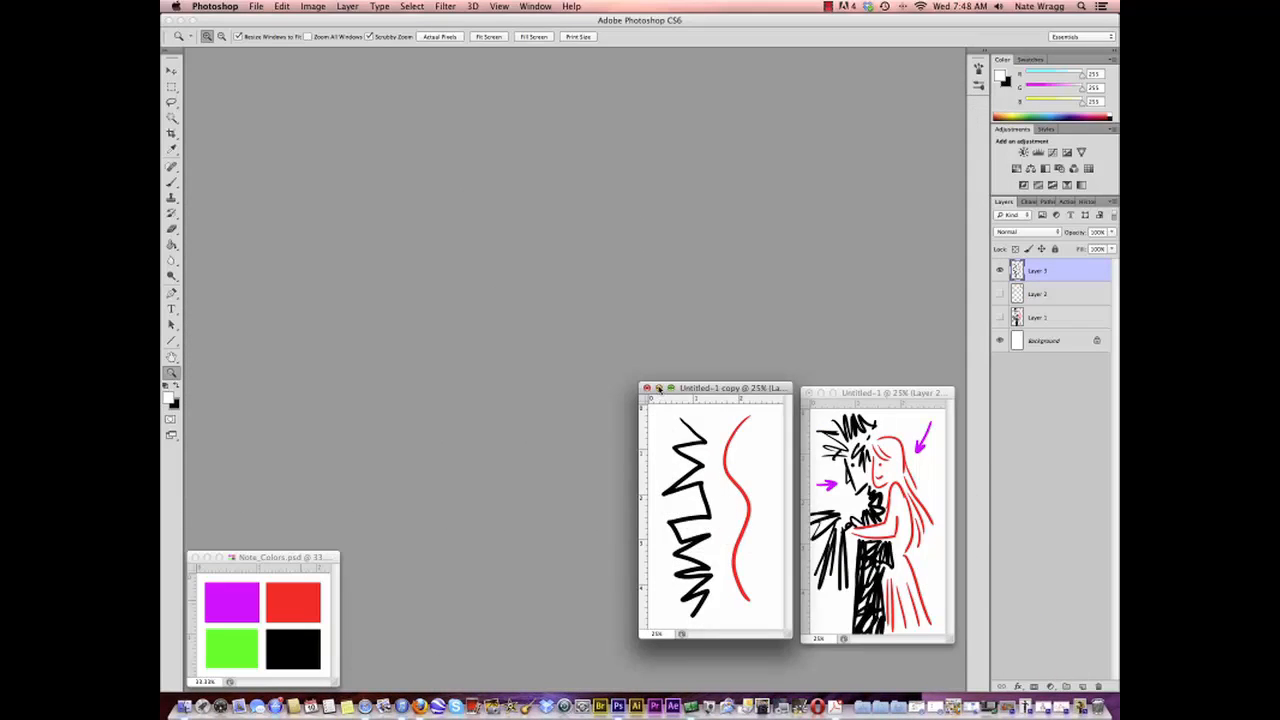
pyautogui.click(656, 388)
pyautogui.click(821, 393)
pyautogui.click(828, 6)
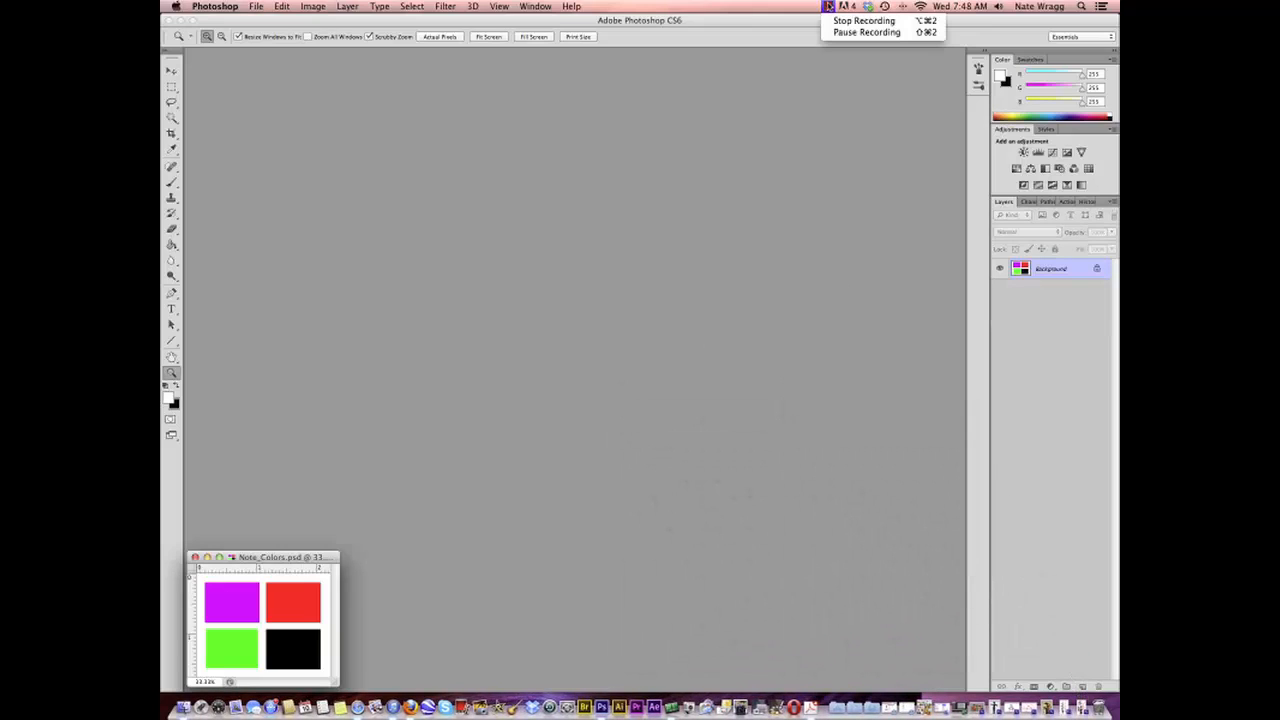
pyautogui.click(841, 22)
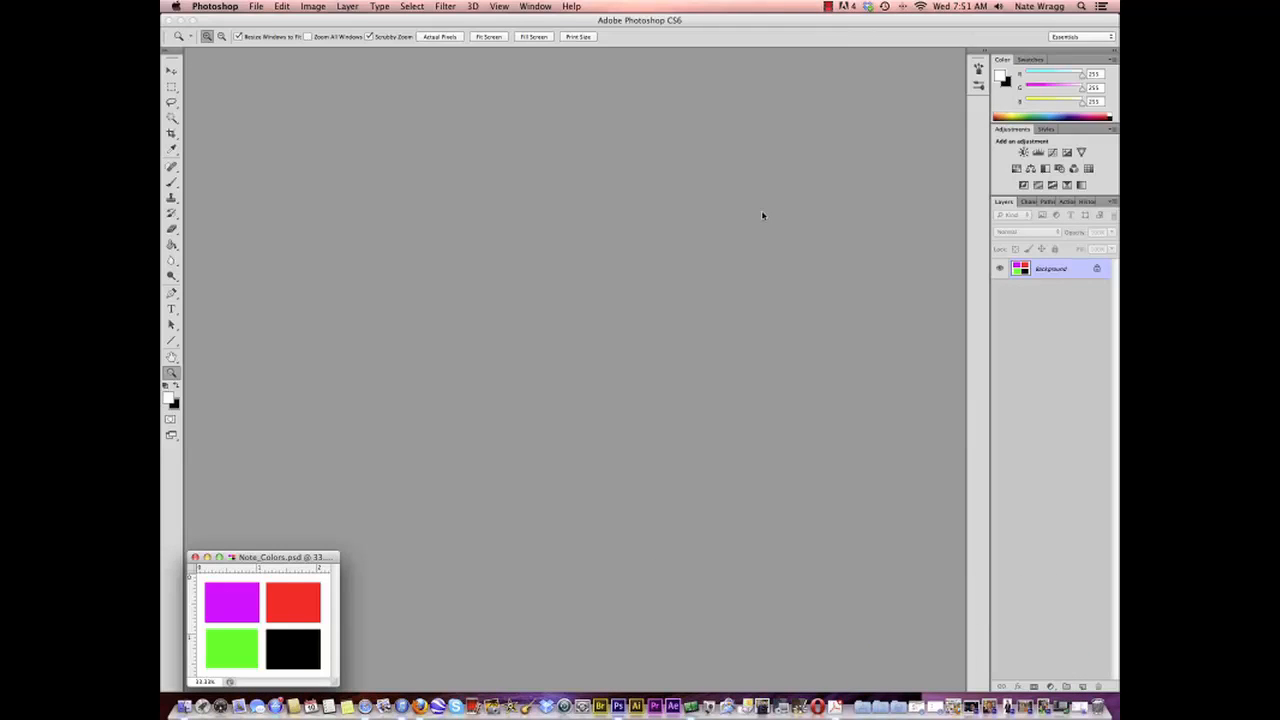
# Step: Restore the minimised Willy_001.jpg image, view it at 100%, and reposition and enlarge its window above the colour swatches
pyautogui.click(1045, 710)
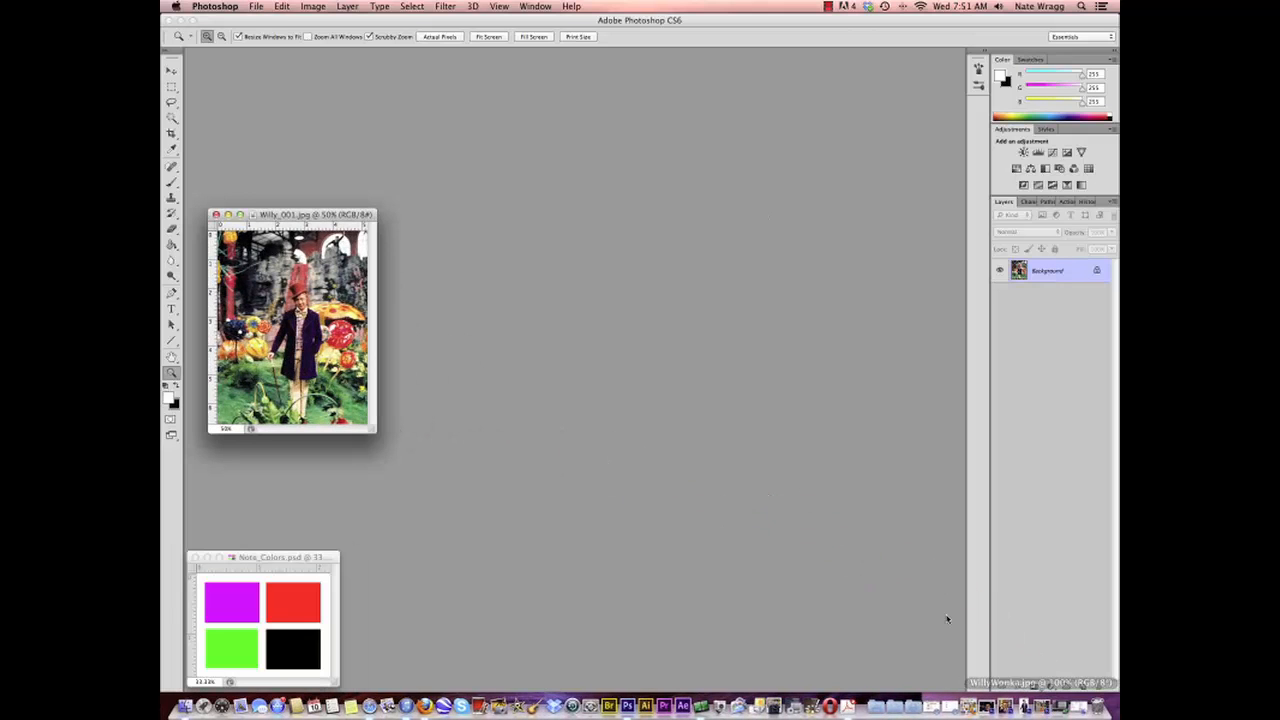
pyautogui.click(350, 312)
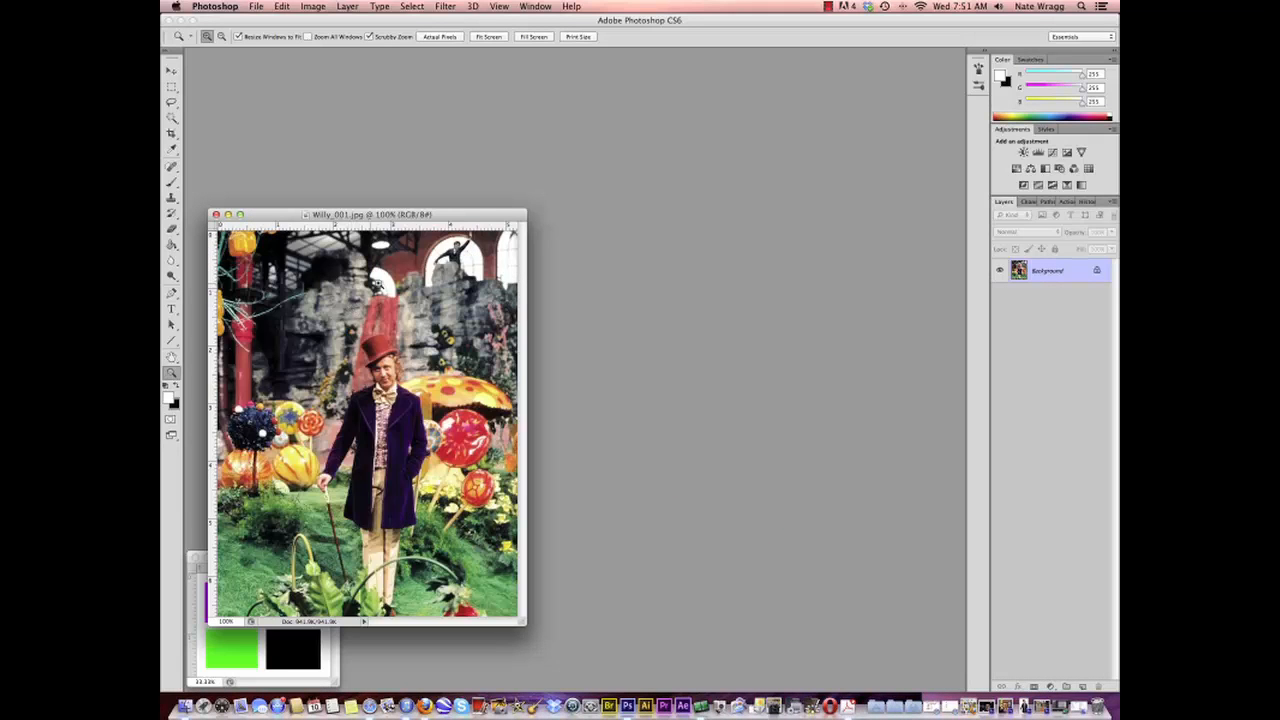
pyautogui.moveTo(428, 216); pyautogui.dragTo(436, 97)
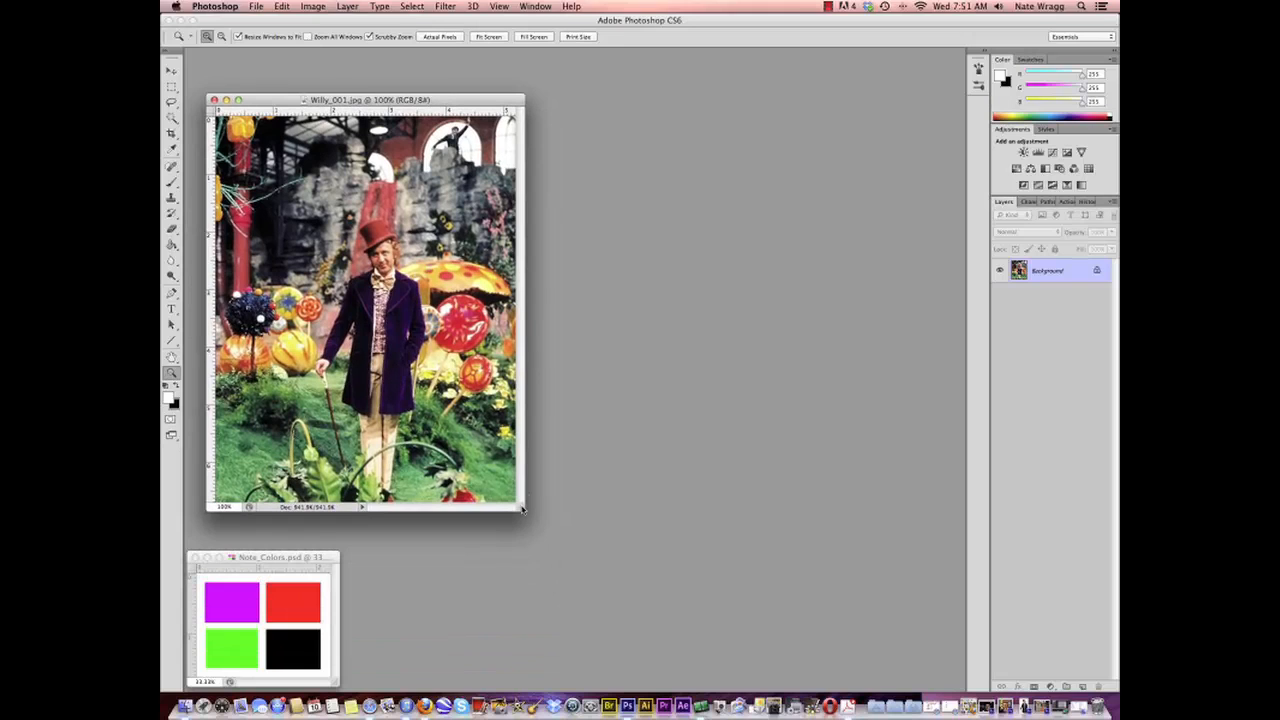
pyautogui.moveTo(526, 507); pyautogui.dragTo(550, 536)
pyautogui.moveTo(470, 102); pyautogui.dragTo(470, 73)
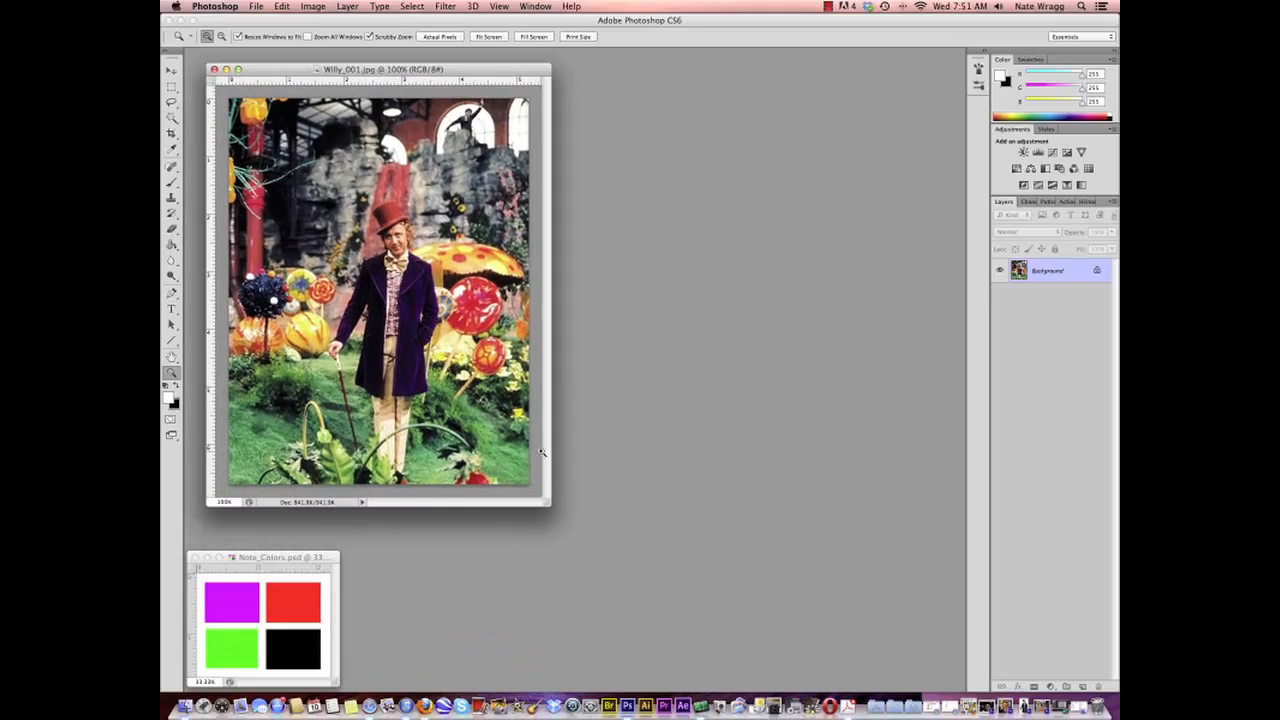
pyautogui.moveTo(548, 506); pyautogui.dragTo(558, 528)
# Step: Restore the minimised WillyWonka.jpg image, place it beside Willy_001.jpg, and enlarge its window to leave a margin around the picture
pyautogui.click(1043, 708)
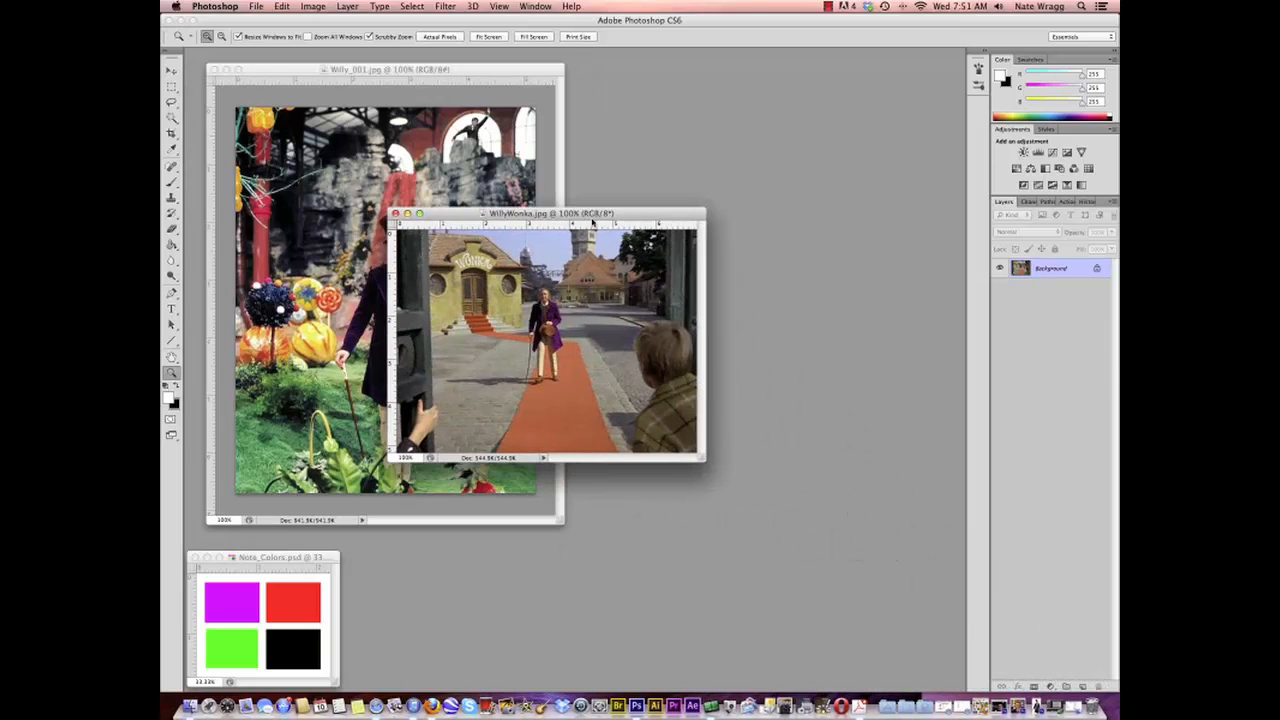
pyautogui.moveTo(598, 216); pyautogui.dragTo(788, 193)
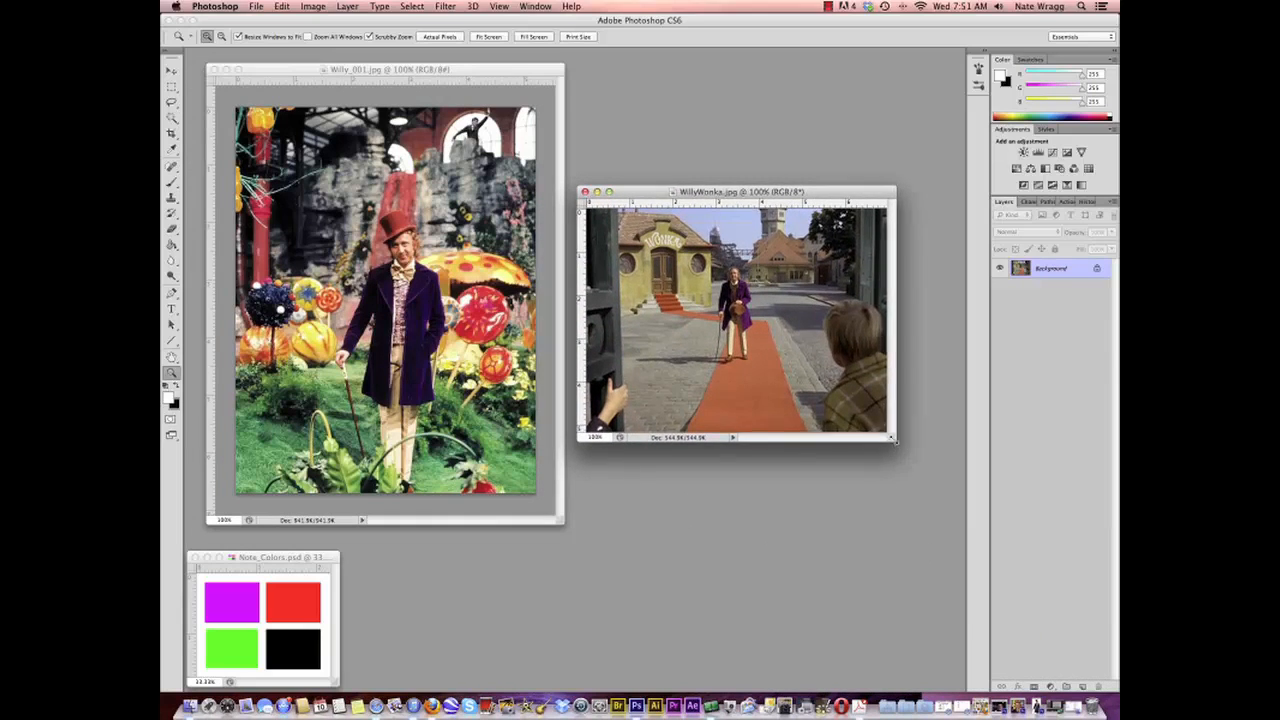
pyautogui.moveTo(893, 438); pyautogui.dragTo(931, 490)
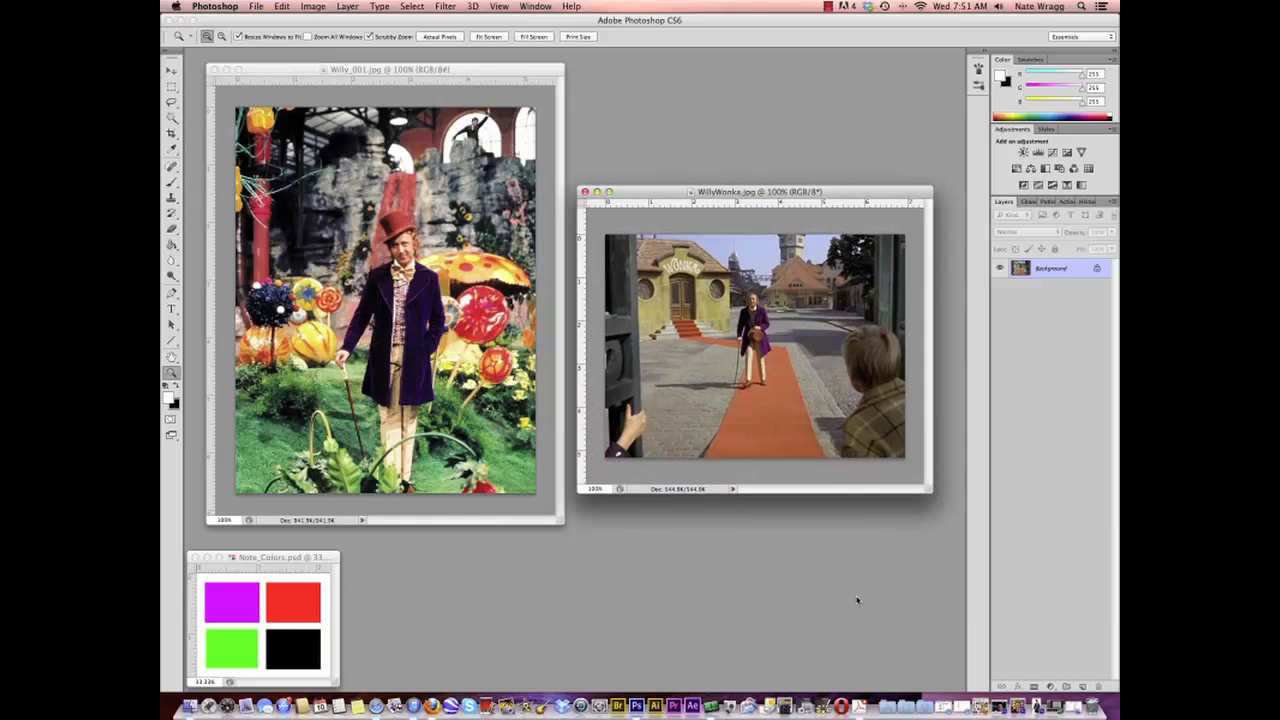
# Step: Add a new layer to Willy_001.jpg and ready the Brush tool with black as the foreground colour
pyautogui.click(490, 72)
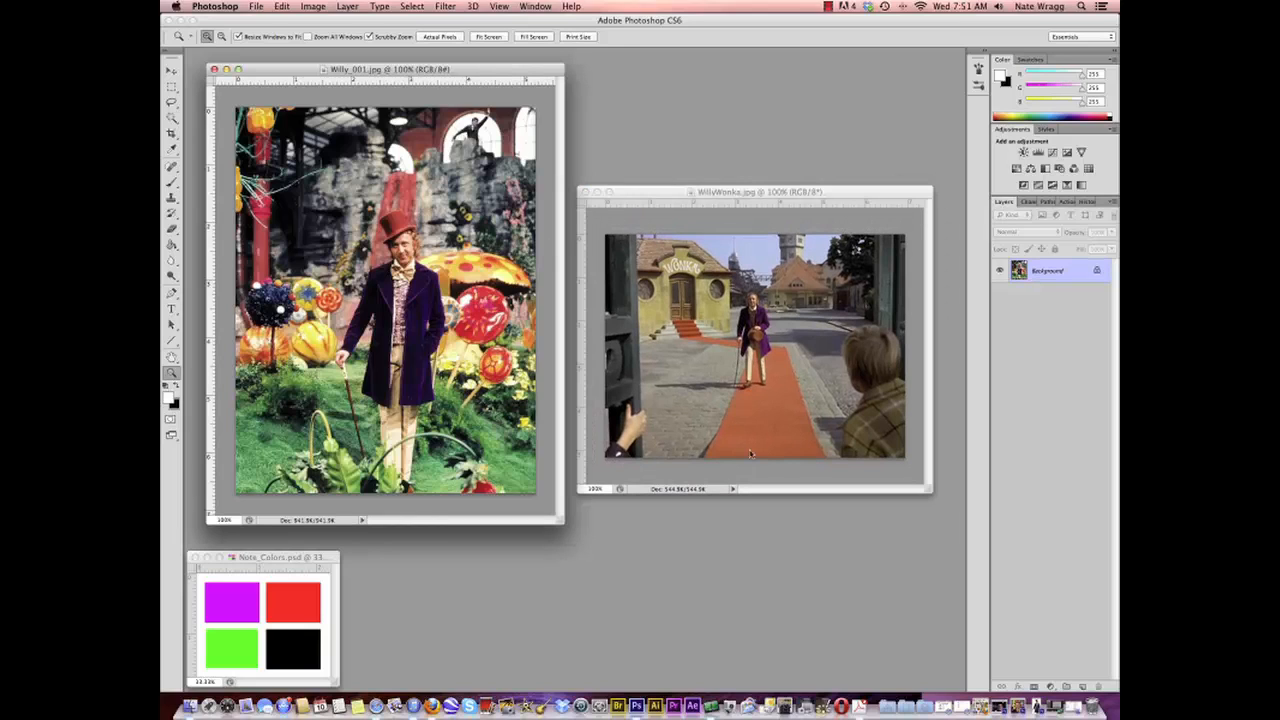
pyautogui.click(1082, 687)
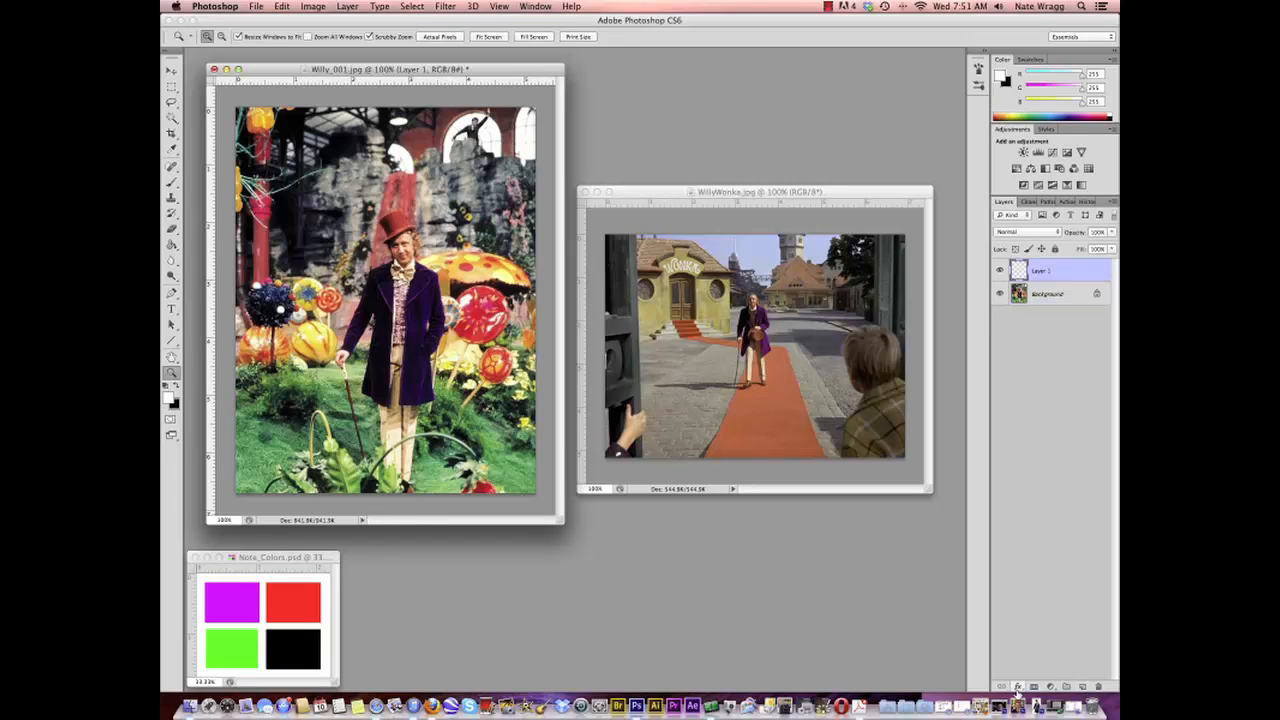
pyautogui.click(171, 182)
pyautogui.click(173, 387)
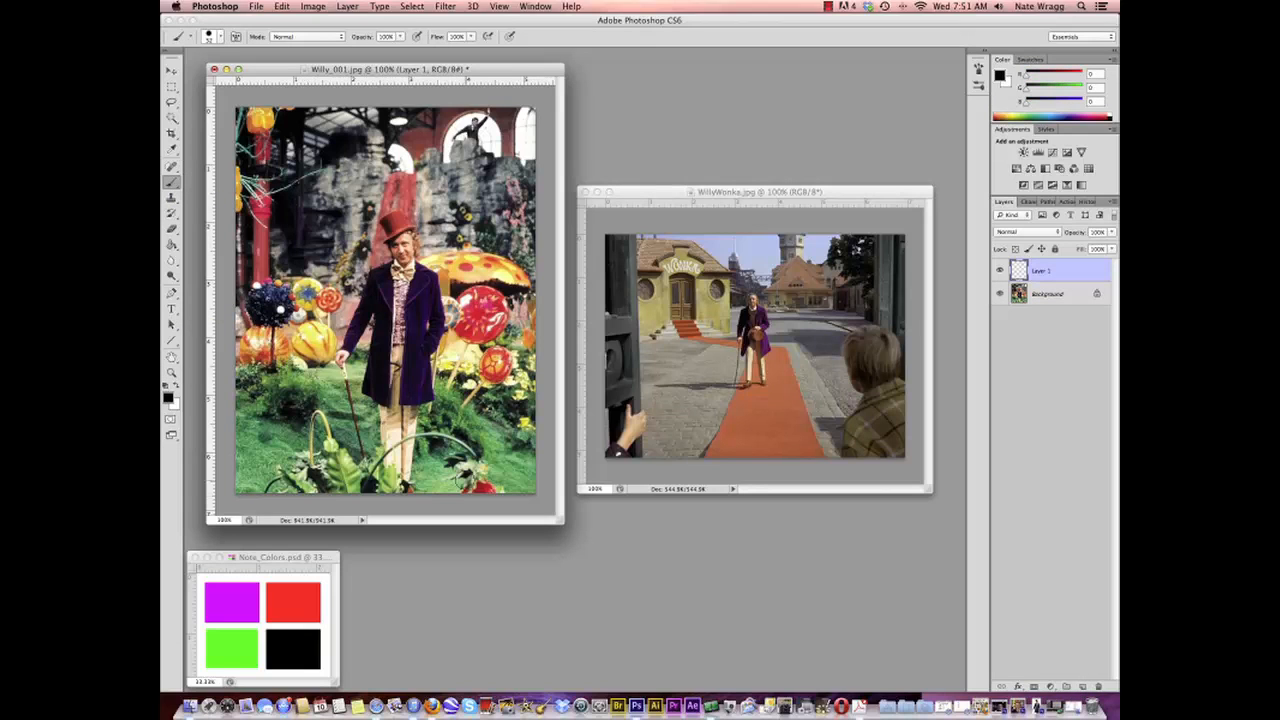
# Step: Minimise Willy_001.jpg, then move WillyWonka.jpg into the middle, zoom it to 200% and enlarge its window
pyautogui.click(226, 69)
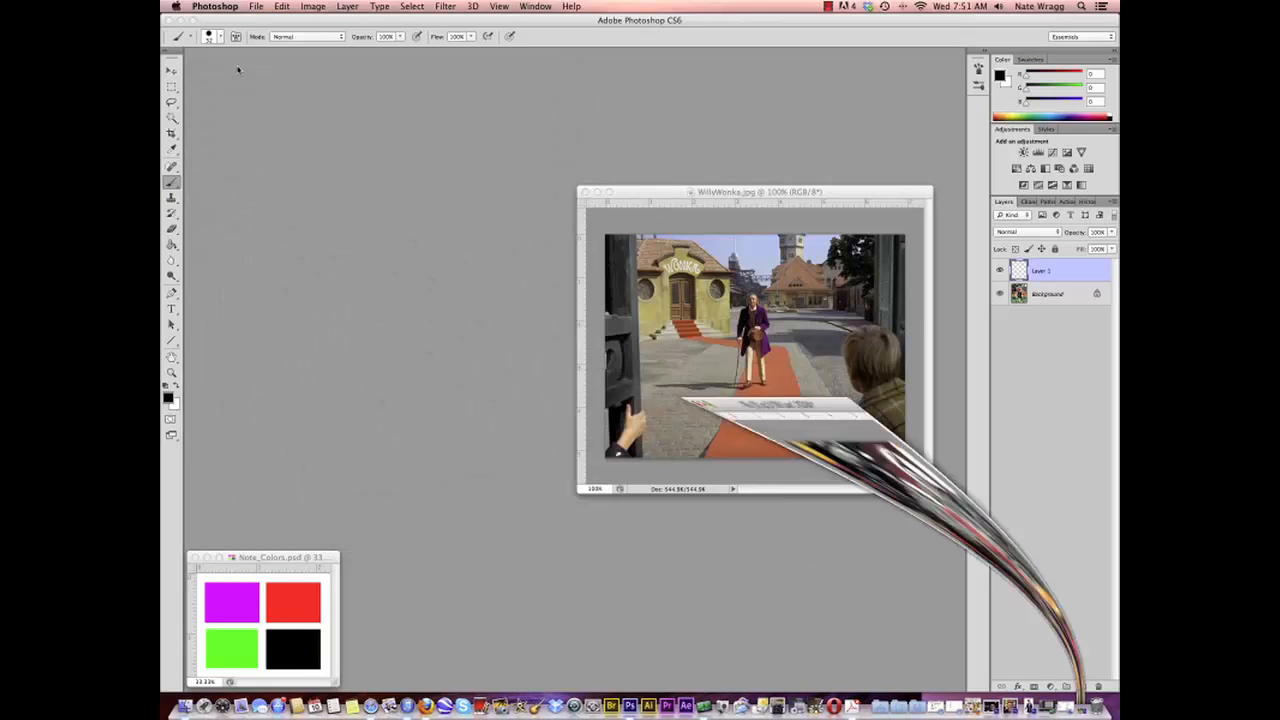
pyautogui.moveTo(760, 191); pyautogui.dragTo(508, 136)
pyautogui.click(172, 373)
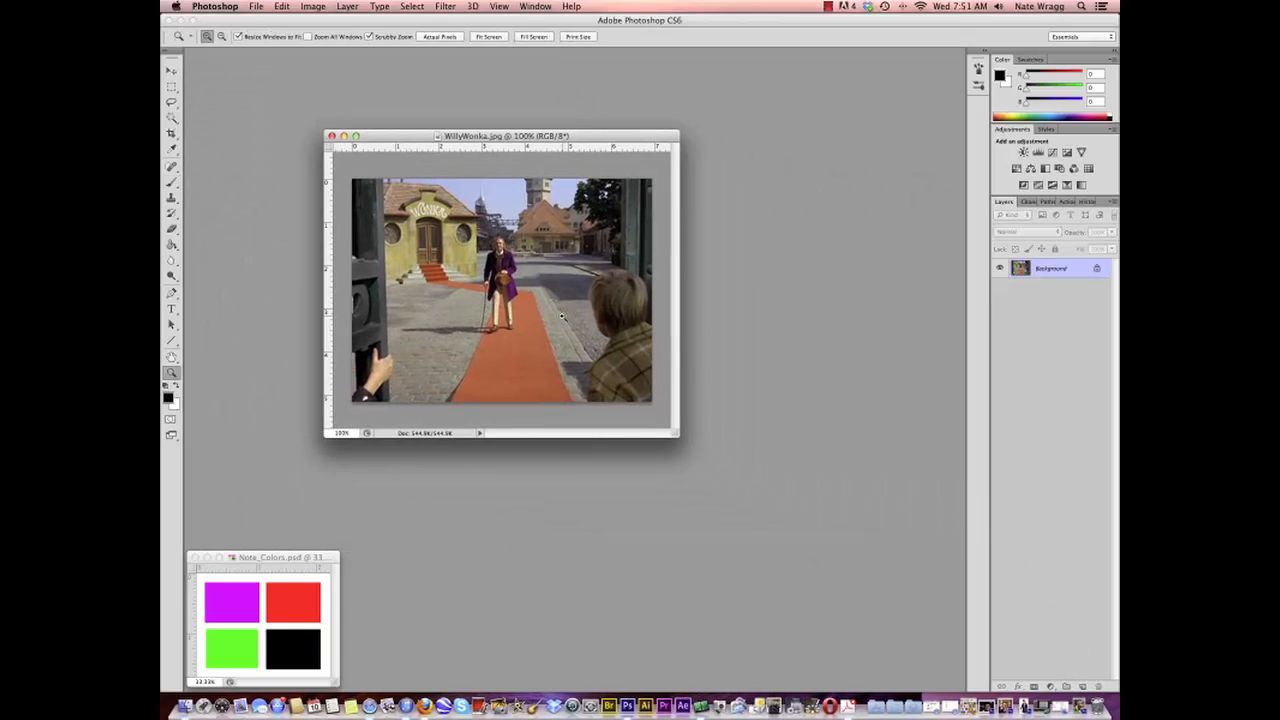
pyautogui.click(561, 317)
pyautogui.moveTo(645, 140); pyautogui.dragTo(584, 62)
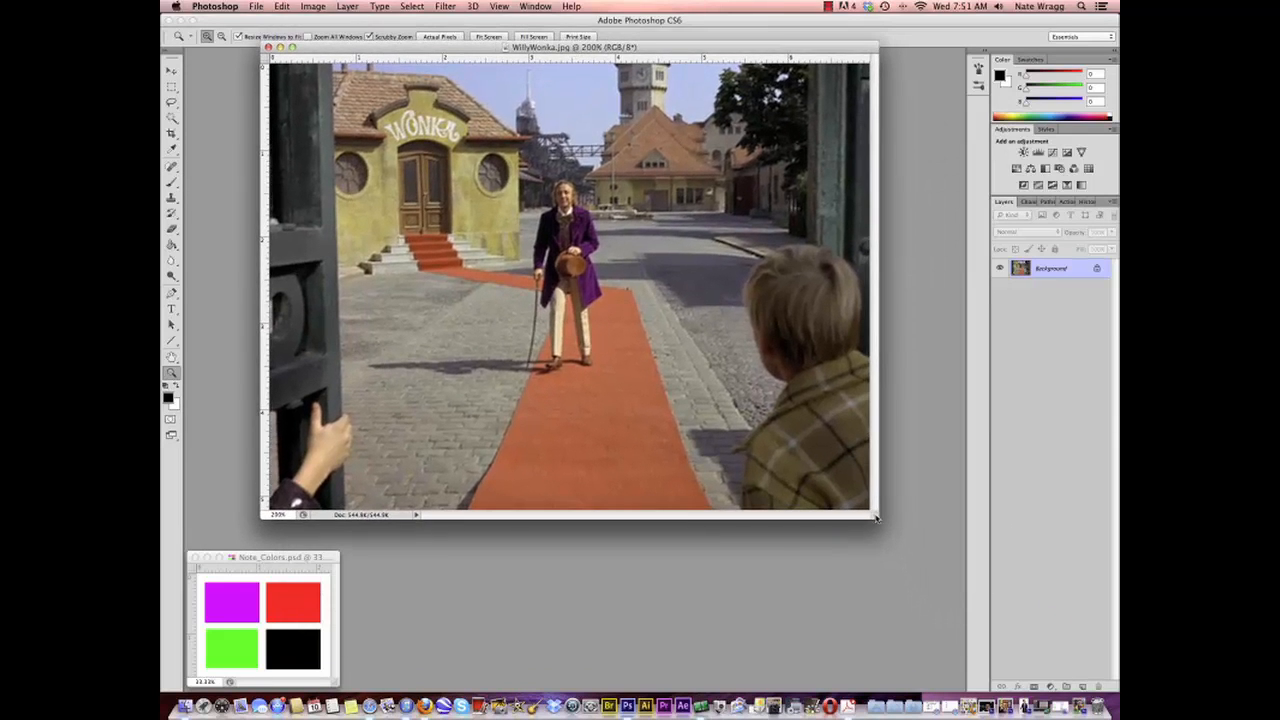
pyautogui.moveTo(876, 517); pyautogui.dragTo(899, 551)
# Step: On a new layer in WillyWonka.jpg, trace Wonka's head, coat, hat, cane, legs and shoes with a thinner black brush
pyautogui.click(1082, 687)
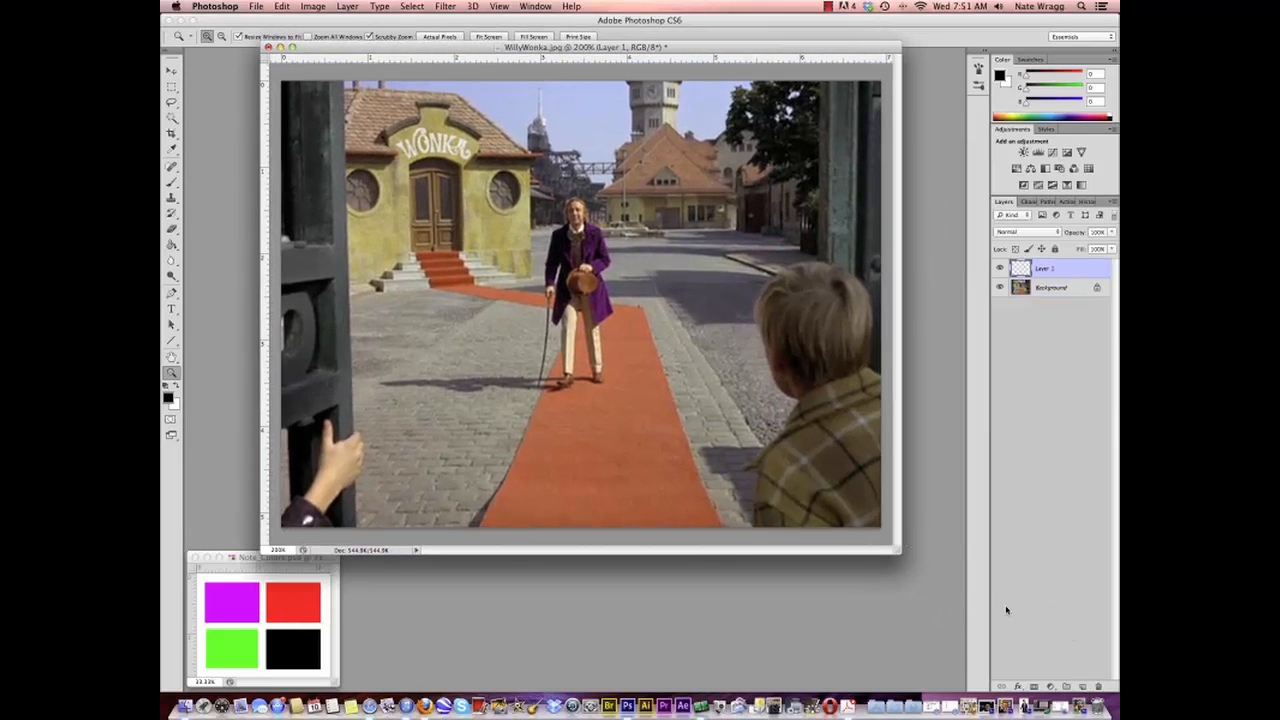
pyautogui.click(175, 176)
pyautogui.click(208, 38)
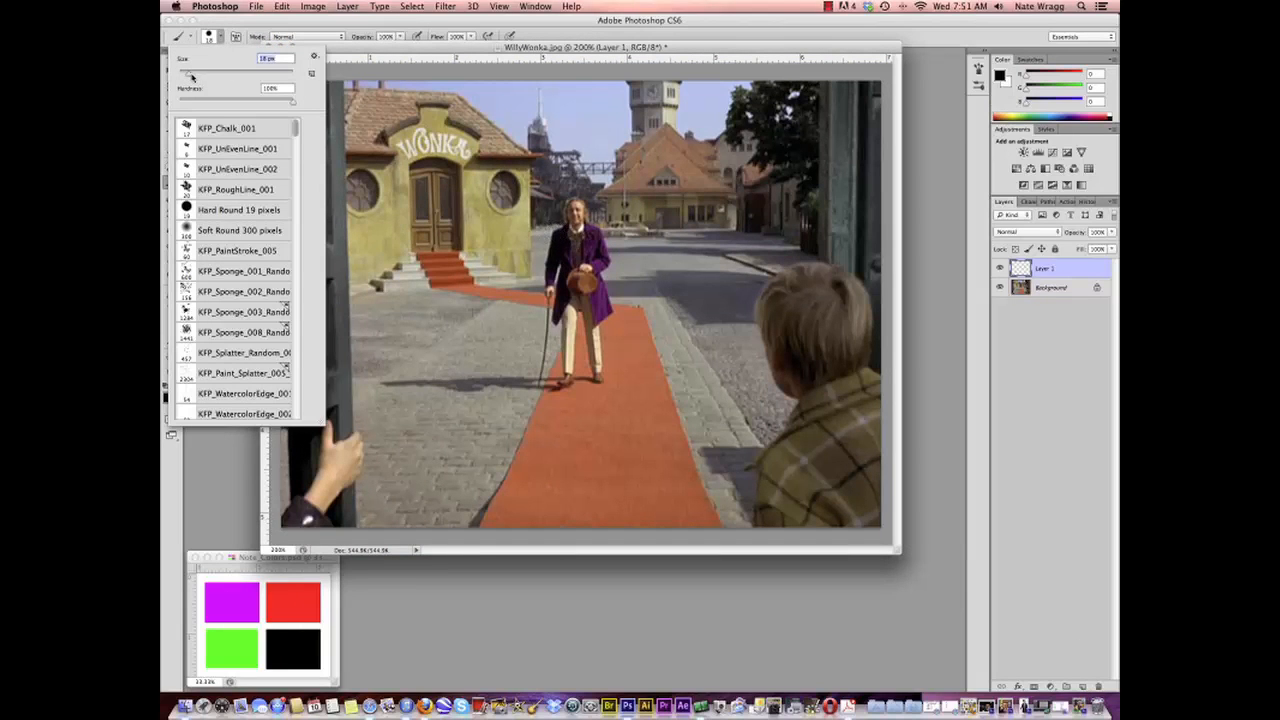
pyautogui.moveTo(191, 77); pyautogui.dragTo(183, 77)
pyautogui.moveTo(554, 234)
pyautogui.mouseDown()
pyautogui.moveTo(541, 370)
pyautogui.moveTo(577, 300)
pyautogui.moveTo(600, 376)
pyautogui.moveTo(599, 330)
pyautogui.mouseUp()
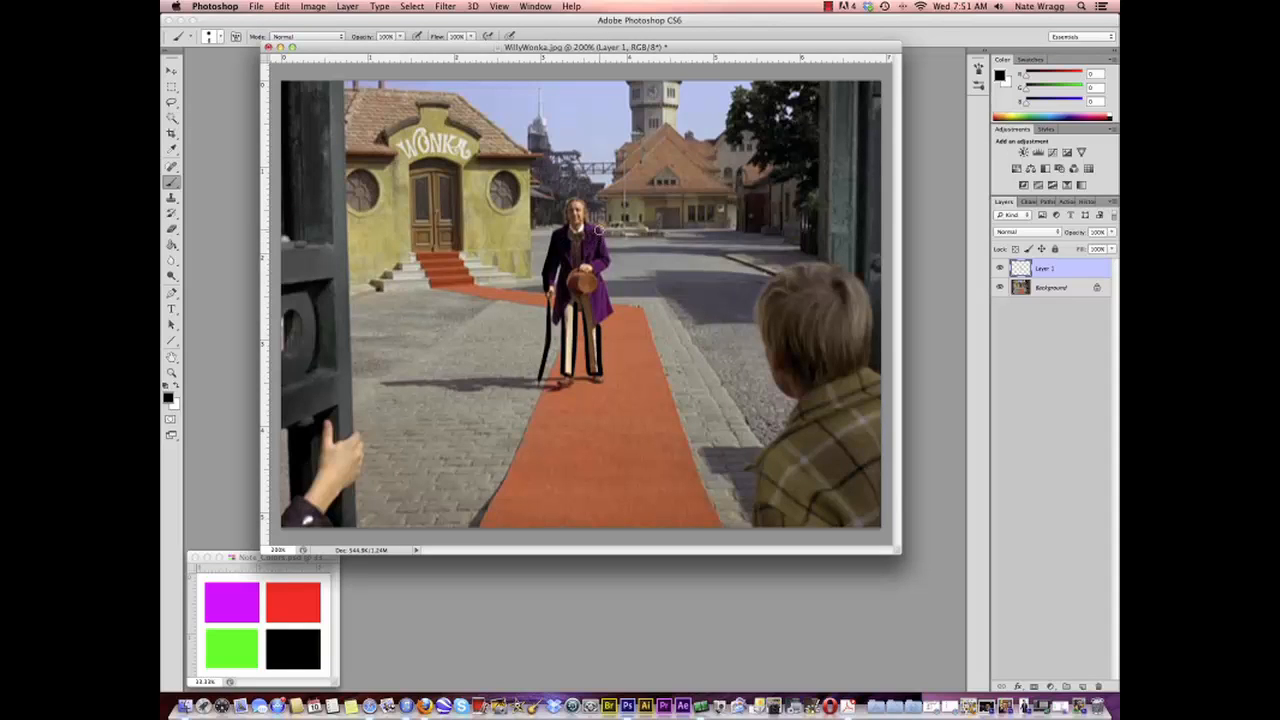
pyautogui.moveTo(578, 282); pyautogui.dragTo(590, 272)
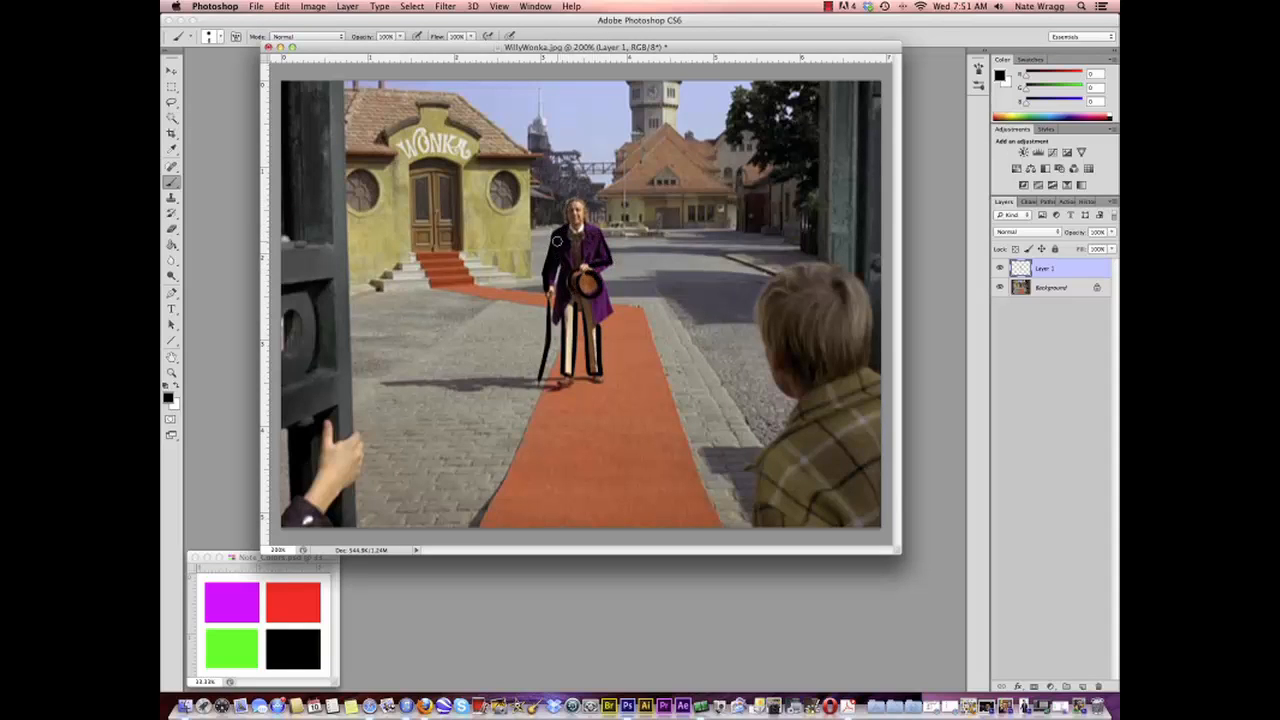
pyautogui.moveTo(568, 212); pyautogui.dragTo(578, 228)
pyautogui.moveTo(567, 380)
pyautogui.mouseDown()
pyautogui.moveTo(558, 386)
pyautogui.moveTo(600, 383)
pyautogui.mouseUp()
# Step: Add a layer between the photo and the black Wonka outline and fill it with white
pyautogui.click(1046, 288)
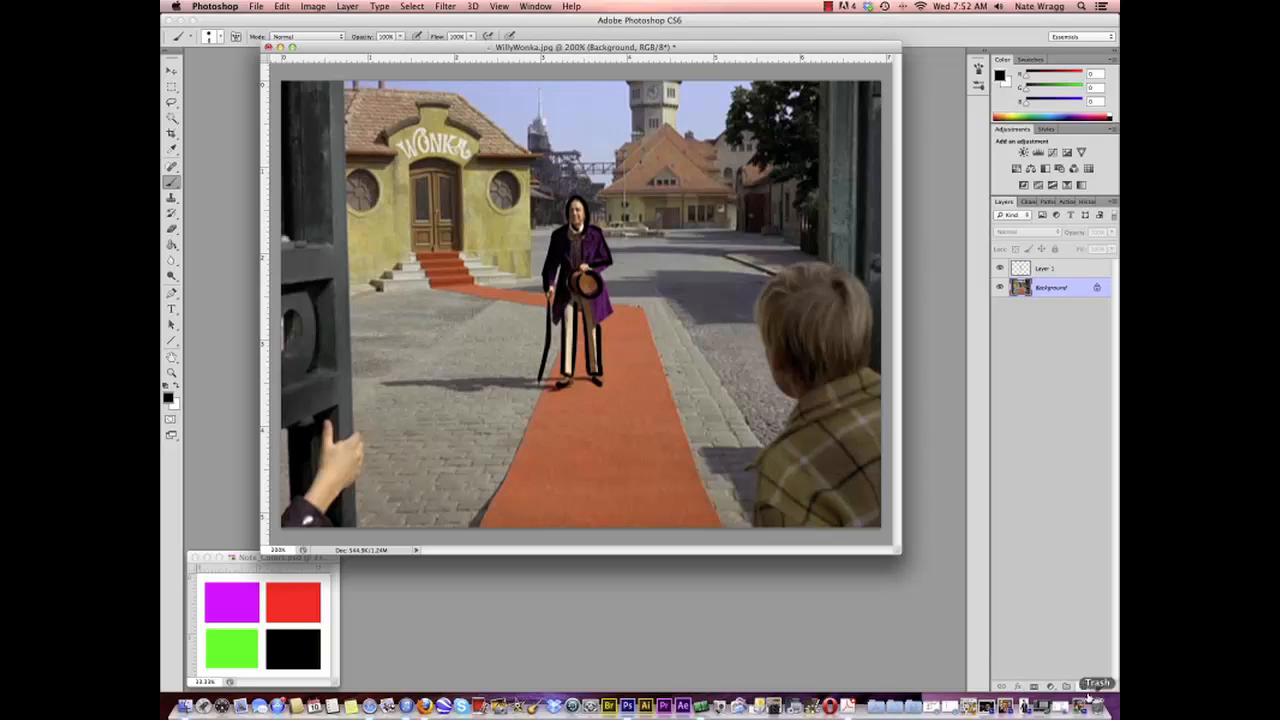
pyautogui.click(1082, 687)
pyautogui.click(177, 393)
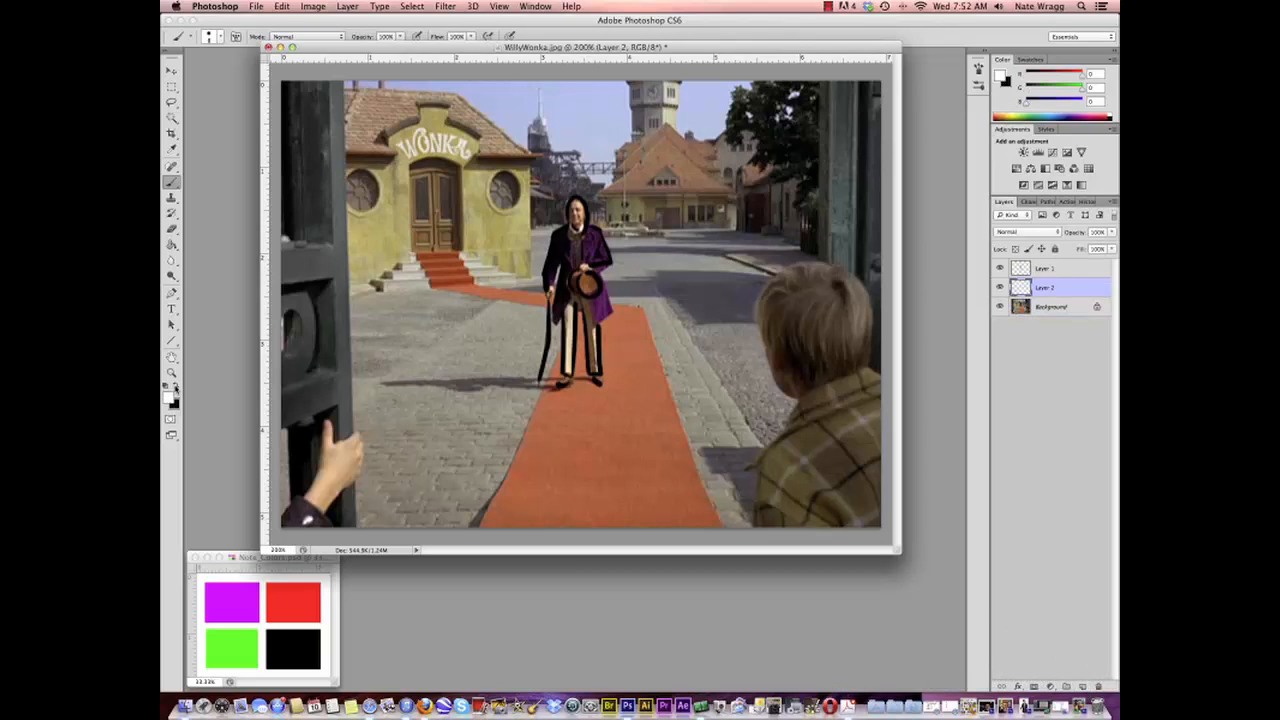
pyautogui.click(172, 245)
pyautogui.click(487, 420)
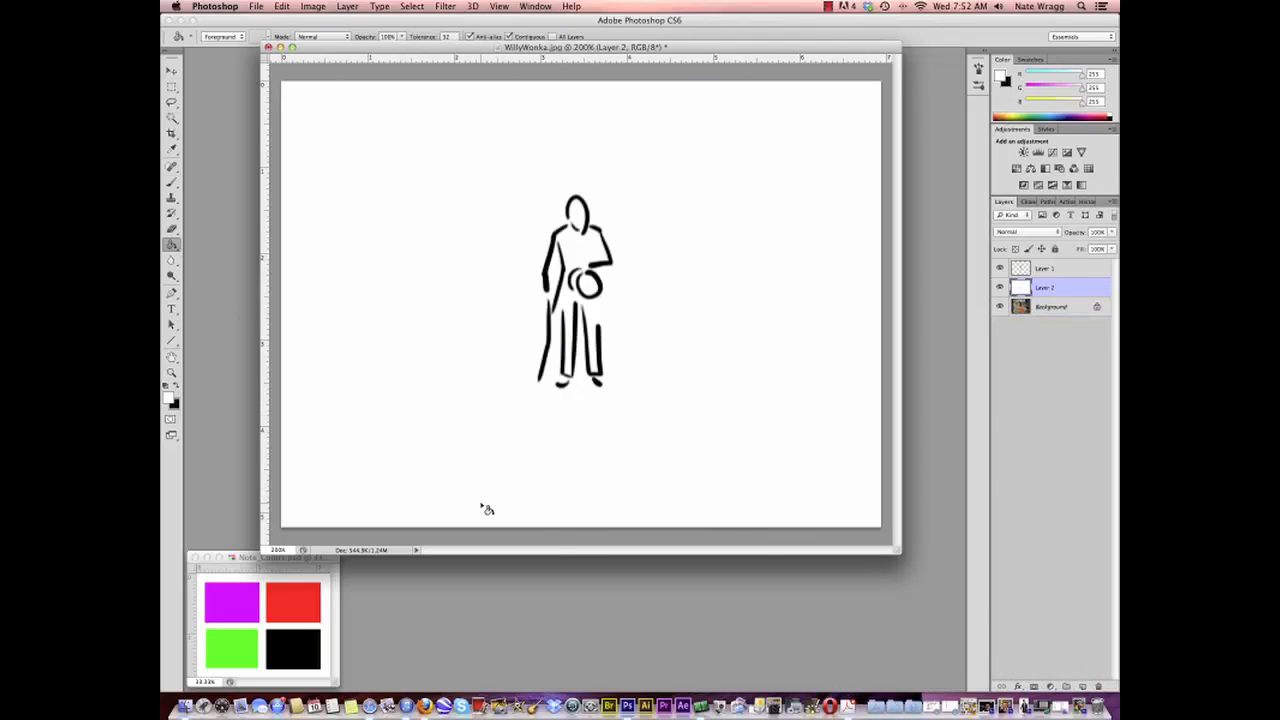
# Step: On a new top layer, draw red arrows following both of Wonka's arms and pointing up at each foot
pyautogui.click(171, 182)
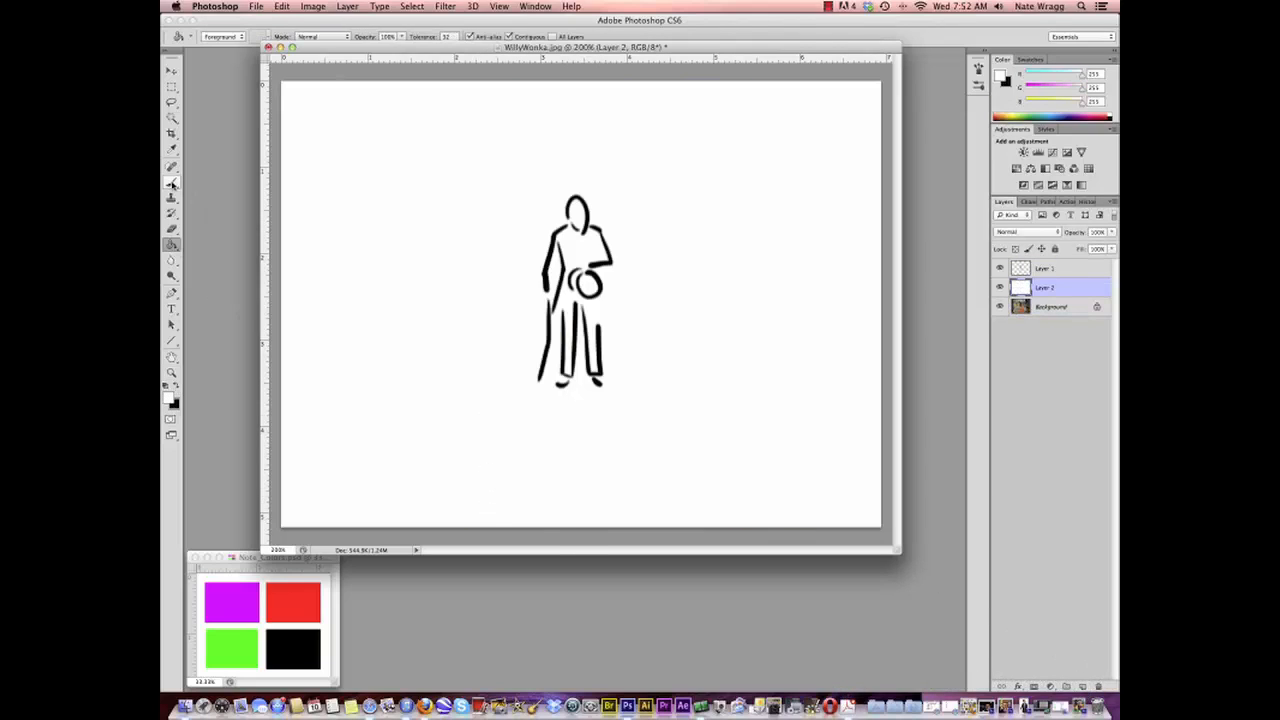
pyautogui.keyDown('alt'); pyautogui.click(307, 593); pyautogui.keyUp('alt')
pyautogui.click(1042, 270)
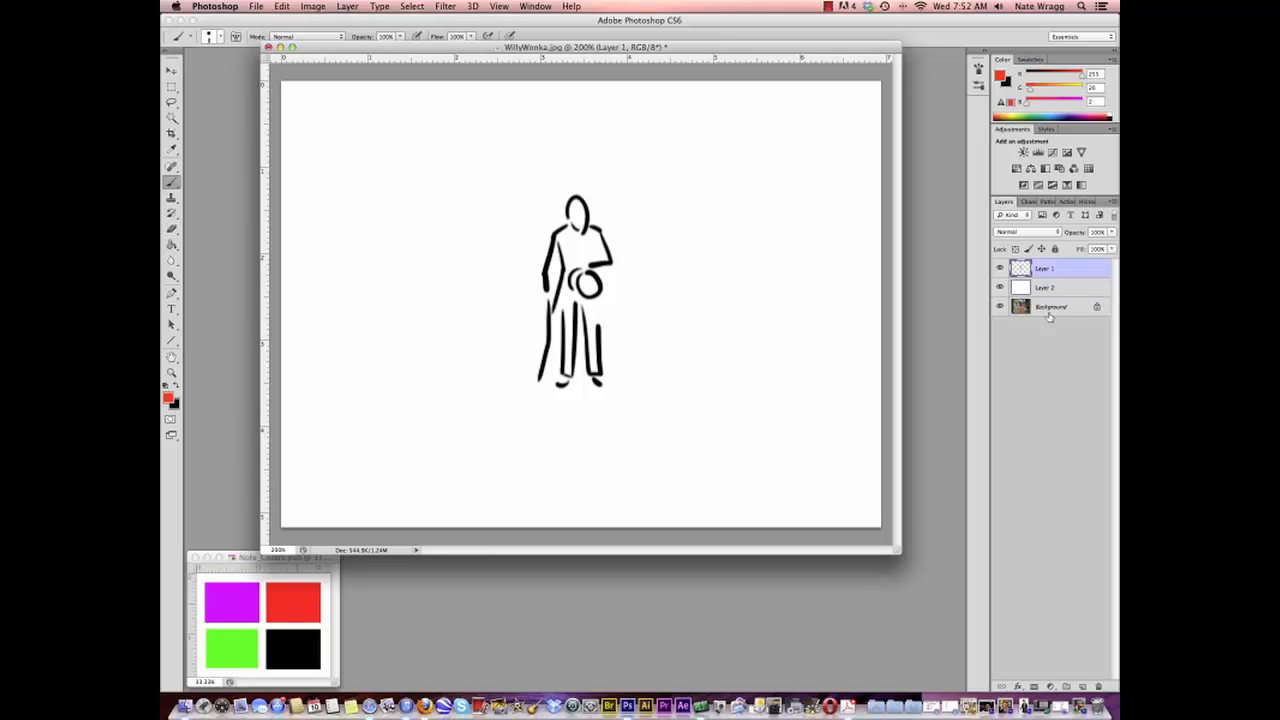
pyautogui.click(1084, 686)
pyautogui.moveTo(638, 232); pyautogui.dragTo(632, 280)
pyautogui.moveTo(538, 230)
pyautogui.mouseDown()
pyautogui.moveTo(528, 308)
pyautogui.moveTo(541, 300)
pyautogui.mouseUp()
pyautogui.moveTo(560, 434); pyautogui.dragTo(560, 400)
pyautogui.moveTo(552, 412)
pyautogui.mouseDown()
pyautogui.moveTo(600, 398)
pyautogui.moveTo(609, 409)
pyautogui.mouseUp()
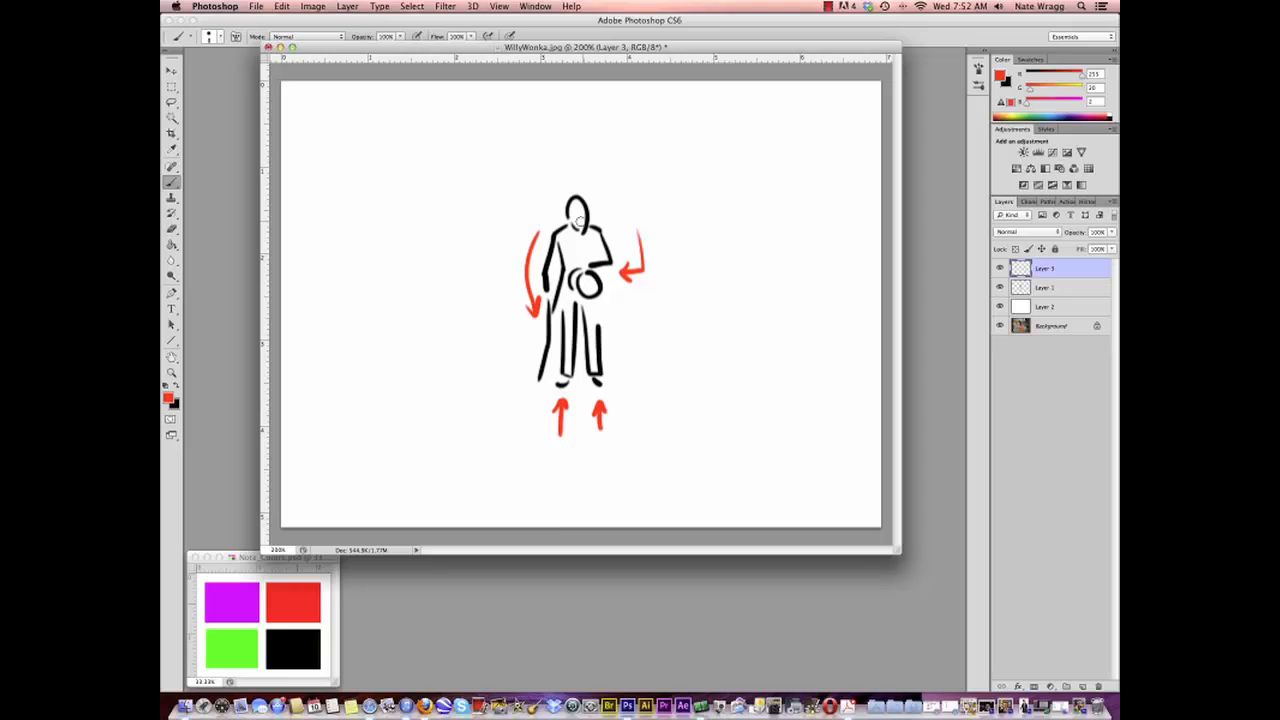
# Step: Add red strokes around the figure's shoulders and above the head, and hide the three layers above the photo
pyautogui.moveTo(550, 224)
pyautogui.mouseDown()
pyautogui.moveTo(621, 218)
pyautogui.moveTo(618, 230)
pyautogui.mouseUp()
pyautogui.moveTo(594, 171); pyautogui.dragTo(585, 190)
pyautogui.moveTo(580, 183); pyautogui.dragTo(591, 188)
pyautogui.moveTo(1000, 268); pyautogui.dragTo(1000, 308)
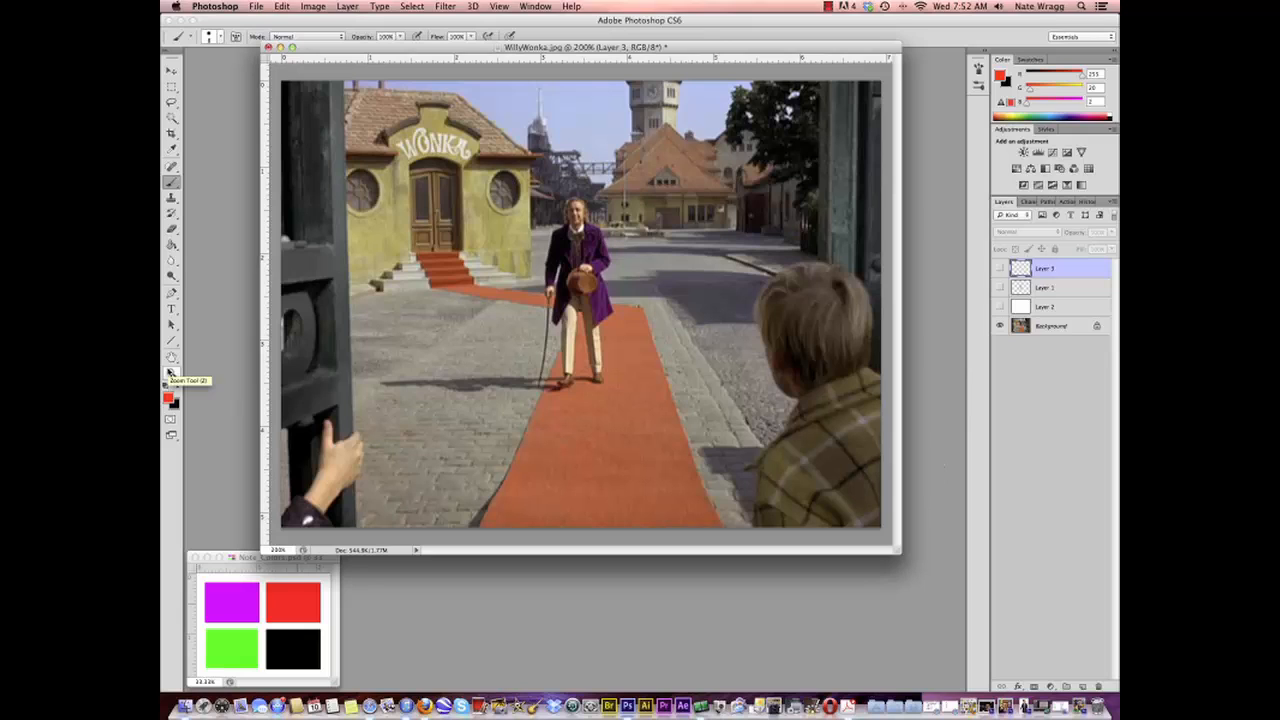
# Step: On a new top layer in WillyWonka.jpg, draw red arrows towards the boy and the hand on the gate, and hide that layer
pyautogui.click(1083, 687)
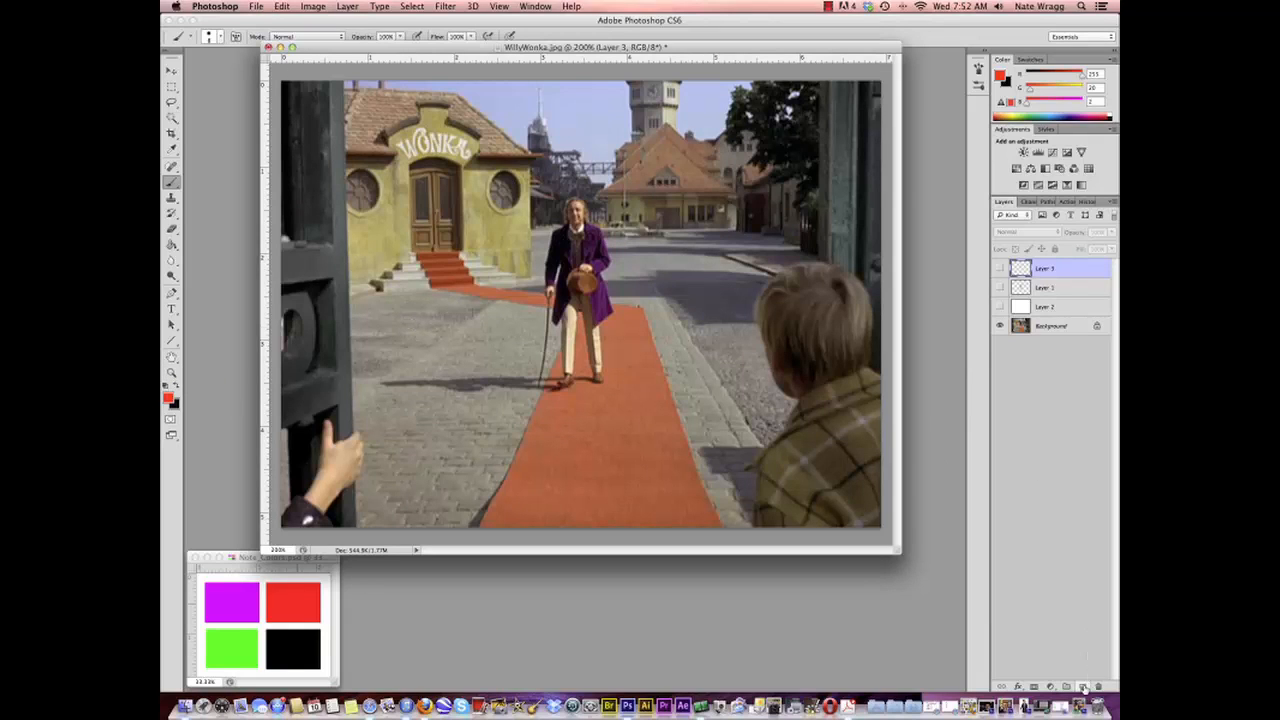
pyautogui.moveTo(700, 346); pyautogui.dragTo(756, 401)
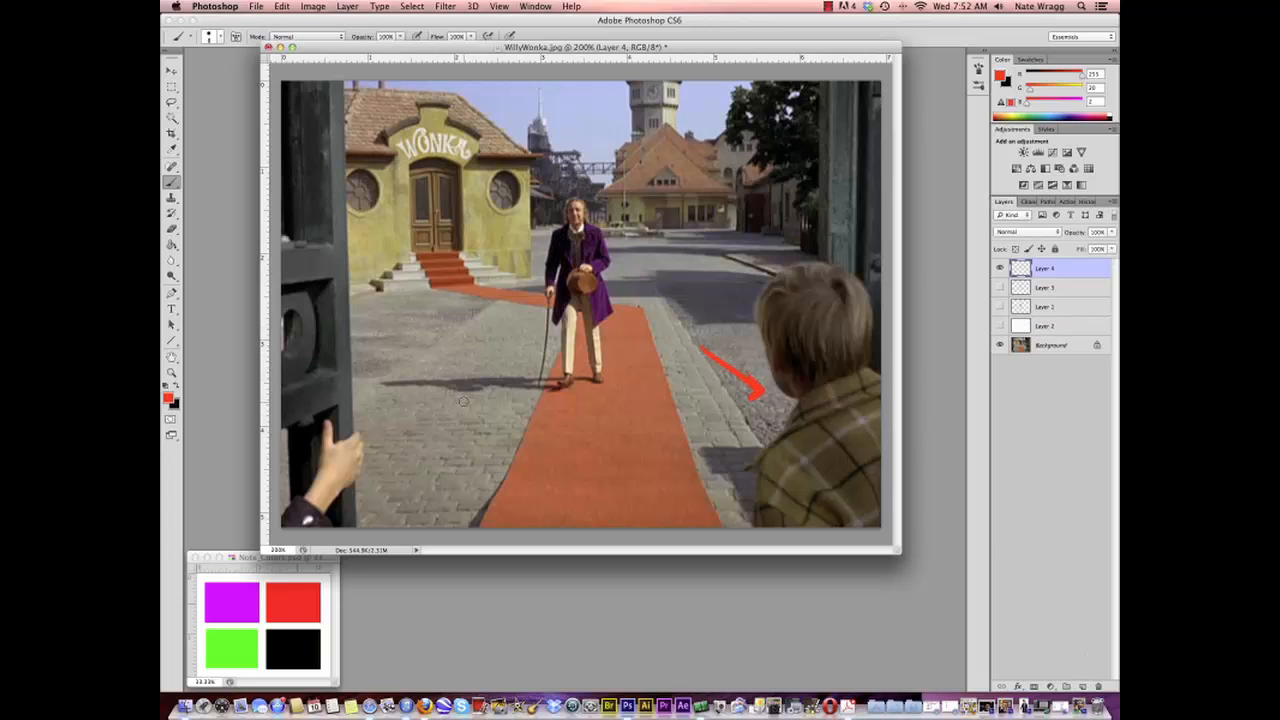
pyautogui.moveTo(385, 300)
pyautogui.mouseDown()
pyautogui.moveTo(336, 370)
pyautogui.moveTo(349, 366)
pyautogui.mouseUp()
pyautogui.click(999, 268)
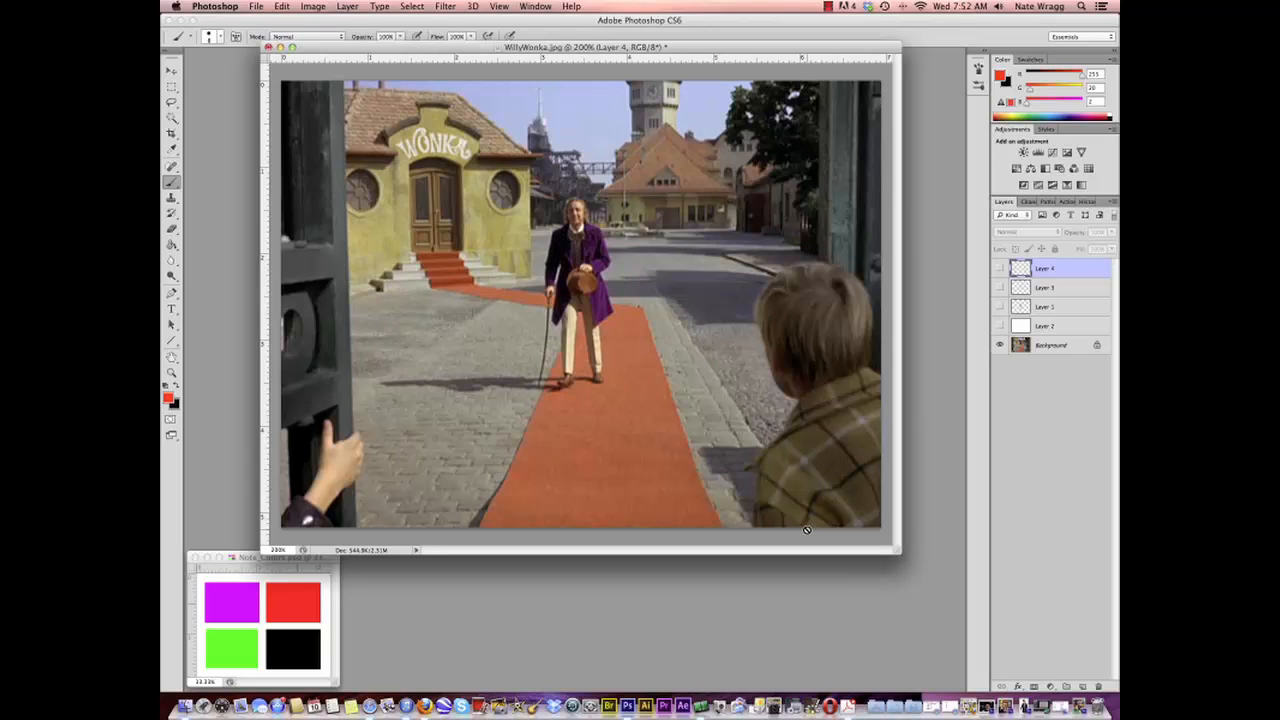
# Step: Reduce WillyWonka.jpg to 100% zoom, place its window off to the side, and bring up the Willy_001.jpg image
pyautogui.keyDown('alt'); pyautogui.click(576, 352); pyautogui.keyUp('alt')
pyautogui.moveTo(523, 52); pyautogui.dragTo(720, 170)
pyautogui.click(522, 251)
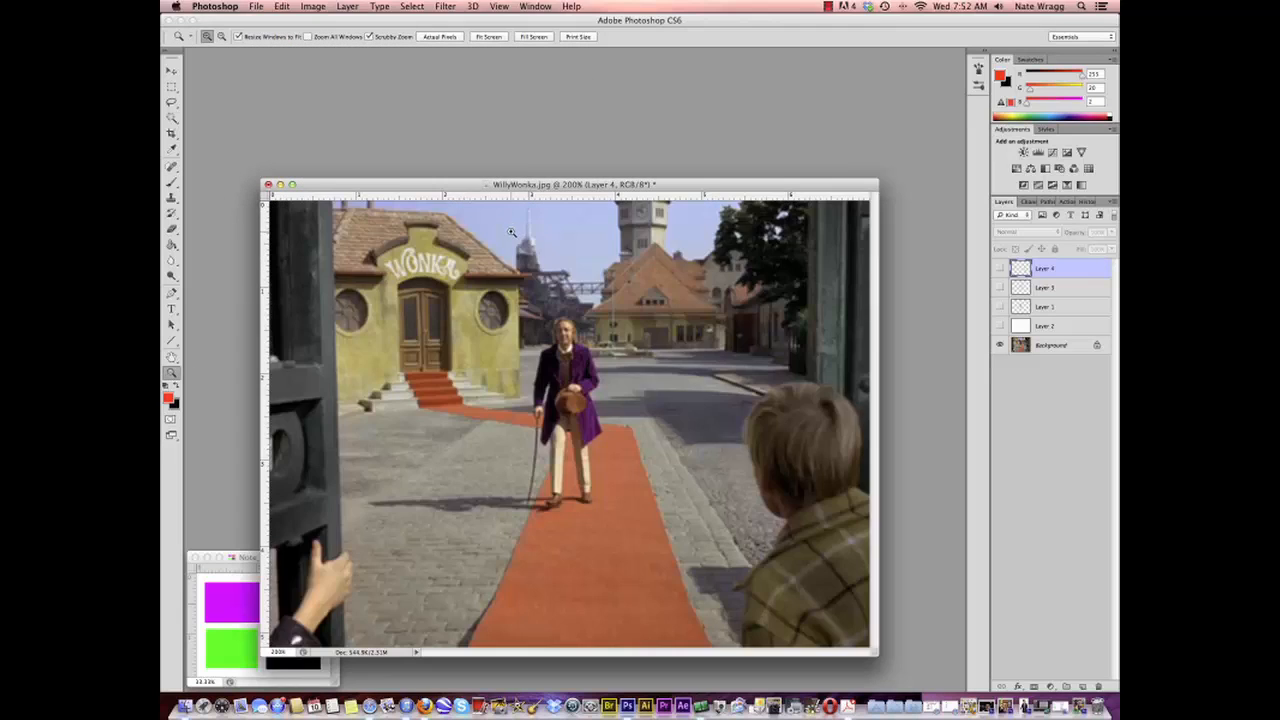
pyautogui.keyDown('alt'); pyautogui.click(522, 251); pyautogui.keyUp('alt')
pyautogui.moveTo(520, 185); pyautogui.dragTo(865, 178)
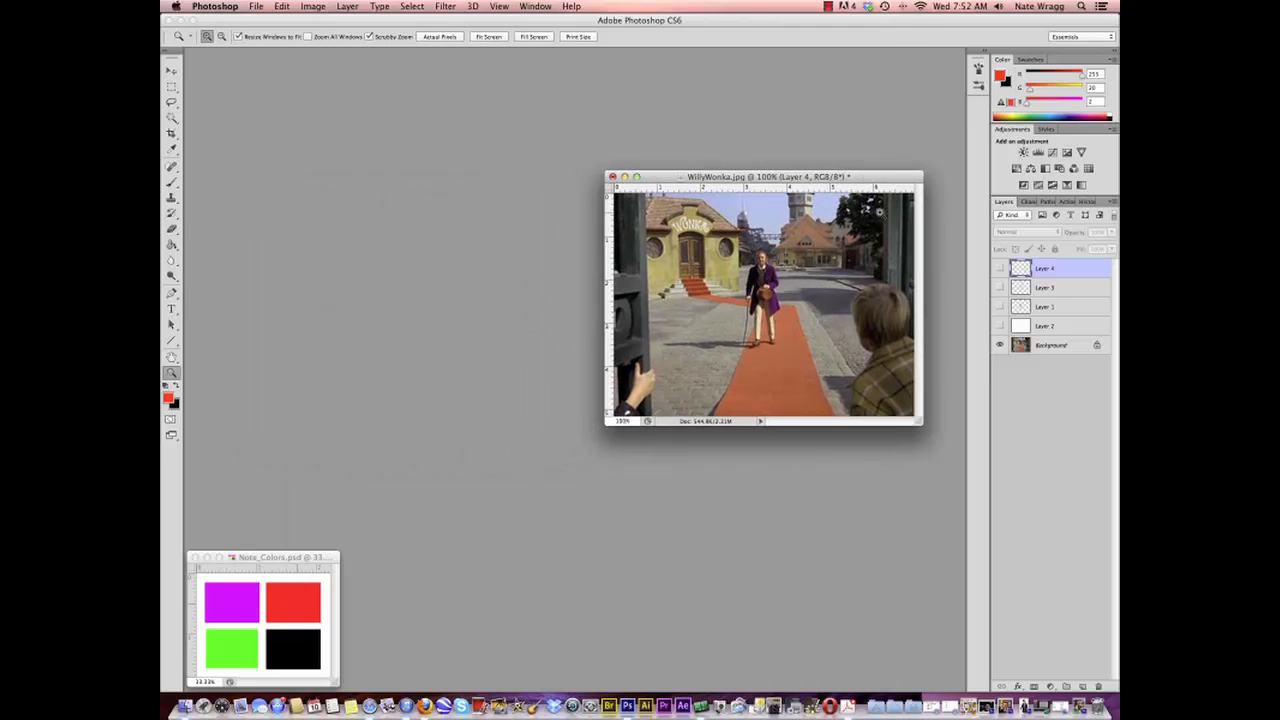
pyautogui.click(1078, 704)
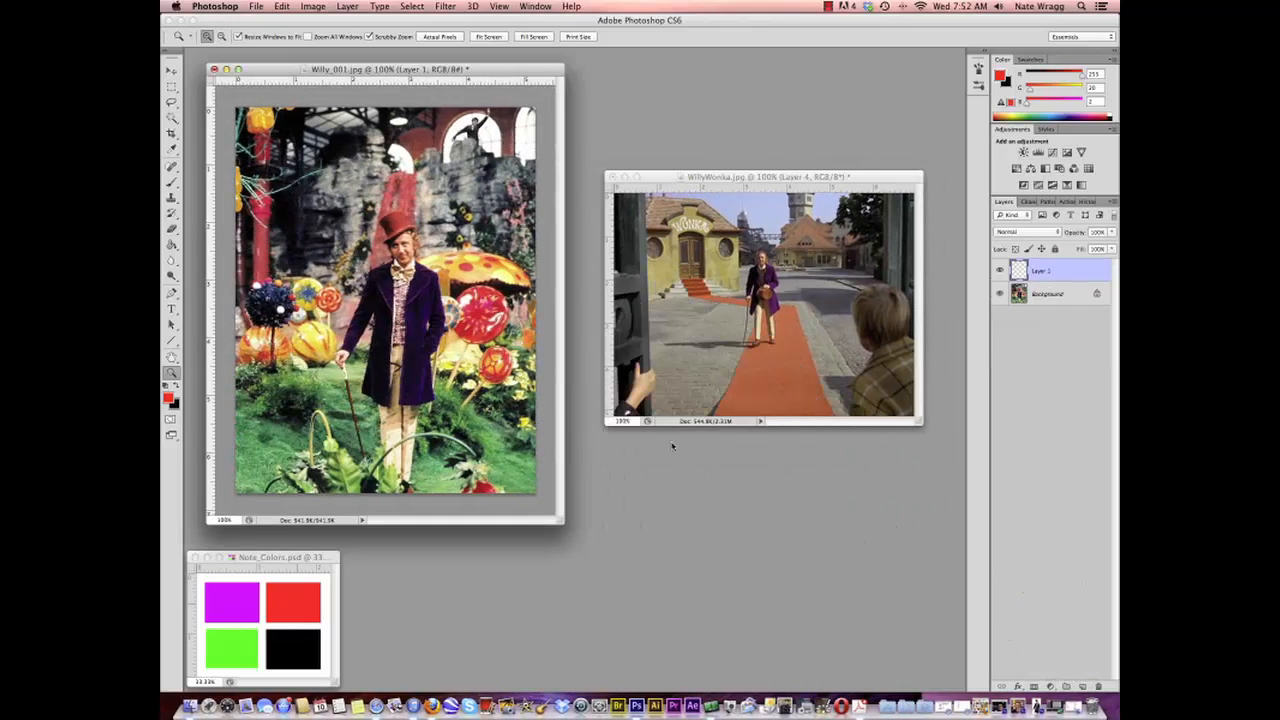
# Step: Trace Wonka's top hat, hair, bow tie, coat, waistcoat, cane and legs in Willy_001.jpg with a black brush
pyautogui.press('b')
pyautogui.press('x')
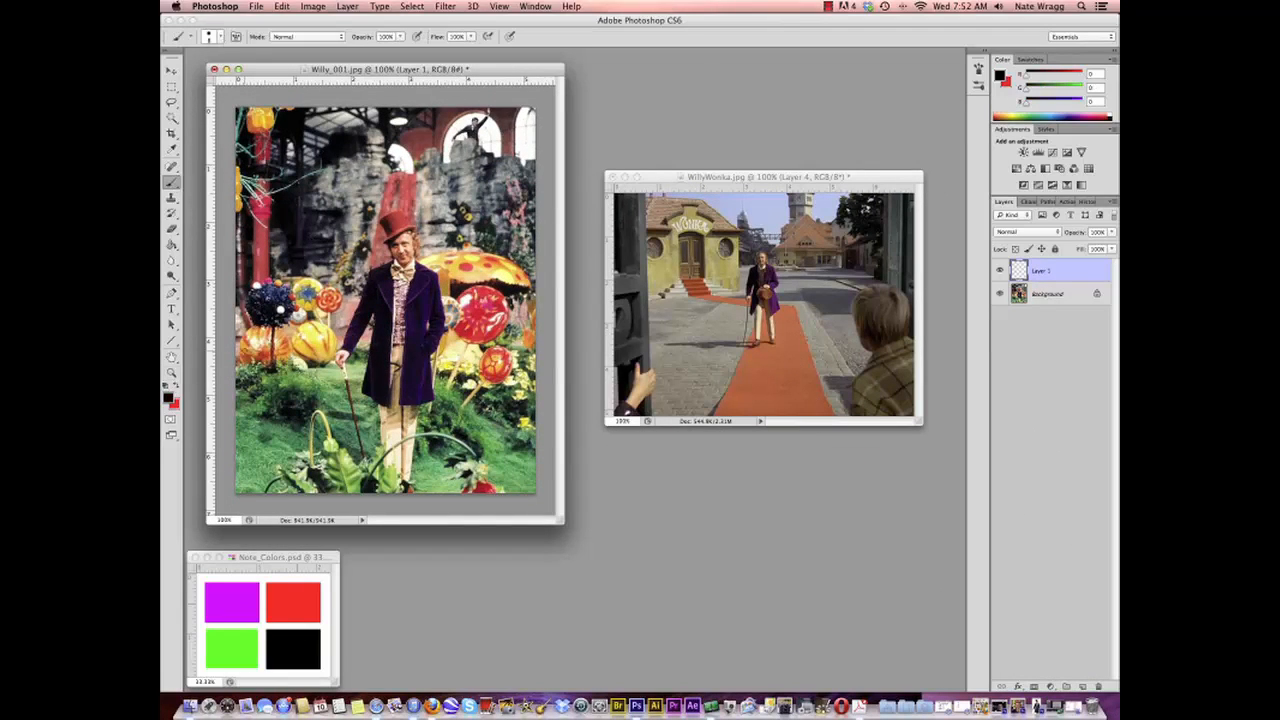
pyautogui.moveTo(380, 243)
pyautogui.mouseDown()
pyautogui.moveTo(416, 228)
pyautogui.moveTo(378, 214)
pyautogui.moveTo(407, 217)
pyautogui.mouseUp()
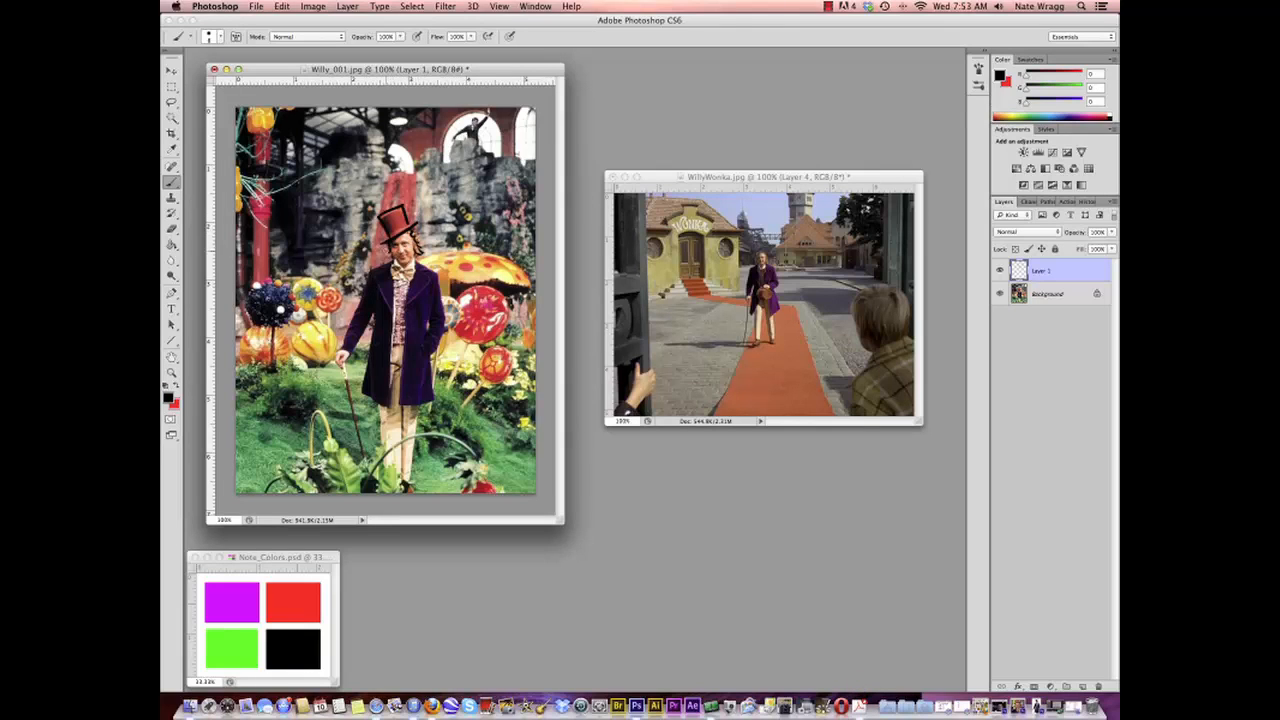
pyautogui.moveTo(387, 250)
pyautogui.mouseDown()
pyautogui.moveTo(411, 262)
pyautogui.moveTo(367, 270)
pyautogui.moveTo(360, 307)
pyautogui.mouseUp()
pyautogui.moveTo(341, 351); pyautogui.dragTo(370, 490)
pyautogui.moveTo(384, 406); pyautogui.dragTo(383, 484)
pyautogui.moveTo(413, 408); pyautogui.dragTo(412, 488)
pyautogui.moveTo(404, 408); pyautogui.dragTo(404, 482)
pyautogui.moveTo(362, 410)
pyautogui.mouseDown()
pyautogui.moveTo(396, 256)
pyautogui.moveTo(403, 406)
pyautogui.moveTo(432, 344)
pyautogui.moveTo(432, 278)
pyautogui.moveTo(446, 328)
pyautogui.moveTo(431, 352)
pyautogui.mouseUp()
pyautogui.moveTo(420, 272)
pyautogui.mouseDown()
pyautogui.moveTo(432, 277)
pyautogui.moveTo(417, 296)
pyautogui.moveTo(372, 314)
pyautogui.moveTo(400, 296)
pyautogui.moveTo(400, 342)
pyautogui.mouseUp()
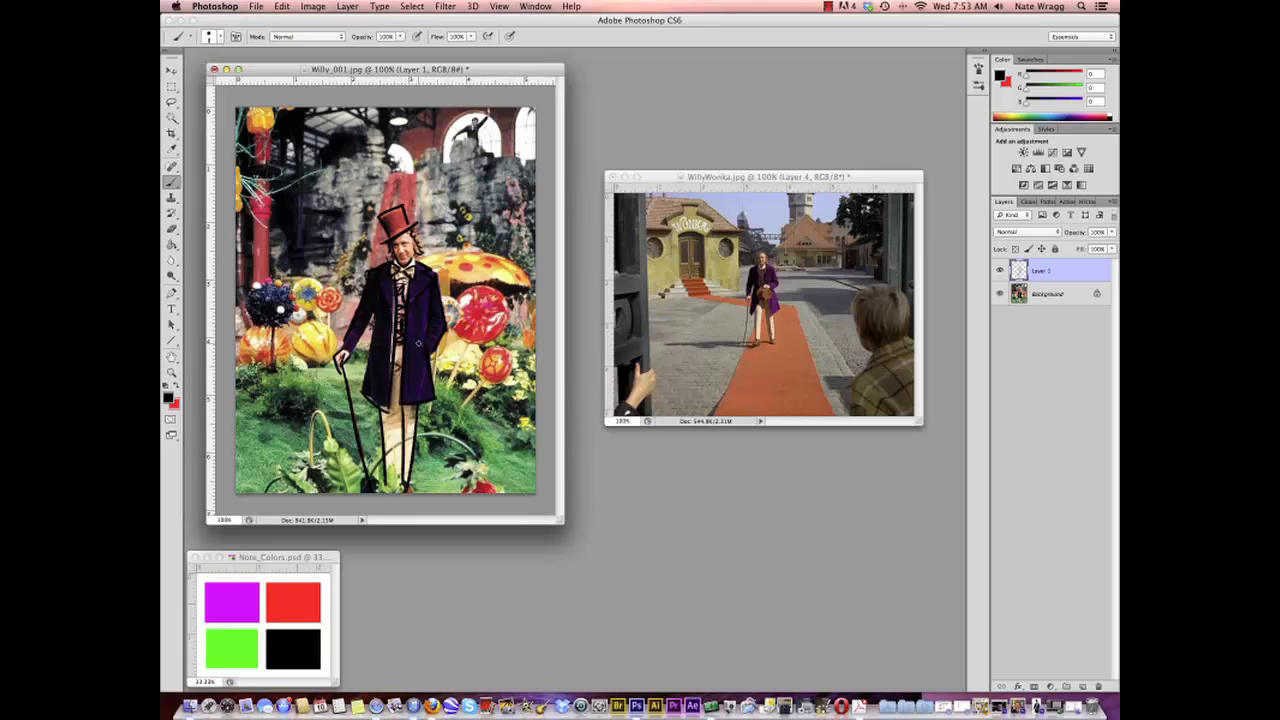
# Step: Add a layer between the Willy_001.jpg photo and its black outline and fill it with white
pyautogui.click(1040, 294)
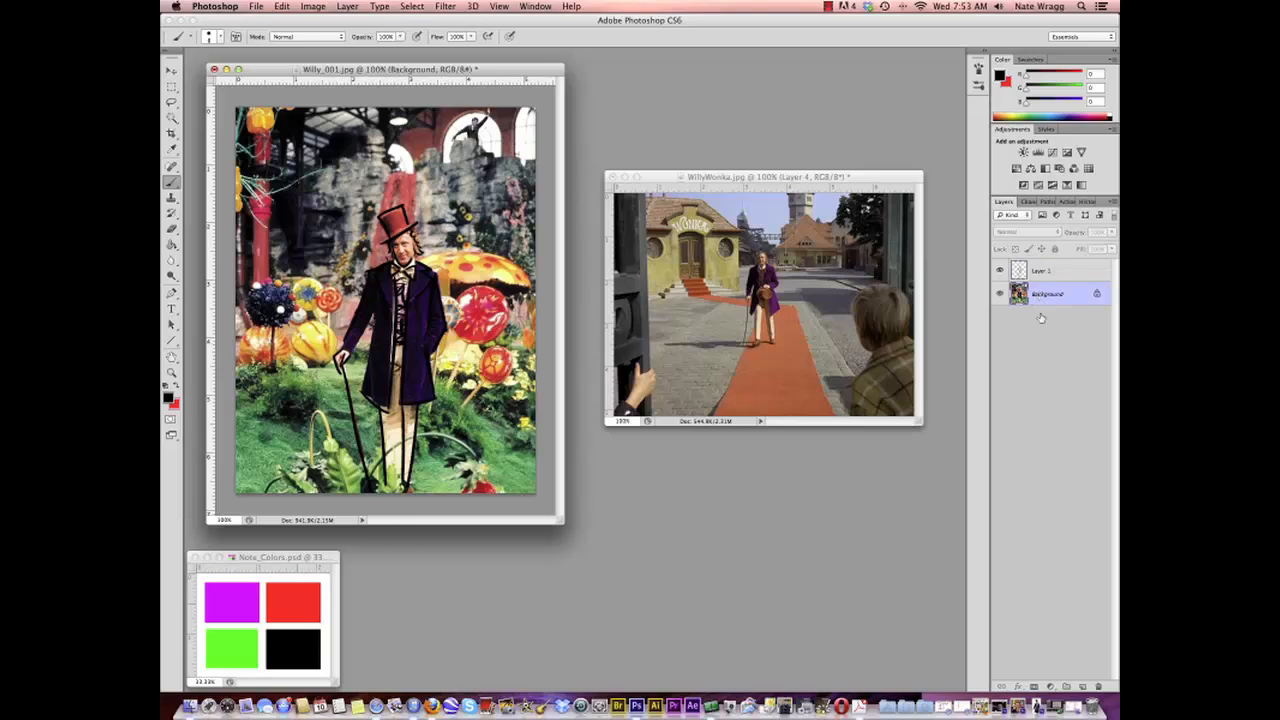
pyautogui.click(1082, 687)
pyautogui.click(166, 386)
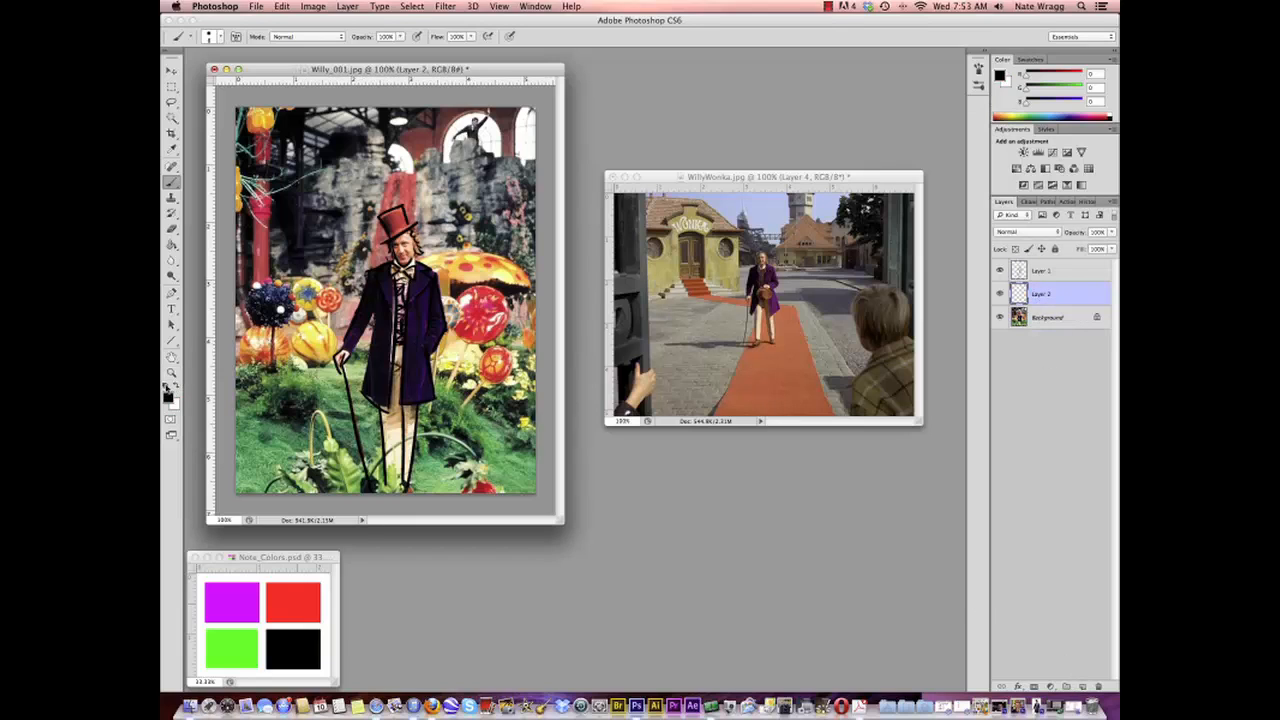
pyautogui.click(177, 385)
pyautogui.click(171, 247)
pyautogui.click(343, 409)
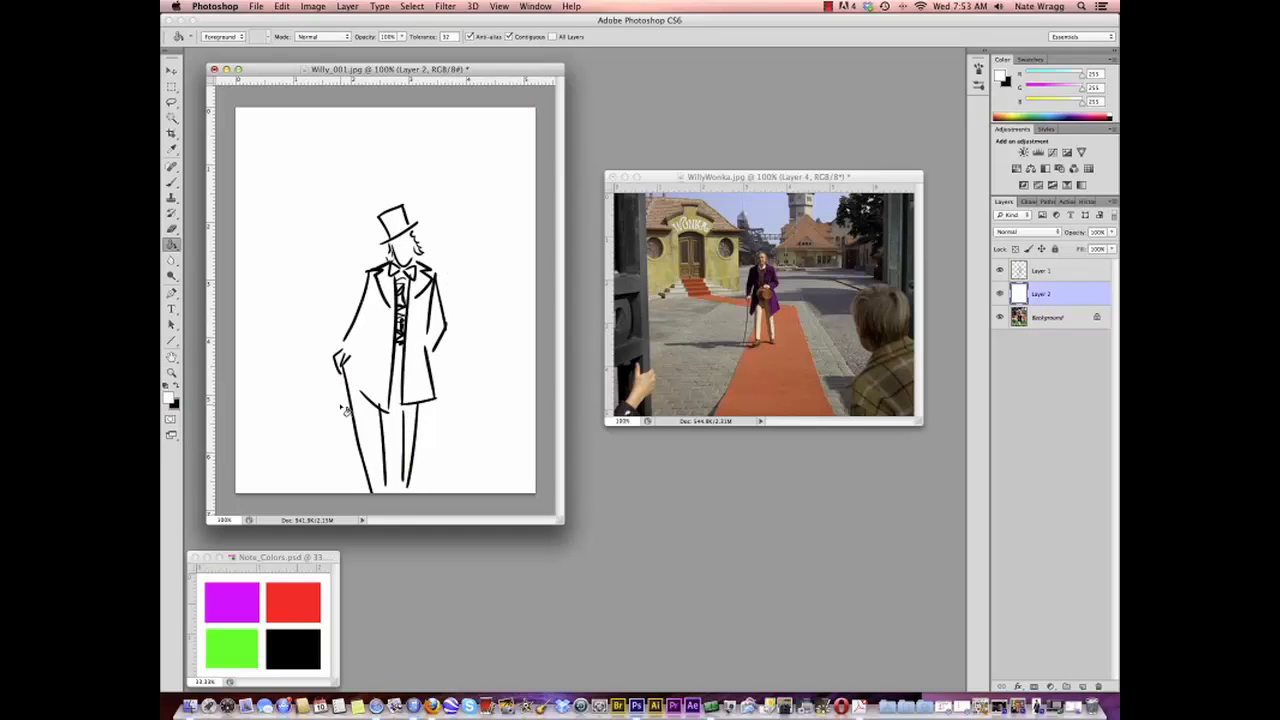
# Step: On a new top layer in Willy_001.jpg, draw red arrows along the cane, bent arm and body axis, and towards the head
pyautogui.click(171, 182)
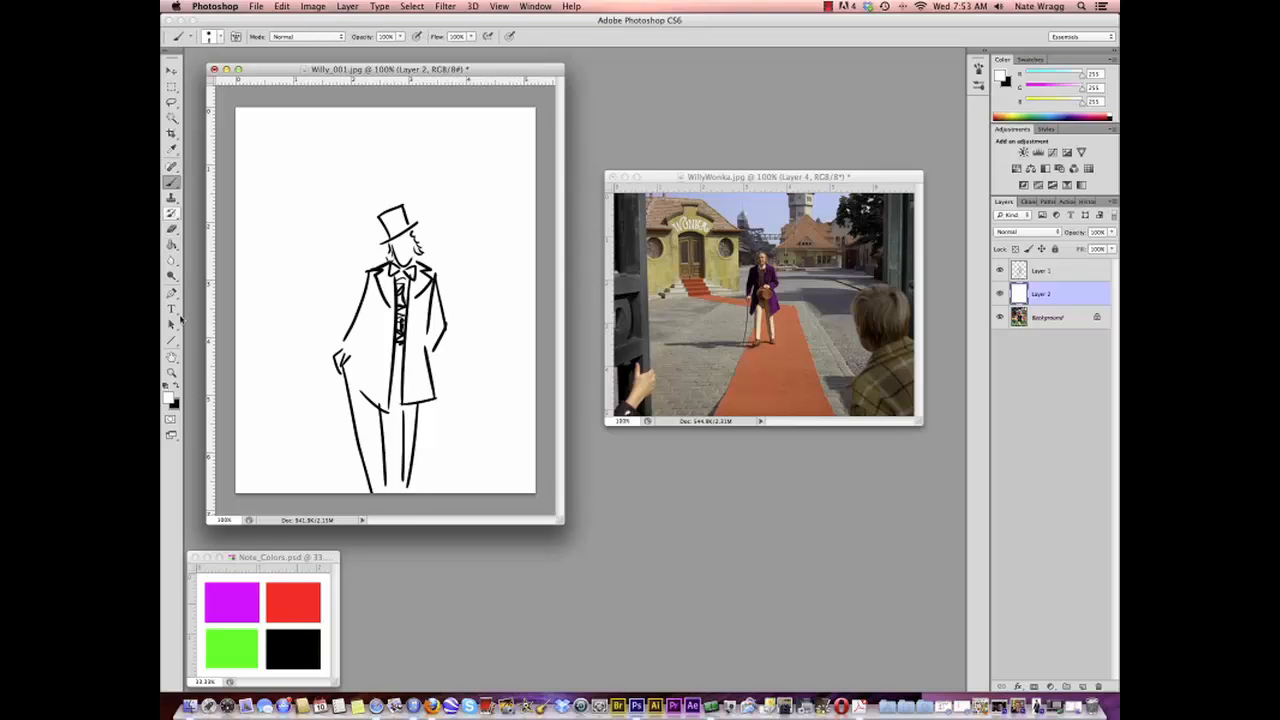
pyautogui.keyDown('alt'); pyautogui.click(305, 599); pyautogui.keyUp('alt')
pyautogui.click(1046, 272)
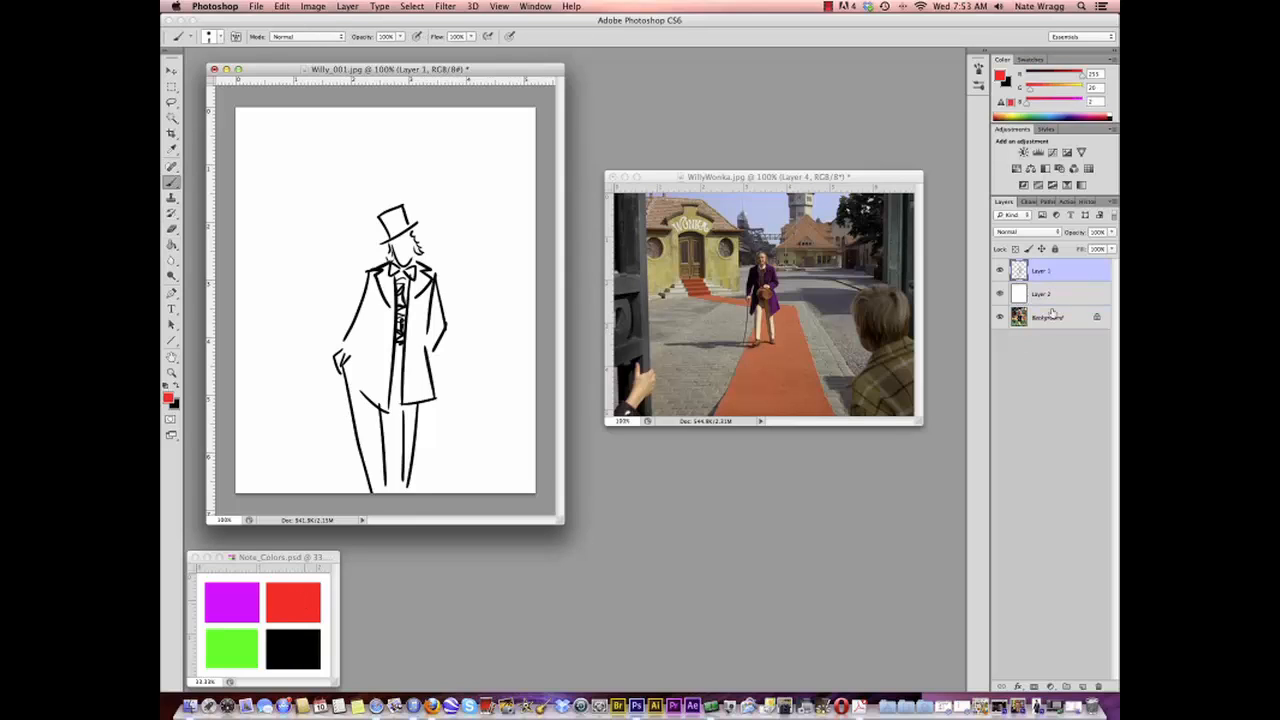
pyautogui.click(1081, 687)
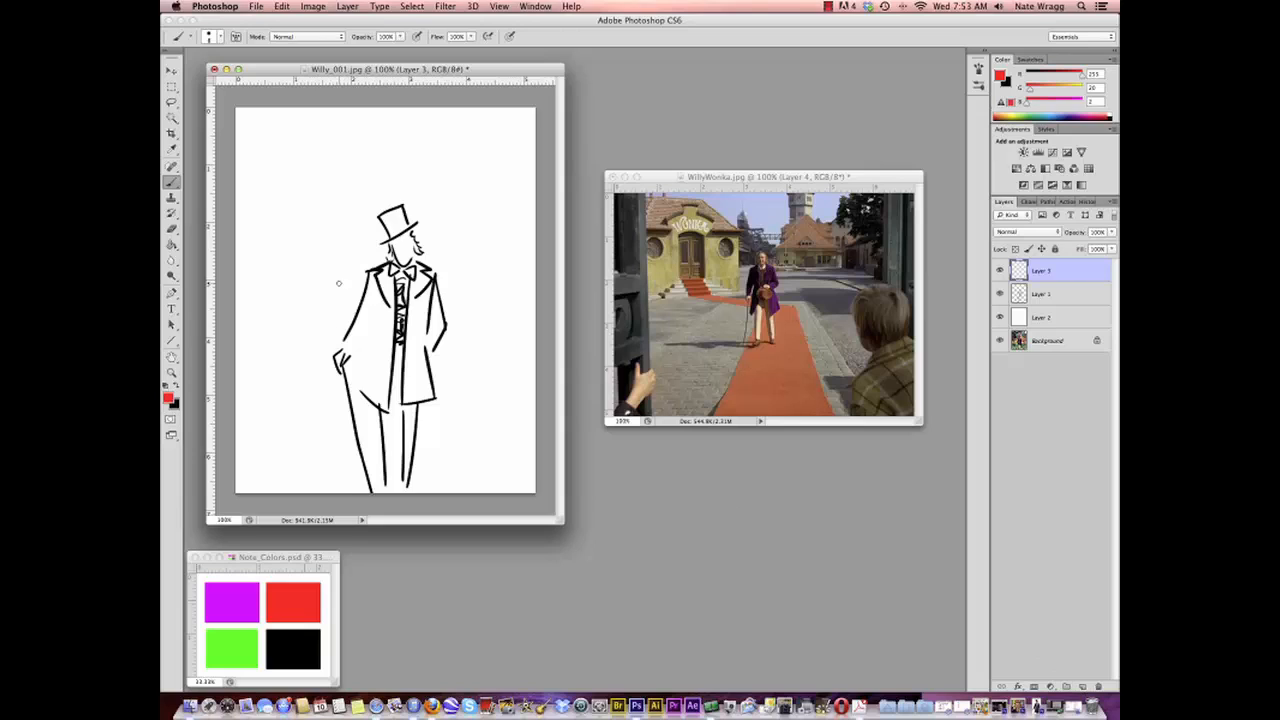
pyautogui.moveTo(308, 346); pyautogui.dragTo(333, 422)
pyautogui.moveTo(333, 422); pyautogui.dragTo(337, 400)
pyautogui.moveTo(437, 201)
pyautogui.mouseDown()
pyautogui.moveTo(411, 236)
pyautogui.moveTo(462, 334)
pyautogui.moveTo(444, 350)
pyautogui.moveTo(458, 346)
pyautogui.mouseUp()
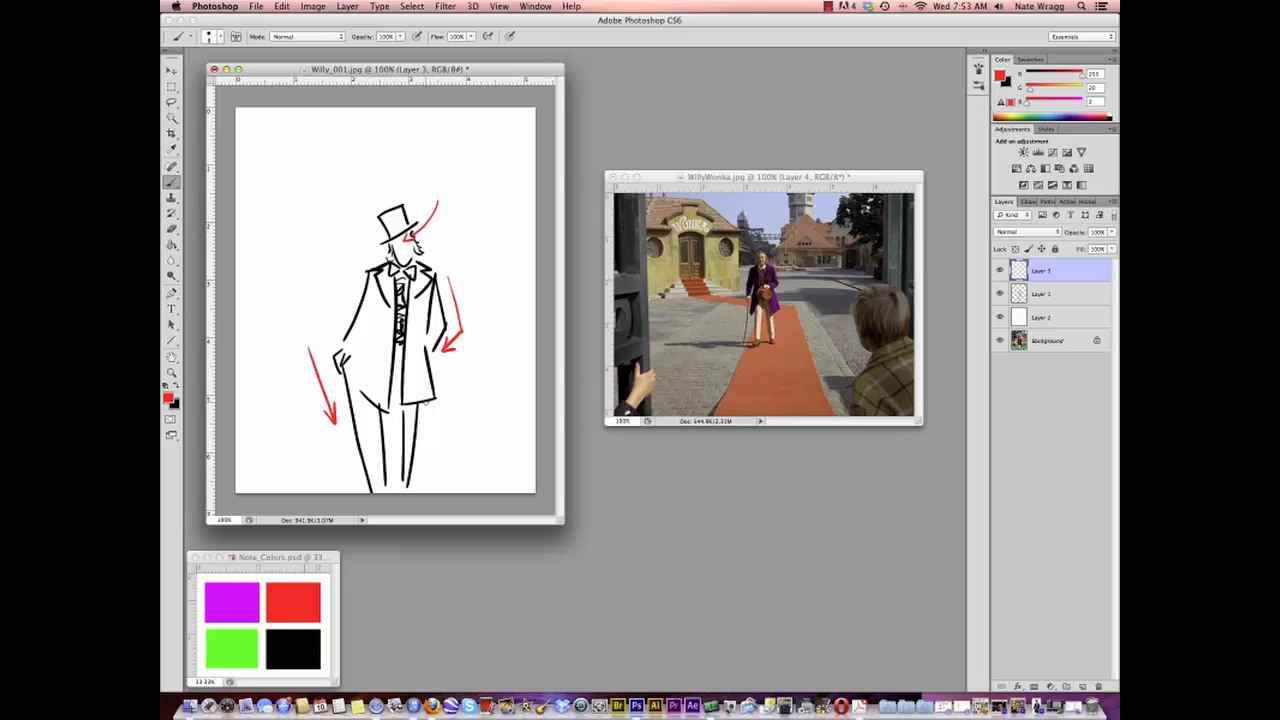
pyautogui.moveTo(371, 153)
pyautogui.mouseDown()
pyautogui.moveTo(403, 345)
pyautogui.moveTo(401, 485)
pyautogui.mouseUp()
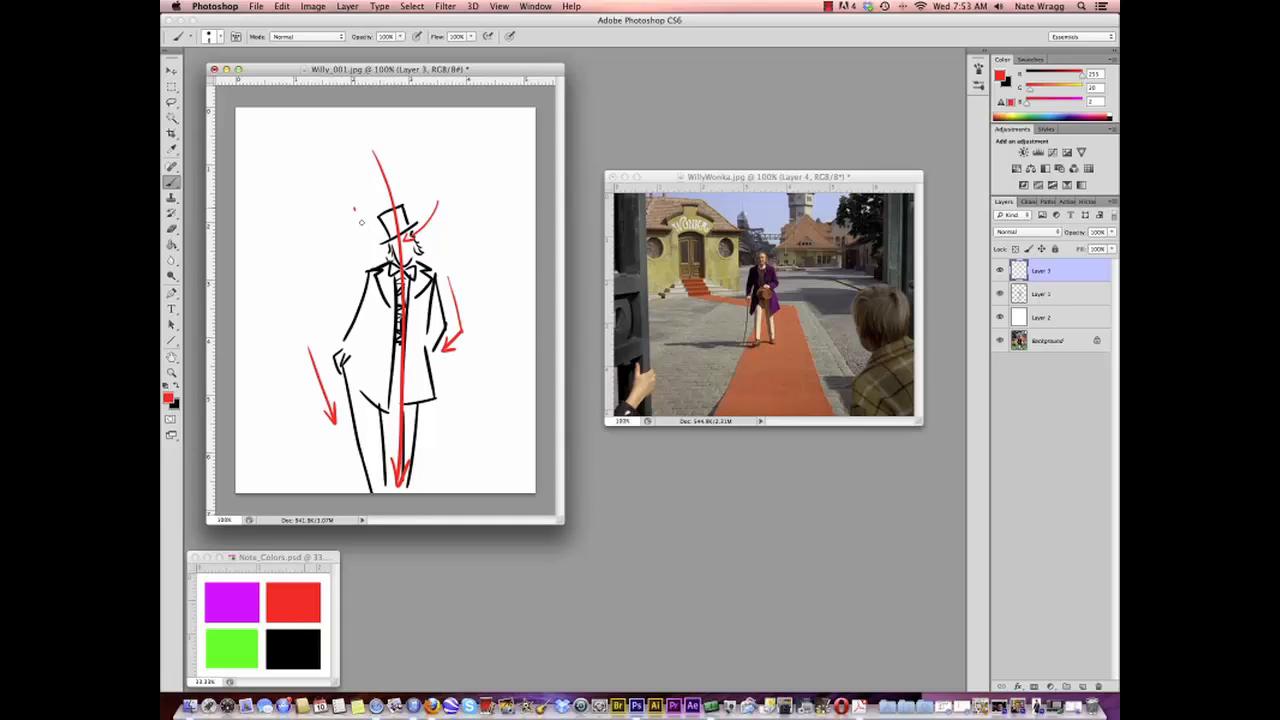
pyautogui.moveTo(354, 210); pyautogui.dragTo(373, 257)
pyautogui.moveTo(364, 249); pyautogui.dragTo(375, 260)
# Step: Show the white, outline and arrow layers in WillyWonka.jpg at 200% zoom and place its narrowed window beside Willy_001.jpg
pyautogui.moveTo(783, 183); pyautogui.dragTo(774, 184)
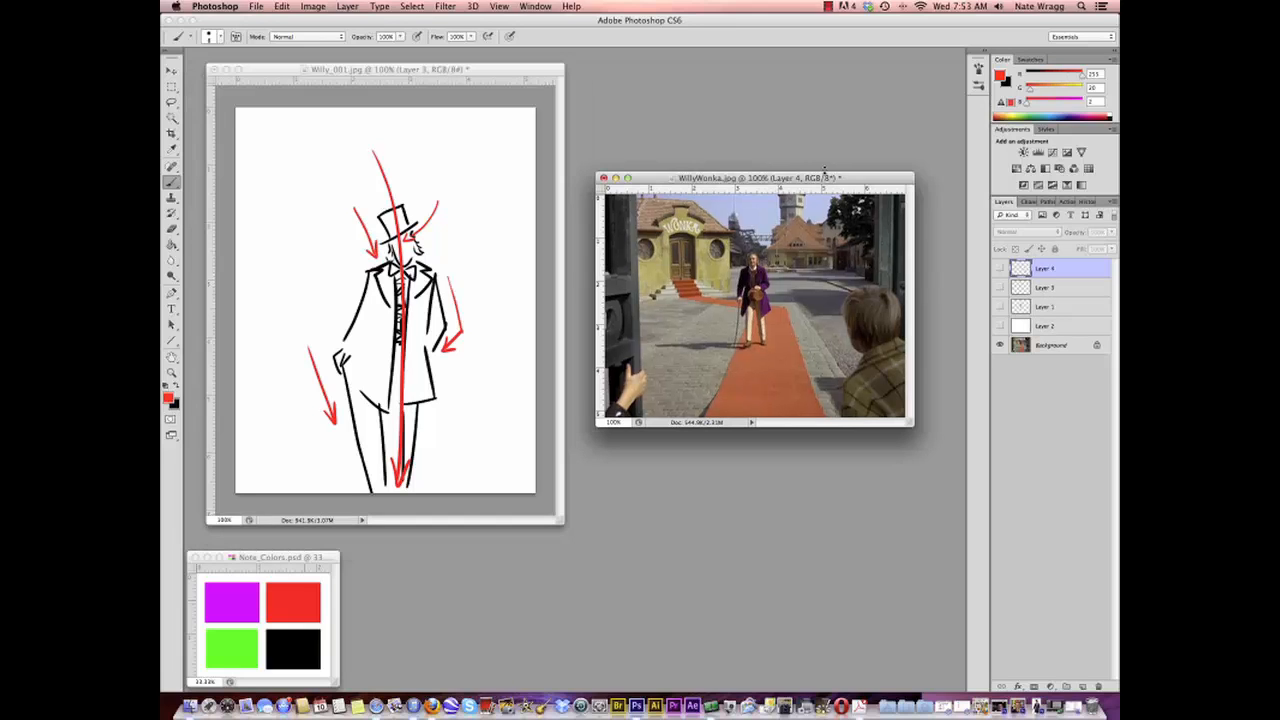
pyautogui.click(999, 325)
pyautogui.click(999, 306)
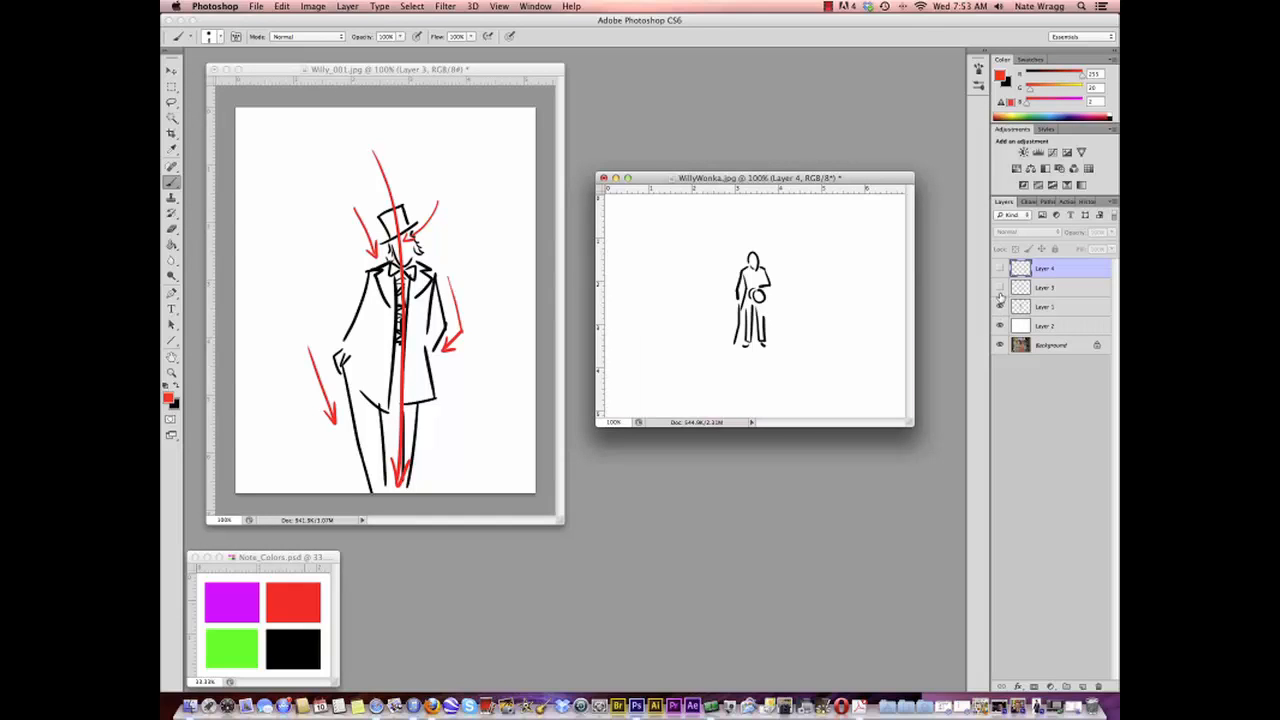
pyautogui.click(999, 287)
pyautogui.click(172, 374)
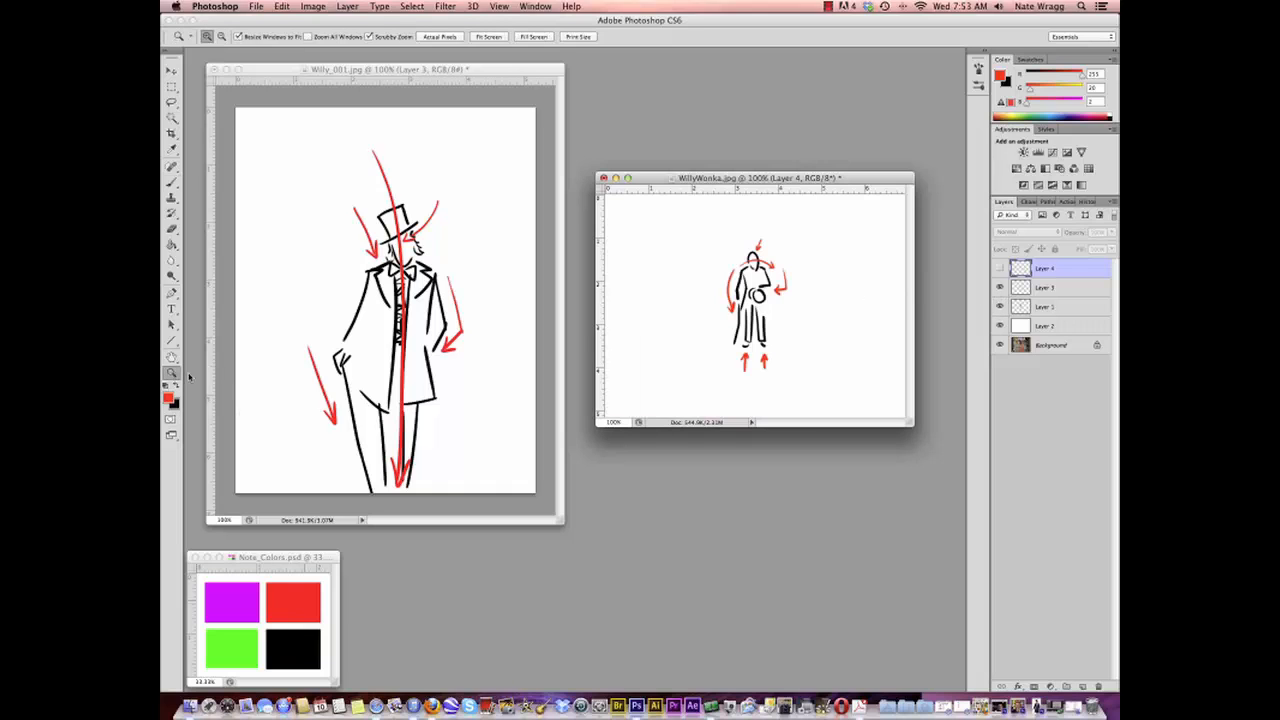
pyautogui.click(760, 312)
pyautogui.moveTo(966, 645); pyautogui.dragTo(702, 608)
pyautogui.moveTo(584, 607); pyautogui.dragTo(618, 607)
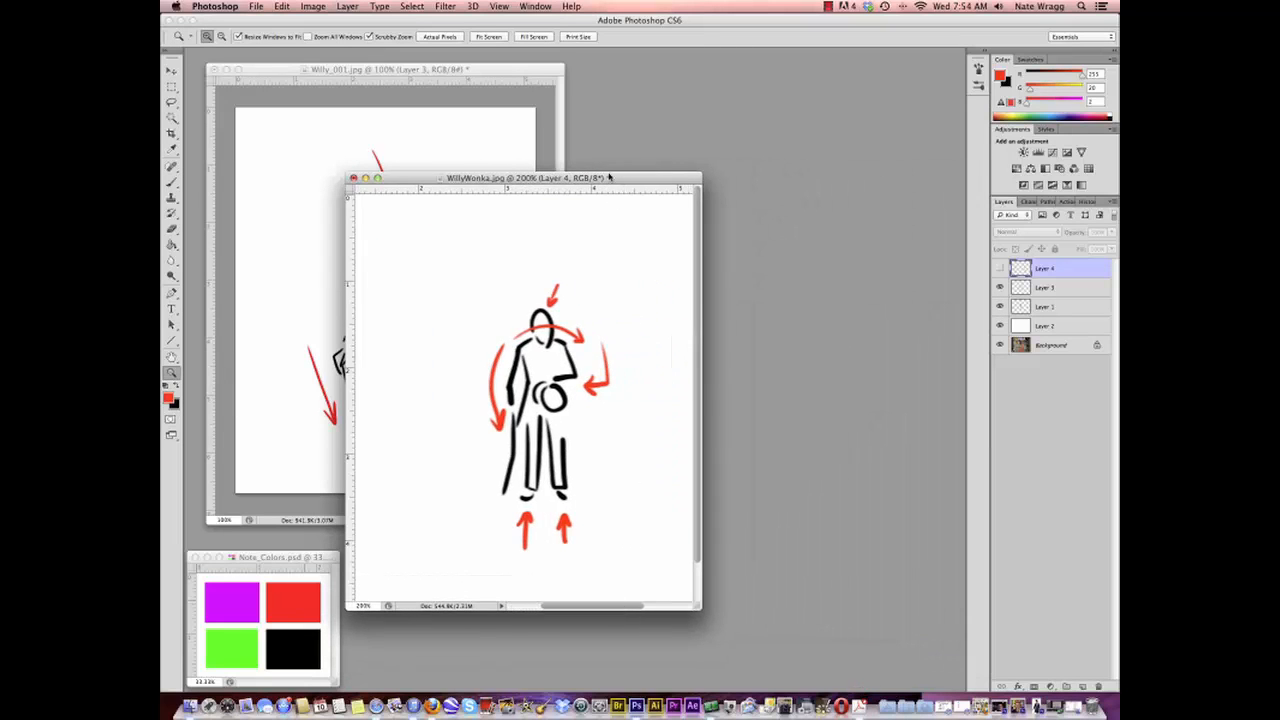
pyautogui.moveTo(610, 178); pyautogui.dragTo(843, 110)
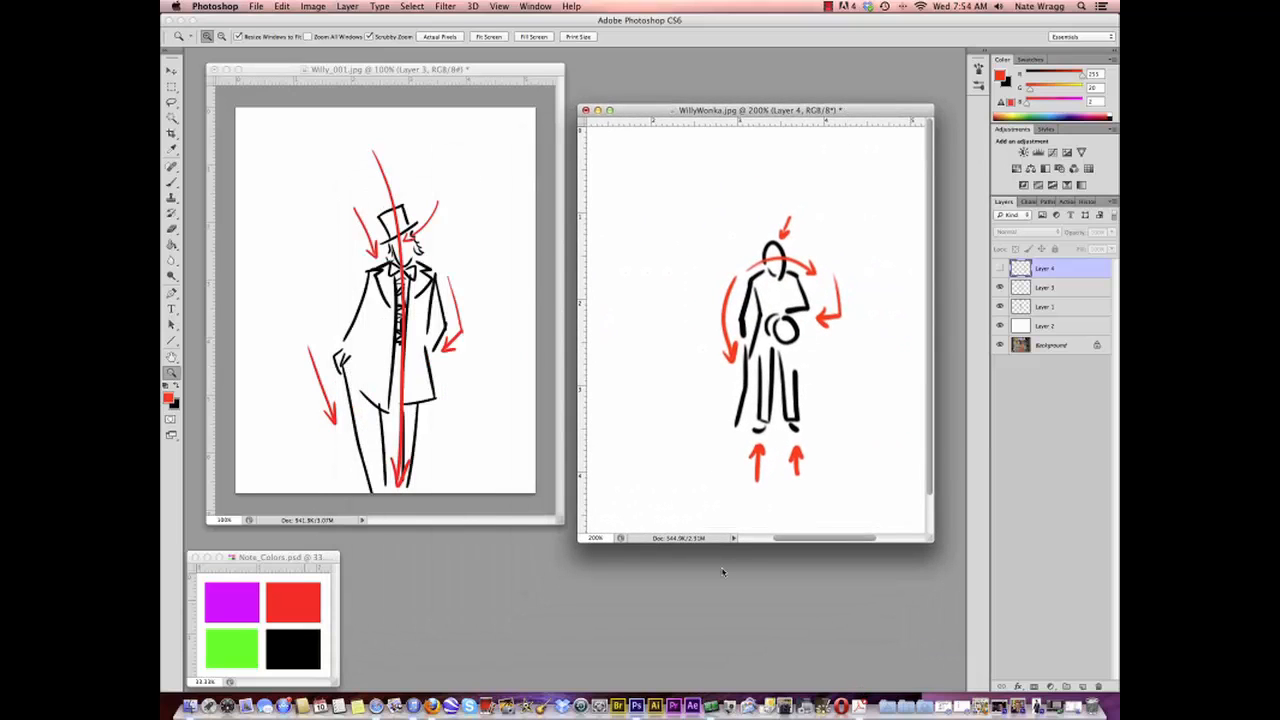
# Step: Hide the arrow, outline and white layers in both Wonka images so that only the photos are displayed
pyautogui.click(999, 287)
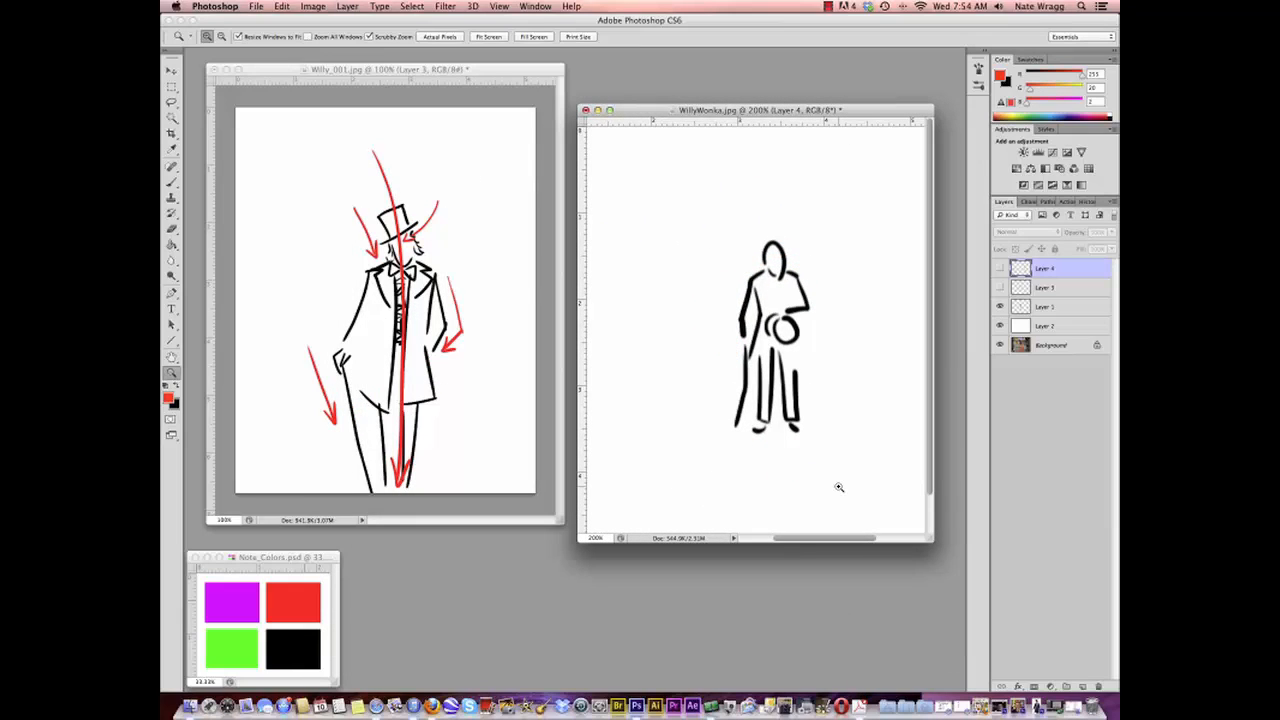
pyautogui.click(496, 72)
pyautogui.click(1000, 270)
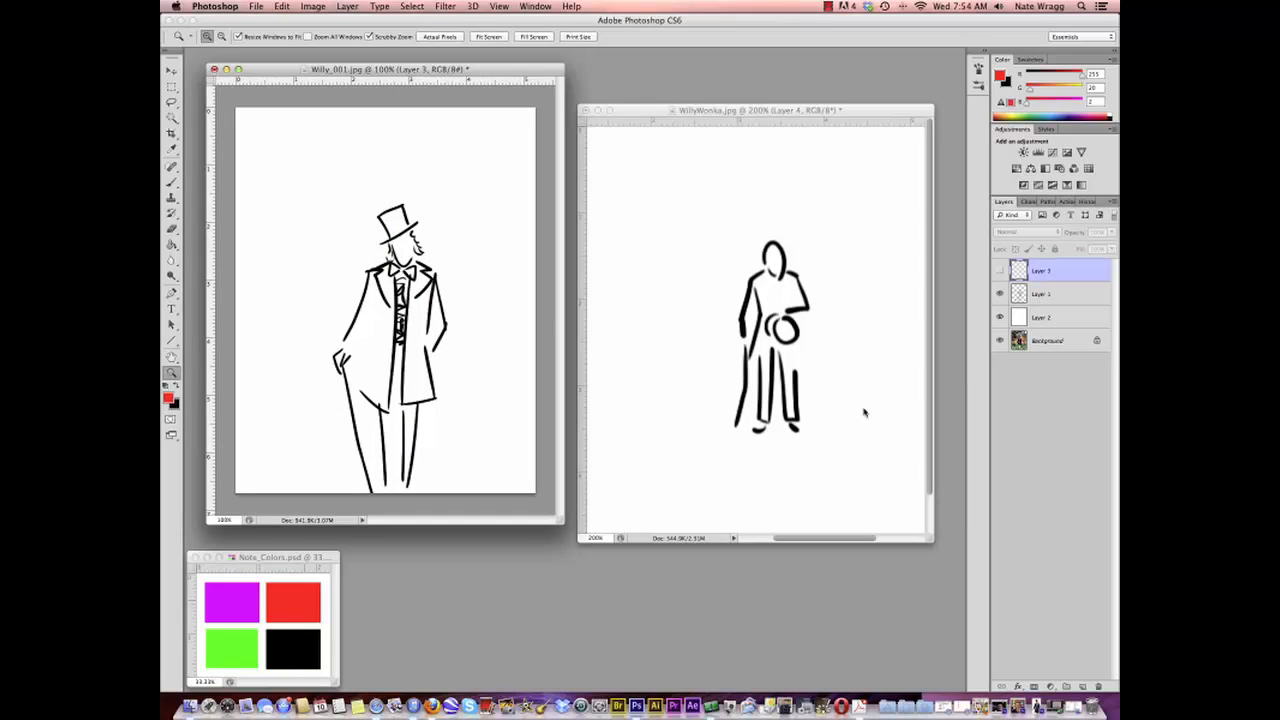
pyautogui.click(999, 317)
pyautogui.click(765, 108)
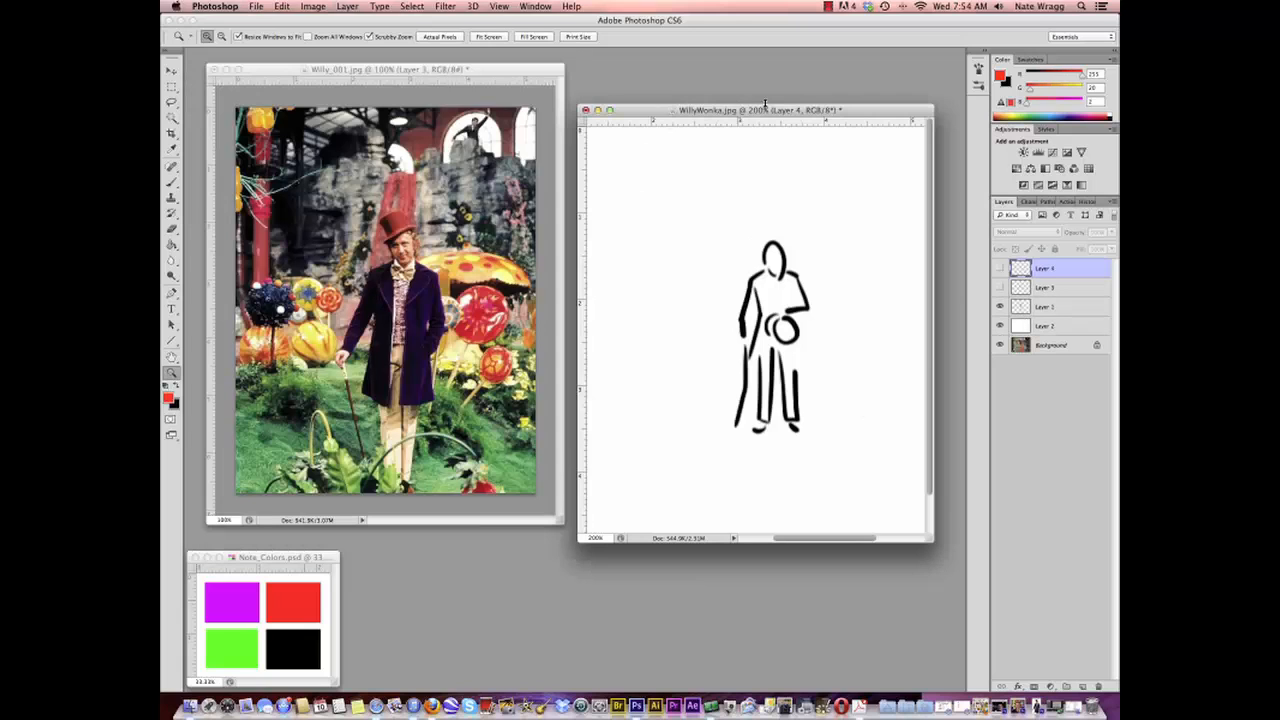
pyautogui.click(999, 306)
pyautogui.click(999, 325)
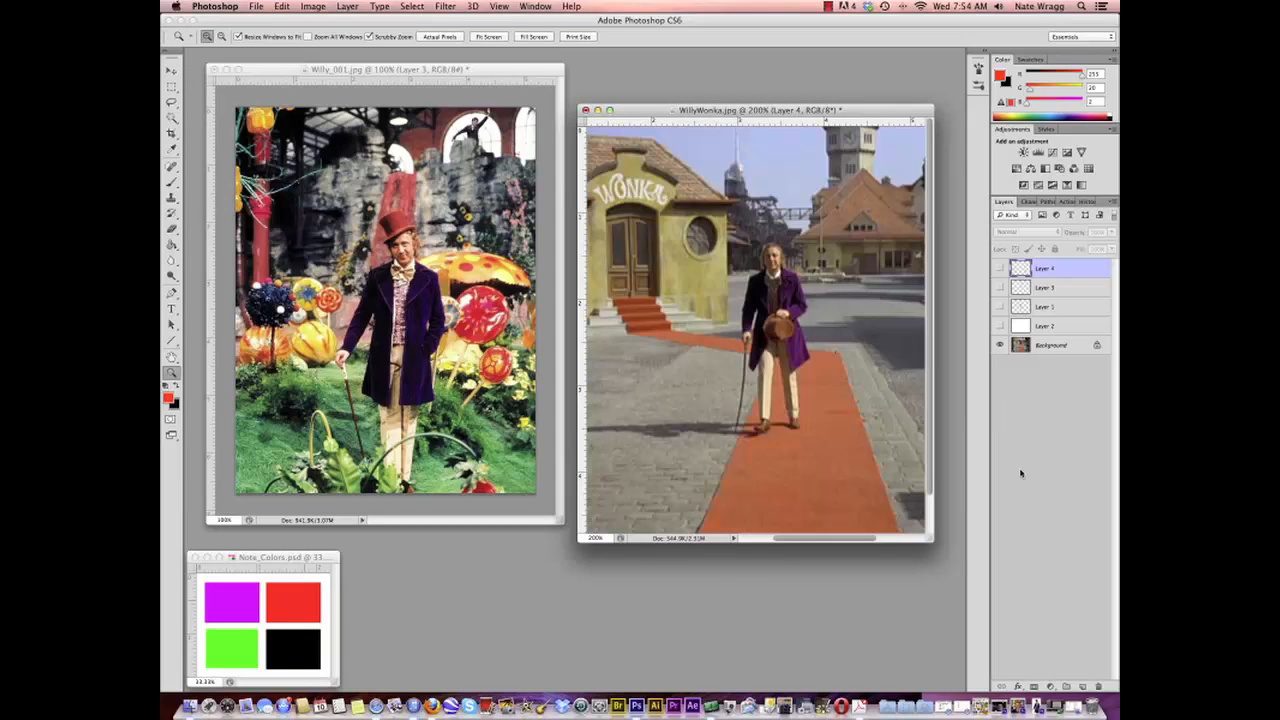
# Step: Add a new empty top layer to both WillyWonka.jpg and Willy_001.jpg, with the Brush tool ready
pyautogui.click(1082, 686)
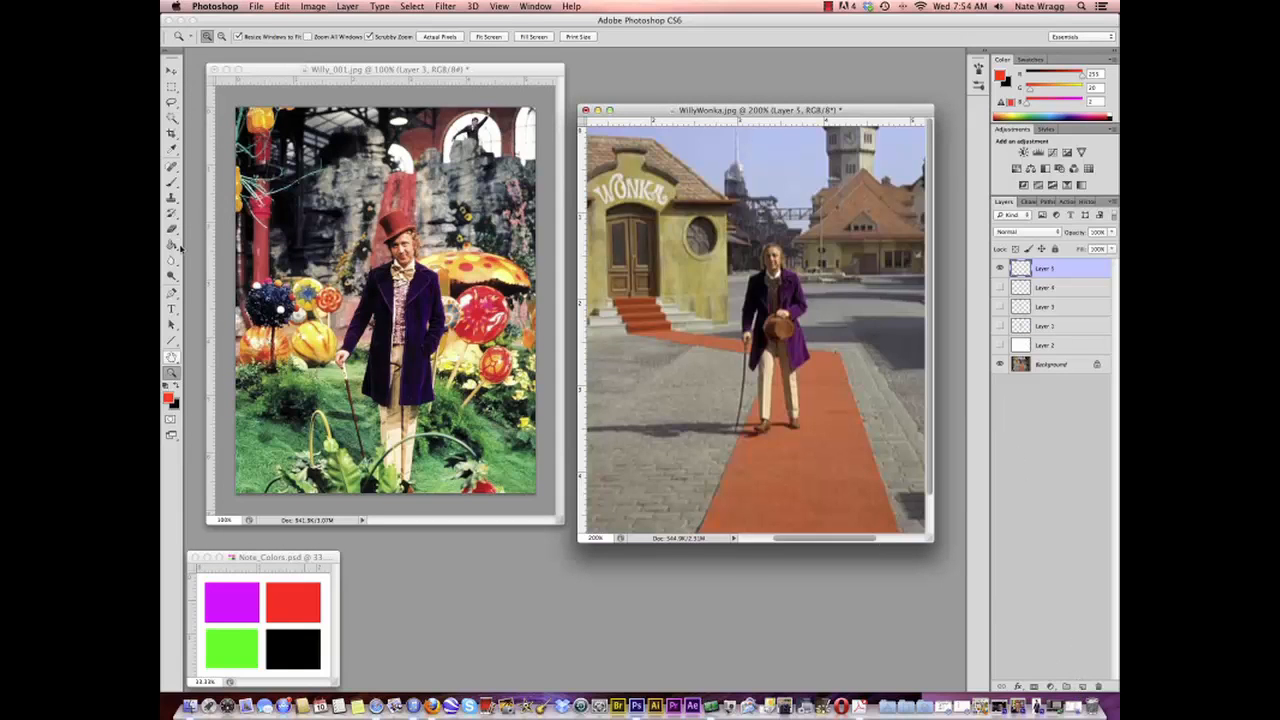
pyautogui.click(171, 182)
pyautogui.click(292, 402)
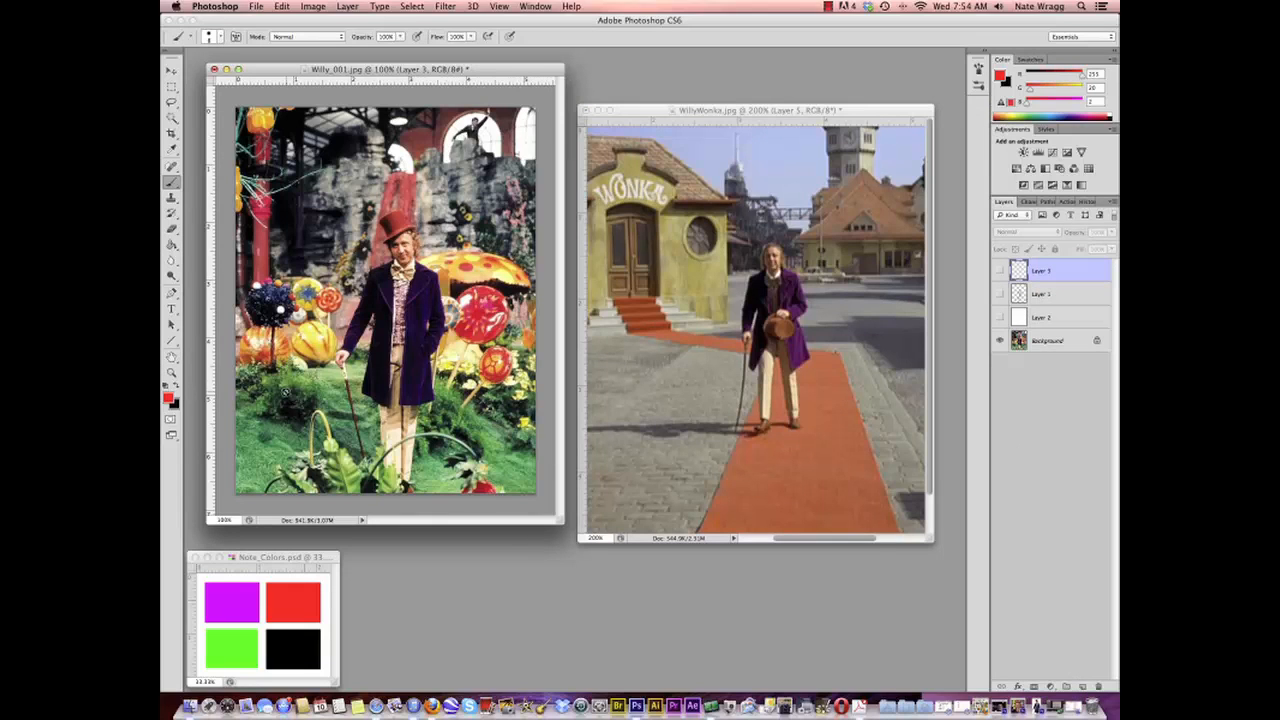
pyautogui.click(1082, 686)
# Step: Draw red arrows in Willy_001.jpg pointing at Wonka's cane, top hat, coat, bow tie and trousers
pyautogui.moveTo(258, 394); pyautogui.dragTo(333, 389)
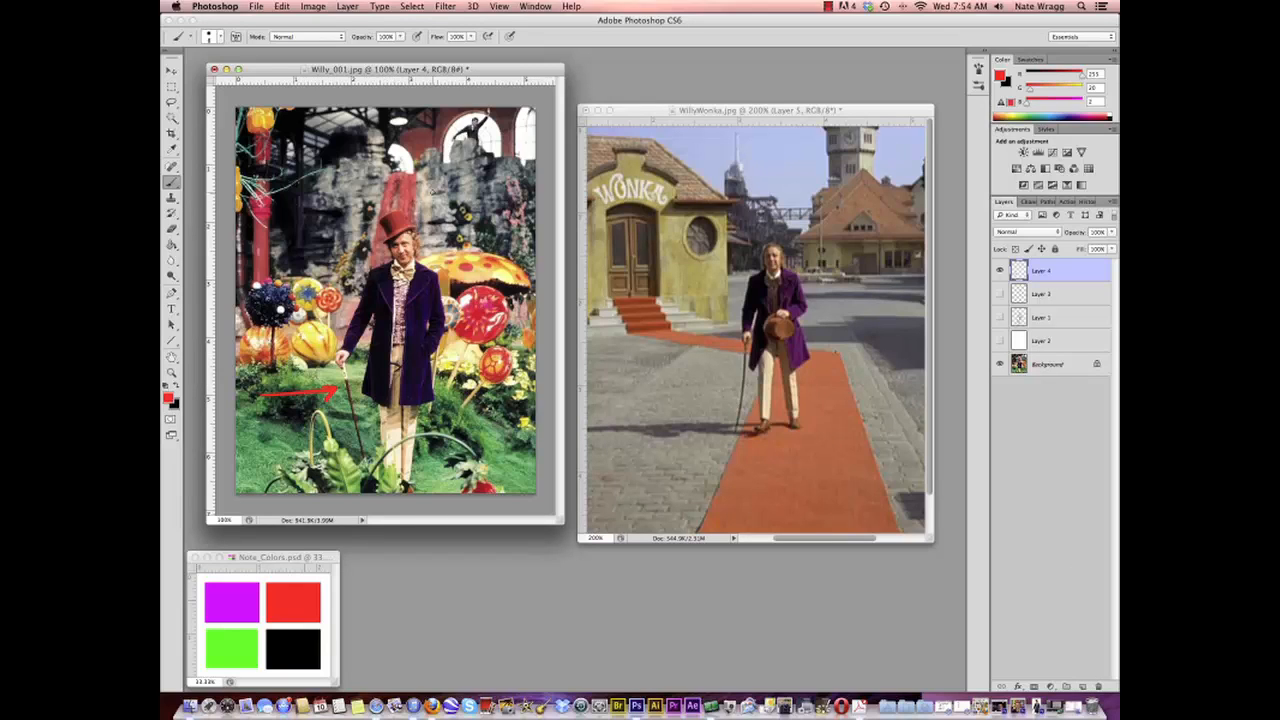
pyautogui.moveTo(440, 175); pyautogui.dragTo(419, 207)
pyautogui.moveTo(450, 326); pyautogui.dragTo(420, 316)
pyautogui.moveTo(352, 276); pyautogui.dragTo(388, 269)
pyautogui.moveTo(452, 418); pyautogui.dragTo(410, 423)
pyautogui.moveTo(423, 415); pyautogui.dragTo(410, 423)
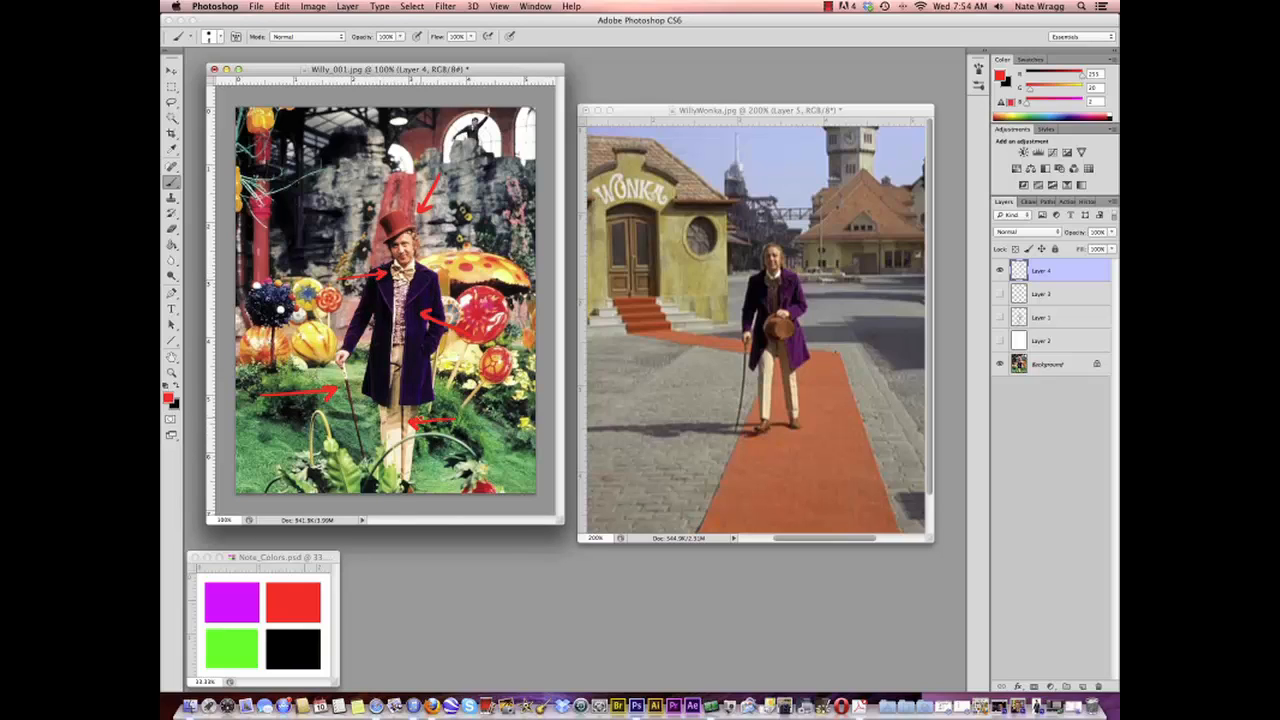
# Step: Draw red arrows on the new layer in WillyWonka.jpg pointing at the cane and both sides of the coat
pyautogui.click(743, 368)
pyautogui.moveTo(664, 378); pyautogui.dragTo(725, 381)
pyautogui.moveTo(714, 391); pyautogui.dragTo(725, 381)
pyautogui.moveTo(685, 293); pyautogui.dragTo(733, 296)
pyautogui.moveTo(722, 289); pyautogui.dragTo(734, 296)
pyautogui.moveTo(724, 305); pyautogui.dragTo(734, 296)
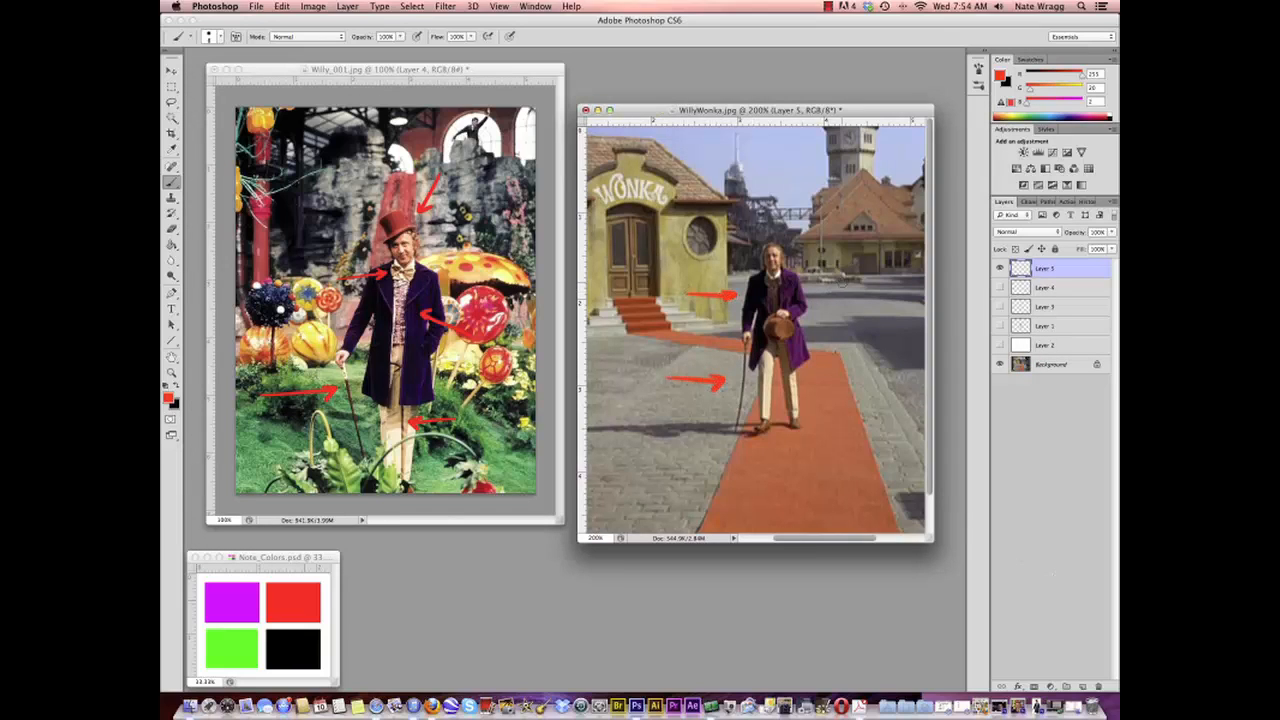
pyautogui.moveTo(846, 283); pyautogui.dragTo(812, 286)
pyautogui.moveTo(825, 280); pyautogui.dragTo(812, 286)
pyautogui.moveTo(825, 294); pyautogui.dragTo(812, 286)
# Step: Add red arrows in WillyWonka.jpg pointing at the hat in Wonka's hand, his waistcoat and his trousers
pyautogui.moveTo(817, 351); pyautogui.dragTo(783, 334)
pyautogui.moveTo(797, 332); pyautogui.dragTo(783, 334)
pyautogui.moveTo(788, 347); pyautogui.dragTo(777, 284)
pyautogui.moveTo(782, 294); pyautogui.dragTo(777, 284)
pyautogui.moveTo(838, 389); pyautogui.dragTo(803, 399)
pyautogui.moveTo(814, 390); pyautogui.dragTo(803, 399)
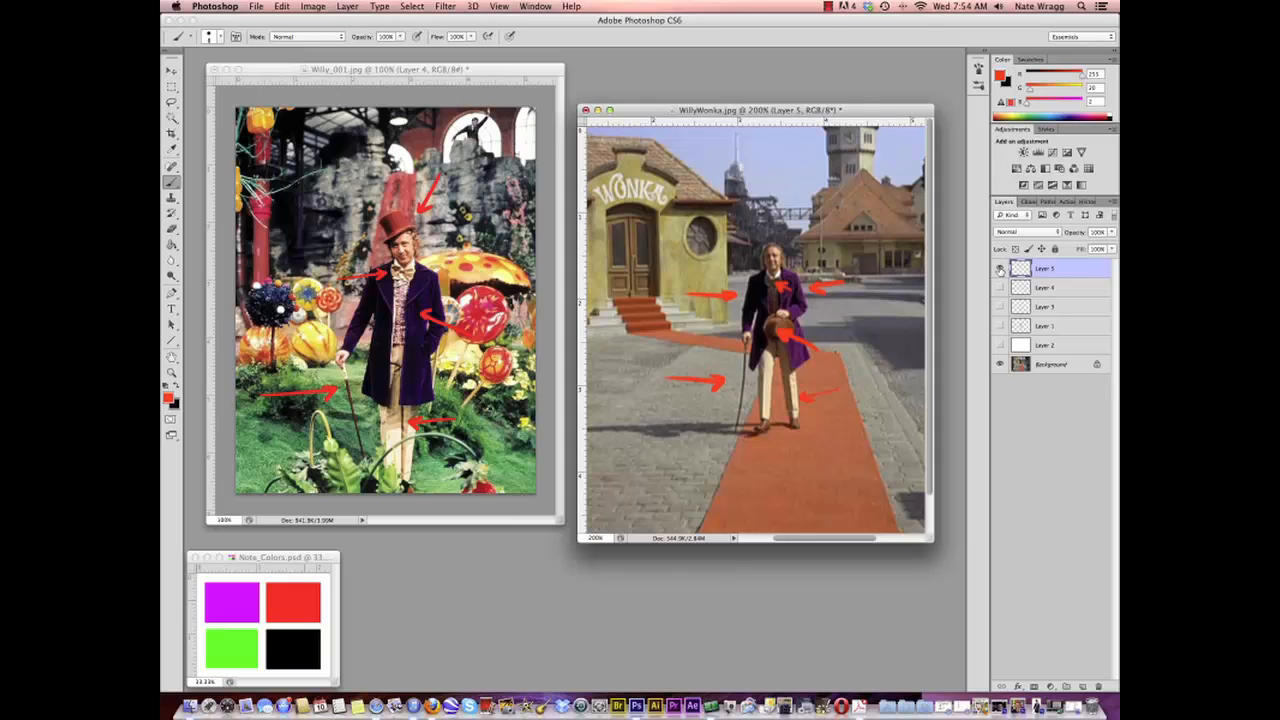
# Step: Hide the layers holding the costume arrows in both WillyWonka.jpg and Willy_001.jpg
pyautogui.click(1000, 270)
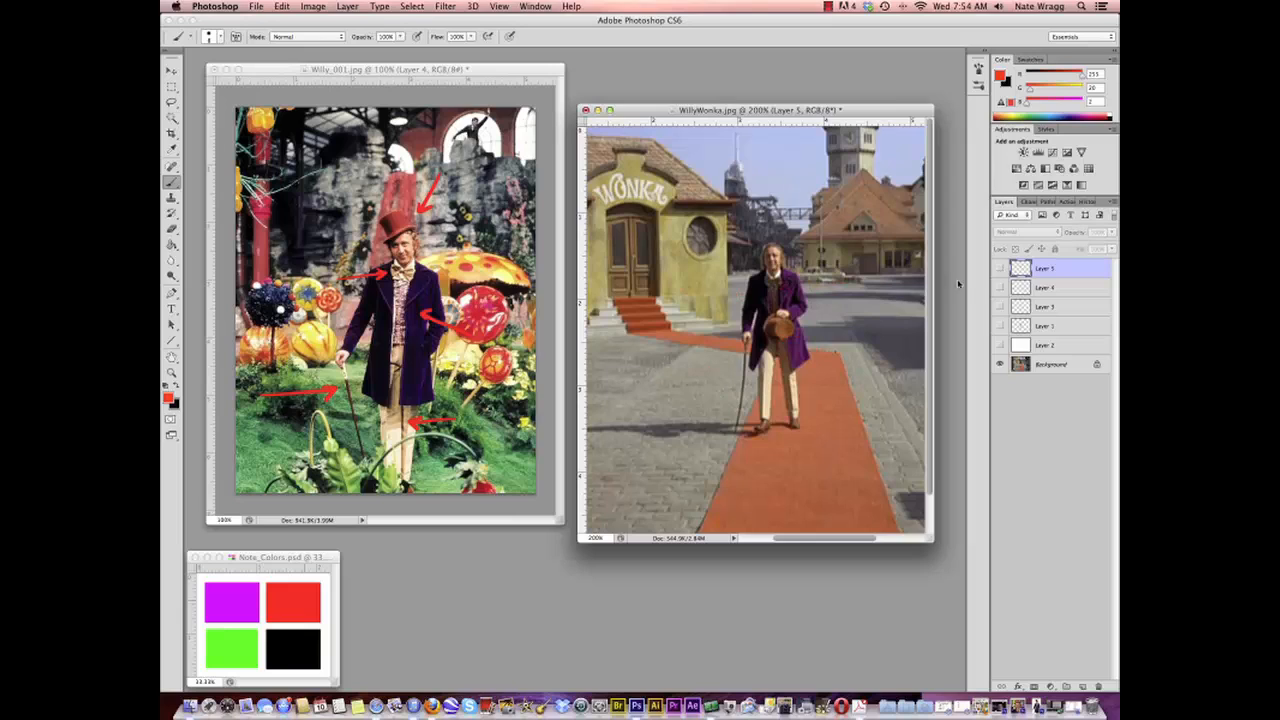
pyautogui.click(507, 76)
pyautogui.click(1000, 270)
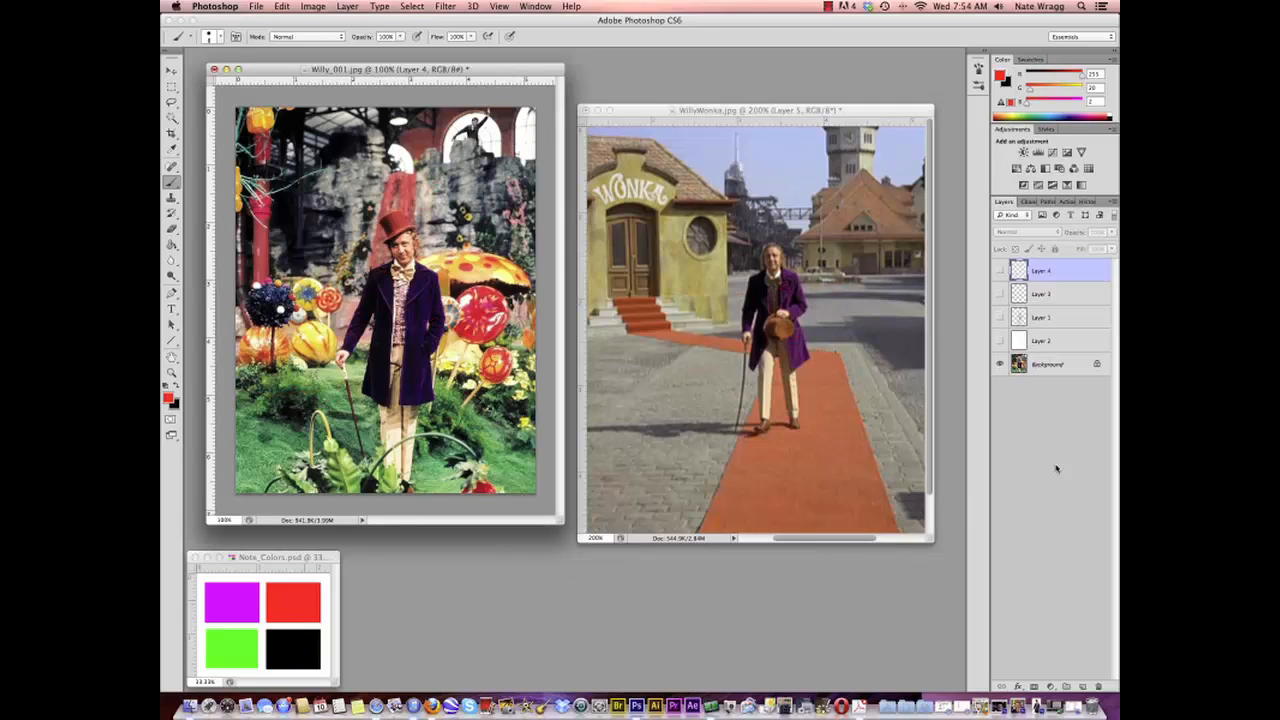
# Step: Add a new top layer to Willy_001.jpg and show the white layer at reduced opacity to fade the photo beneath it
pyautogui.click(1082, 687)
pyautogui.click(1000, 364)
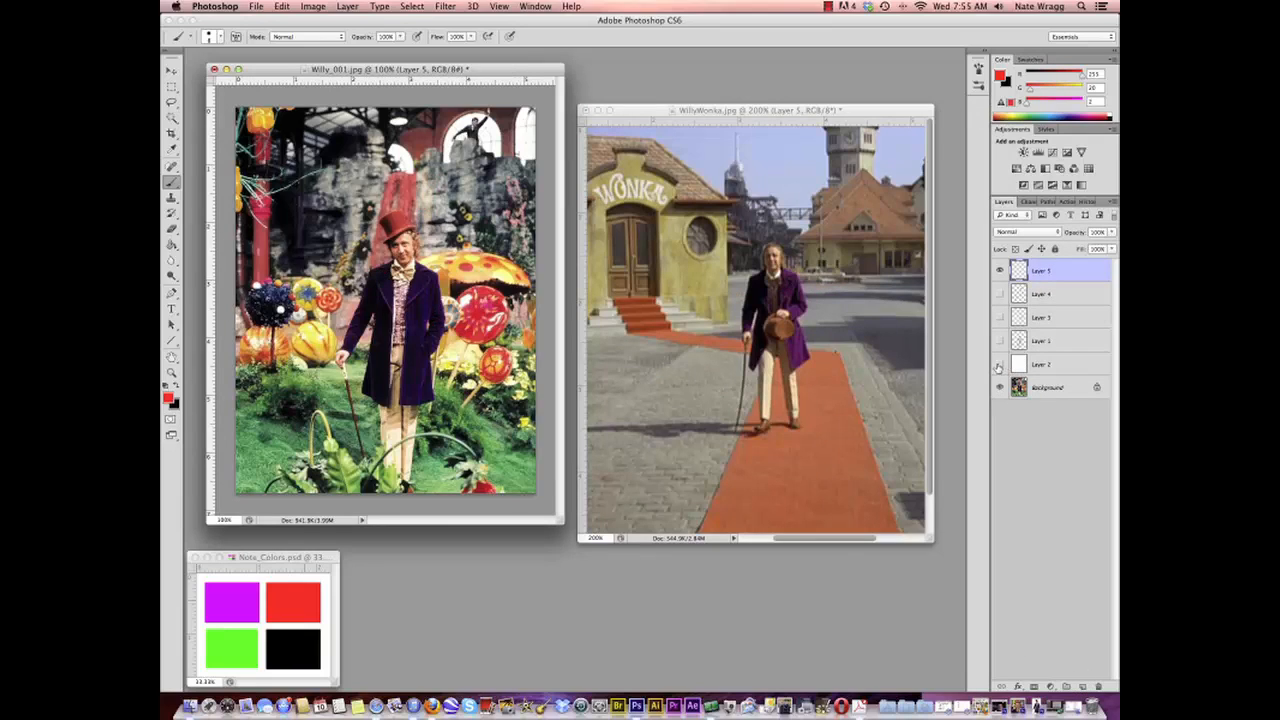
pyautogui.click(1042, 364)
pyautogui.click(1111, 232)
pyautogui.moveTo(1108, 244); pyautogui.dragTo(1072, 248)
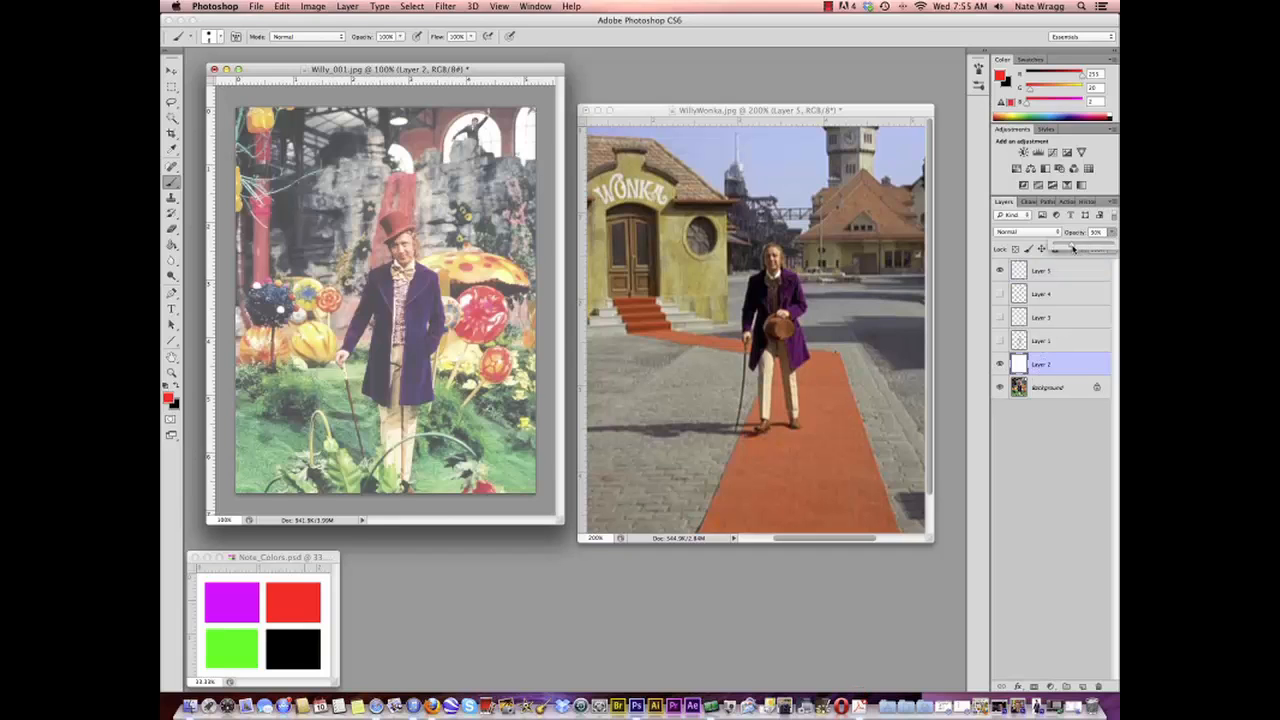
pyautogui.click(1045, 270)
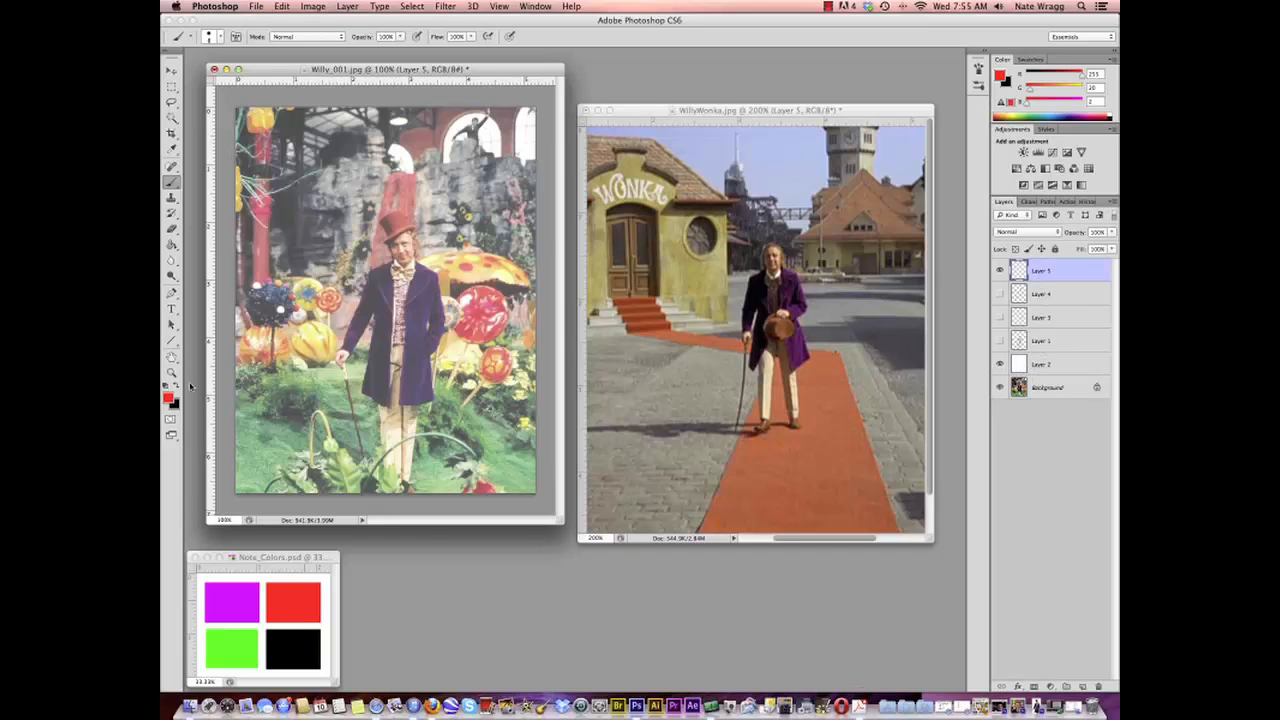
# Step: Trace the cane, top hat, bow tie and coat lapel in thick black on the new top layer of Willy_001.jpg
pyautogui.click(177, 391)
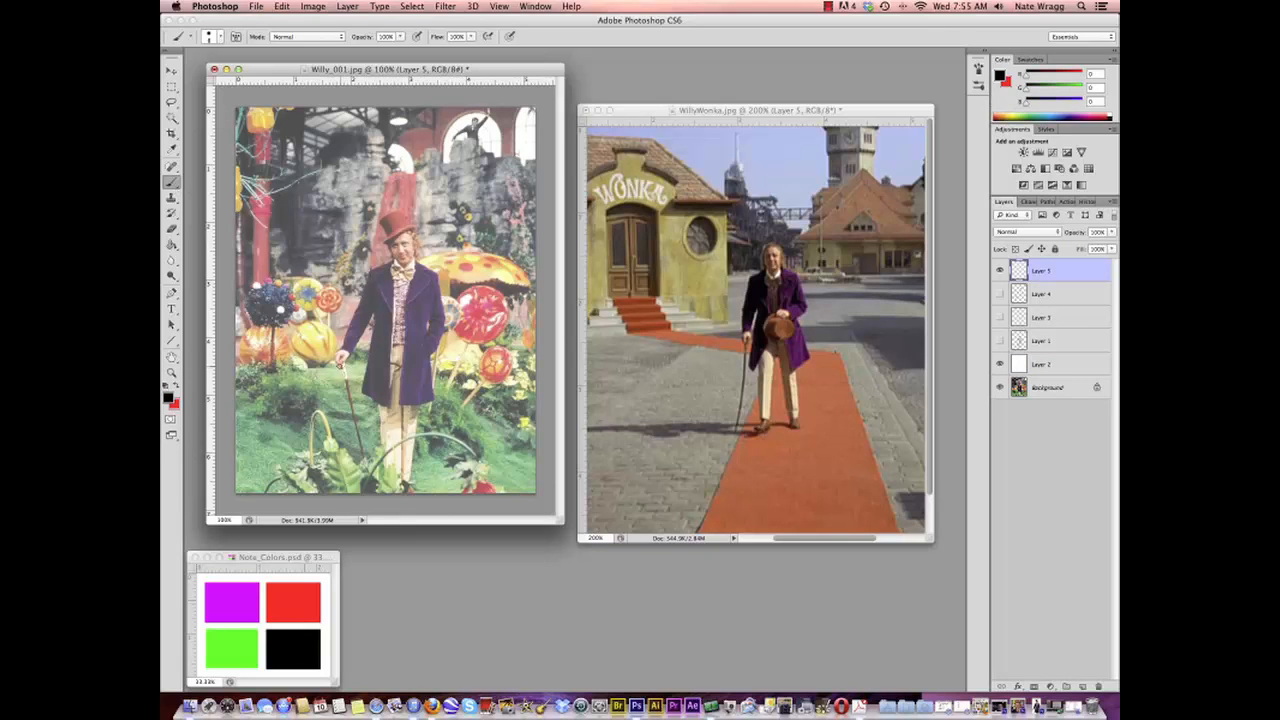
pyautogui.moveTo(340, 362); pyautogui.dragTo(372, 487)
pyautogui.moveTo(381, 242)
pyautogui.mouseDown()
pyautogui.moveTo(421, 226)
pyautogui.moveTo(380, 223)
pyautogui.moveTo(404, 208)
pyautogui.moveTo(413, 229)
pyautogui.moveTo(405, 273)
pyautogui.moveTo(389, 263)
pyautogui.moveTo(390, 279)
pyautogui.mouseUp()
pyautogui.moveTo(403, 272)
pyautogui.mouseDown()
pyautogui.moveTo(417, 266)
pyautogui.moveTo(417, 280)
pyautogui.moveTo(388, 324)
pyautogui.moveTo(373, 257)
pyautogui.moveTo(374, 328)
pyautogui.mouseUp()
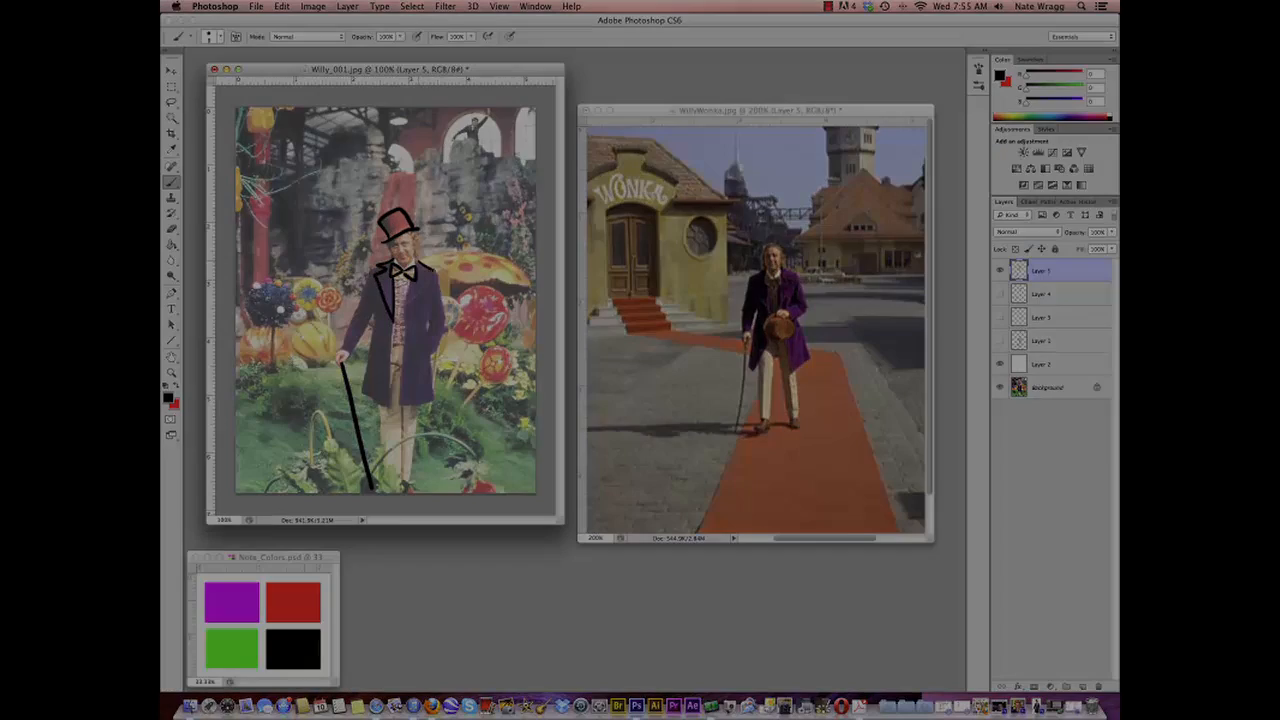